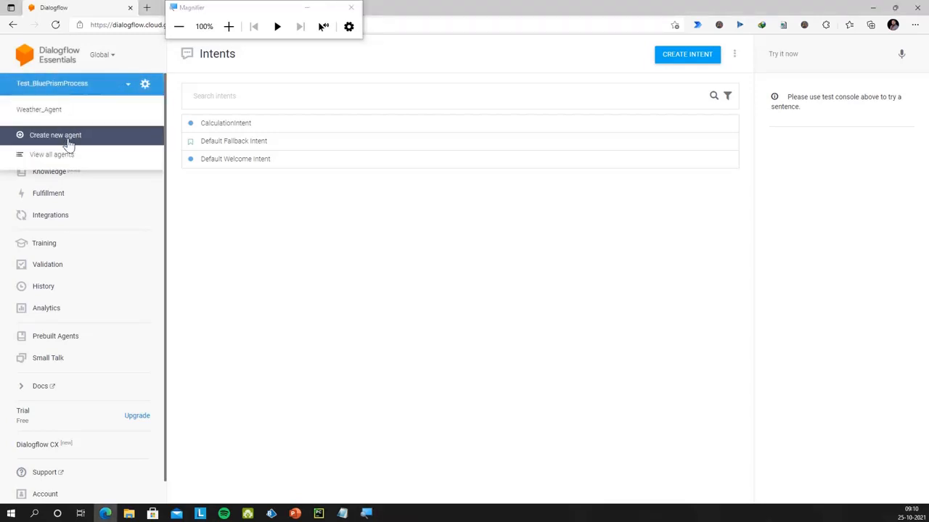
Create a new Dialogflow agent with the Agent name CalculationChatbot
{"action": "left_click", "coordinate": [58, 138]}
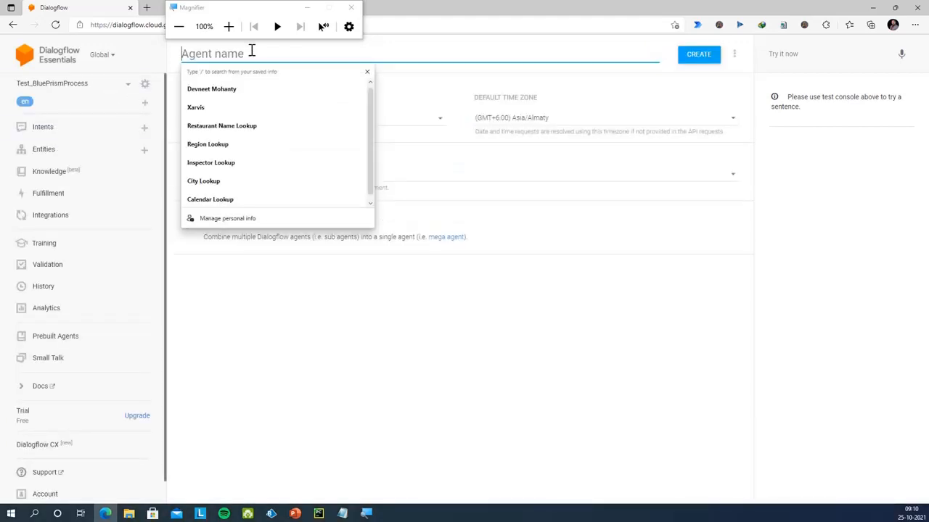
{"action": "type", "text": "CalculationChatbo"}
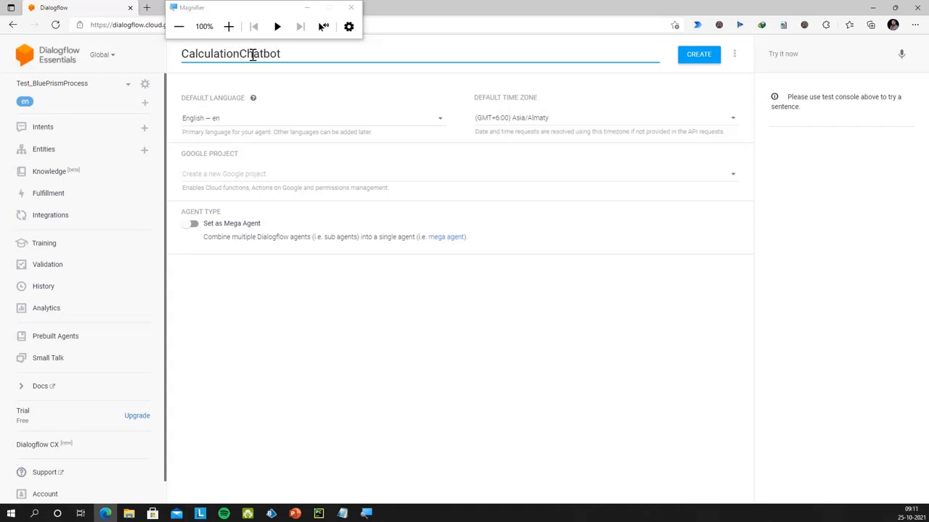
{"action": "type", "text": "t"}
{"action": "left_click", "coordinate": [691, 58]}
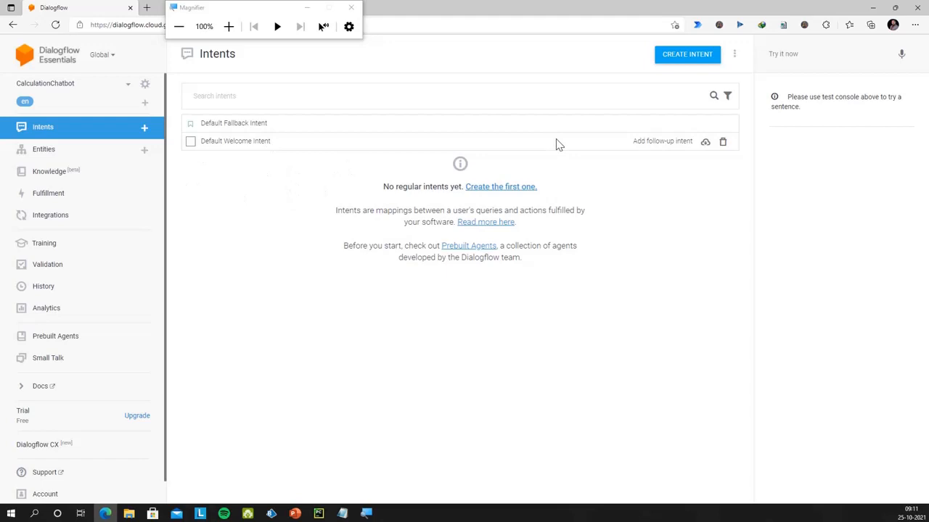
Create a new intent named CalculationIntent
{"action": "left_click", "coordinate": [81, 130]}
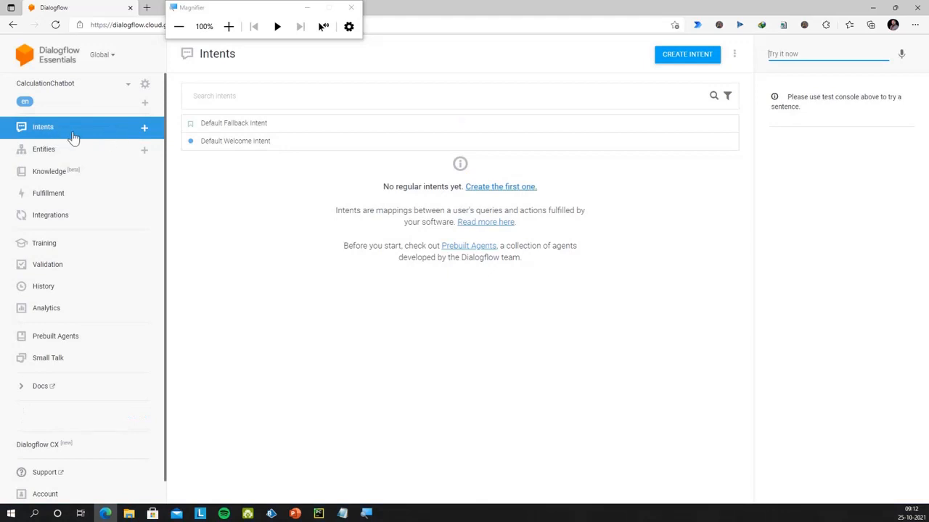
{"action": "left_click", "coordinate": [664, 56]}
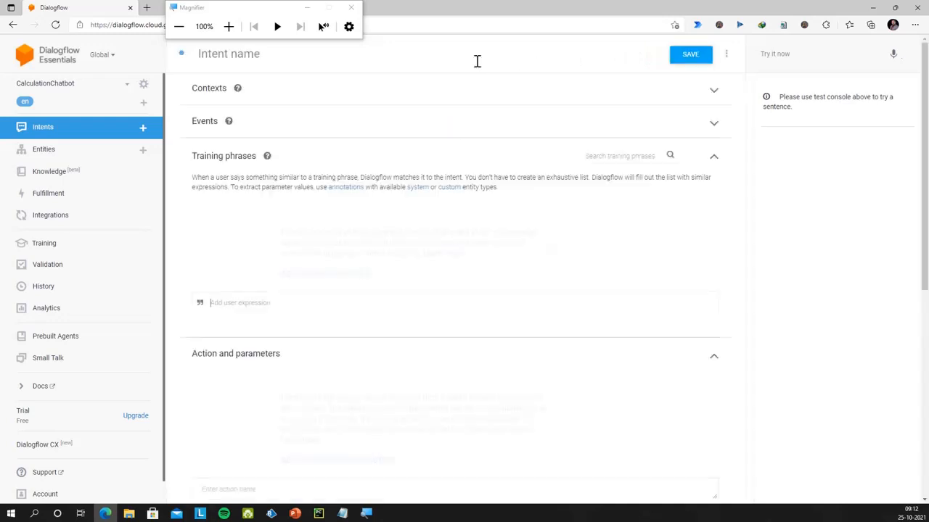
{"action": "left_click", "coordinate": [274, 58]}
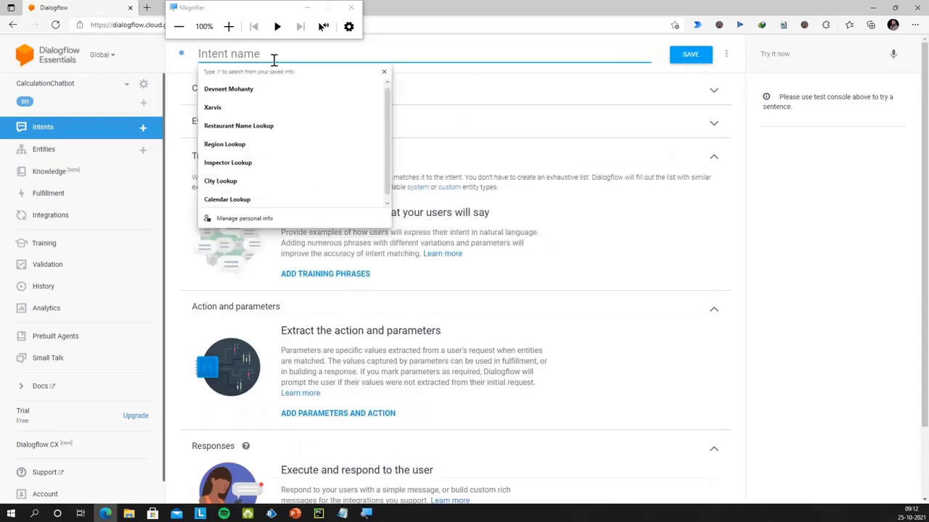
{"action": "type", "text": "Cal"}
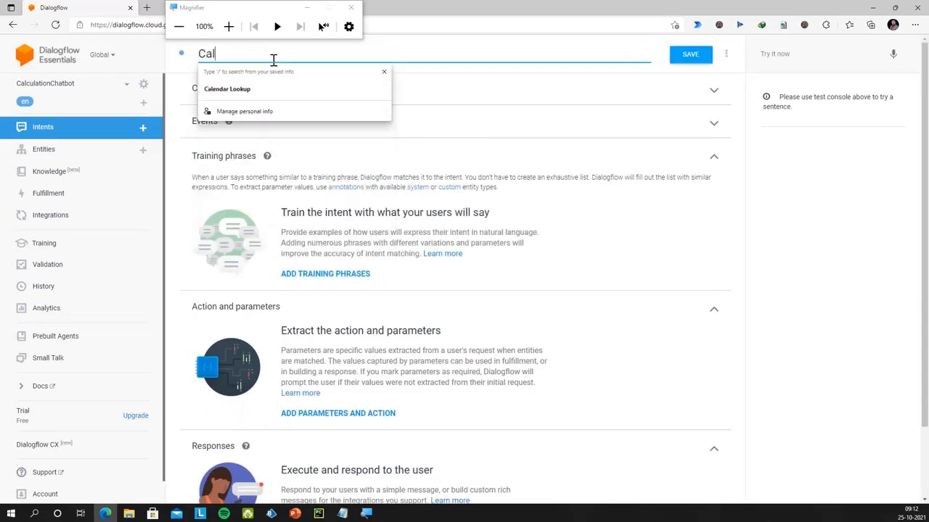
{"action": "type", "text": "culati"}
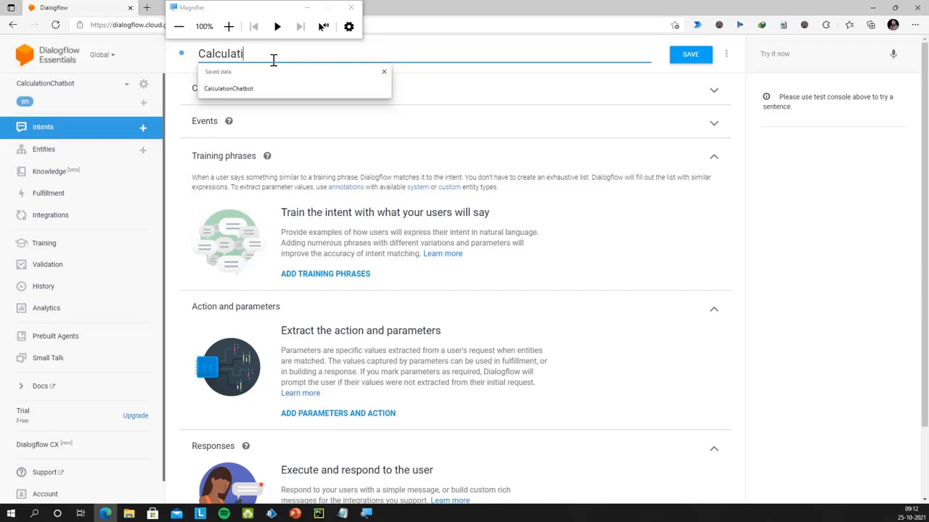
{"action": "type", "text": "onIntent"}
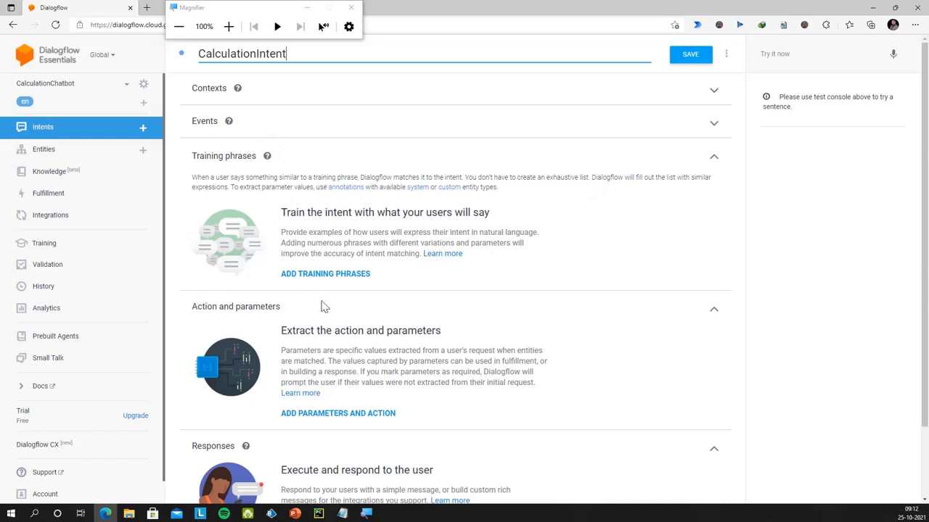
Add the training phrase 'Add 1 and 2' to the intent
{"action": "left_click", "coordinate": [338, 280]}
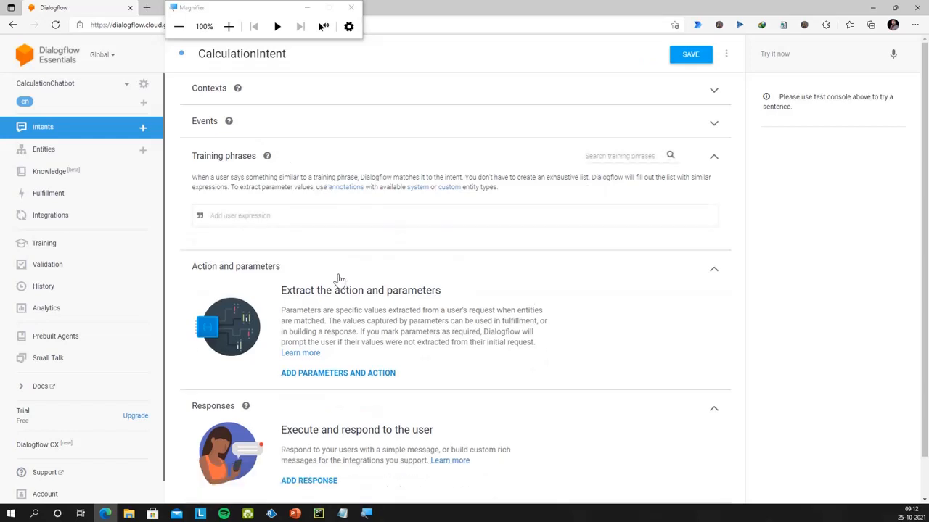
{"action": "type", "text": "A"}
{"action": "type", "text": "dd 1 and 2"}
{"action": "key", "text": "Return"}
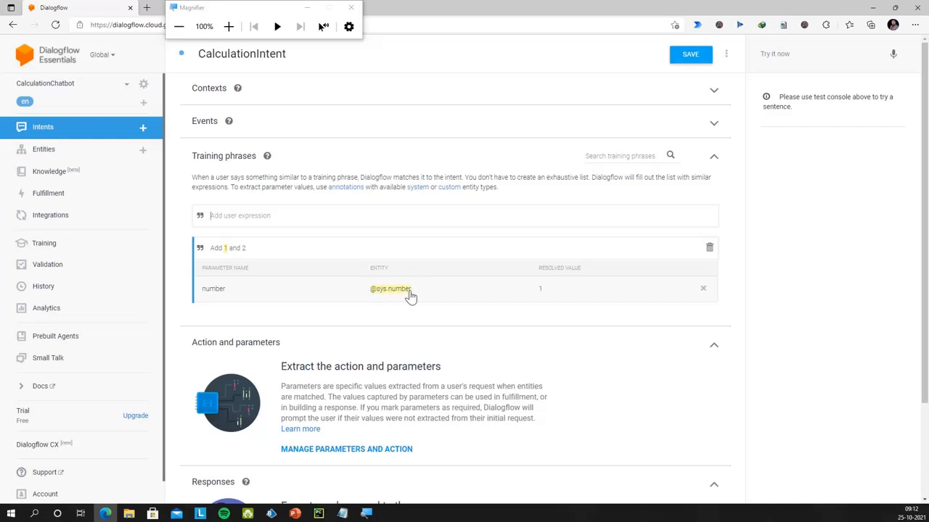
{"action": "left_click", "coordinate": [244, 249]}
{"action": "double_click", "coordinate": [243, 249]}
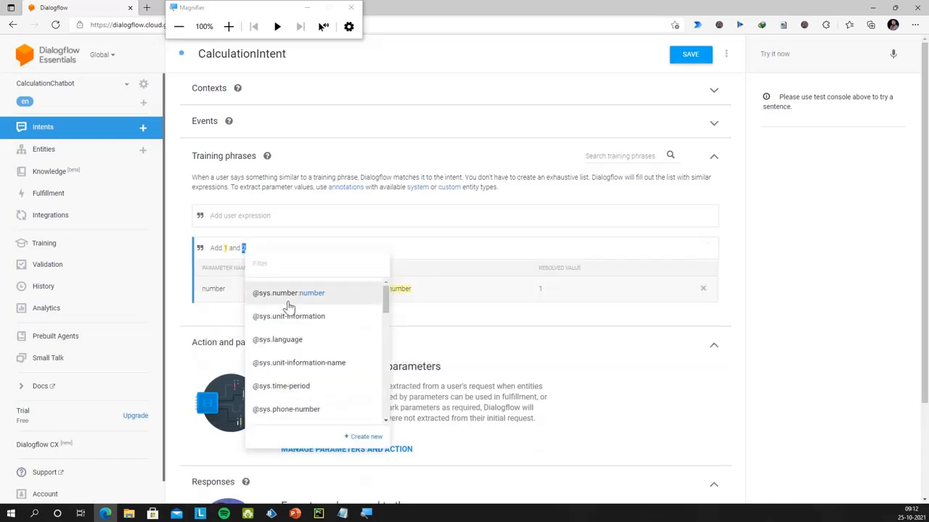
{"action": "key", "text": "Escape"}
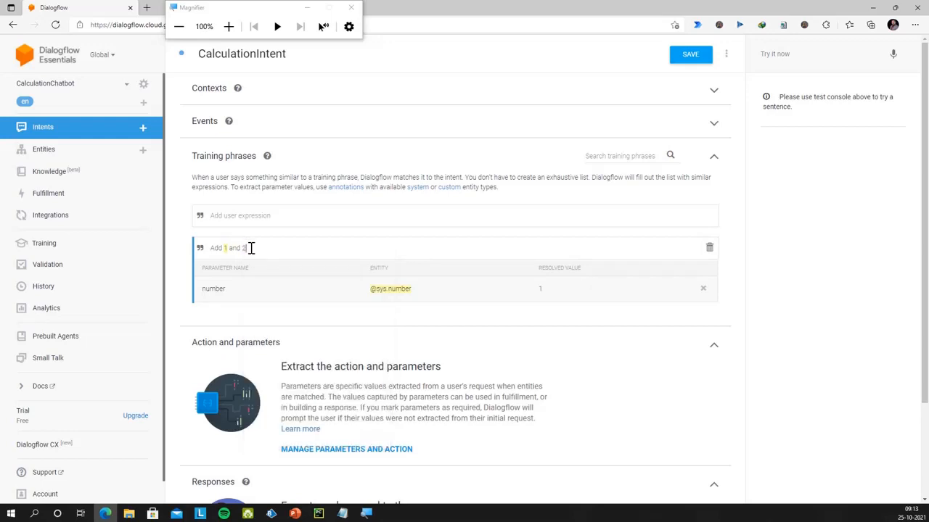
{"action": "left_click", "coordinate": [244, 248]}
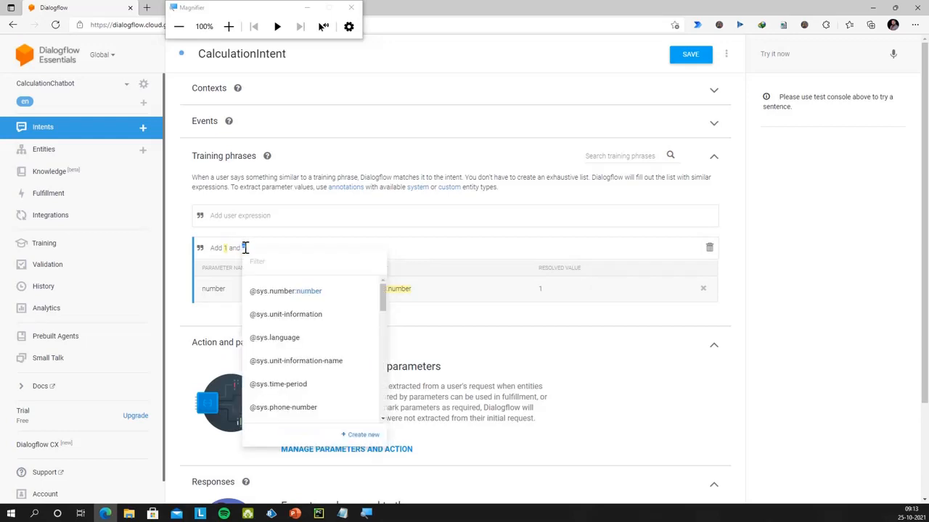
{"action": "left_click", "coordinate": [285, 294]}
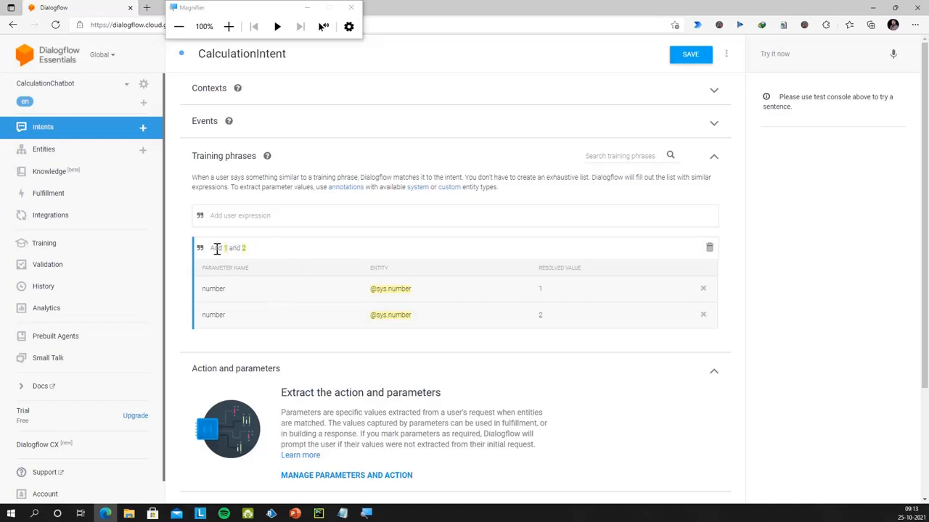
Stay on the unsaved CalculationIntent and save it
{"action": "left_click", "coordinate": [90, 159]}
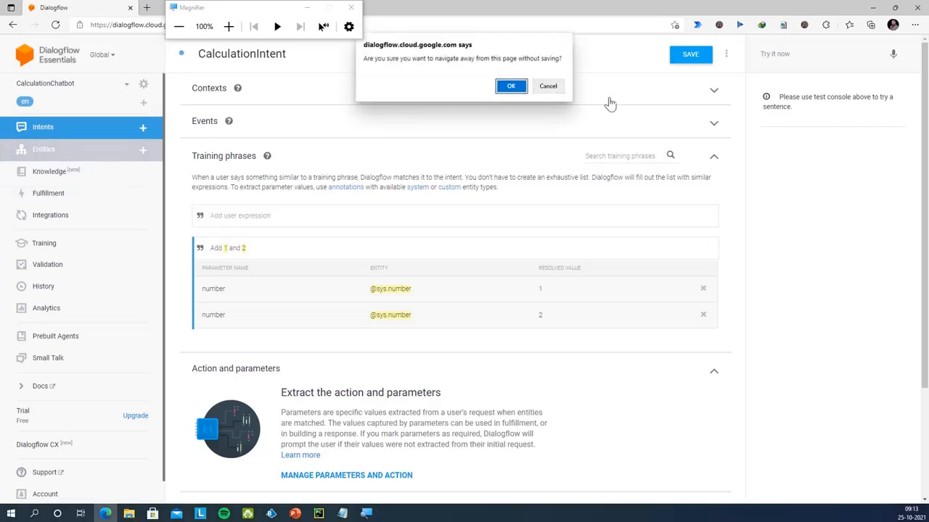
{"action": "left_click", "coordinate": [549, 86]}
{"action": "left_click", "coordinate": [688, 59]}
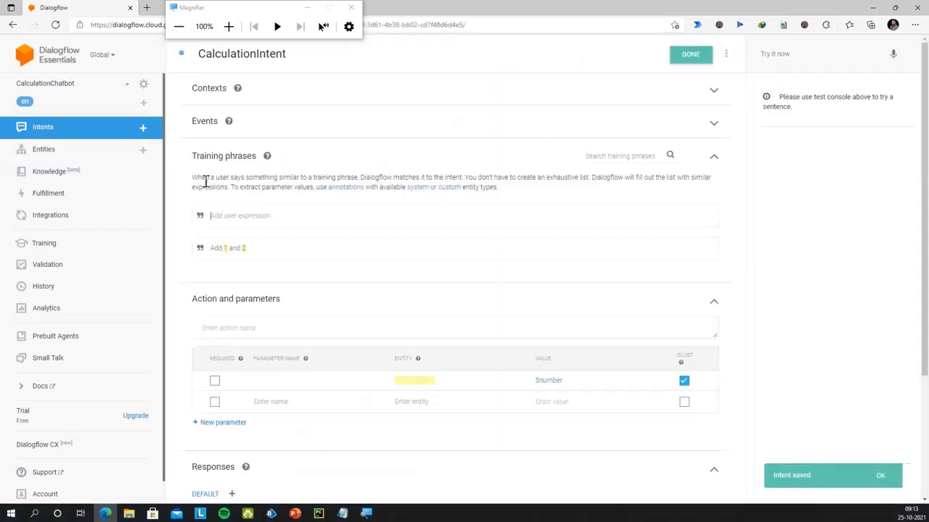
Start the first entity and name it typeOfOperation
{"action": "left_click", "coordinate": [94, 159]}
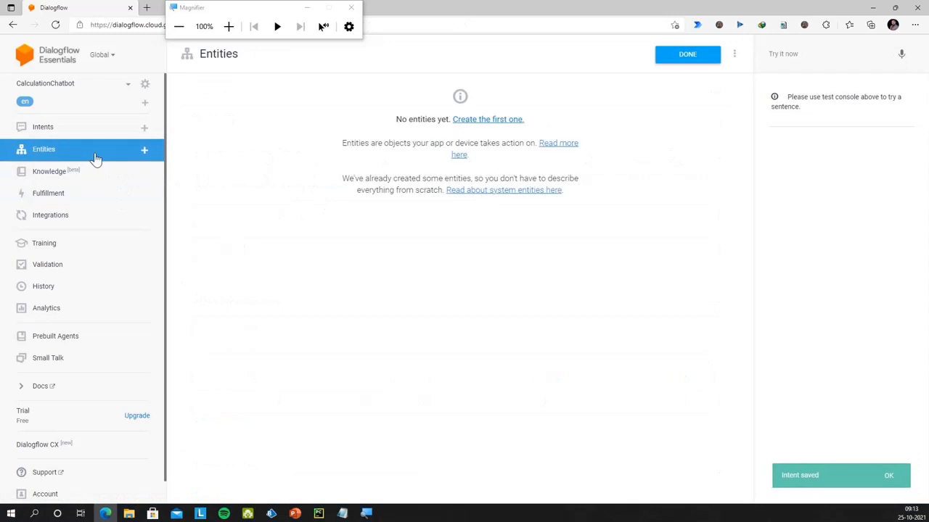
{"action": "left_click", "coordinate": [504, 129]}
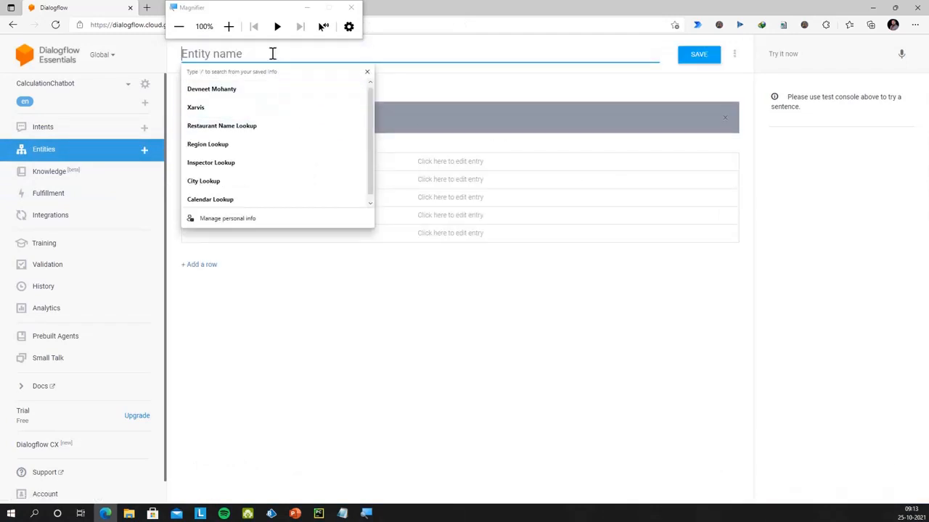
{"action": "type", "text": "type"}
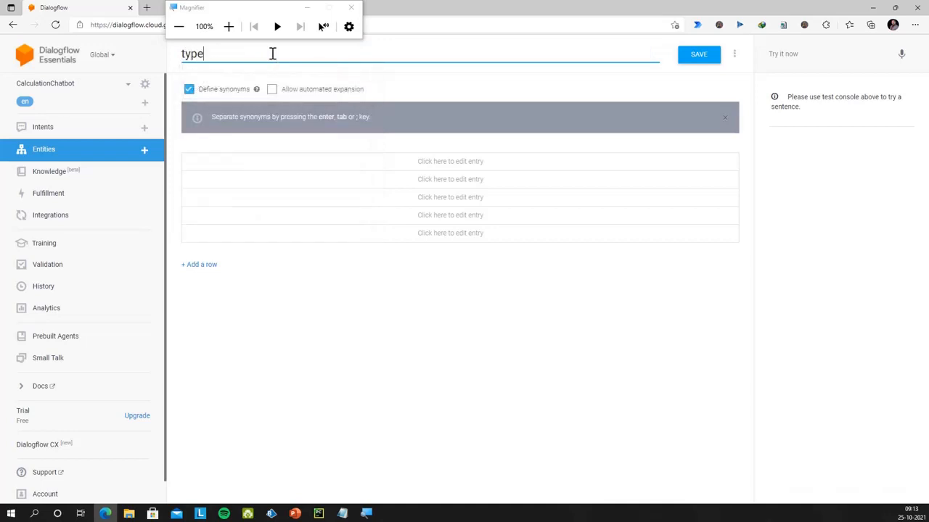
{"action": "type", "text": "OfOperation"}
Add the entry 'add' with synonyms Add, Addition and Summation
{"action": "left_click", "coordinate": [383, 161]}
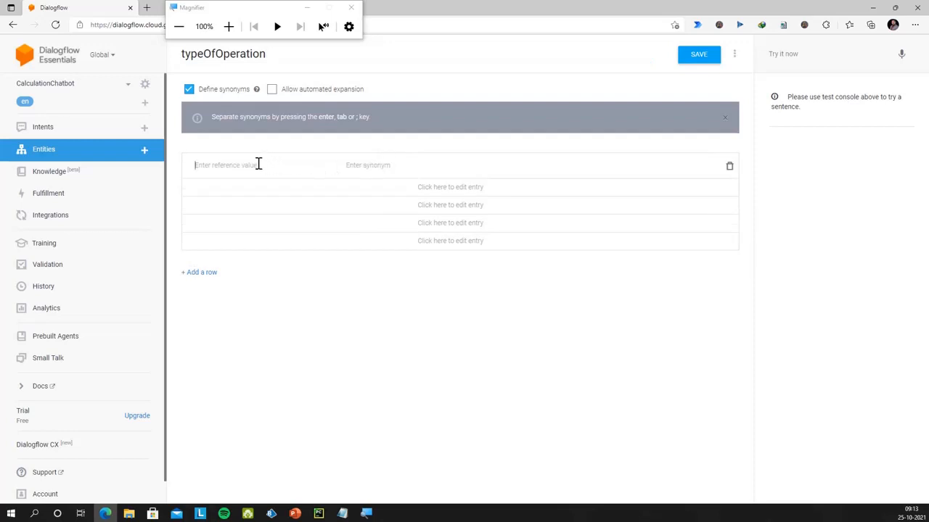
{"action": "type", "text": "add"}
{"action": "left_click", "coordinate": [385, 166]}
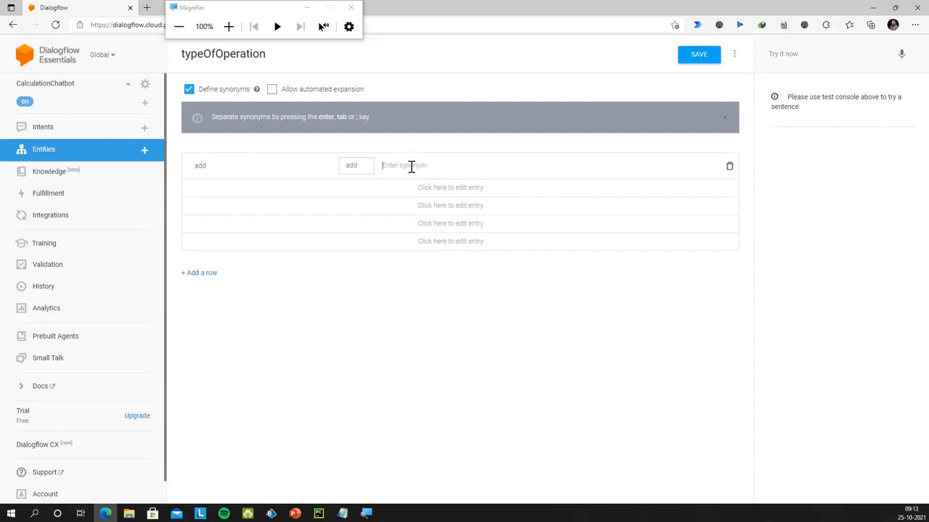
{"action": "type", "text": "Add"}
{"action": "key", "text": "Return"}
{"action": "type", "text": "Addition"}
{"action": "key", "text": "Return"}
{"action": "type", "text": "Summation"}
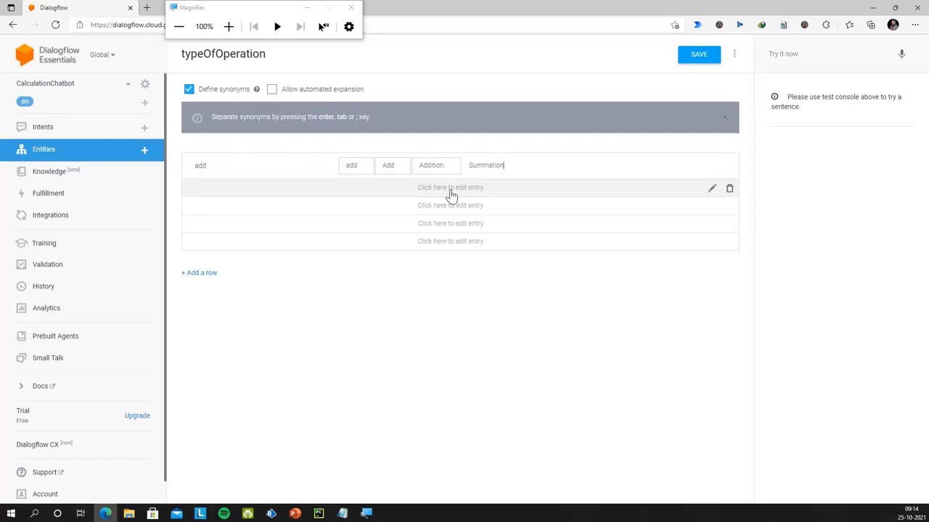
Start a second entry with the reference value 'subtract'
{"action": "left_click", "coordinate": [424, 193]}
{"action": "left_click", "coordinate": [214, 183]}
{"action": "type", "text": "subtract"}
Give the subtract entry synonyms Subtraction, Difference and Minus
{"action": "left_click", "coordinate": [374, 184]}
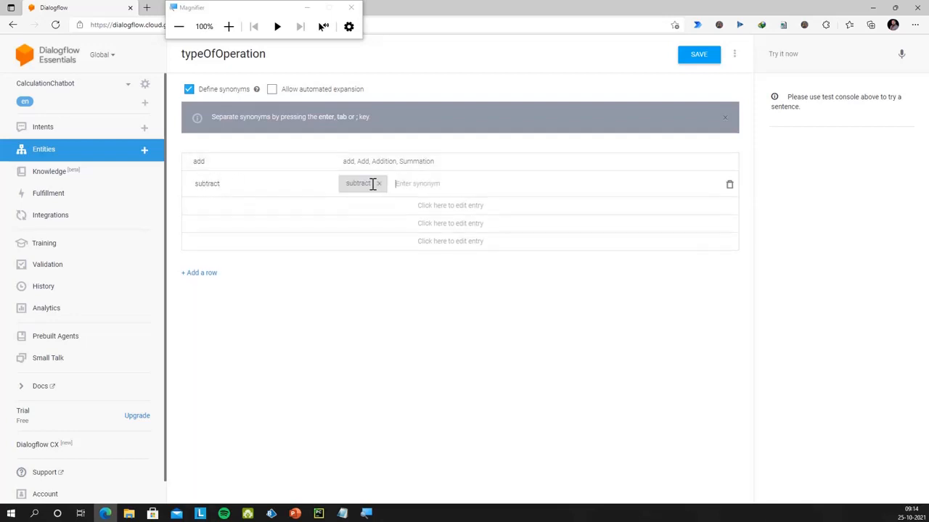
{"action": "type", "text": "Subtraction"}
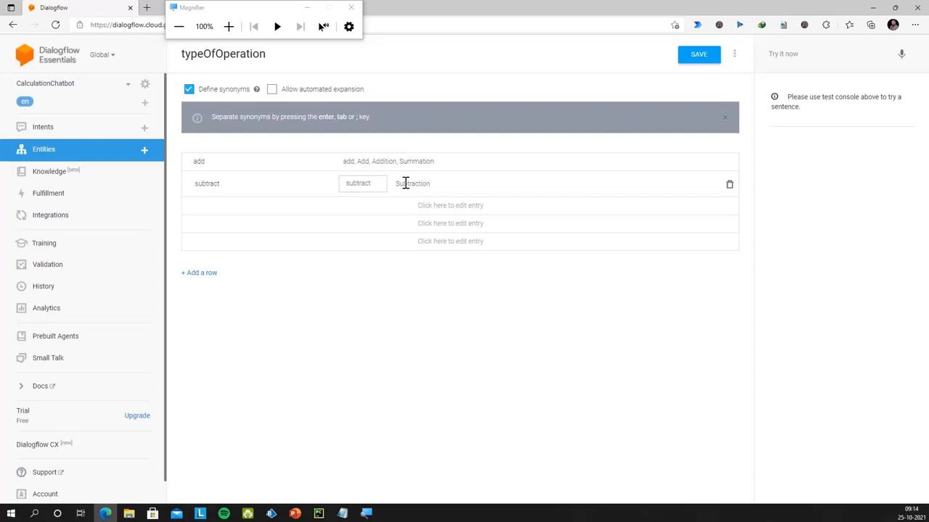
{"action": "key", "text": "Return"}
{"action": "type", "text": "Difference"}
{"action": "key", "text": "Return"}
{"action": "type", "text": "Minus"}
Add a 'multiply' entry with synonyms Multiplication and Product
{"action": "left_click", "coordinate": [464, 211]}
{"action": "left_click", "coordinate": [219, 203]}
{"action": "type", "text": "multipl"}
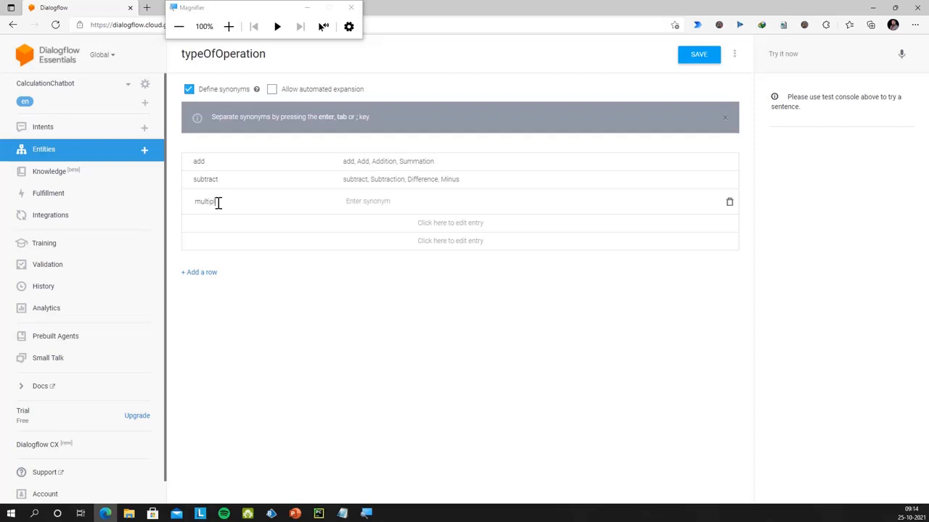
{"action": "type", "text": "y"}
{"action": "left_click", "coordinate": [386, 203]}
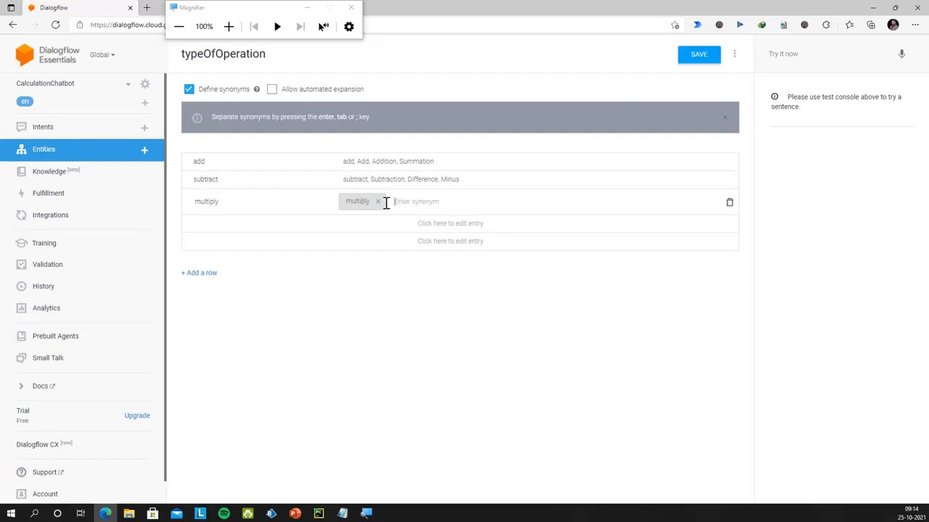
{"action": "type", "text": "M"}
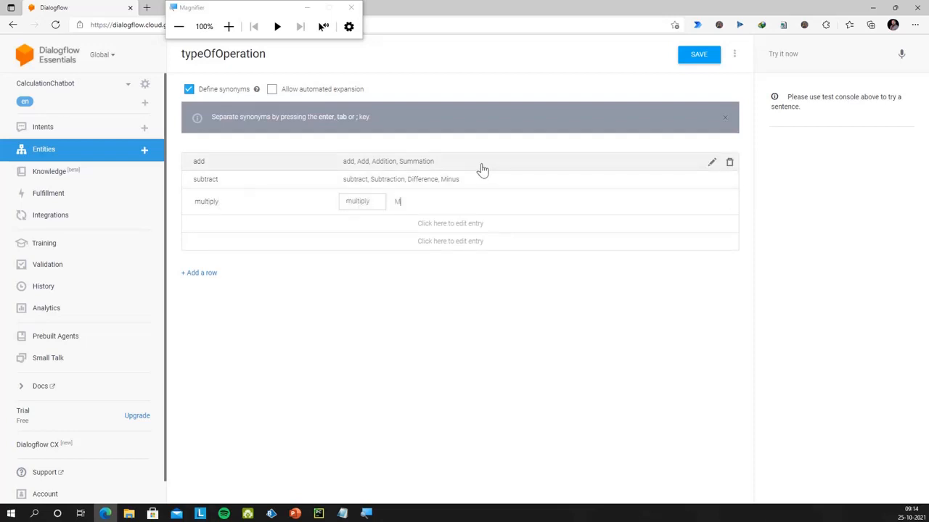
{"action": "type", "text": "ultiplication"}
{"action": "key", "text": "Return"}
{"action": "type", "text": "Product"}
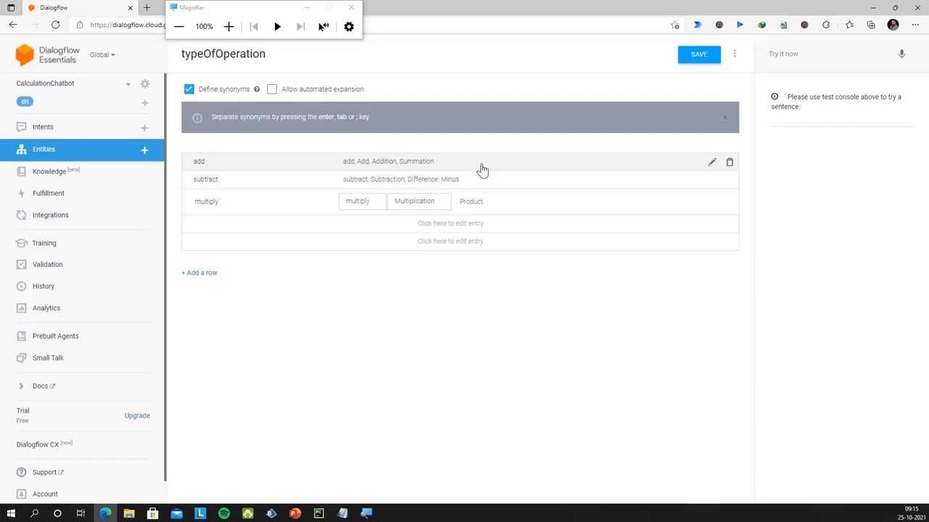
{"action": "key", "text": "Return"}
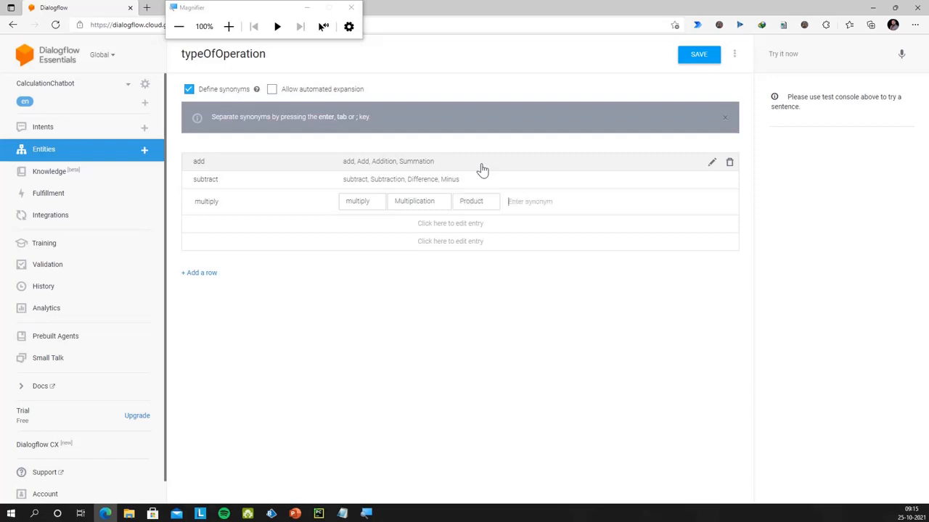
Add a 'divide' entry with the synonym Division
{"action": "left_click", "coordinate": [230, 225]}
{"action": "type", "text": "Di"}
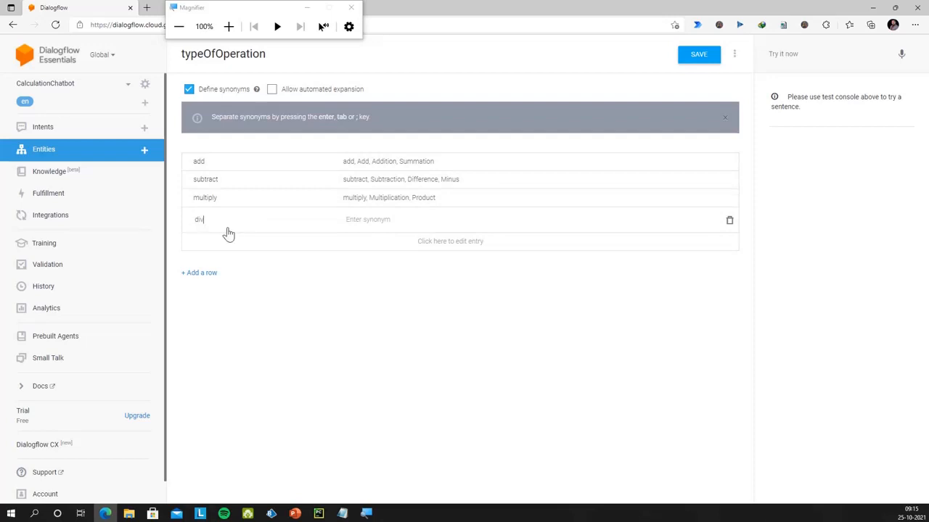
{"action": "type", "text": "vide"}
{"action": "left_click", "coordinate": [375, 218]}
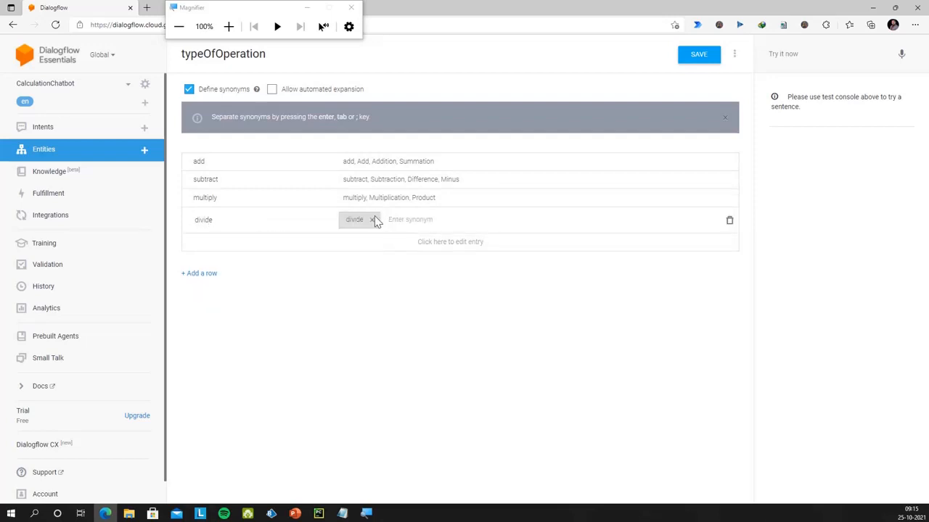
{"action": "type", "text": "Division"}
{"action": "key", "text": "Return"}
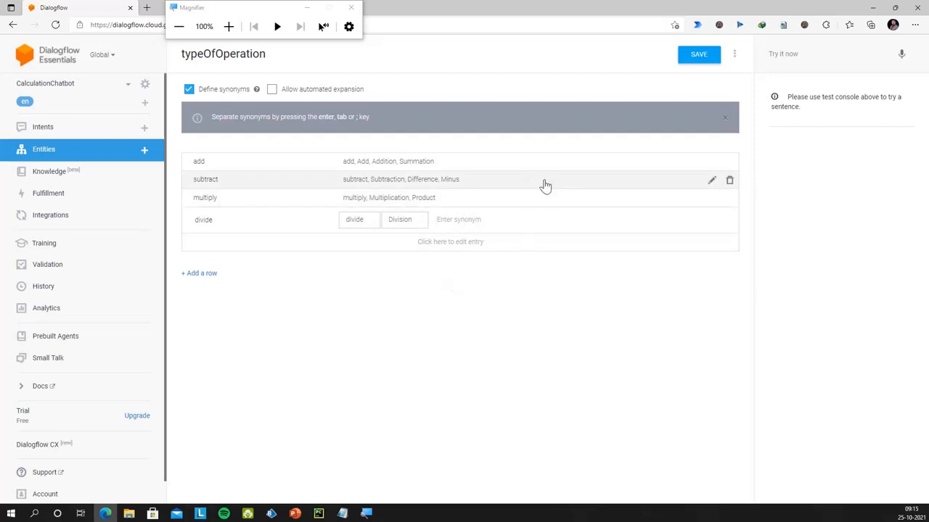
Save the typeOfOperation entity and reopen CalculationIntent
{"action": "left_click", "coordinate": [709, 57]}
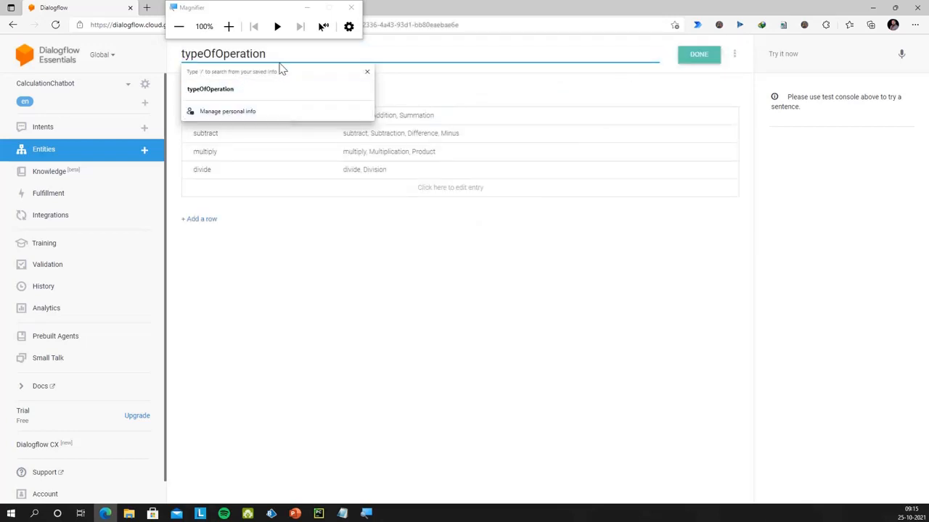
{"action": "left_click", "coordinate": [363, 317]}
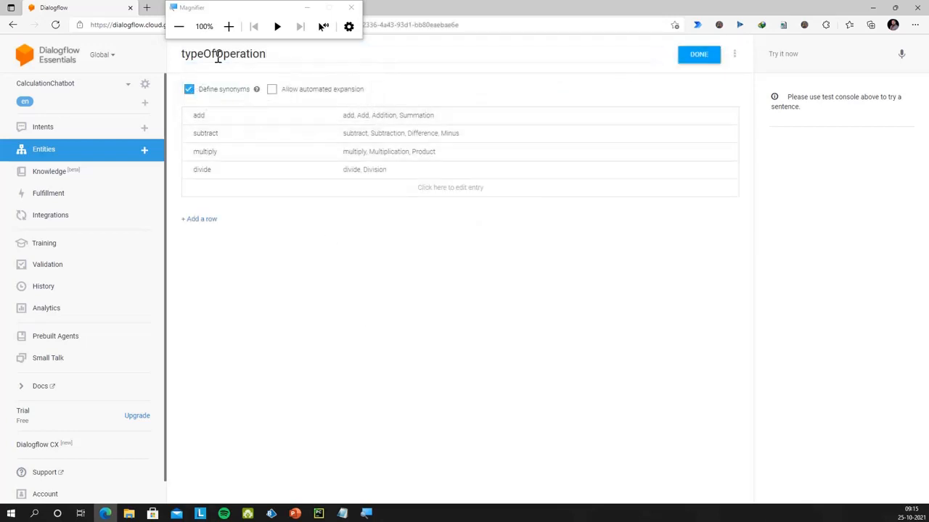
{"action": "left_click", "coordinate": [76, 133]}
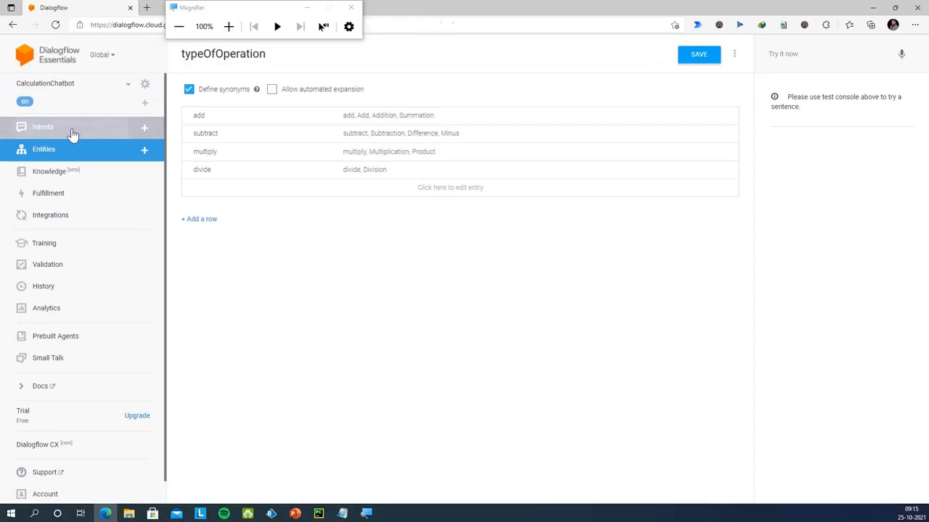
{"action": "left_click", "coordinate": [244, 129]}
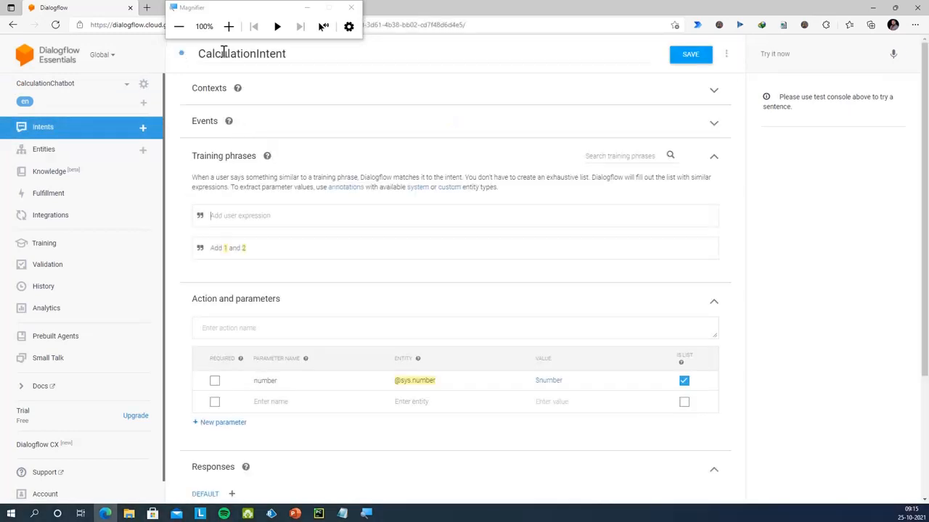
{"action": "double_click", "coordinate": [217, 248]}
{"action": "left_click", "coordinate": [264, 264]}
{"action": "type", "text": "tys"}
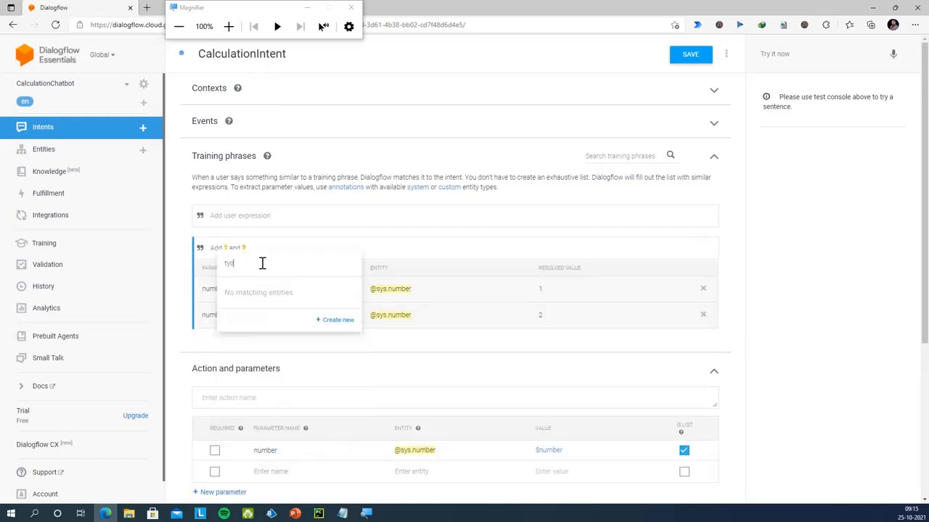
{"action": "key", "text": "BackSpace"}
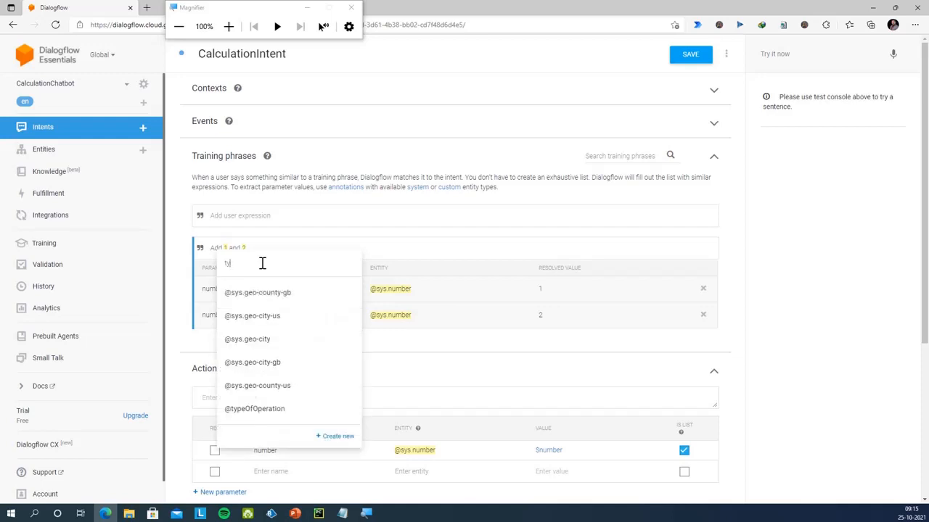
{"action": "type", "text": "pe"}
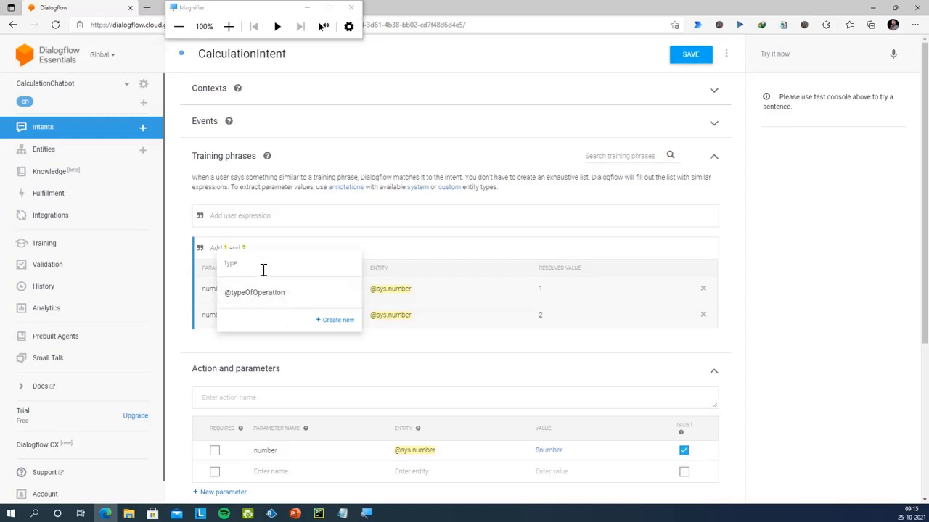
{"action": "left_click", "coordinate": [269, 293]}
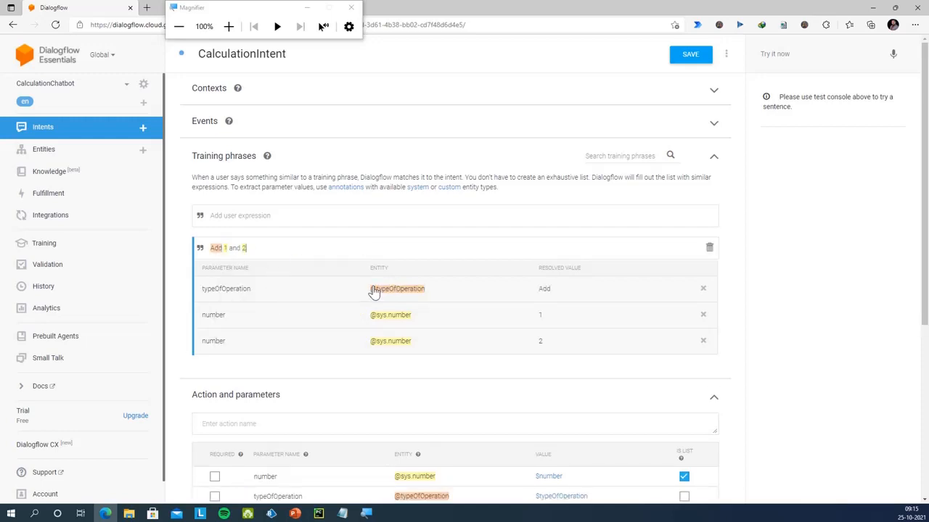
{"action": "scroll", "coordinate": [336, 338], "scroll_direction": "down", "scroll_amount": 1}
{"action": "scroll", "coordinate": [337, 341], "scroll_direction": "up", "scroll_amount": 1}
{"action": "scroll", "coordinate": [336, 341], "scroll_direction": "down", "scroll_amount": 2}
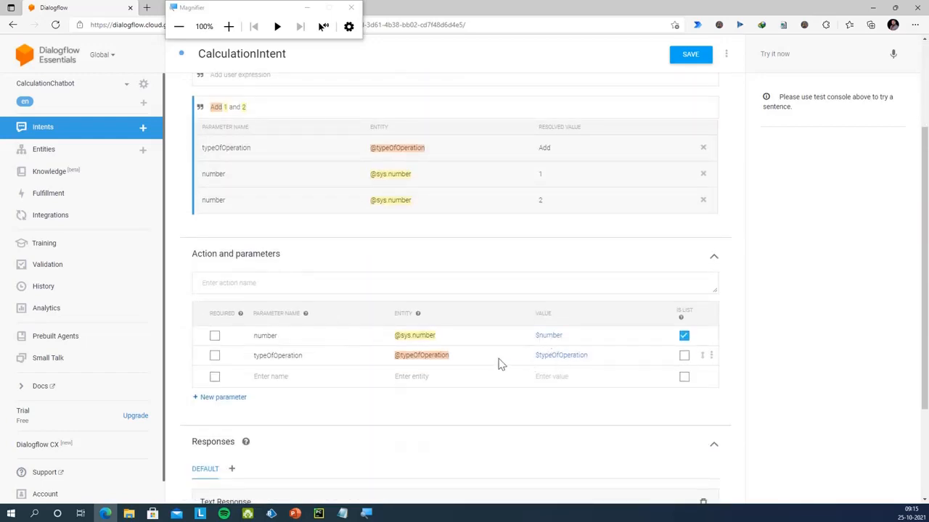
{"action": "scroll", "coordinate": [445, 358], "scroll_direction": "up", "scroll_amount": 1}
{"action": "scroll", "coordinate": [445, 359], "scroll_direction": "up", "scroll_amount": 1}
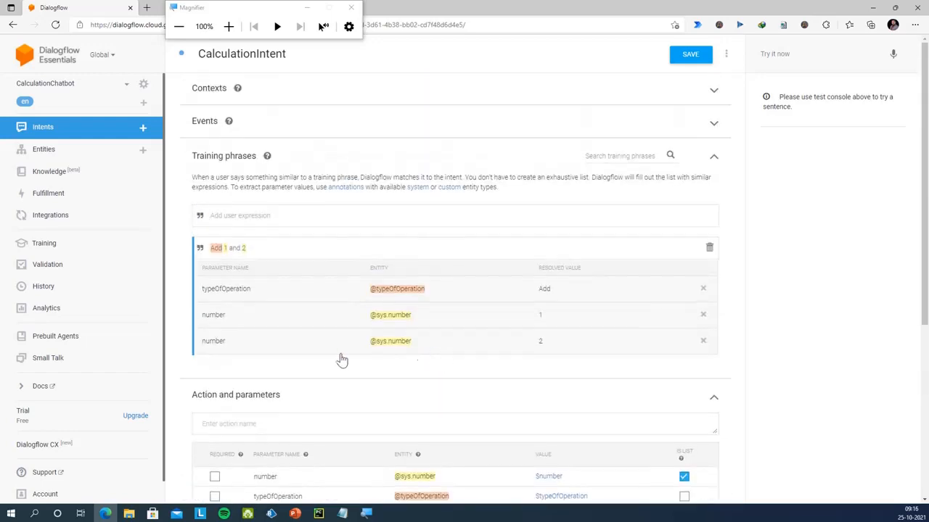
{"action": "left_click", "coordinate": [253, 216]}
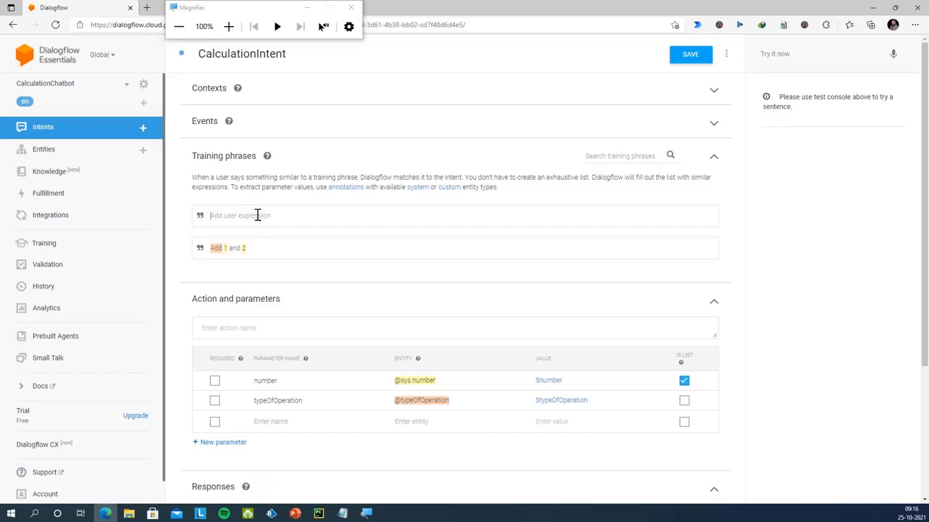
{"action": "type", "text": "Addi"}
{"action": "key", "text": "Return"}
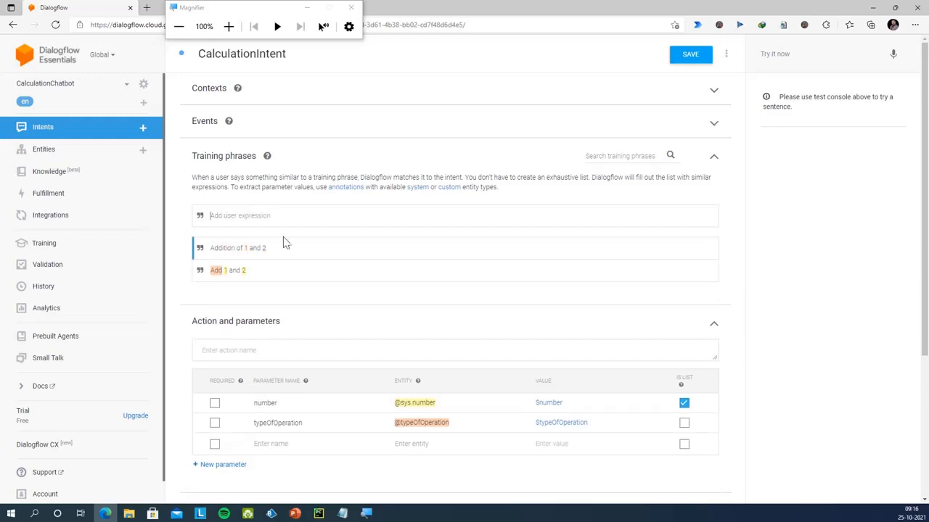
{"action": "left_click", "coordinate": [253, 251]}
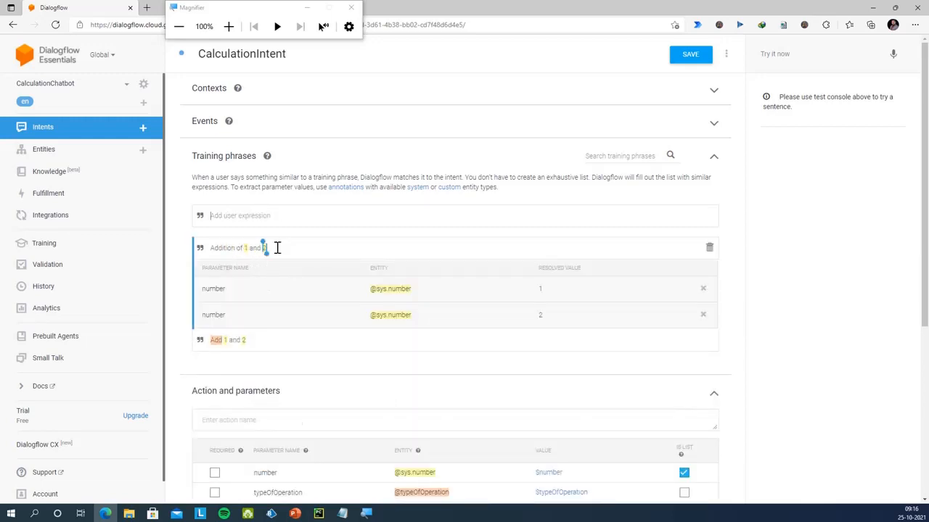
{"action": "double_click", "coordinate": [226, 249]}
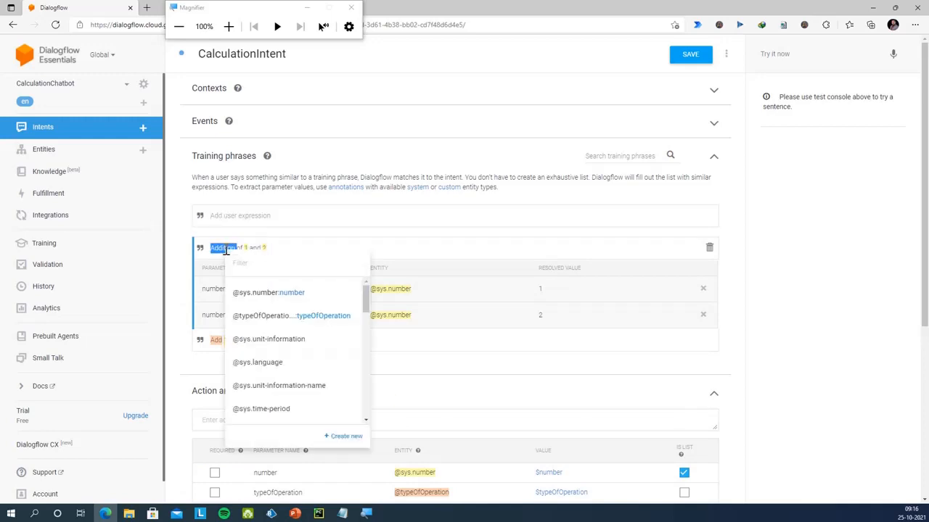
{"action": "left_click", "coordinate": [276, 317]}
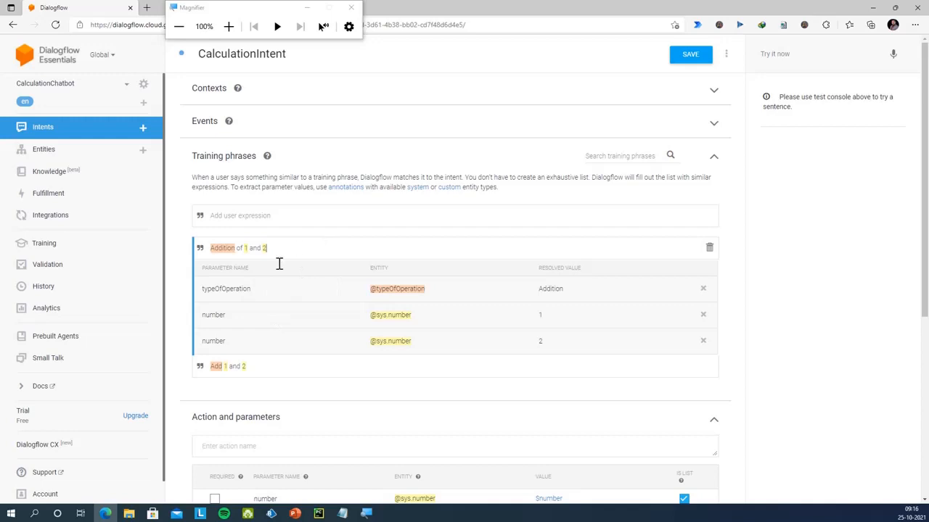
{"action": "left_click", "coordinate": [265, 215]}
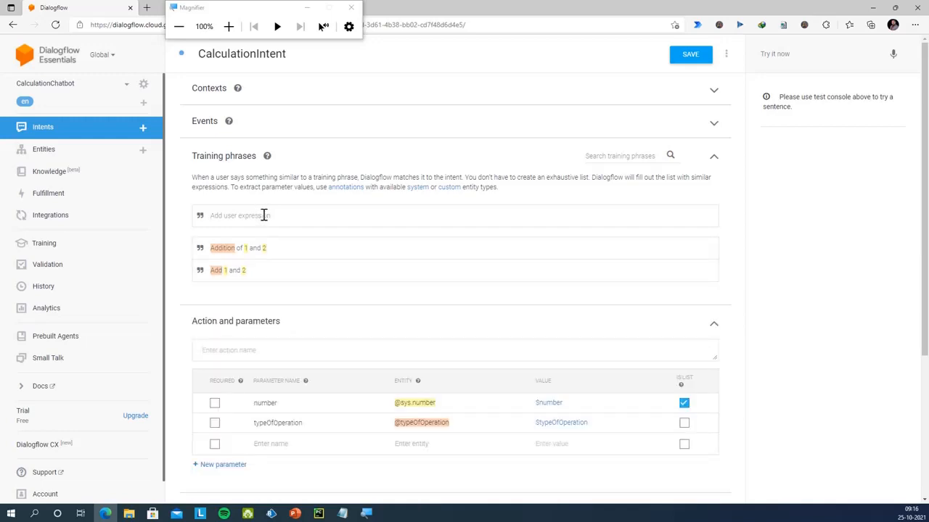
{"action": "type", "text": "MultiOply 1 and 2"}
{"action": "left_click", "coordinate": [224, 215]}
{"action": "key", "text": "Return"}
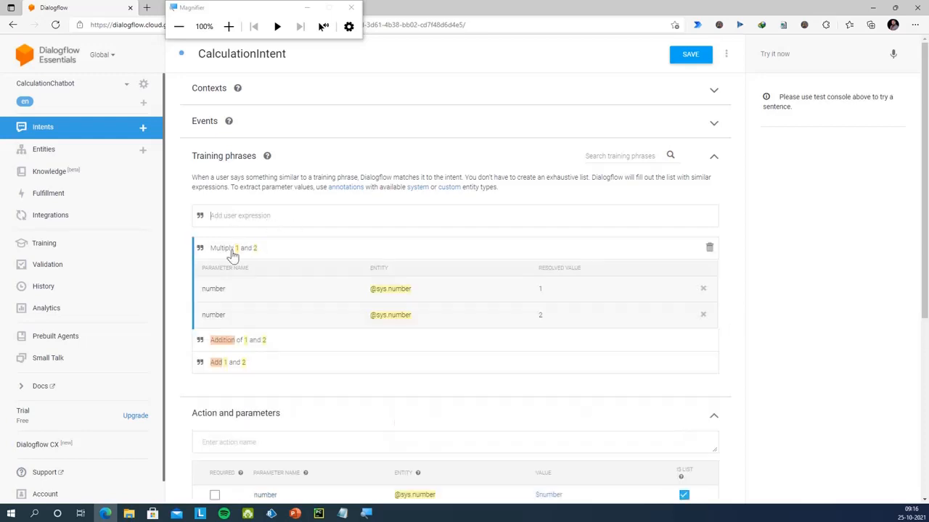
{"action": "double_click", "coordinate": [224, 248]}
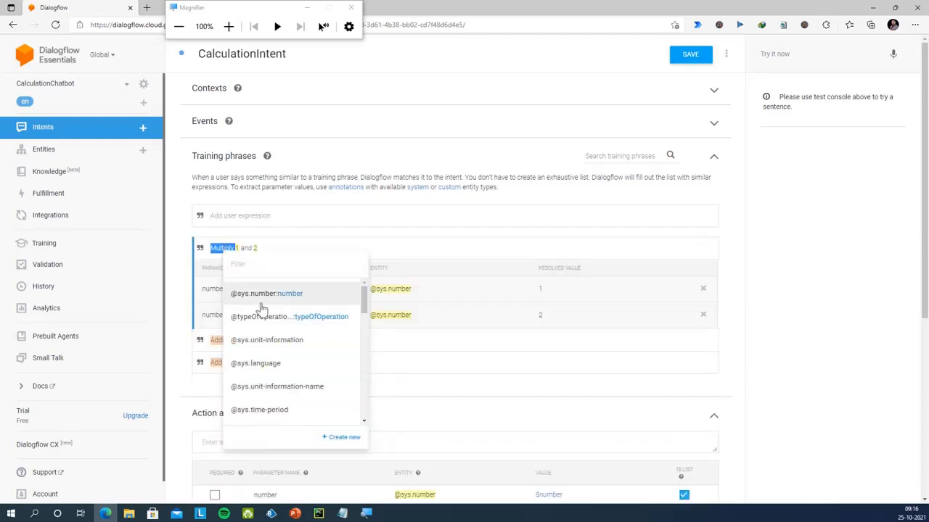
{"action": "left_click", "coordinate": [273, 317]}
{"action": "left_click", "coordinate": [270, 219]}
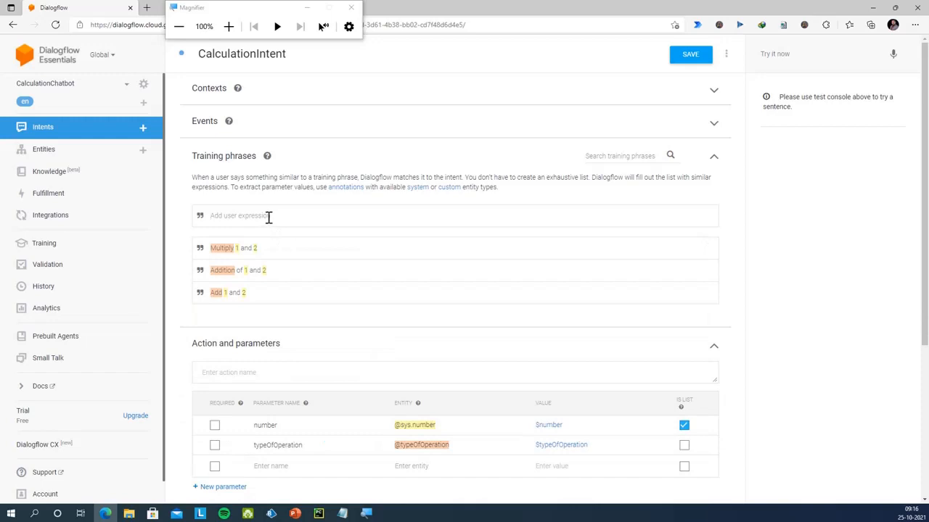
{"action": "type", "text": "Multi"}
{"action": "key", "text": "BackSpace"}
{"action": "key", "text": "BackSpace"}
{"action": "key", "text": "BackSpace"}
{"action": "type", "text": "Pr"}
{"action": "key", "text": "Return"}
{"action": "left_click", "coordinate": [215, 241]}
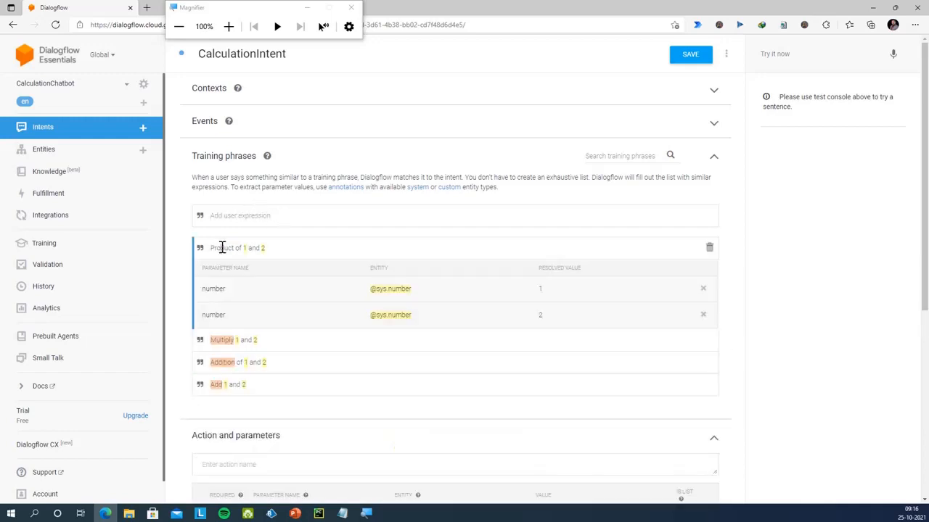
{"action": "double_click", "coordinate": [222, 248]}
{"action": "left_click", "coordinate": [279, 316]}
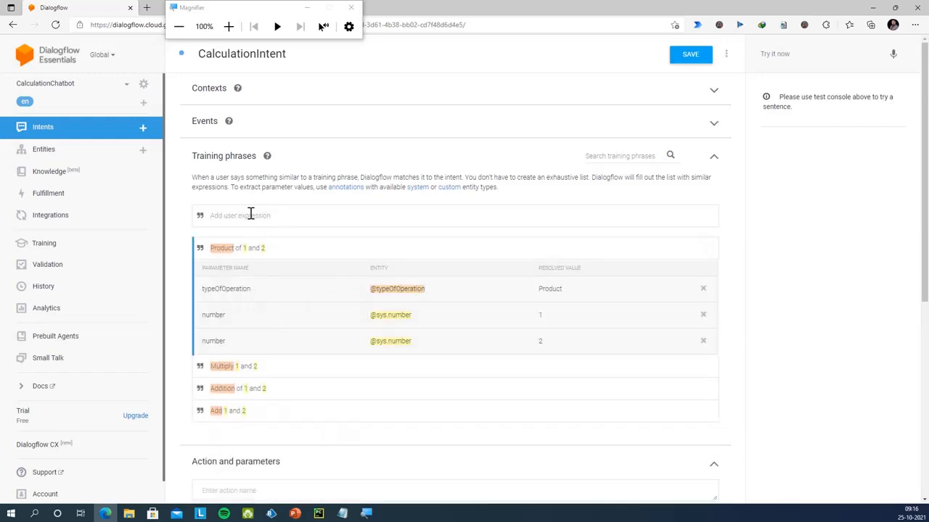
Enter the training phrase 'Divide 4 by 7'
{"action": "left_click", "coordinate": [250, 215]}
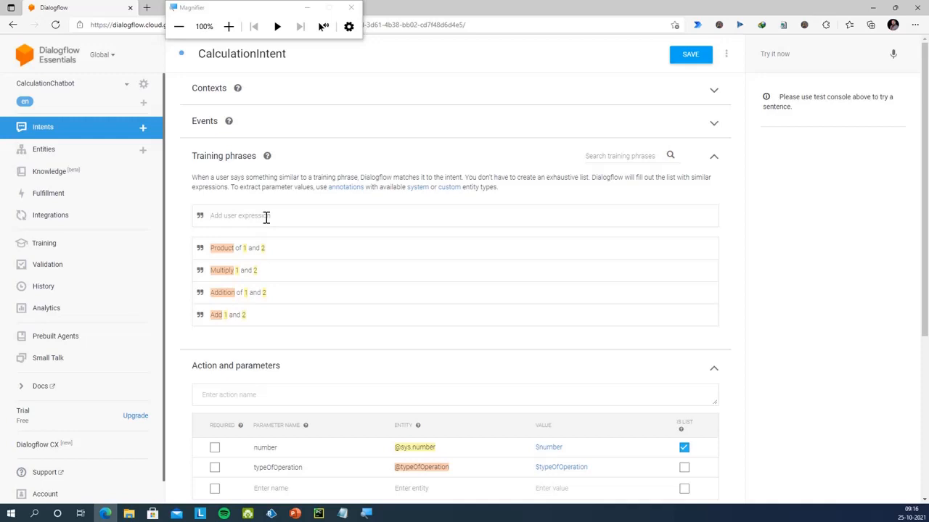
{"action": "type", "text": "Divide 4 and 7"}
{"action": "double_click", "coordinate": [239, 215]}
{"action": "type", "text": "by"}
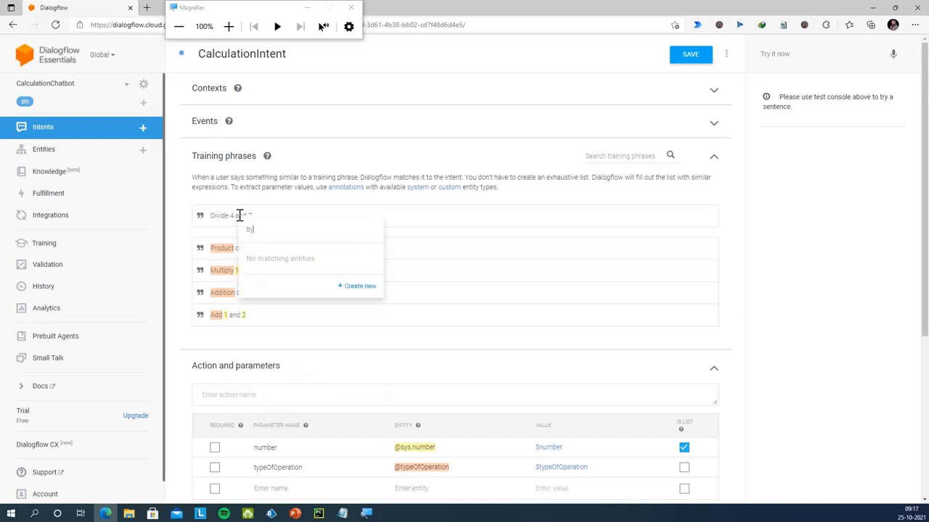
{"action": "left_click", "coordinate": [295, 213]}
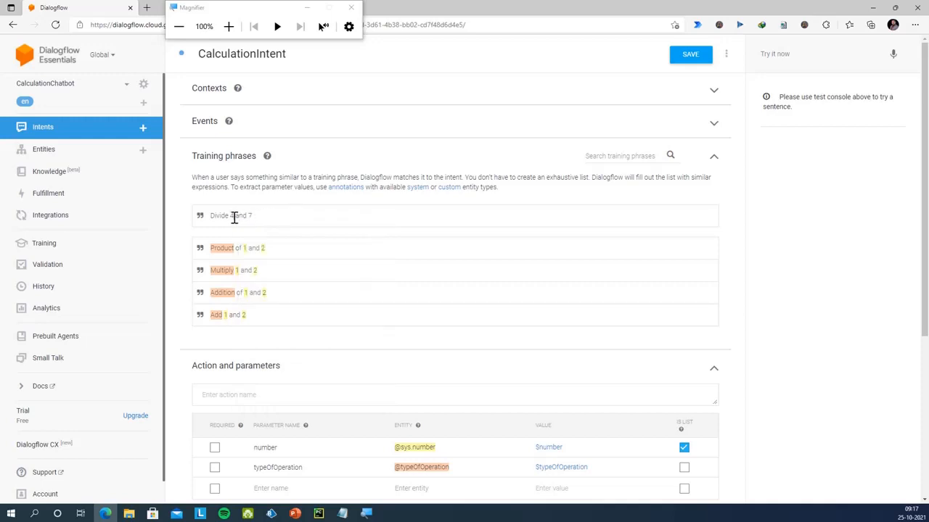
{"action": "left_click_drag", "start_coordinate": [252, 216], "coordinate": [239, 216]}
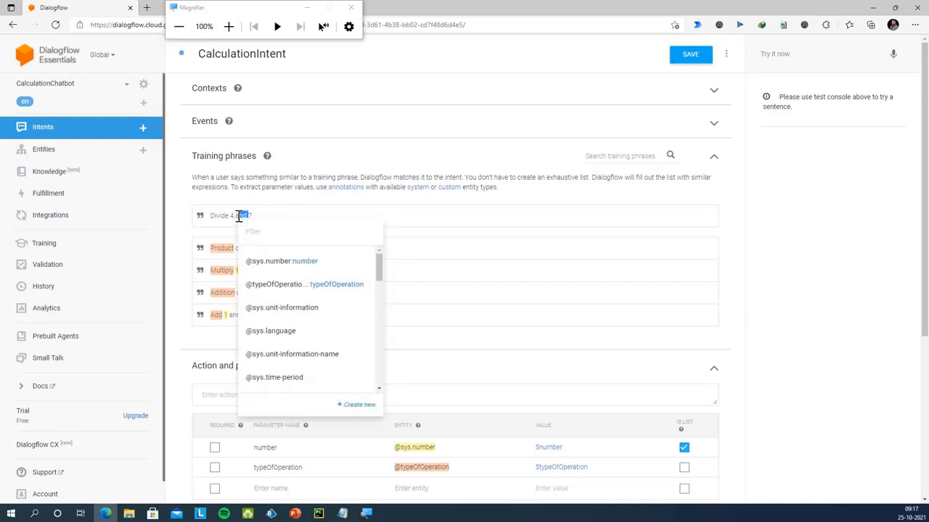
{"action": "type", "text": "by"}
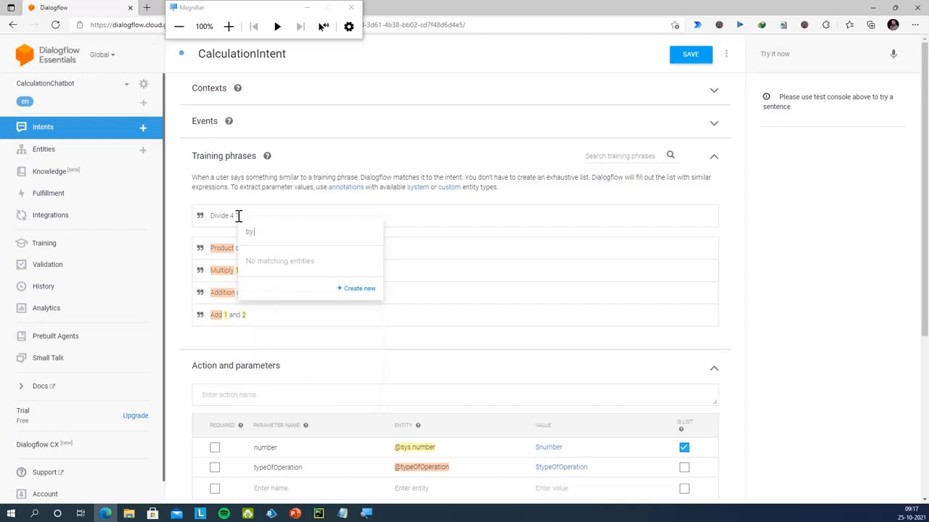
{"action": "left_click", "coordinate": [266, 211]}
{"action": "key", "text": "BackSpace"}
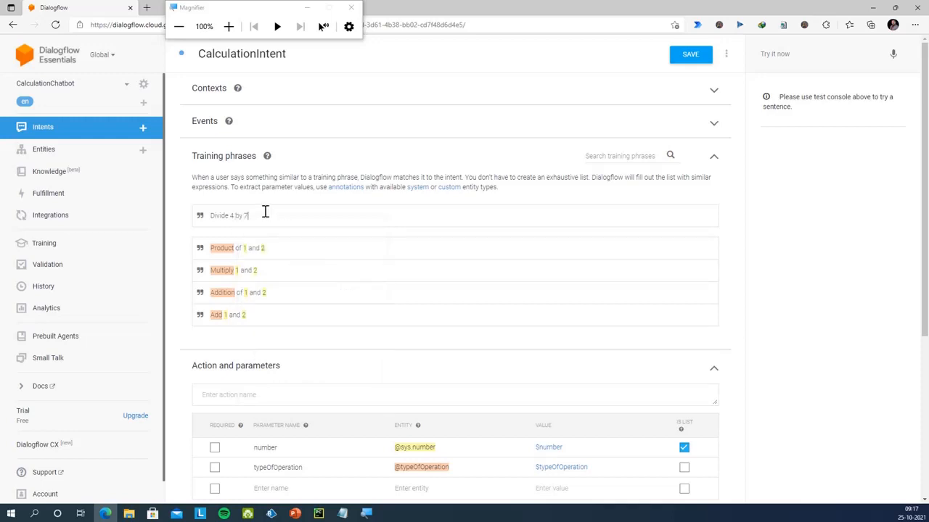
{"action": "type", "text": "by 7"}
{"action": "key", "text": "Return"}
{"action": "double_click", "coordinate": [215, 249]}
{"action": "left_click", "coordinate": [270, 316]}
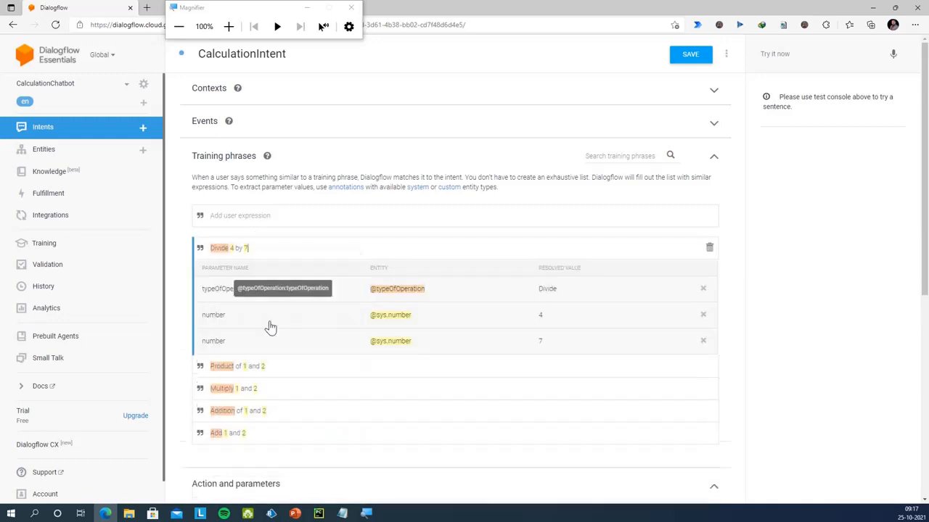
{"action": "left_click", "coordinate": [265, 218]}
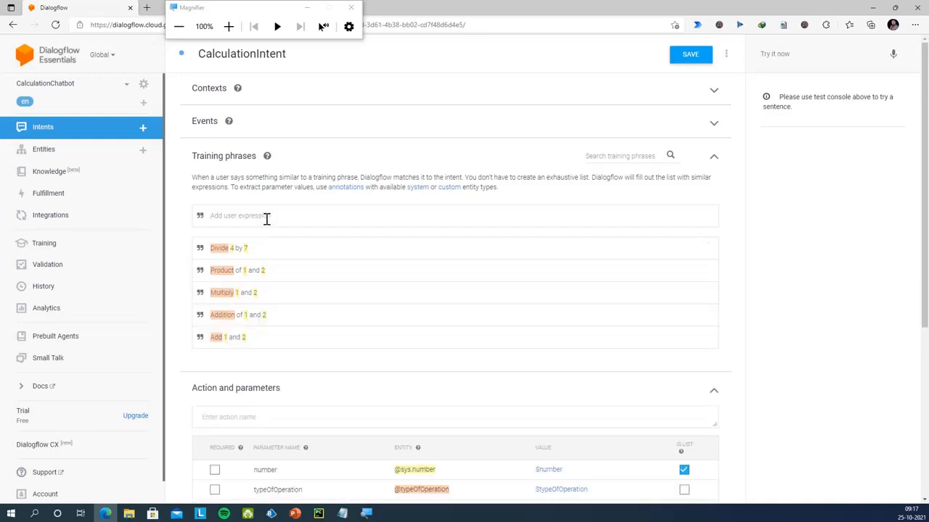
{"action": "type", "text": "Subtract 1 and 9"}
{"action": "key", "text": "Return"}
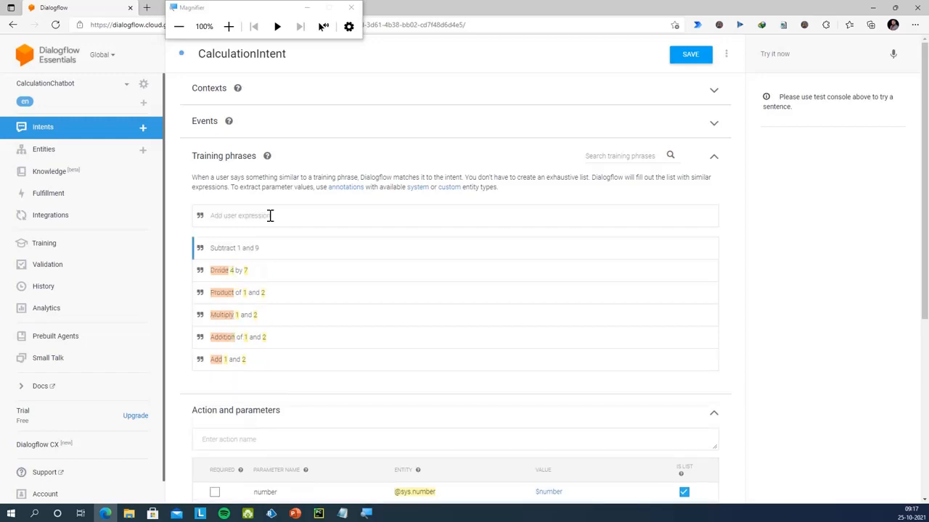
{"action": "double_click", "coordinate": [223, 249]}
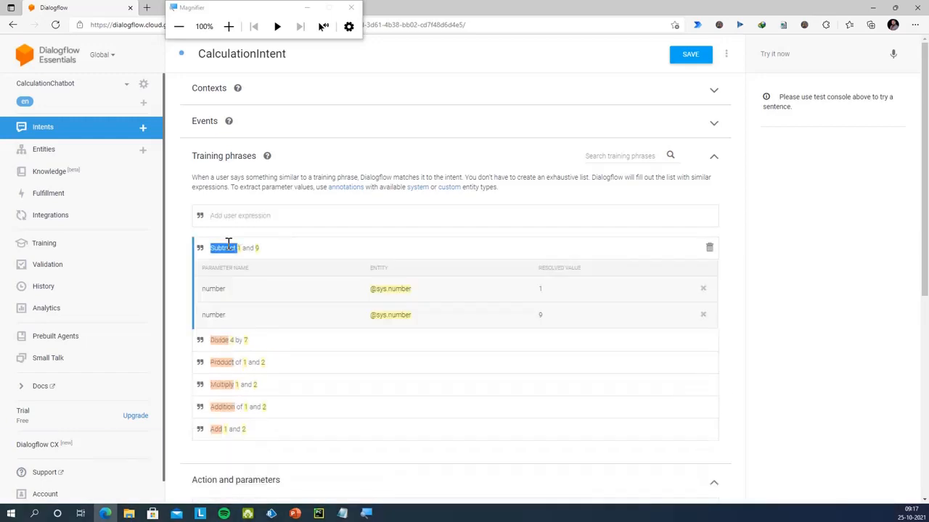
{"action": "left_click", "coordinate": [283, 309]}
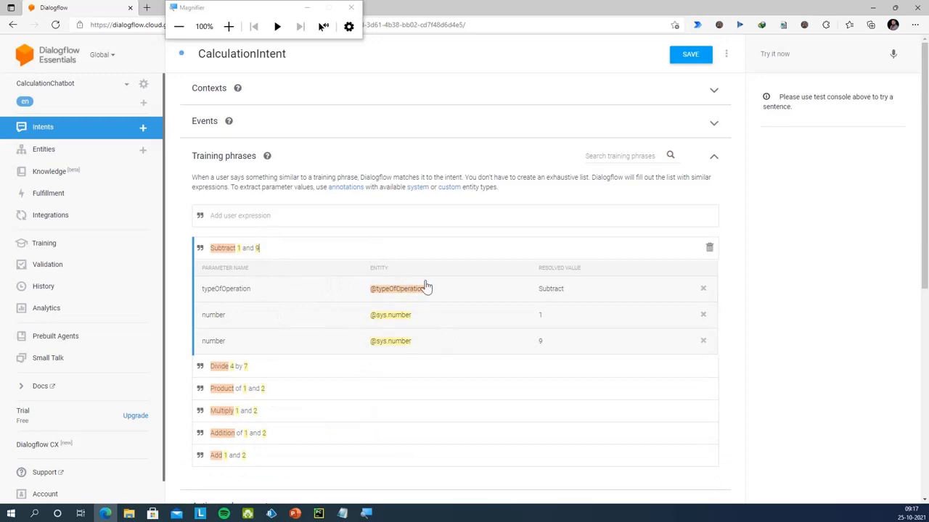
Review the parameter table of each of the six training phrases
{"action": "left_click", "coordinate": [270, 365]}
{"action": "left_click", "coordinate": [273, 390]}
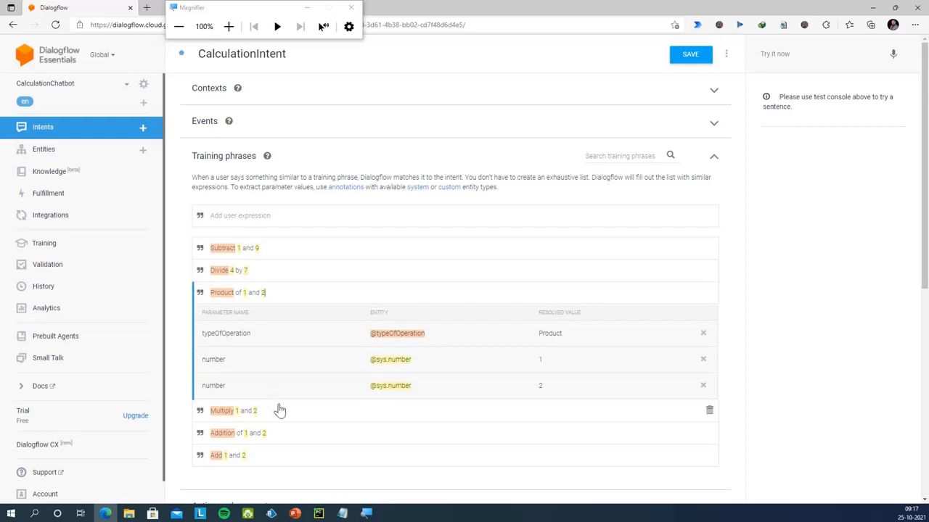
{"action": "left_click", "coordinate": [279, 410]}
{"action": "left_click", "coordinate": [288, 433]}
{"action": "scroll", "coordinate": [288, 439], "scroll_direction": "down", "scroll_amount": 1}
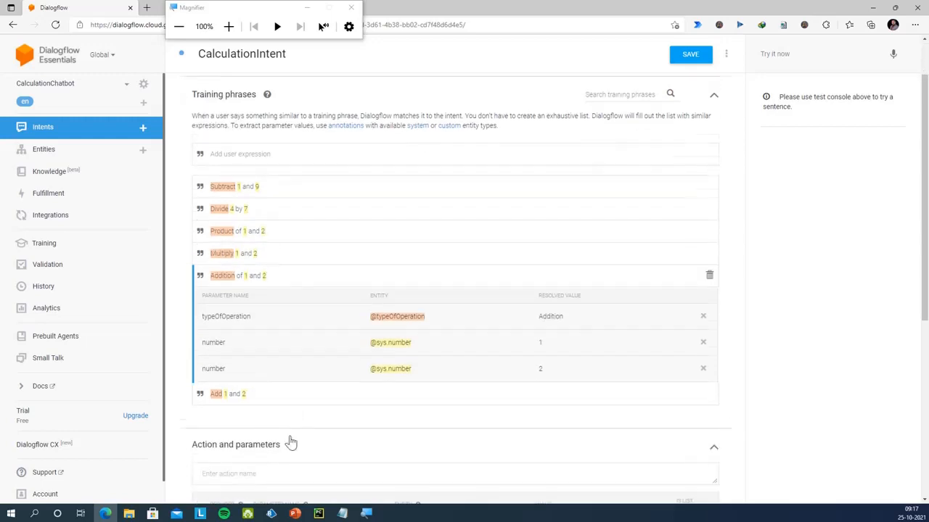
{"action": "left_click", "coordinate": [284, 385]}
{"action": "scroll", "coordinate": [282, 379], "scroll_direction": "up", "scroll_amount": 1}
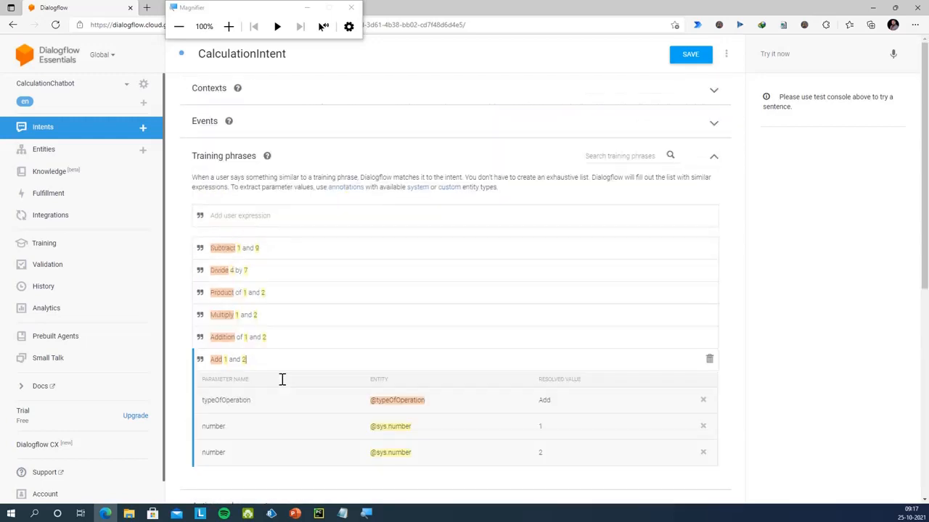
{"action": "left_click", "coordinate": [283, 338]}
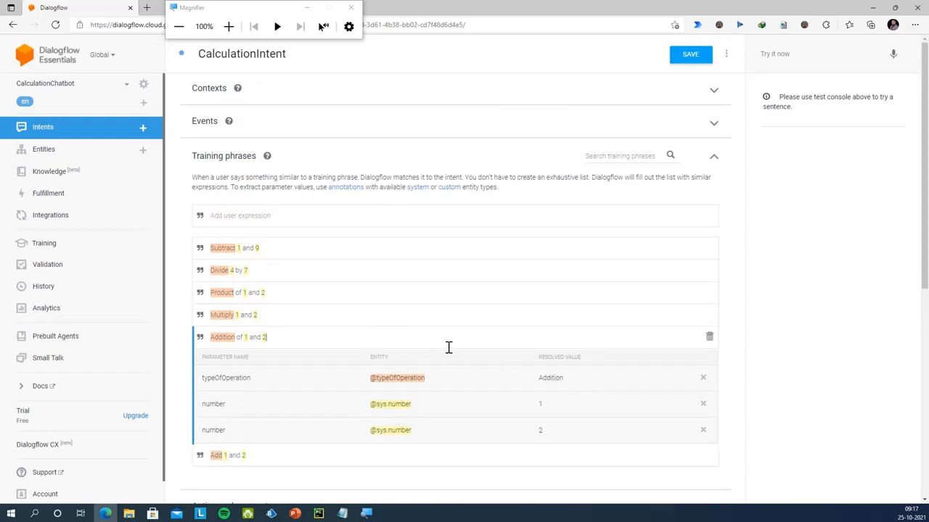
{"action": "left_click", "coordinate": [346, 315]}
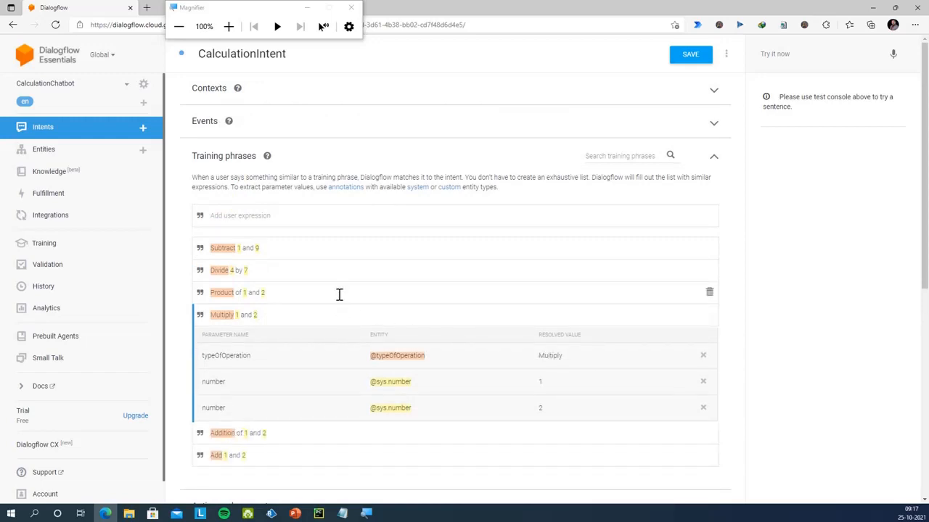
{"action": "left_click", "coordinate": [338, 293]}
{"action": "left_click", "coordinate": [332, 273]}
{"action": "left_click", "coordinate": [330, 249]}
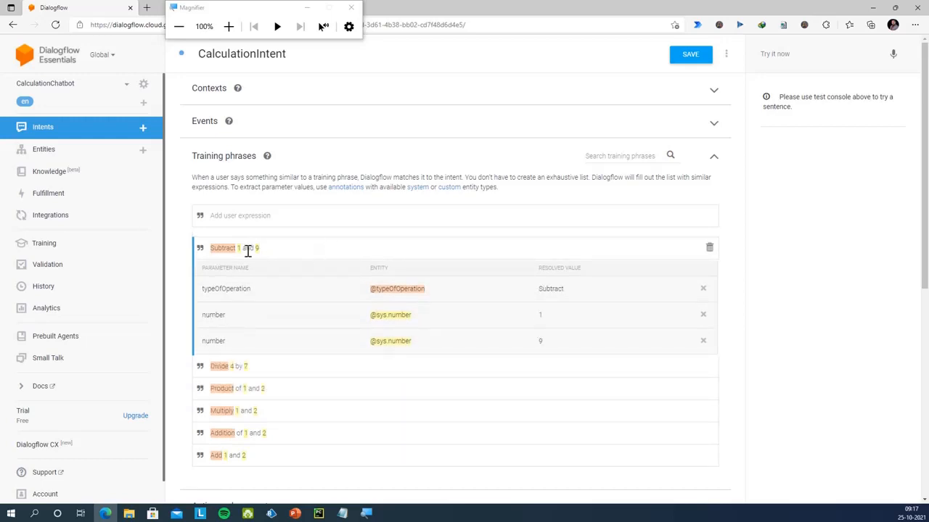
{"action": "scroll", "coordinate": [543, 242], "scroll_direction": "down", "scroll_amount": 4}
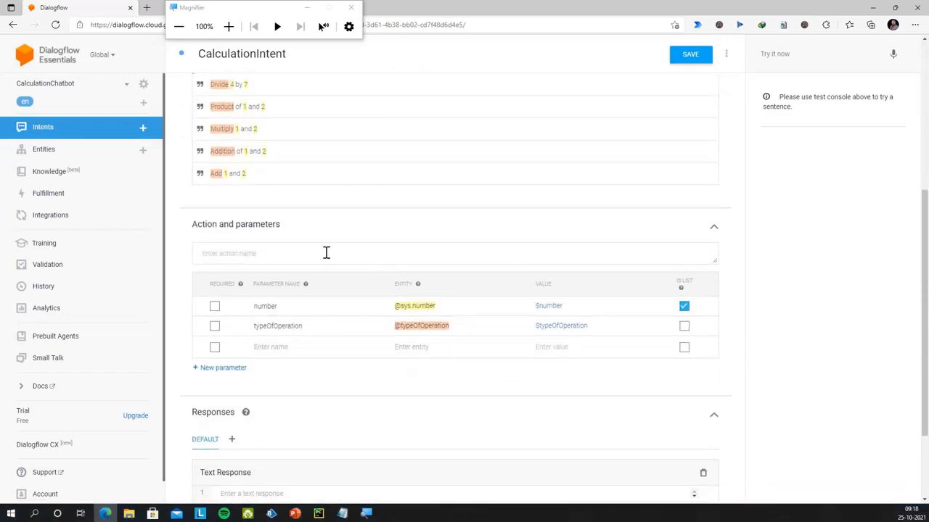
{"action": "scroll", "coordinate": [327, 253], "scroll_direction": "up", "scroll_amount": 3}
Test the agent with the query "Summation of 1 and 7"
{"action": "left_click", "coordinate": [805, 53]}
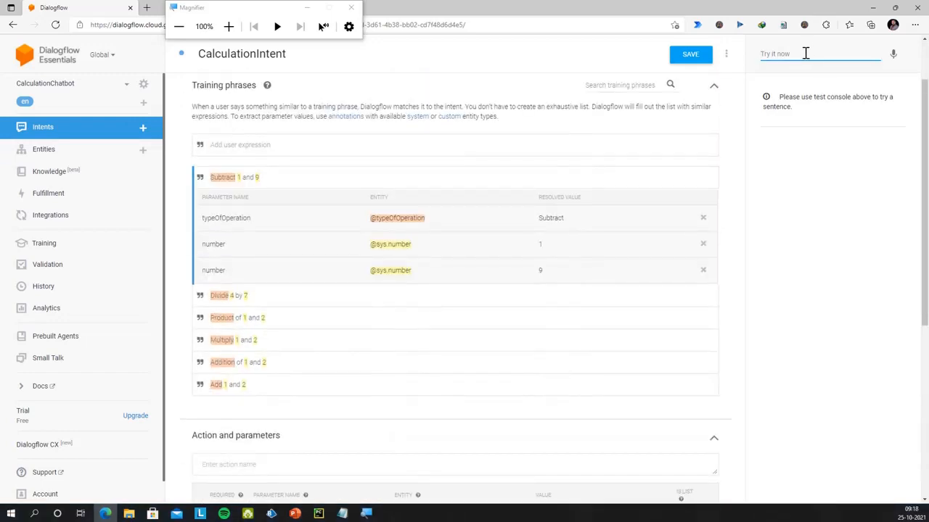
{"action": "type", "text": "A"}
{"action": "key", "text": "BackSpace"}
{"action": "key", "text": "BackSpace"}
{"action": "key", "text": "BackSpace"}
{"action": "type", "text": "S"}
{"action": "key", "text": "Return"}
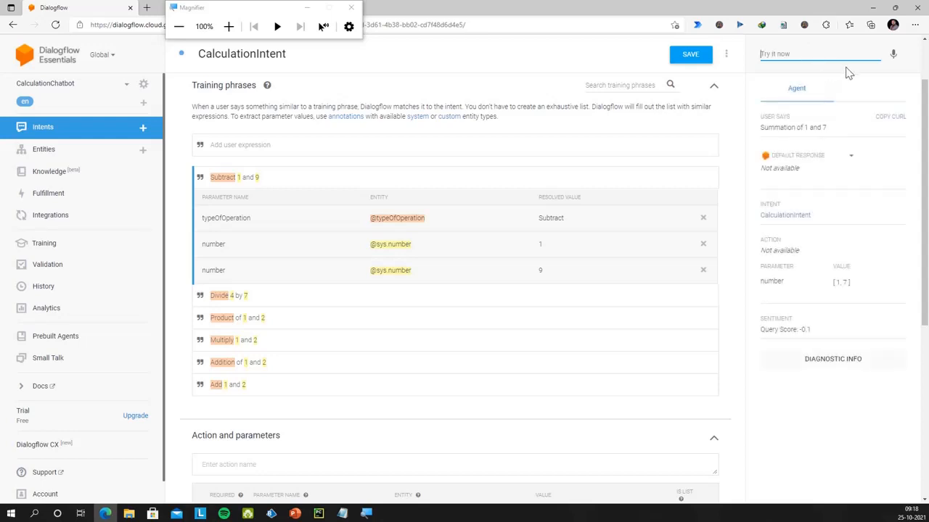
Review the raw API response showing numbers 1 and 7, then save CalculationIntent
{"action": "left_click", "coordinate": [840, 361]}
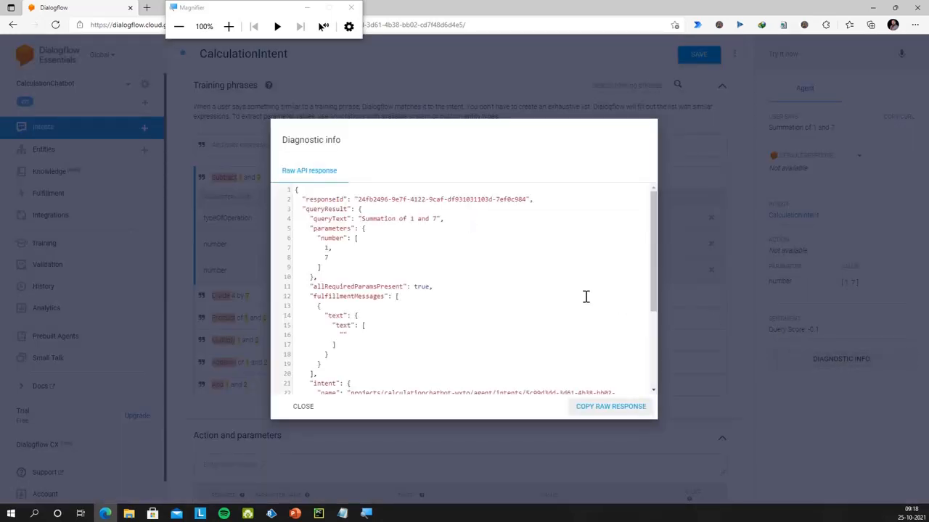
{"action": "scroll", "coordinate": [586, 296], "scroll_direction": "down", "scroll_amount": 4}
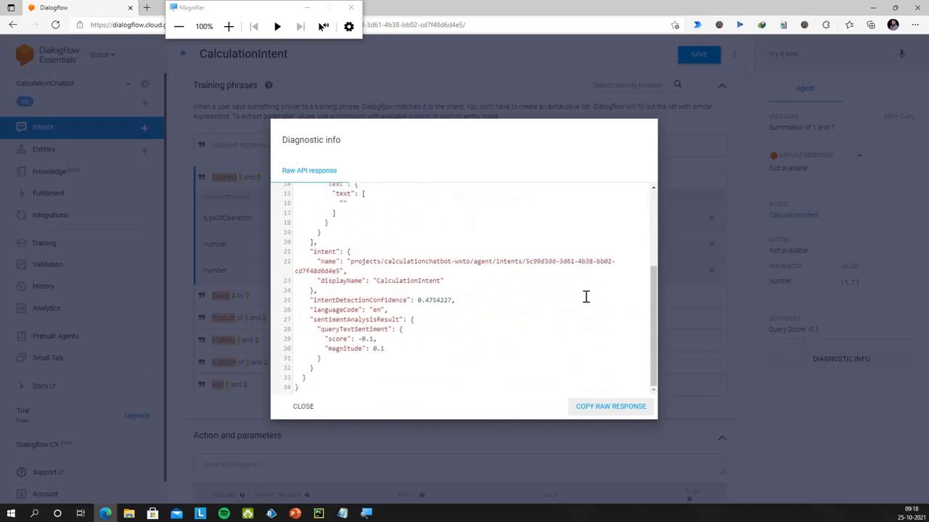
{"action": "scroll", "coordinate": [586, 297], "scroll_direction": "up", "scroll_amount": 4}
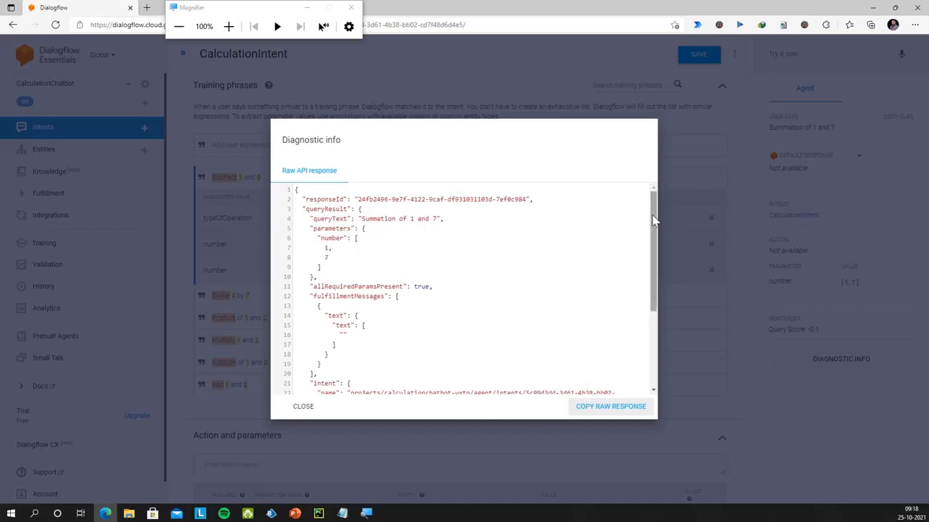
{"action": "left_click", "coordinate": [695, 205]}
{"action": "left_click", "coordinate": [689, 55]}
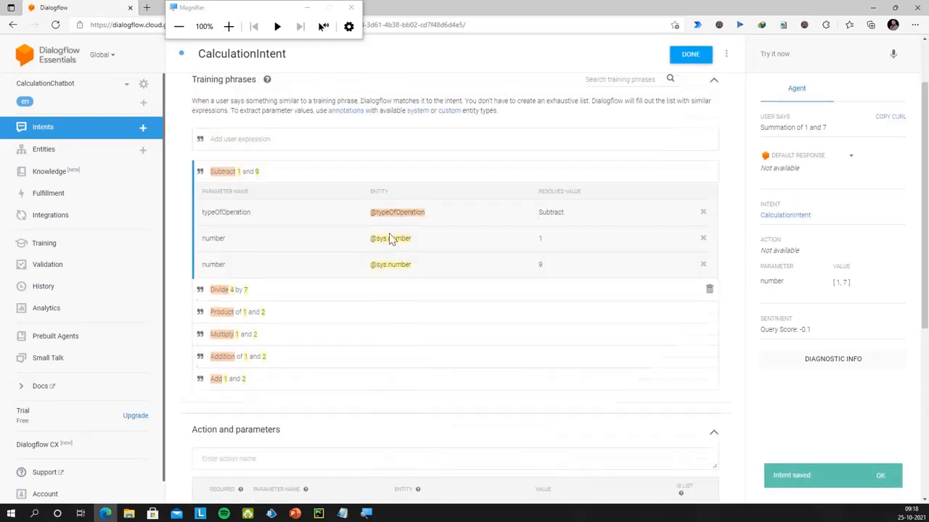
Add "Summation of 1 and 8" as a training phrase and check the entity tagged on Summation
{"action": "left_click", "coordinate": [226, 146]}
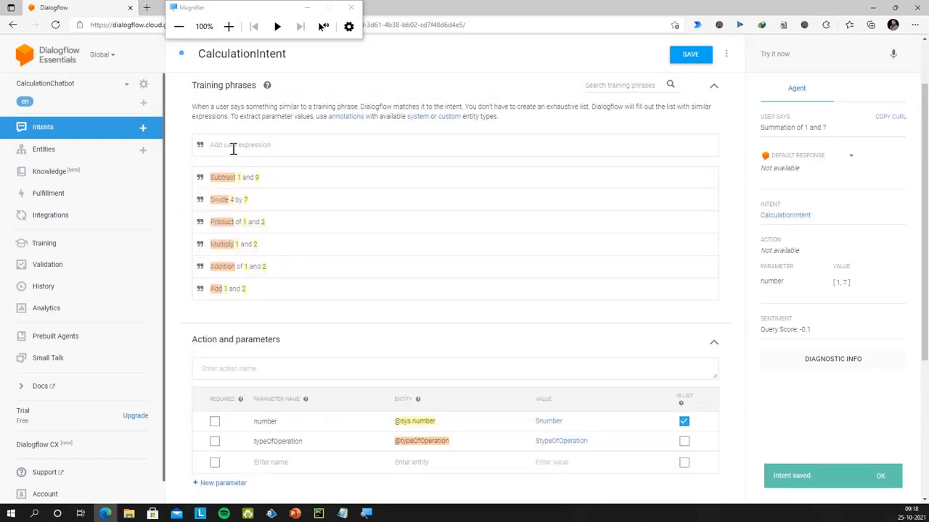
{"action": "type", "text": "Summation of 1 and"}
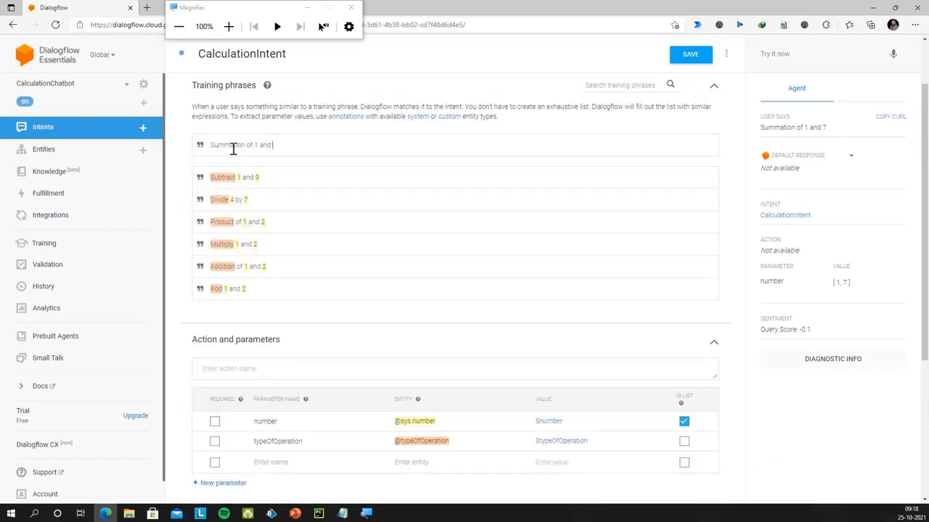
{"action": "type", "text": " 8"}
{"action": "key", "text": "Return"}
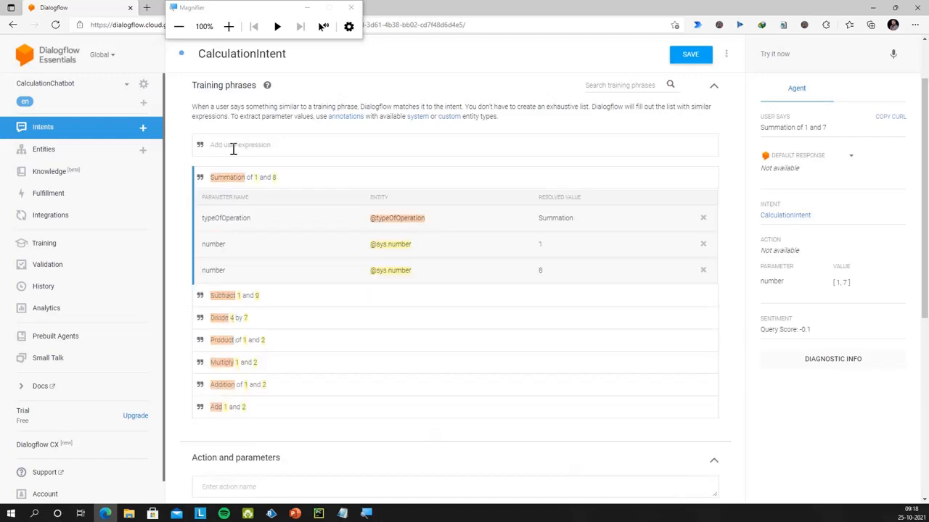
{"action": "right_click", "coordinate": [232, 180]}
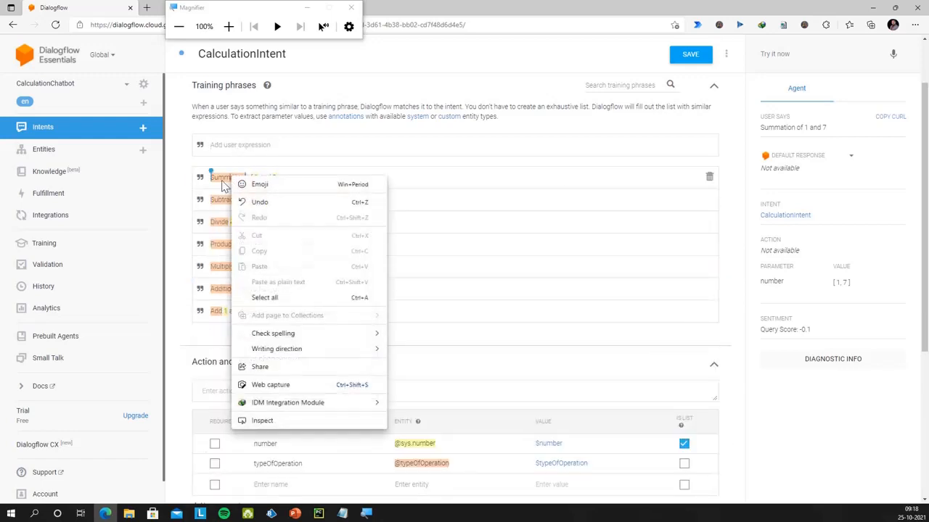
{"action": "left_click", "coordinate": [220, 180]}
{"action": "left_click", "coordinate": [317, 174]}
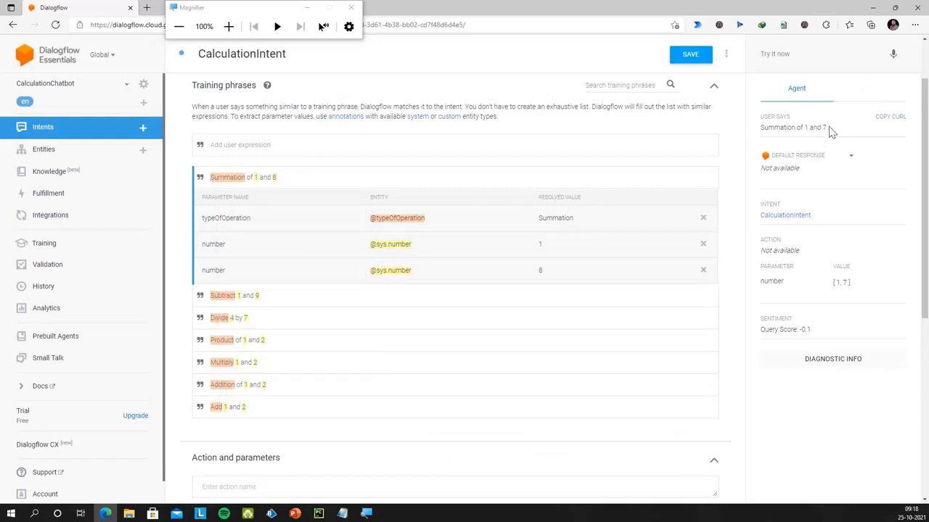
Save, retest with the copied phrase, and highlight typeOfOperation "add" in the raw response
{"action": "left_click_drag", "start_coordinate": [828, 127], "coordinate": [764, 126]}
{"action": "key", "text": "ctrl+c"}
{"action": "left_click", "coordinate": [694, 61]}
{"action": "left_click", "coordinate": [798, 55]}
{"action": "key", "text": "ctrl+v"}
{"action": "key", "text": "Return"}
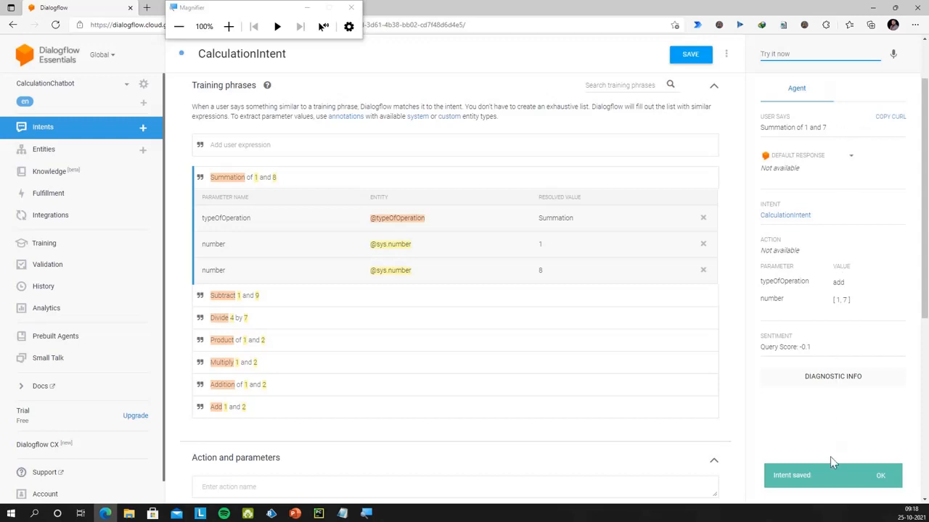
{"action": "left_click", "coordinate": [816, 385]}
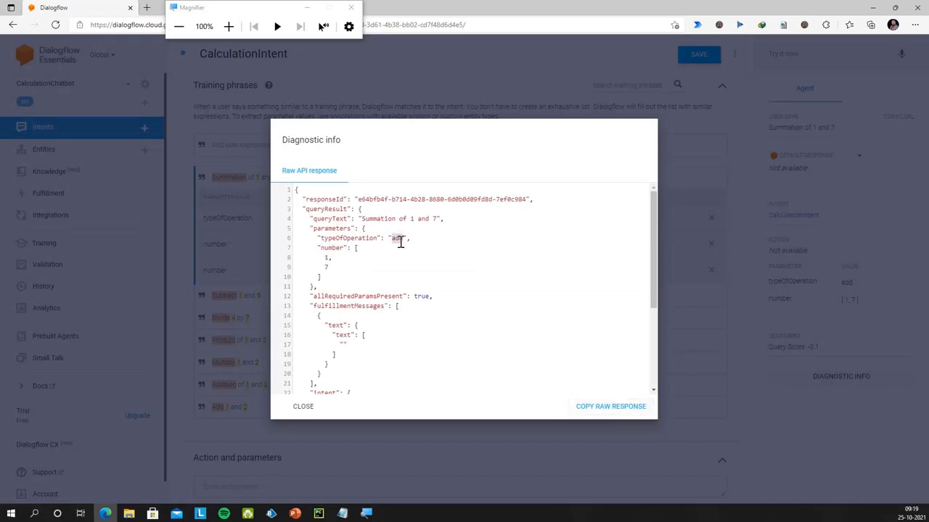
{"action": "double_click", "coordinate": [396, 240]}
Set the action name to calculate-numbers and make the number and typeOfOperation parameters required
{"action": "left_click", "coordinate": [303, 408]}
{"action": "scroll", "coordinate": [290, 188], "scroll_direction": "down", "scroll_amount": 5}
{"action": "scroll", "coordinate": [295, 201], "scroll_direction": "down", "scroll_amount": 2}
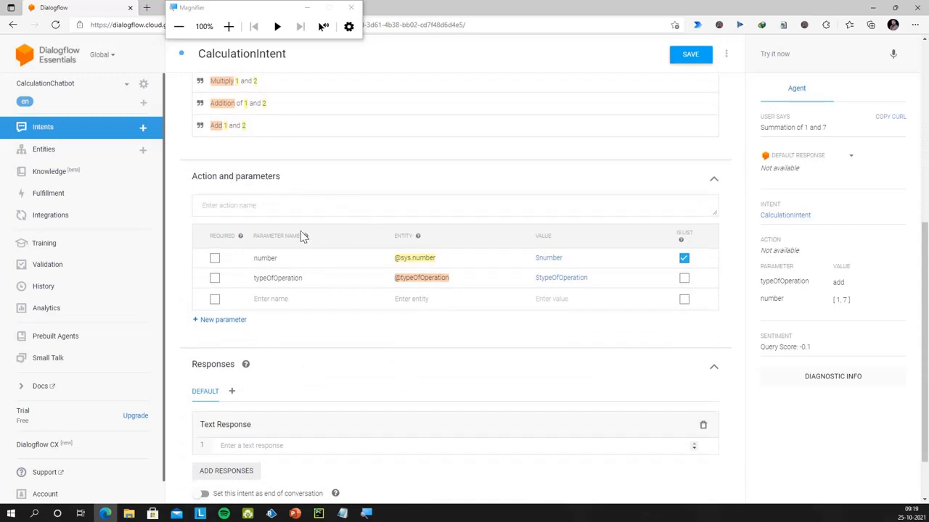
{"action": "left_click", "coordinate": [265, 203]}
{"action": "type", "text": "cad"}
{"action": "left_click", "coordinate": [214, 261]}
{"action": "left_click", "coordinate": [215, 279]}
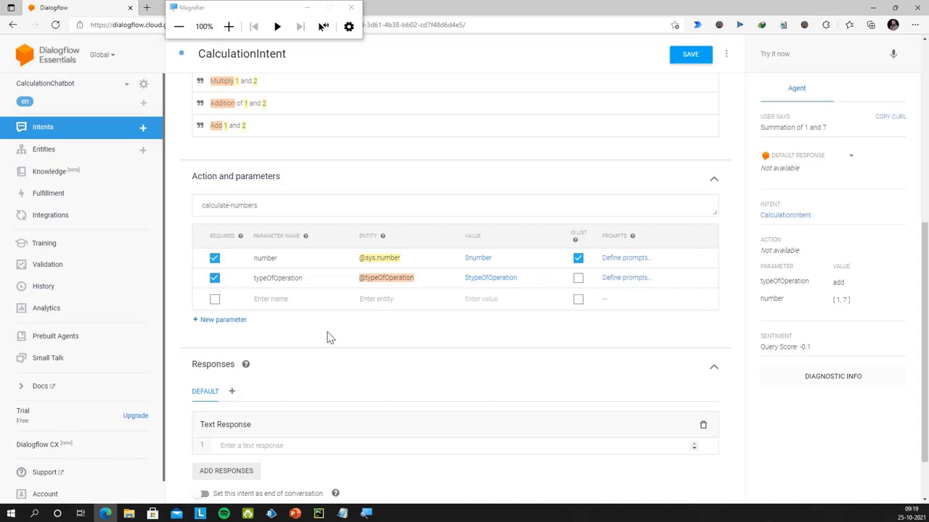
{"action": "left_click", "coordinate": [265, 207]}
Add the text response "Calculating the numbers"
{"action": "scroll", "coordinate": [337, 378], "scroll_direction": "down", "scroll_amount": 1}
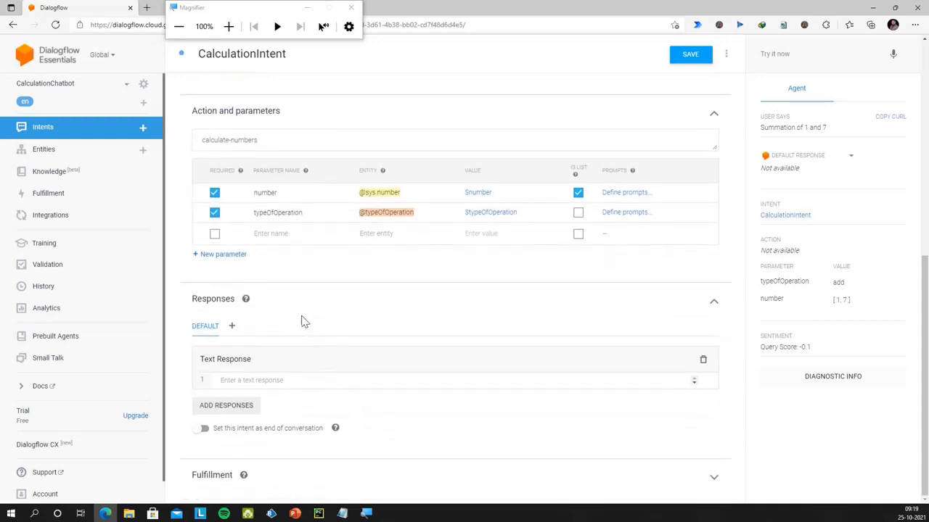
{"action": "left_click", "coordinate": [267, 383]}
{"action": "type", "text": "Calculating the numbers"}
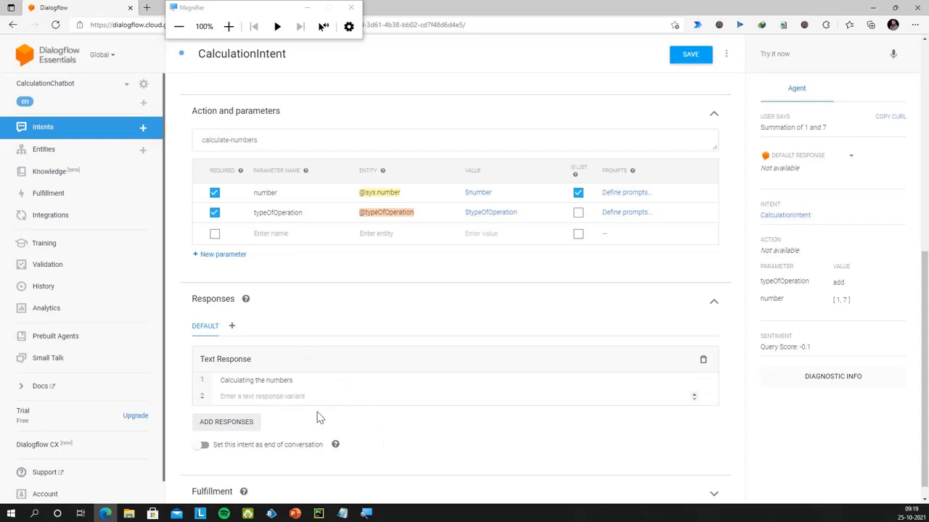
{"action": "scroll", "coordinate": [317, 417], "scroll_direction": "up", "scroll_amount": 2}
{"action": "scroll", "coordinate": [317, 417], "scroll_direction": "up", "scroll_amount": 2}
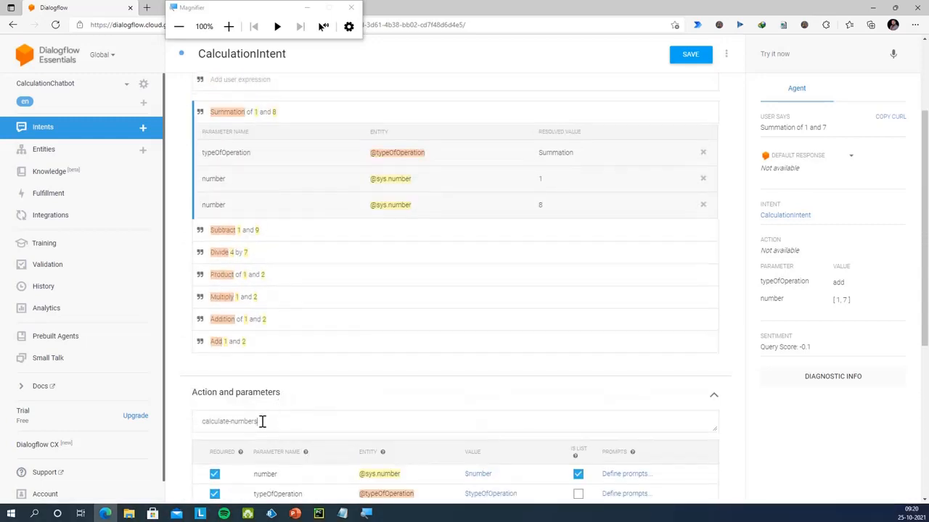
{"action": "scroll", "coordinate": [527, 355], "scroll_direction": "up", "scroll_amount": 2}
Save the intent and retest it with "Summation of 1 and 7"
{"action": "left_click", "coordinate": [696, 56]}
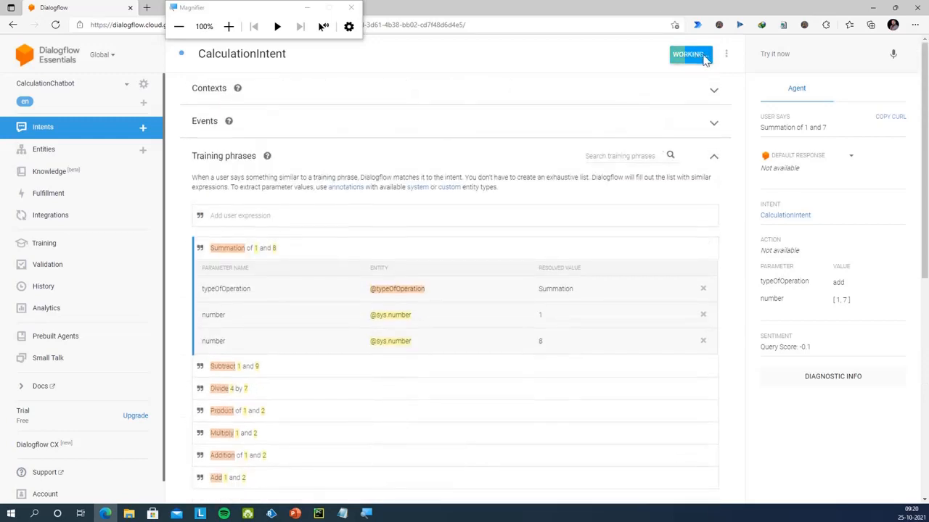
{"action": "left_click_drag", "start_coordinate": [830, 128], "coordinate": [761, 131]}
{"action": "key", "text": "ctrl+c"}
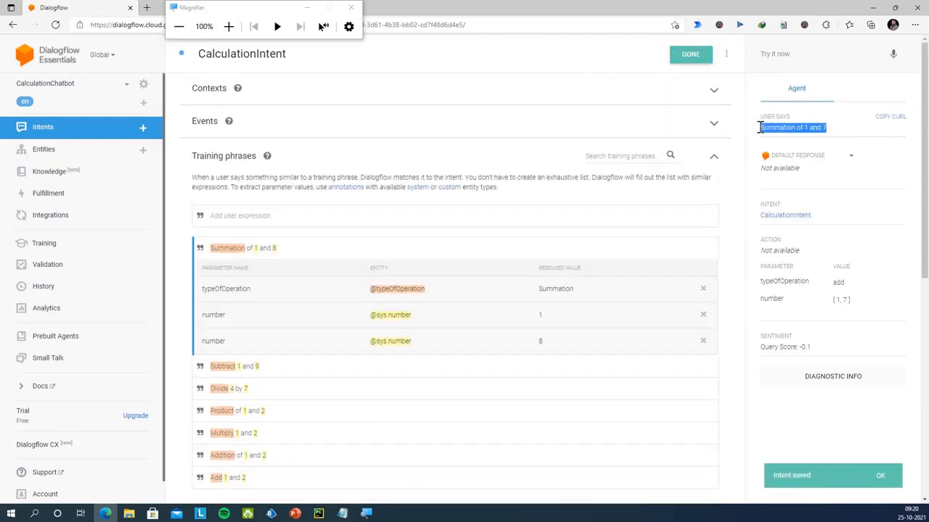
{"action": "left_click", "coordinate": [782, 58]}
{"action": "key", "text": "ctrl+v"}
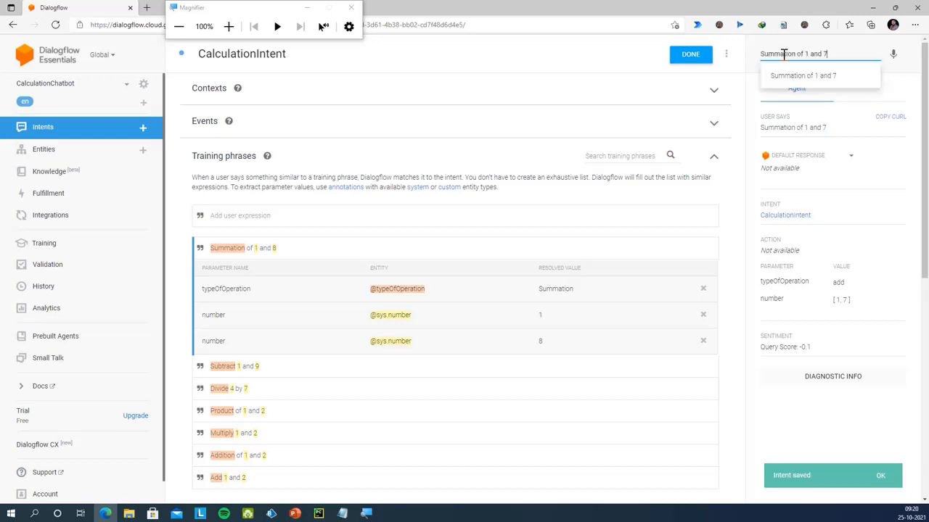
{"action": "key", "text": "Return"}
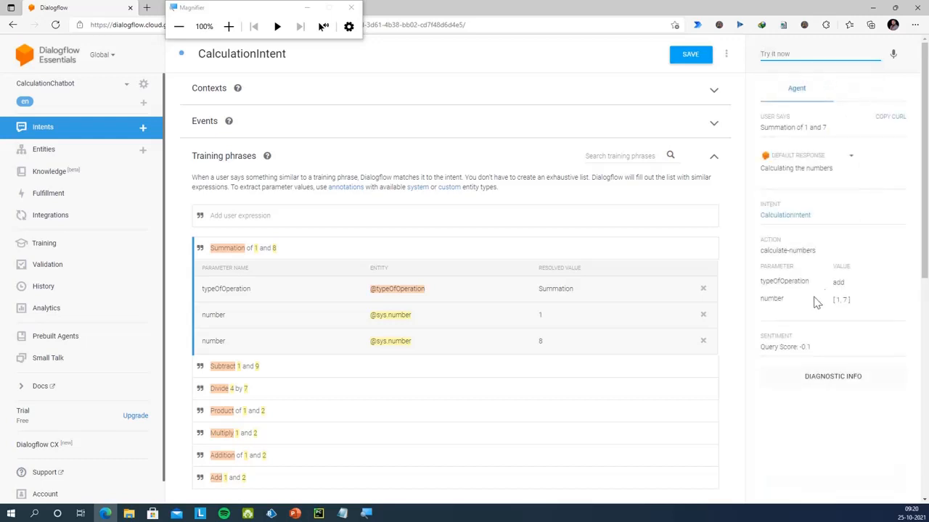
Inspect the raw response to confirm queryResult action is calculate-numbers with numbers 1 and 7
{"action": "left_click", "coordinate": [833, 383]}
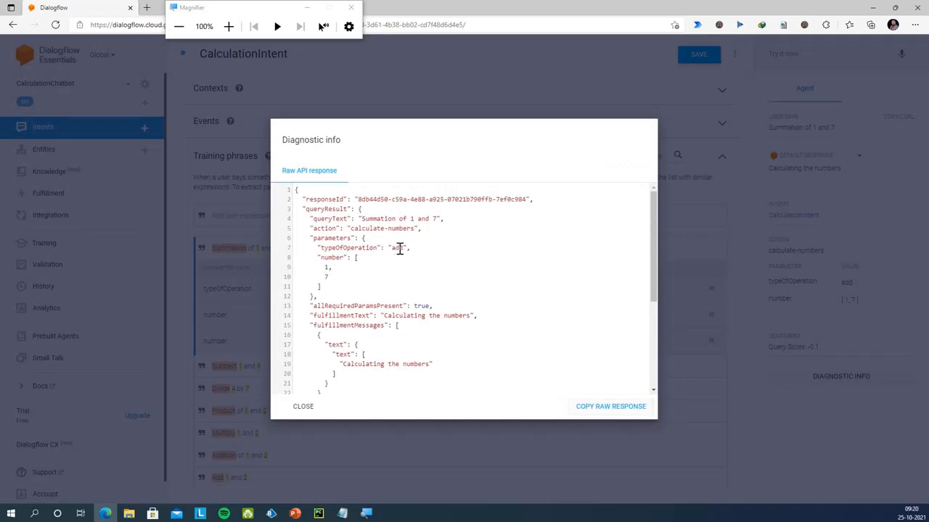
{"action": "left_click_drag", "start_coordinate": [350, 229], "coordinate": [414, 228]}
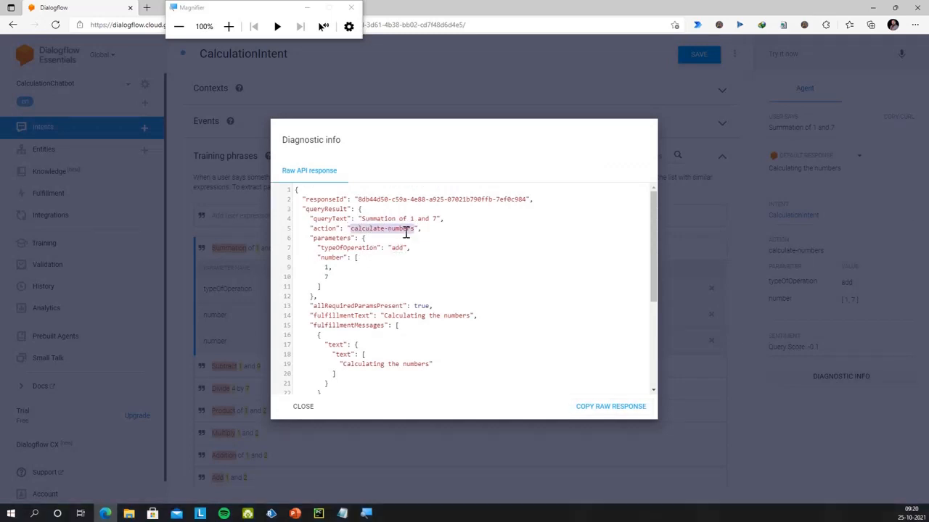
{"action": "left_click", "coordinate": [316, 219]}
{"action": "double_click", "coordinate": [326, 210]}
{"action": "double_click", "coordinate": [326, 230]}
{"action": "left_click", "coordinate": [328, 250]}
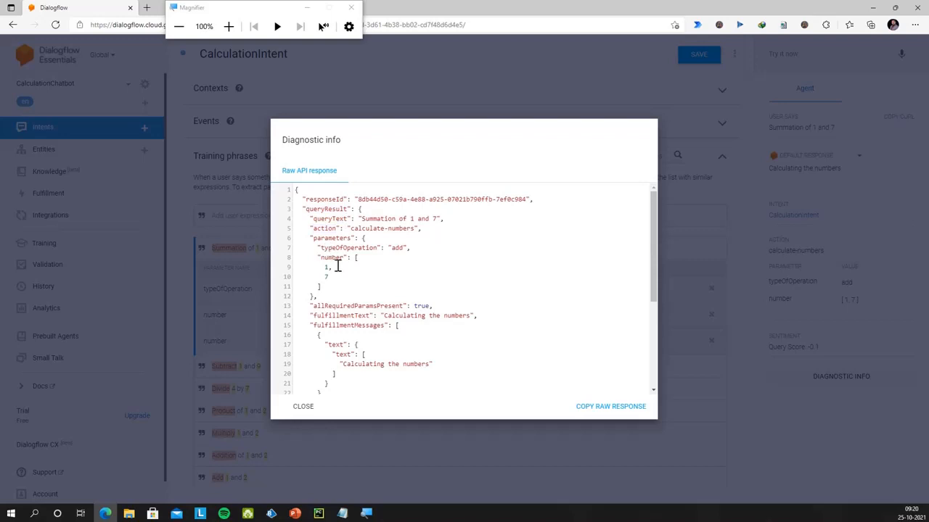
{"action": "scroll", "coordinate": [346, 308], "scroll_direction": "down", "scroll_amount": 2}
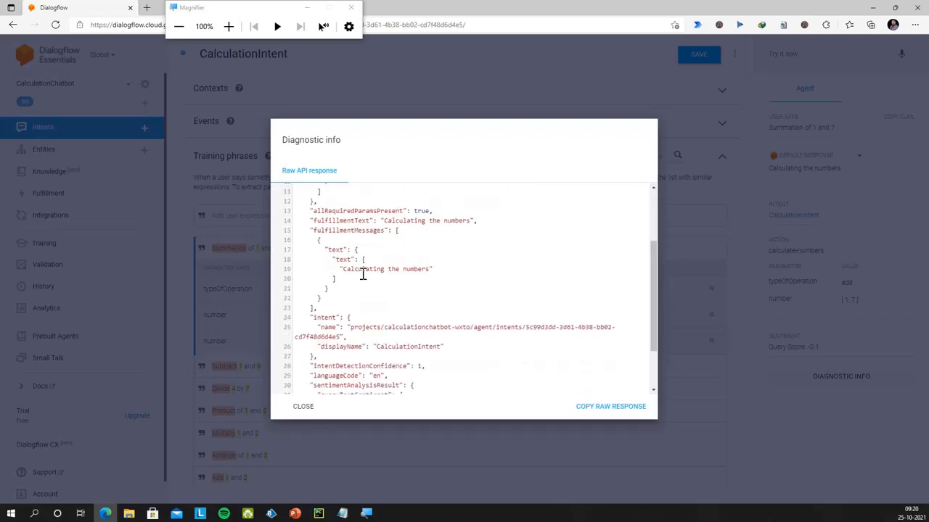
{"action": "scroll", "coordinate": [363, 274], "scroll_direction": "down", "scroll_amount": 2}
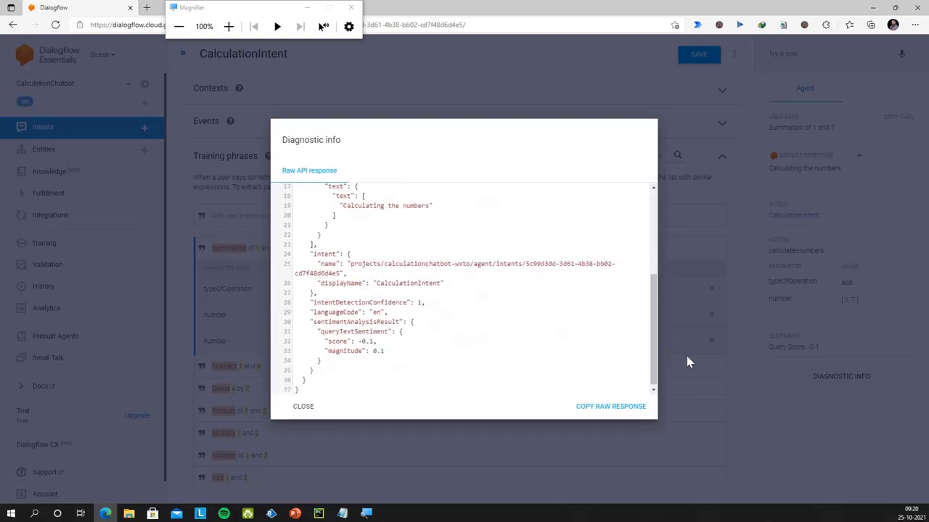
{"action": "left_click", "coordinate": [305, 406]}
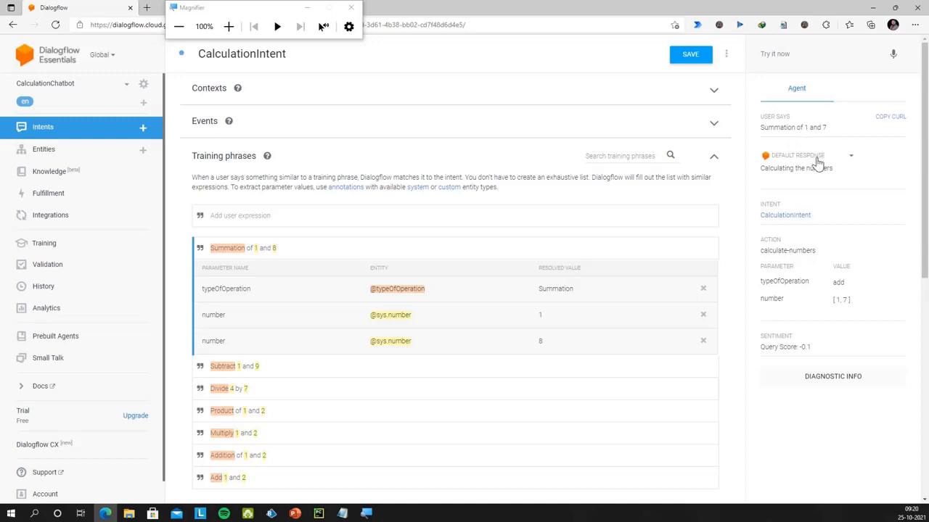
{"action": "left_click", "coordinate": [840, 376]}
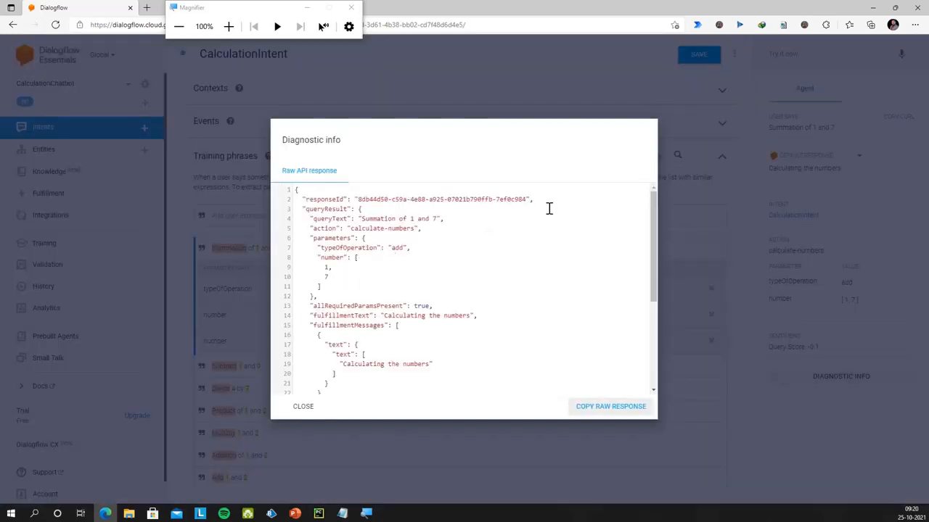
Expand CalculationIntent's Fulfillment section, enable fulfillment, and switch on 'Enable webhook call for this intent'
{"action": "left_click", "coordinate": [743, 382]}
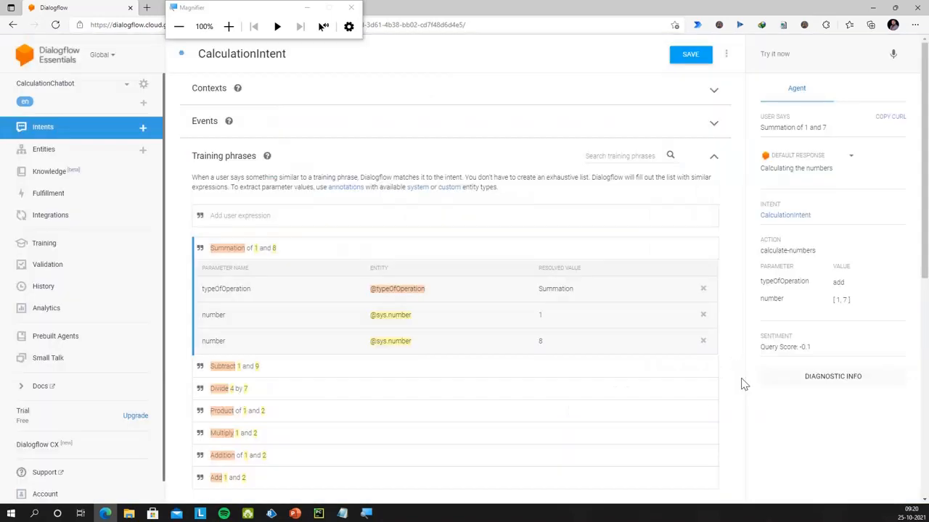
{"action": "scroll", "coordinate": [374, 367], "scroll_direction": "down", "scroll_amount": 5}
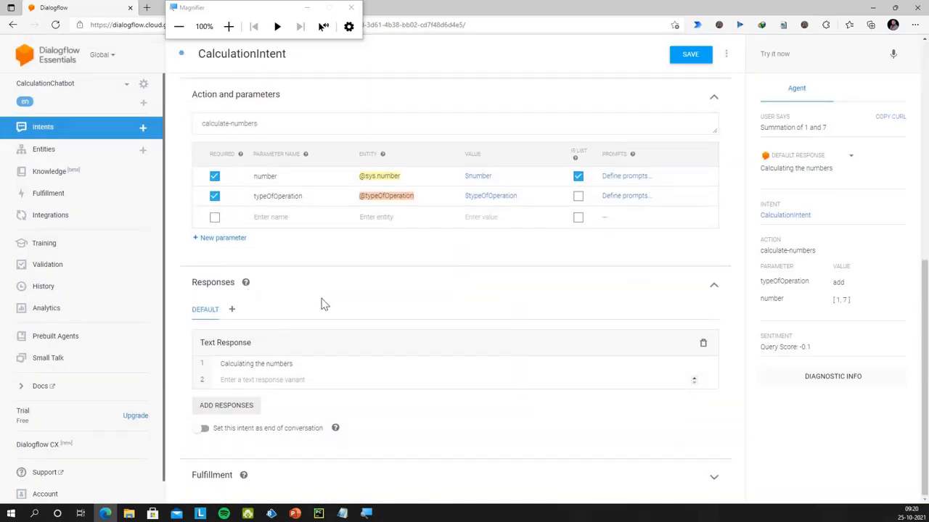
{"action": "scroll", "coordinate": [290, 290], "scroll_direction": "up", "scroll_amount": 5}
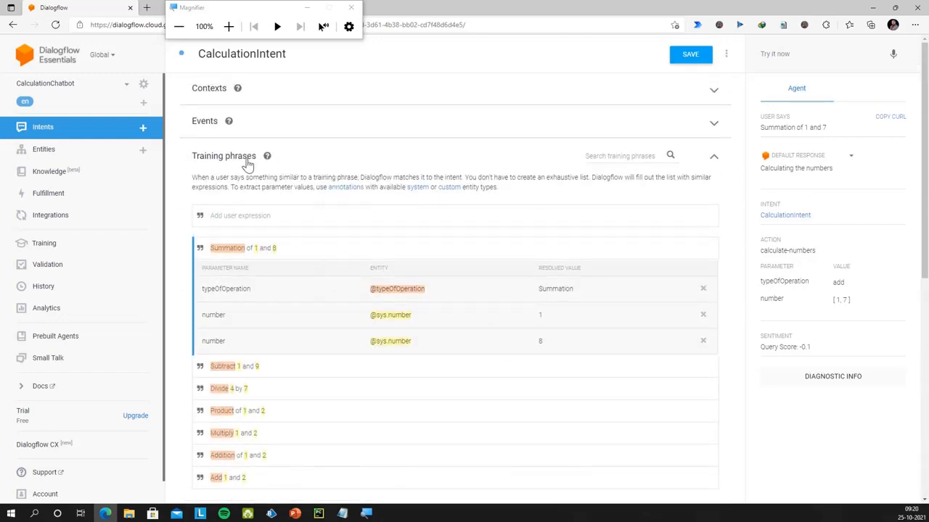
{"action": "scroll", "coordinate": [443, 326], "scroll_direction": "down", "scroll_amount": 5}
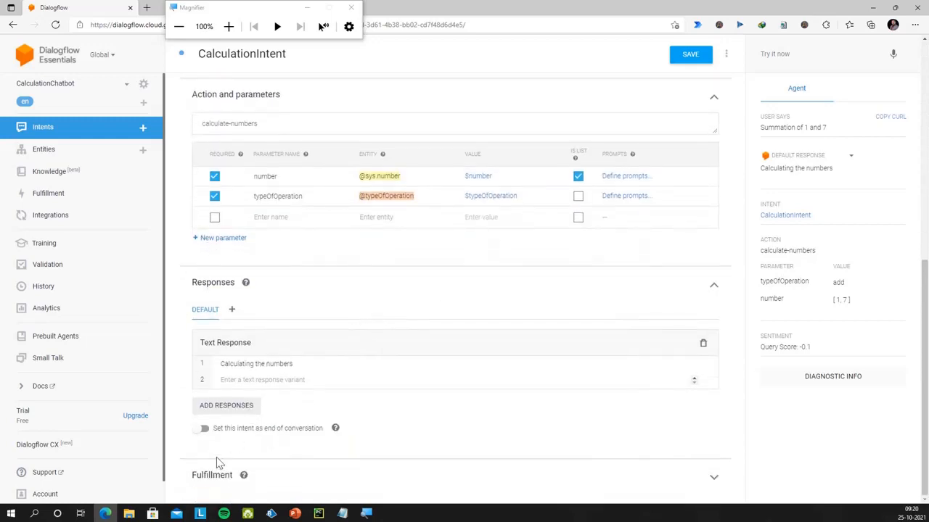
{"action": "left_click", "coordinate": [223, 478]}
{"action": "scroll", "coordinate": [296, 398], "scroll_direction": "down", "scroll_amount": 1}
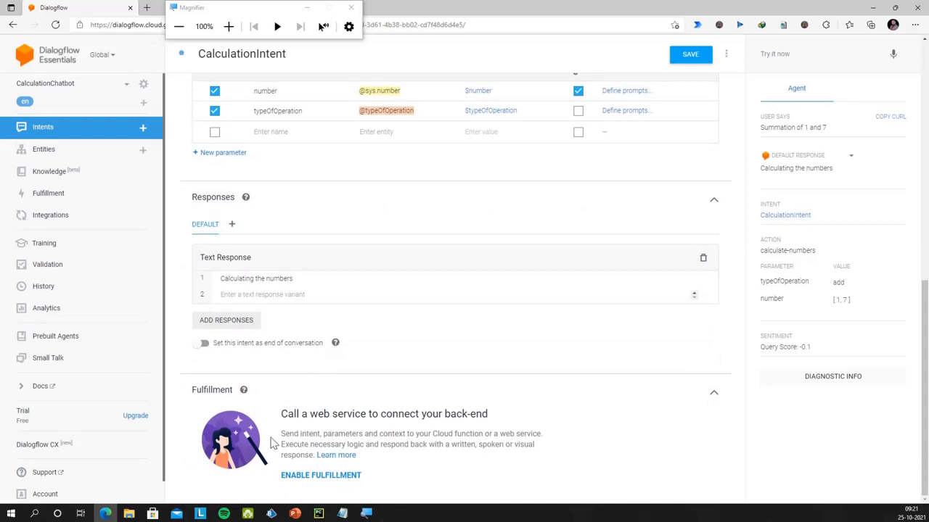
{"action": "mouse_move", "coordinate": [246, 392]}
{"action": "left_click", "coordinate": [328, 476]}
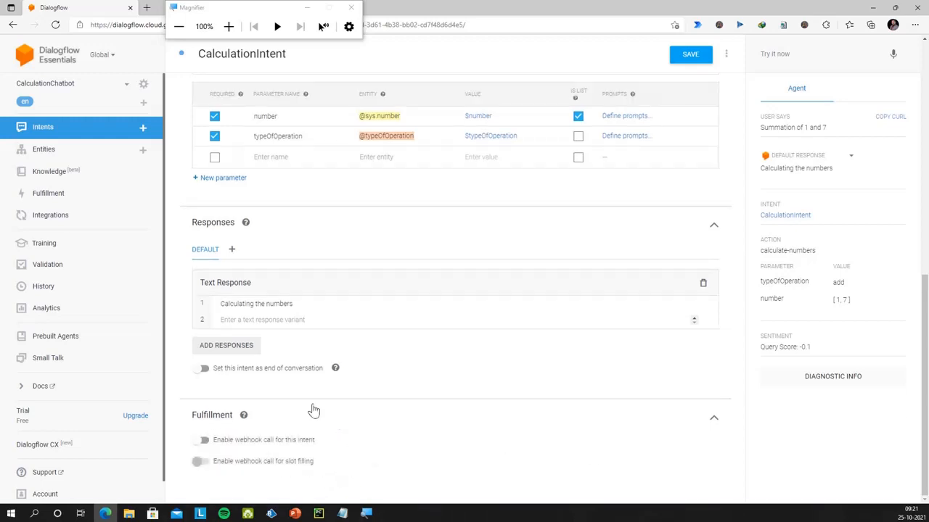
{"action": "left_click", "coordinate": [203, 440]}
Save CalculationIntent, then set the agent's Fulfillment Webhook toggle to ENABLED
{"action": "left_click", "coordinate": [105, 201]}
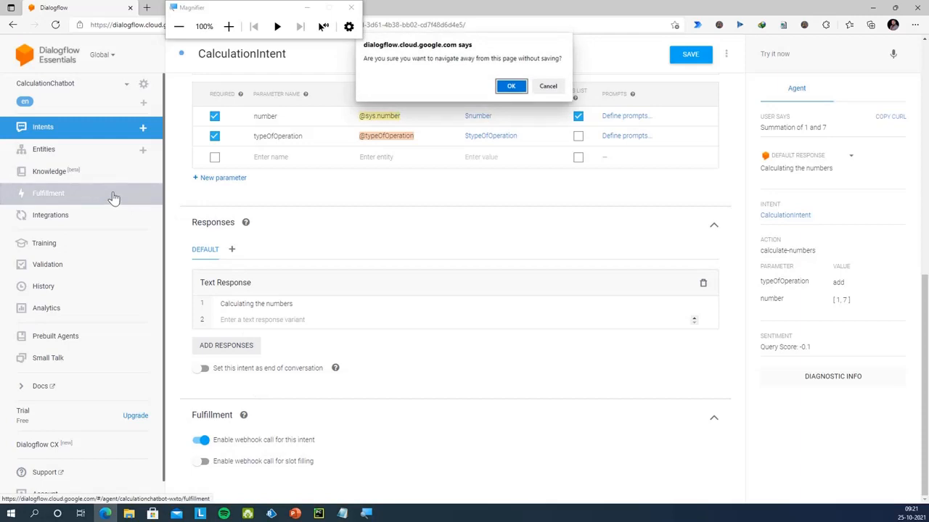
{"action": "left_click", "coordinate": [545, 86]}
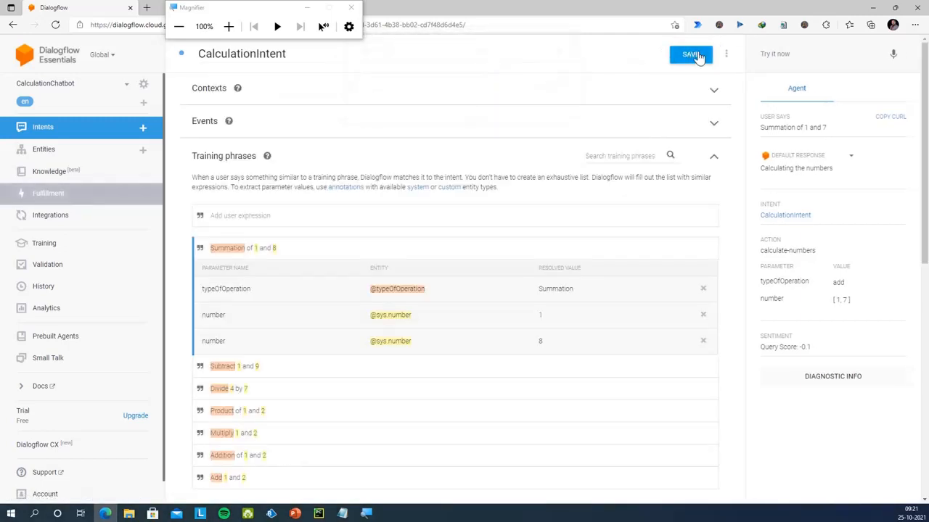
{"action": "scroll", "coordinate": [421, 336], "scroll_direction": "down", "scroll_amount": 3}
{"action": "scroll", "coordinate": [421, 335], "scroll_direction": "down", "scroll_amount": 4}
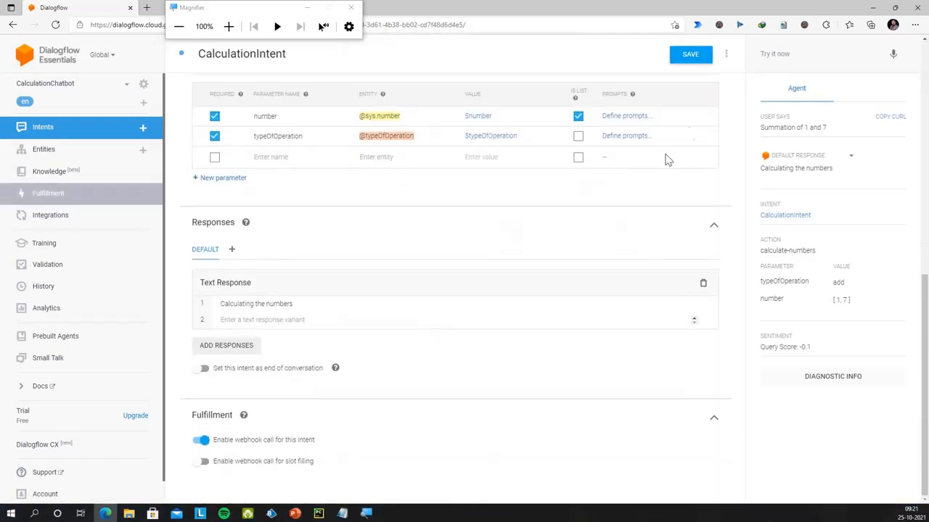
{"action": "left_click", "coordinate": [690, 53]}
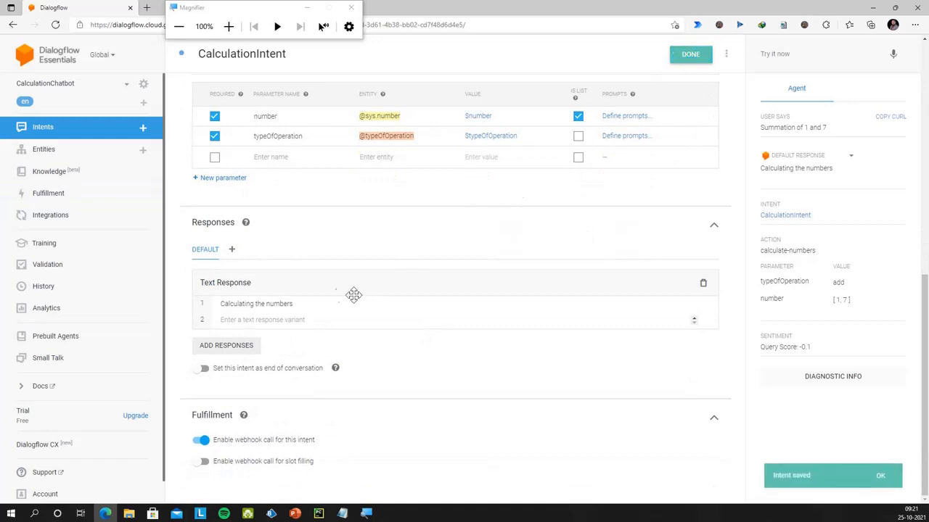
{"action": "left_click", "coordinate": [76, 196]}
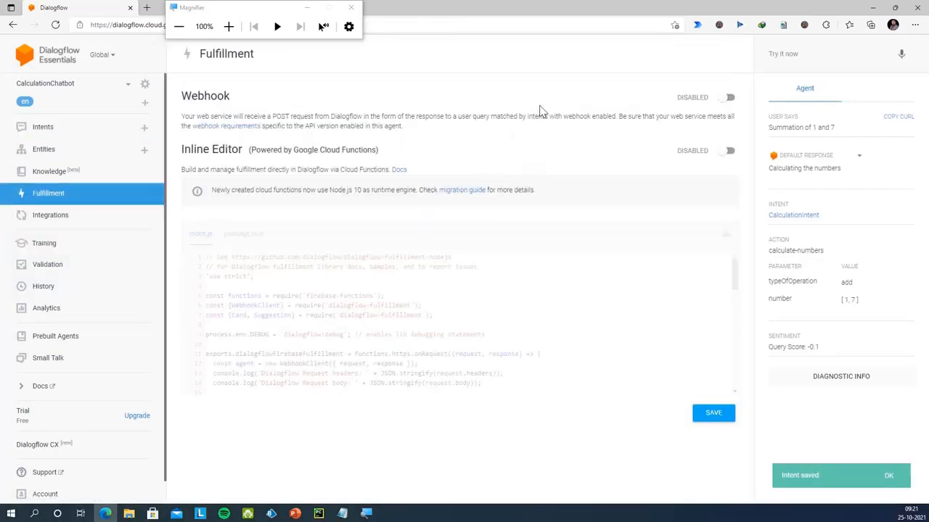
{"action": "left_click", "coordinate": [726, 97]}
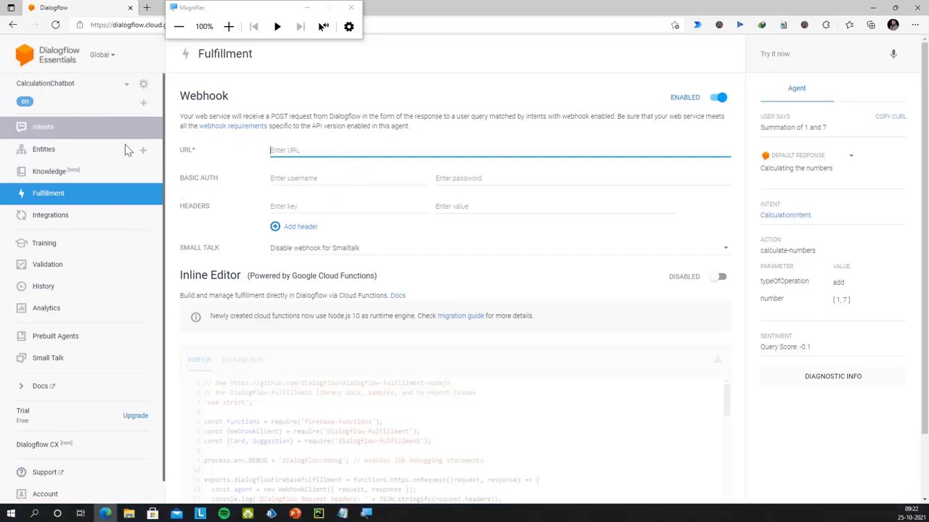
Show PowerPoint slide 7 on creating the chatbot process, then open Blue Prism Studio
{"action": "left_click", "coordinate": [295, 514]}
{"action": "scroll", "coordinate": [119, 352], "scroll_direction": "down", "scroll_amount": 5}
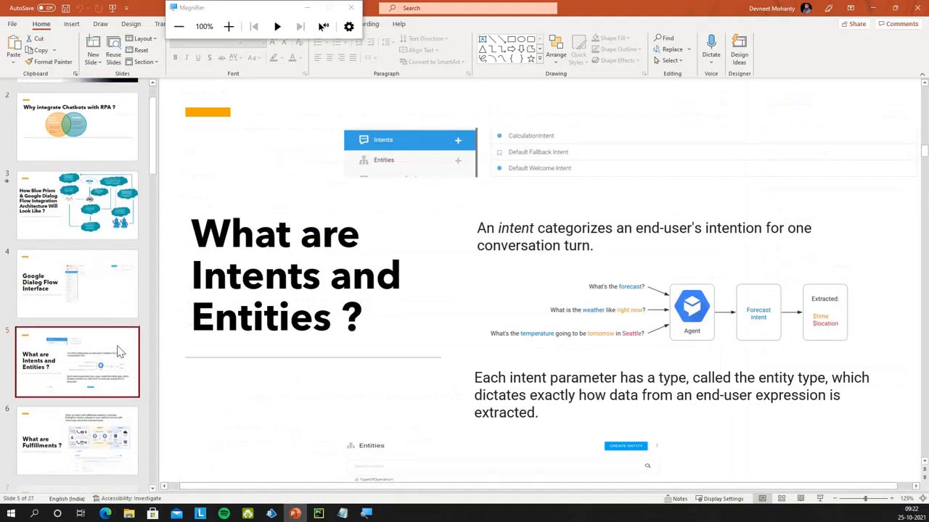
{"action": "left_click", "coordinate": [93, 267]}
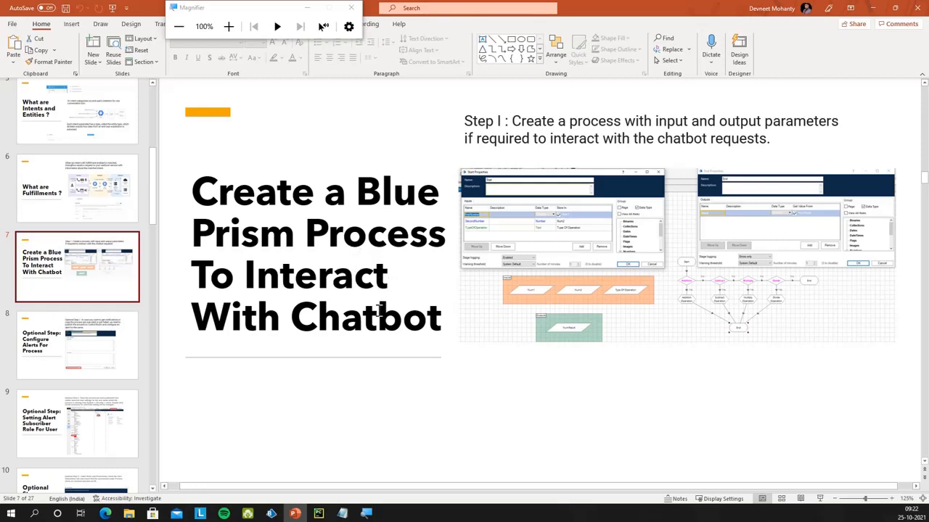
{"action": "left_click", "coordinate": [270, 514]}
{"action": "left_click", "coordinate": [17, 71]}
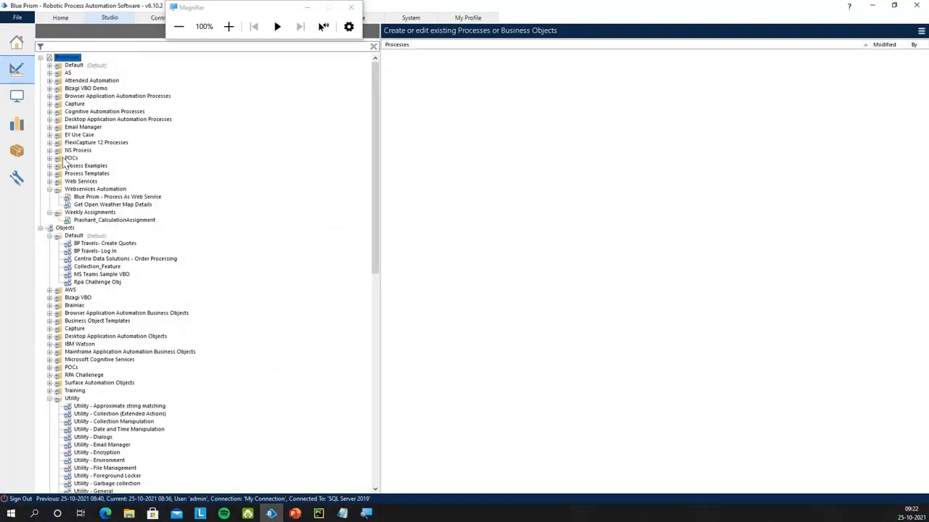
Create process ChatbotExample under Webservices Automation, described "This is a sample process to integrate DialogFlow Chatbot."
{"action": "left_click", "coordinate": [49, 189]}
{"action": "left_click", "coordinate": [50, 189]}
{"action": "right_click", "coordinate": [93, 190]}
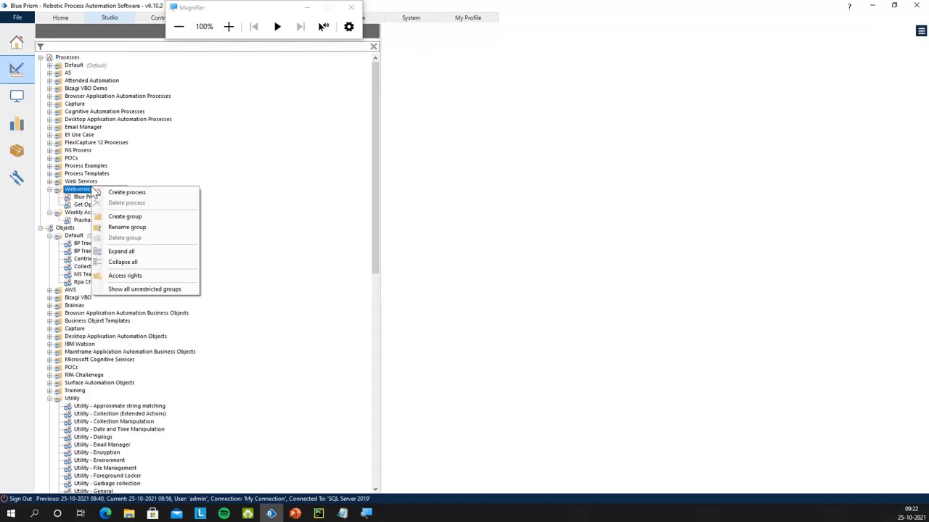
{"action": "left_click", "coordinate": [141, 192]}
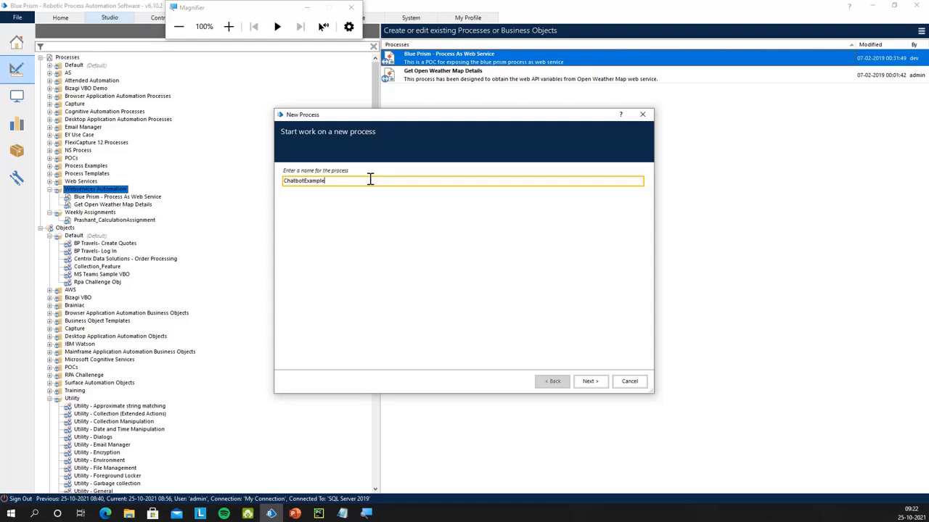
{"action": "left_click", "coordinate": [590, 381]}
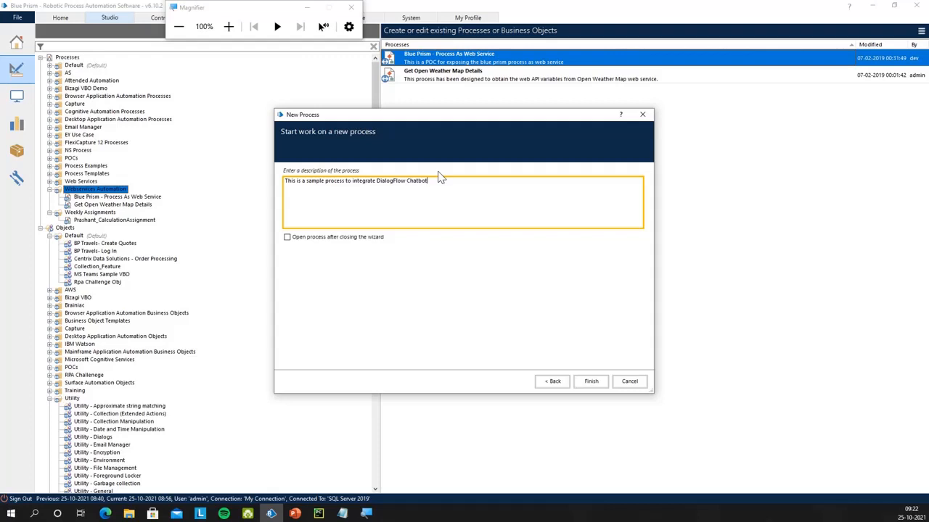
{"action": "left_click", "coordinate": [590, 382]}
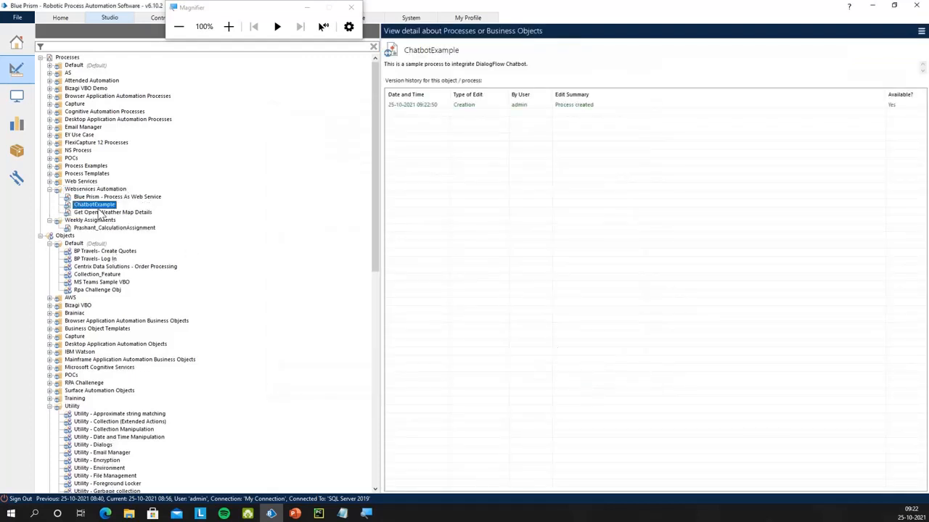
Open ChatbotExample maximized in Process Studio and enlarge the info box at the canvas top-left
{"action": "double_click", "coordinate": [105, 207]}
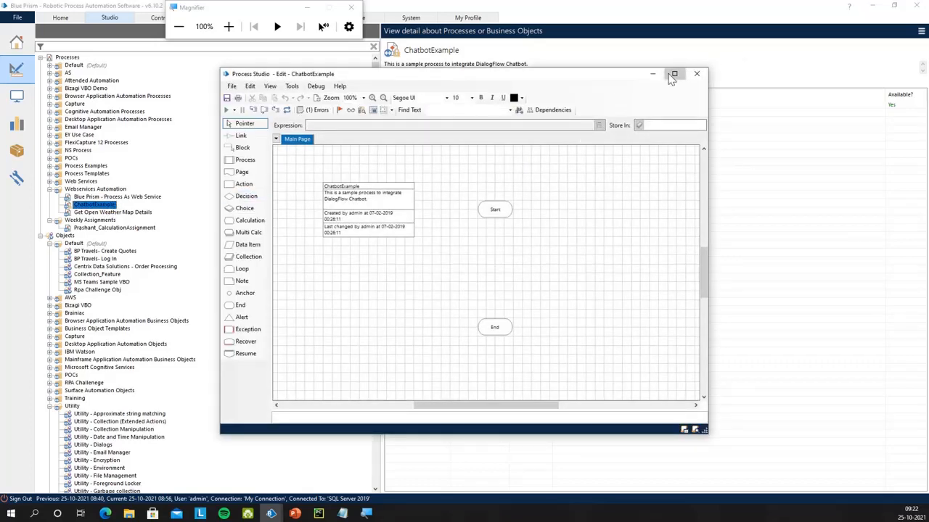
{"action": "left_click", "coordinate": [674, 74]}
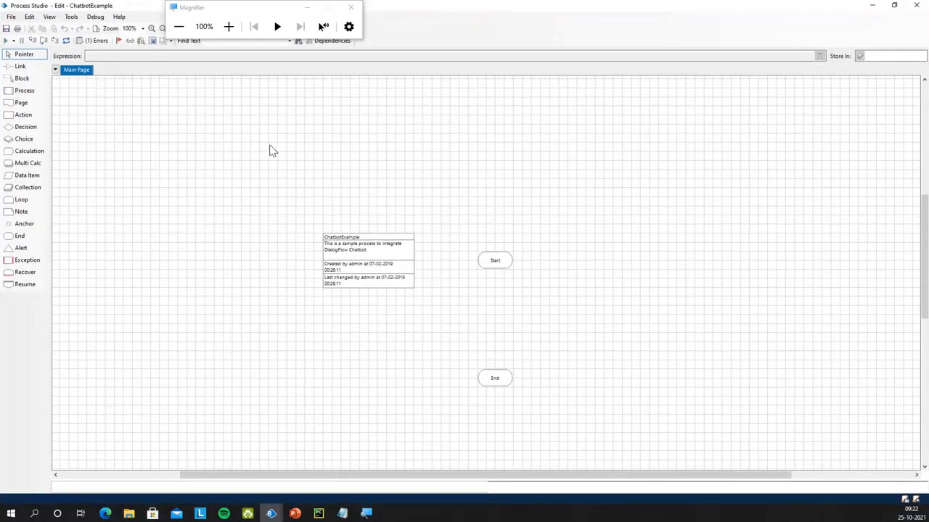
{"action": "left_click", "coordinate": [377, 267]}
{"action": "left_click_drag", "start_coordinate": [317, 229], "coordinate": [197, 184]}
{"action": "left_click_drag", "start_coordinate": [377, 290], "coordinate": [260, 206]}
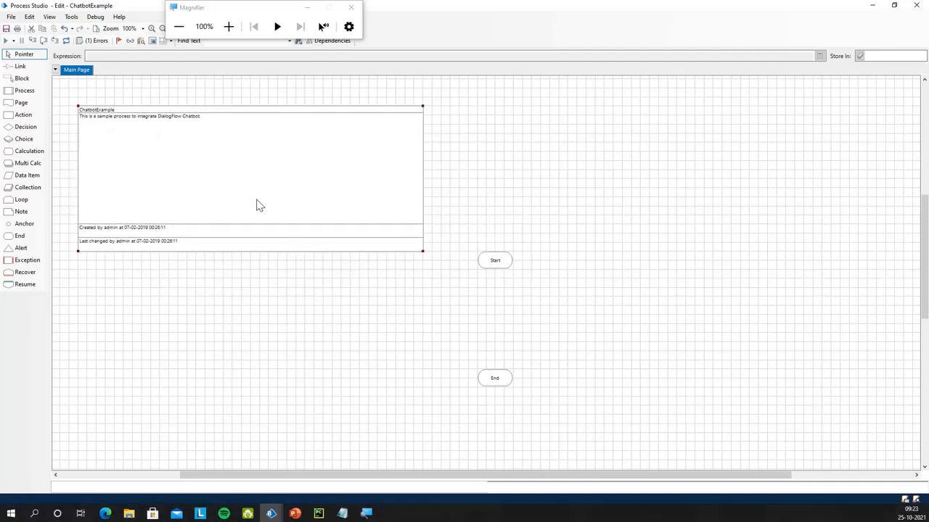
Reposition the Start and End stages and drop two data items, Data1 and Data2, onto the page
{"action": "left_click_drag", "start_coordinate": [504, 258], "coordinate": [538, 185]}
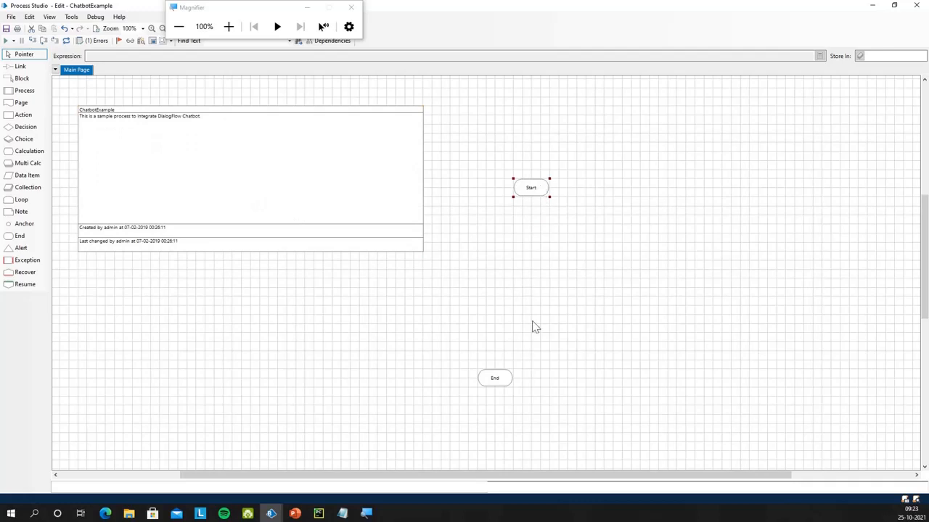
{"action": "left_click_drag", "start_coordinate": [499, 390], "coordinate": [544, 399]}
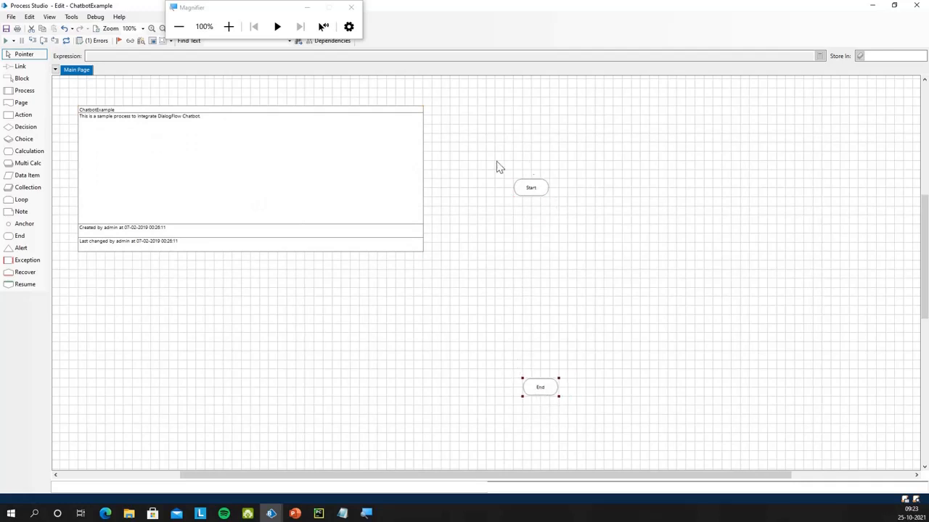
{"action": "left_click_drag", "start_coordinate": [27, 174], "coordinate": [164, 297]}
{"action": "left_click_drag", "start_coordinate": [27, 175], "coordinate": [222, 292]}
Turn Data1 into the Number data item "First Number"
{"action": "double_click", "coordinate": [158, 291]}
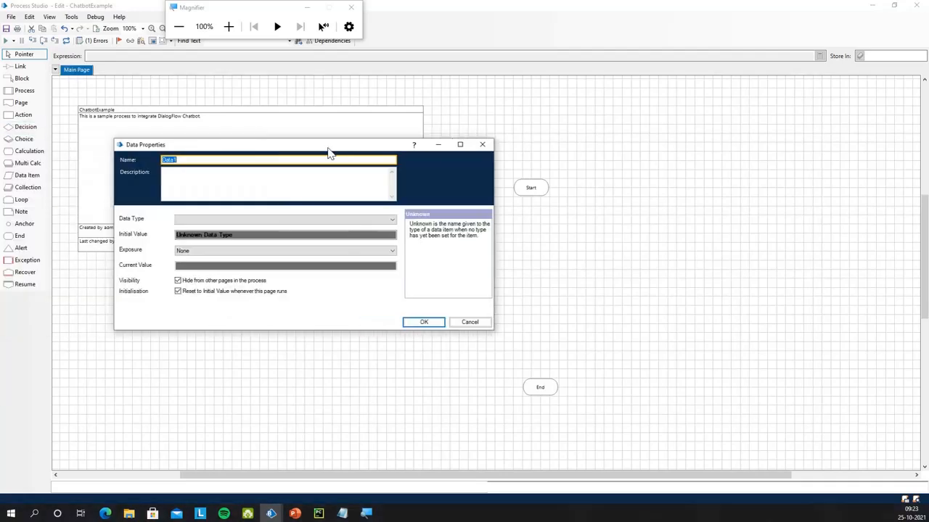
{"action": "left_click", "coordinate": [258, 193]}
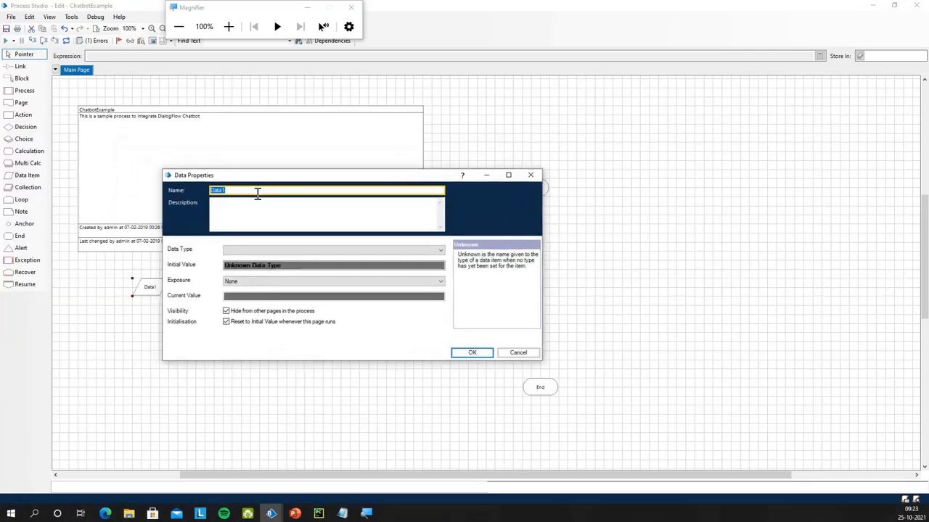
{"action": "type", "text": "First Number"}
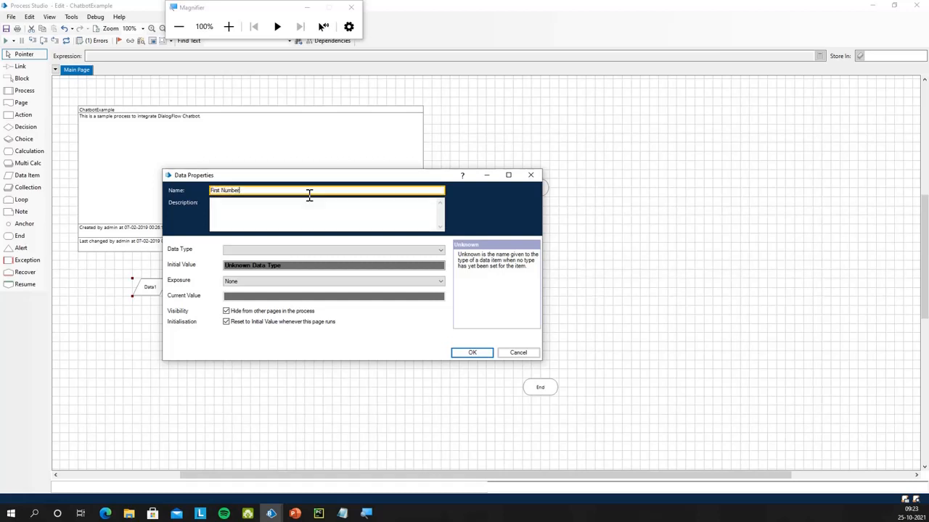
{"action": "left_click", "coordinate": [281, 250]}
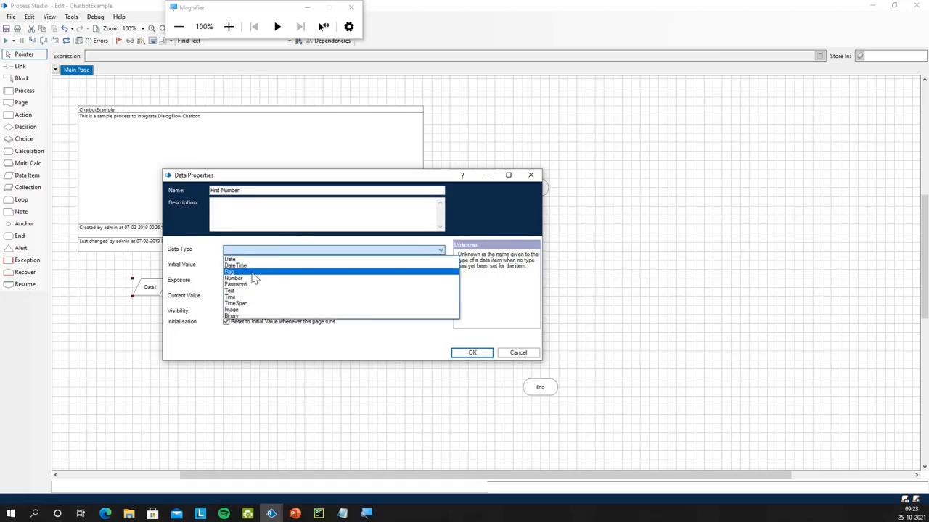
{"action": "left_click", "coordinate": [254, 279]}
{"action": "left_click", "coordinate": [247, 266]}
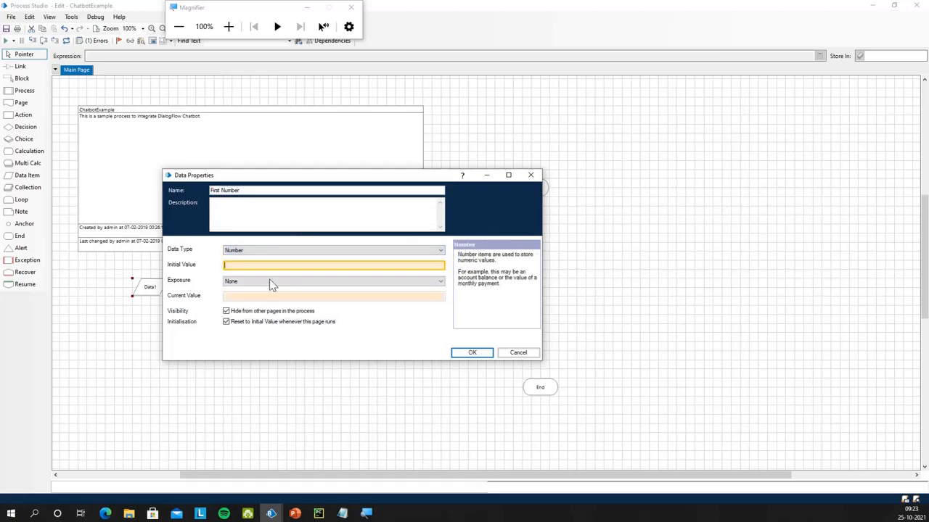
{"action": "left_click", "coordinate": [477, 353]}
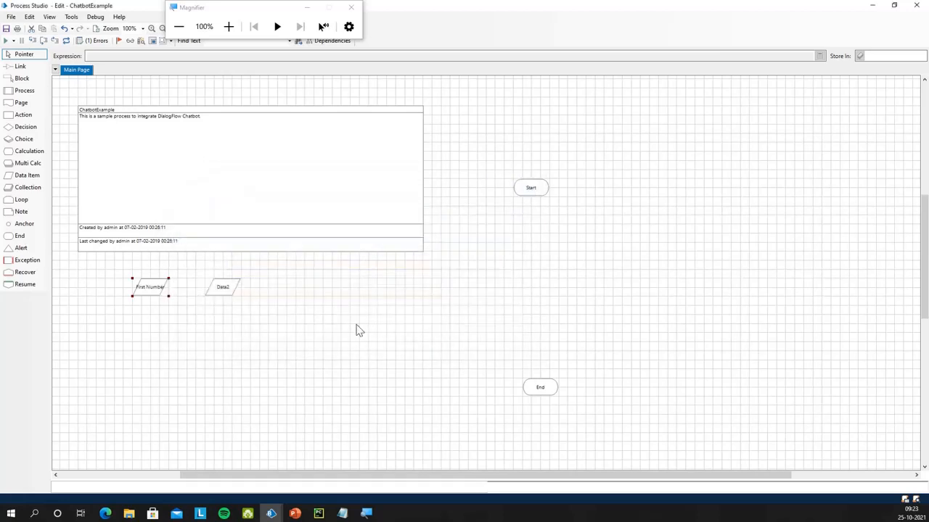
Duplicate First Number beside it and rename the copy "Second Number"
{"action": "left_click_drag", "start_coordinate": [169, 296], "coordinate": [187, 296]}
{"action": "left_click", "coordinate": [175, 288]}
{"action": "key", "text": "ctrl+v"}
{"action": "left_click", "coordinate": [161, 317]}
{"action": "left_click_drag", "start_coordinate": [223, 288], "coordinate": [241, 327]}
{"action": "left_click_drag", "start_coordinate": [179, 319], "coordinate": [241, 290]}
{"action": "double_click", "coordinate": [243, 290]}
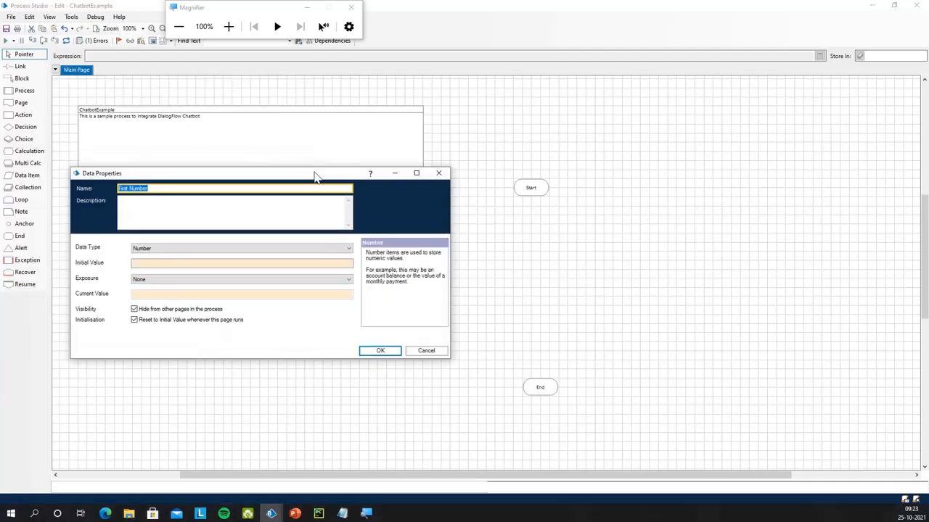
{"action": "left_click_drag", "start_coordinate": [314, 177], "coordinate": [375, 188]}
{"action": "left_click", "coordinate": [184, 203]}
{"action": "type", "text": "Second"}
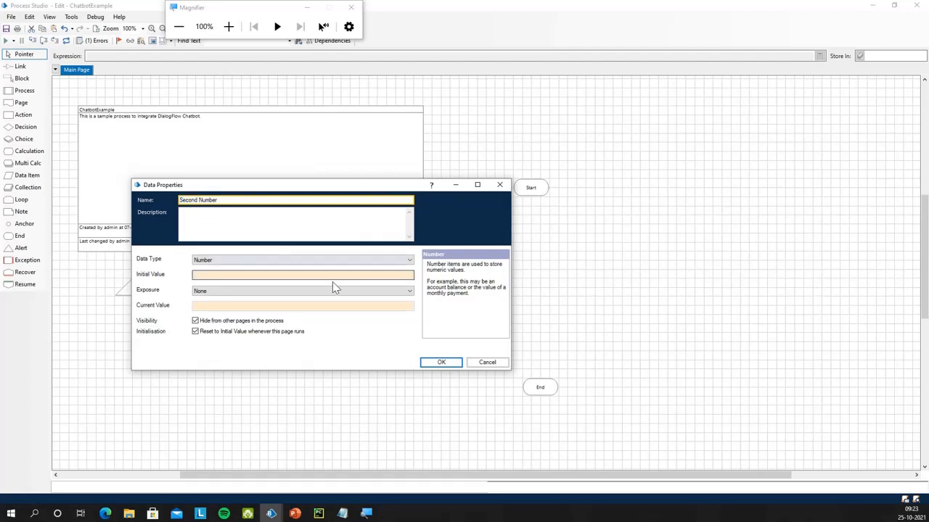
{"action": "left_click", "coordinate": [443, 362]}
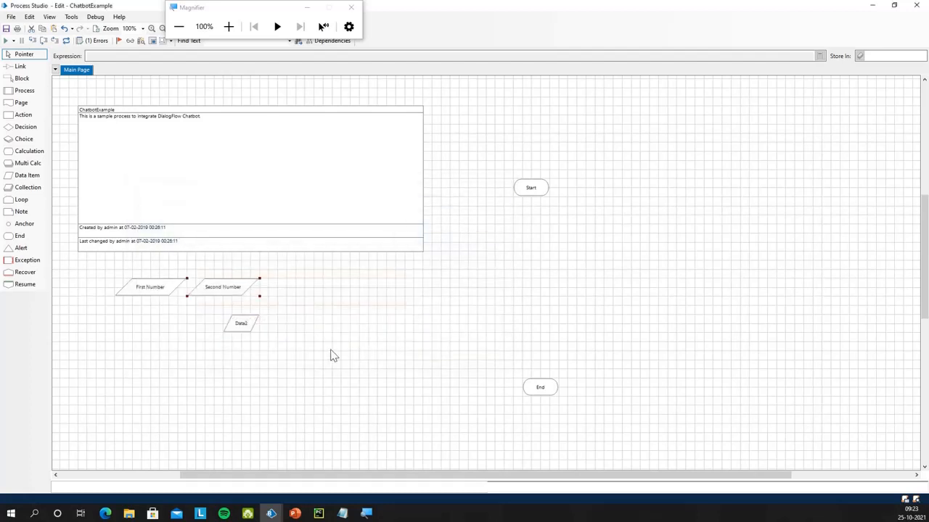
Move Data2 beside Second Number and make it the Text data item "Type Of Operation"
{"action": "left_click_drag", "start_coordinate": [256, 328], "coordinate": [308, 294]}
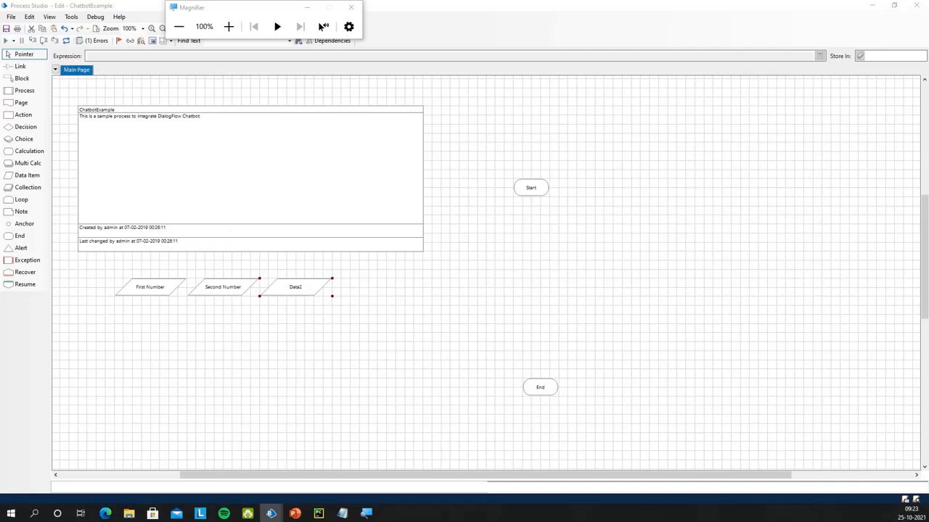
{"action": "double_click", "coordinate": [295, 286]}
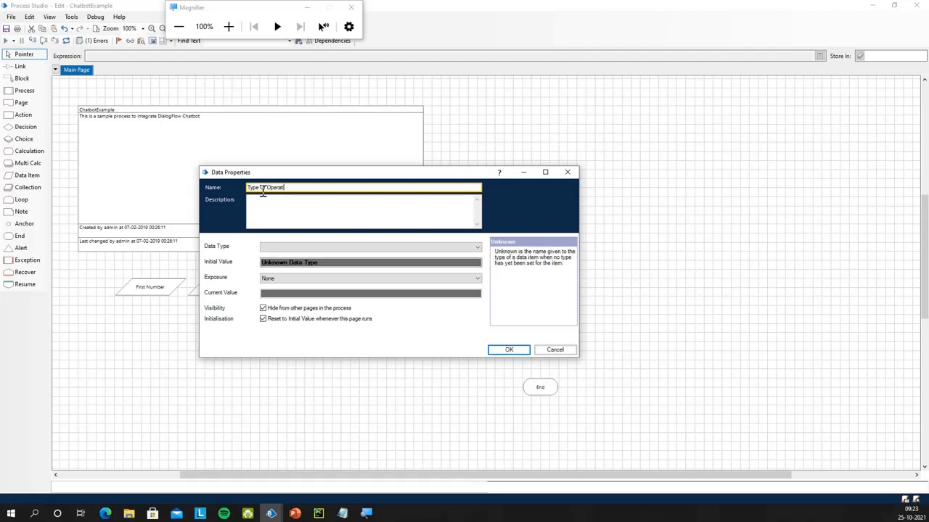
{"action": "left_click", "coordinate": [290, 248]}
{"action": "left_click", "coordinate": [290, 288]}
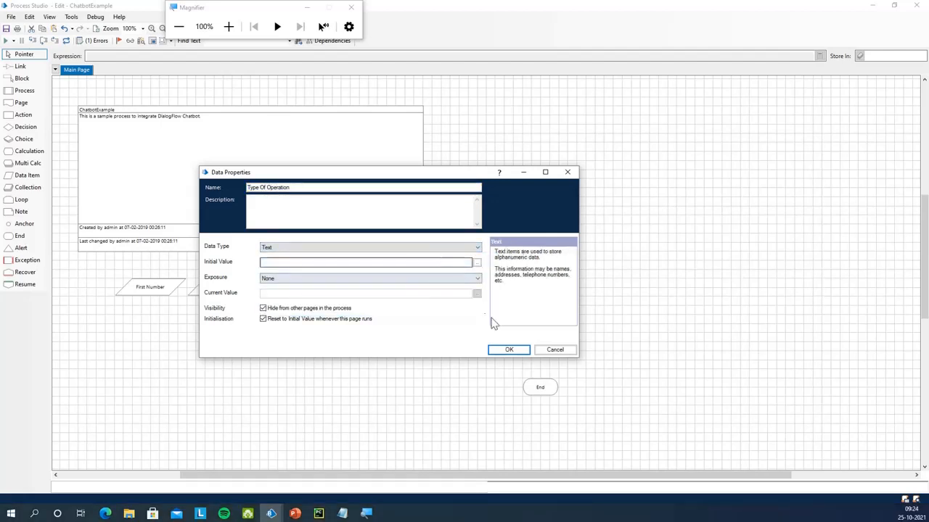
{"action": "left_click", "coordinate": [509, 351]}
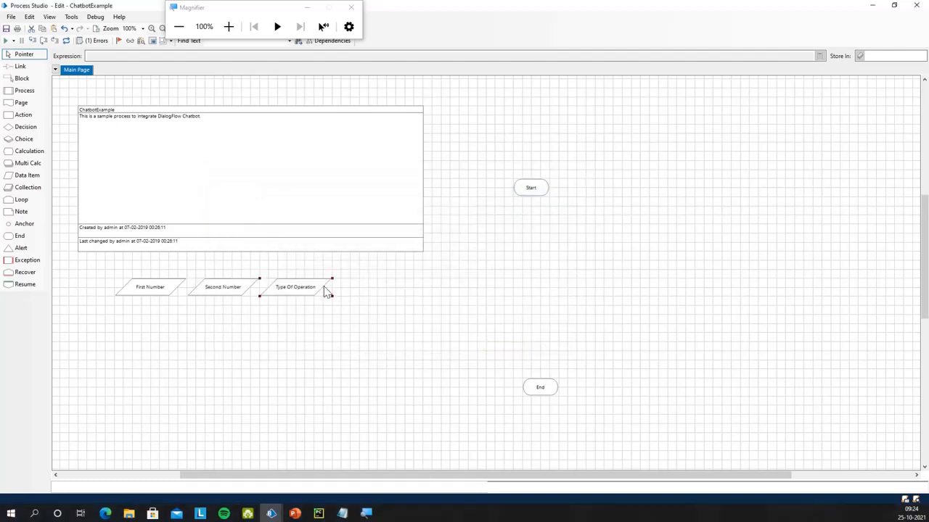
{"action": "left_click", "coordinate": [338, 335]}
Group First Number, Second Number and Type Of Operation in a block named Inputs and fill it orange
{"action": "left_click", "coordinate": [22, 78]}
{"action": "left_click_drag", "start_coordinate": [99, 267], "coordinate": [340, 305]}
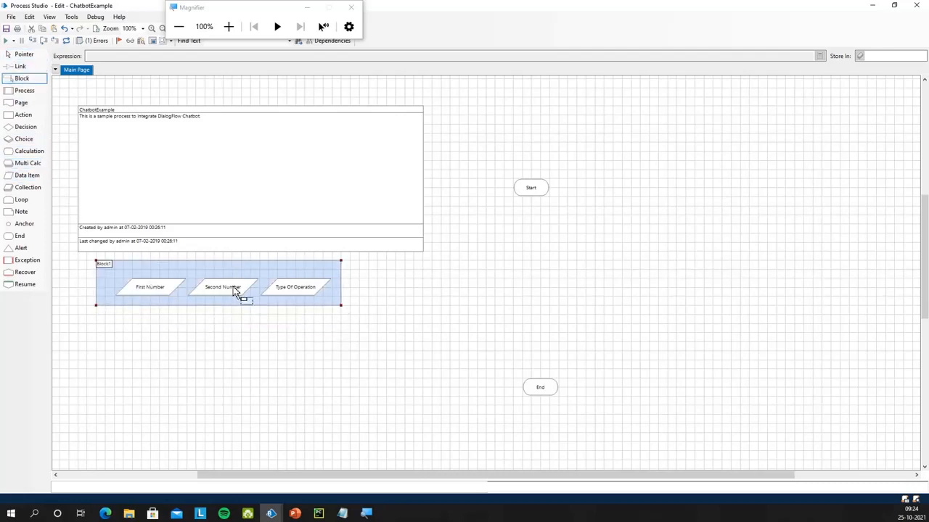
{"action": "double_click", "coordinate": [106, 266]}
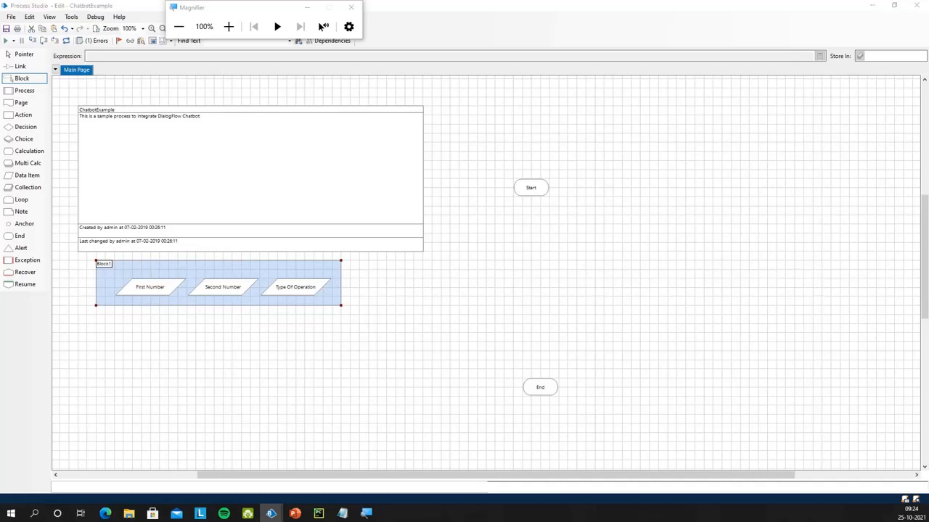
{"action": "left_click_drag", "start_coordinate": [317, 207], "coordinate": [617, 251]}
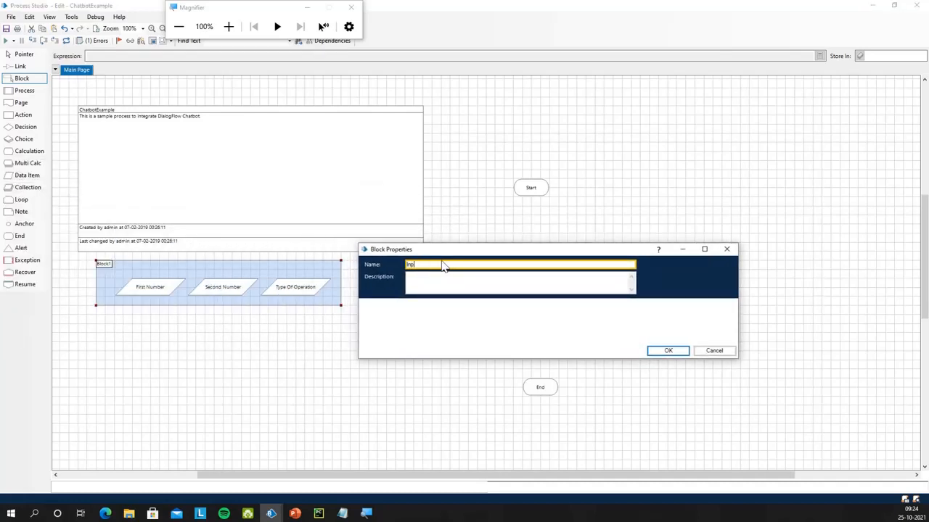
{"action": "left_click", "coordinate": [682, 353]}
{"action": "left_click_drag", "start_coordinate": [249, 6], "coordinate": [561, 15]}
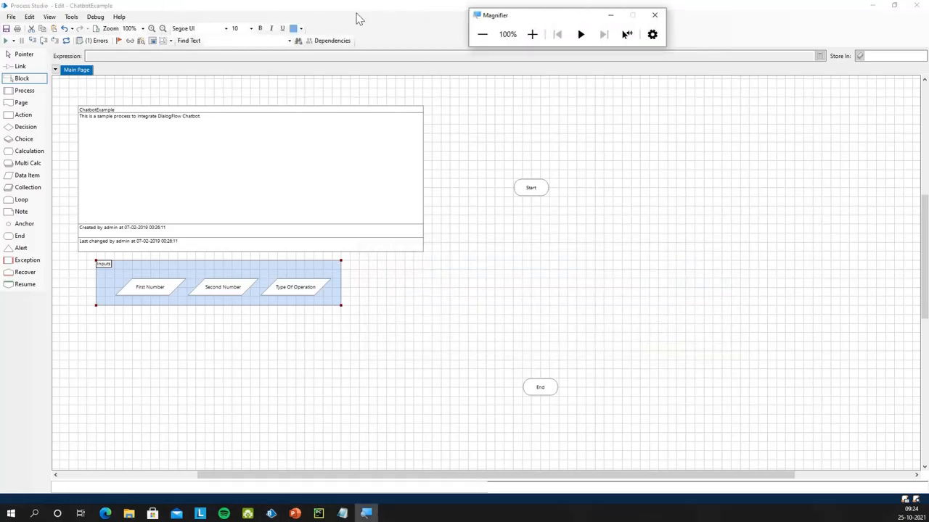
{"action": "left_click", "coordinate": [301, 28]}
{"action": "left_click", "coordinate": [318, 58]}
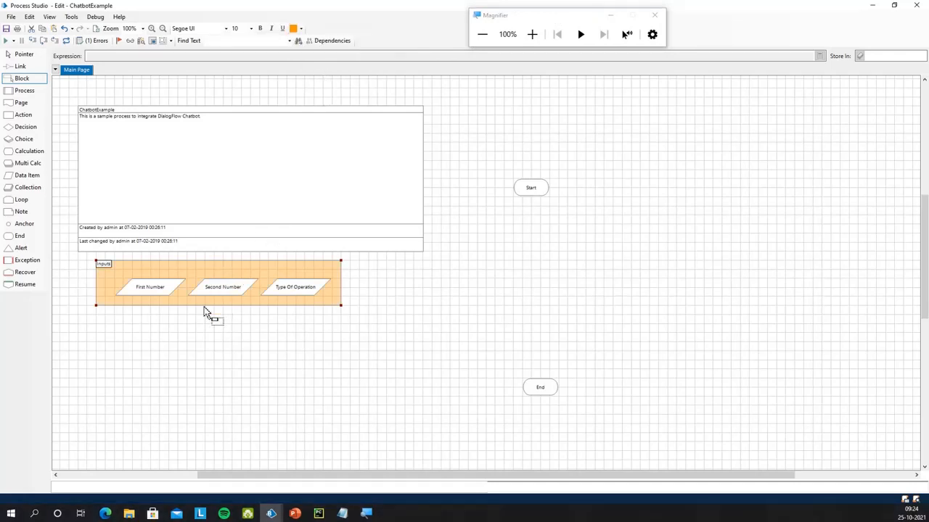
Zoom the diagram to 125% and draw a second block below Inputs
{"action": "left_click", "coordinate": [152, 28]}
{"action": "left_click_drag", "start_coordinate": [328, 481], "coordinate": [263, 481]}
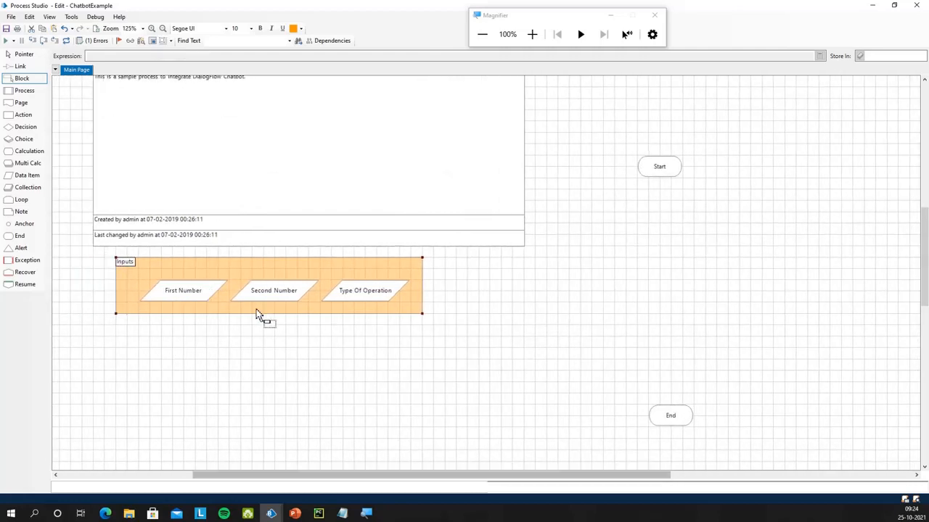
{"action": "scroll", "coordinate": [256, 310], "scroll_direction": "up", "scroll_amount": 1}
{"action": "scroll", "coordinate": [187, 343], "scroll_direction": "down", "scroll_amount": 1}
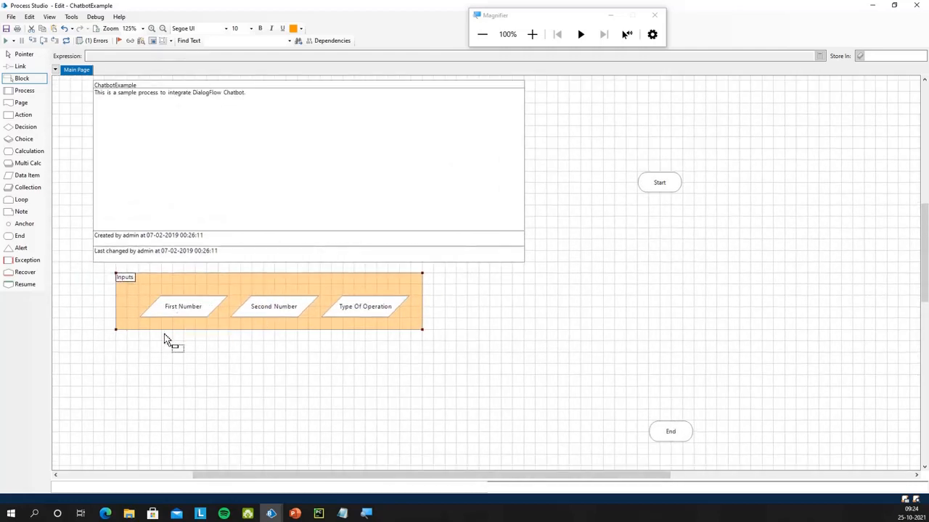
{"action": "left_click_drag", "start_coordinate": [117, 353], "coordinate": [422, 396]}
Name the new block Outputs and fill it green
{"action": "double_click", "coordinate": [124, 358]}
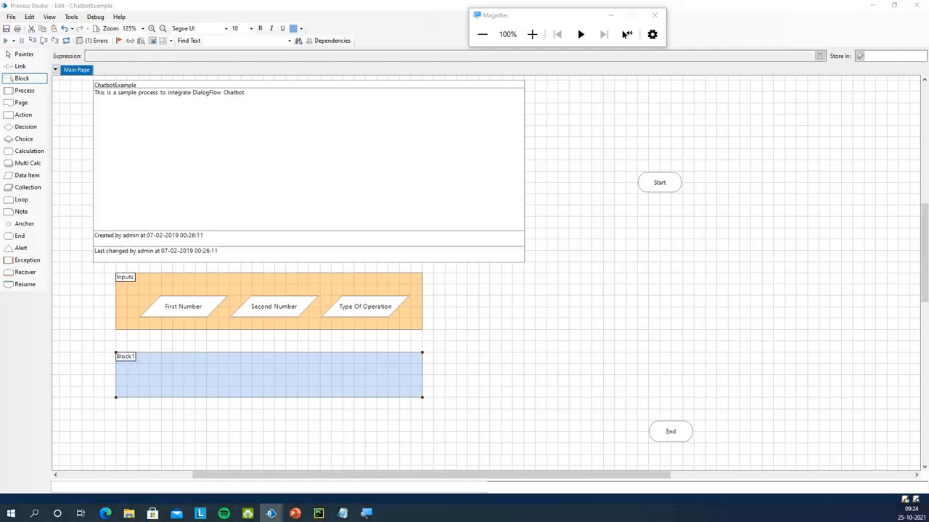
{"action": "type", "text": "Outputs"}
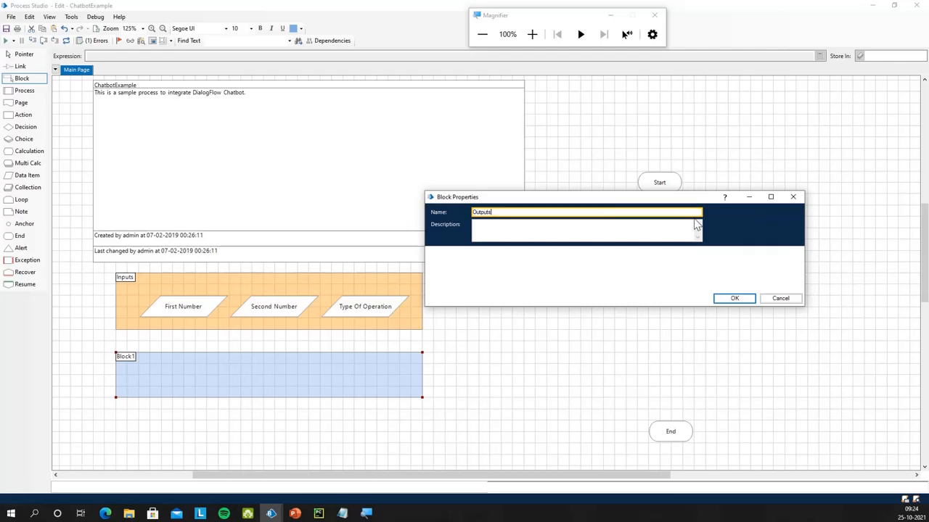
{"action": "left_click", "coordinate": [731, 298]}
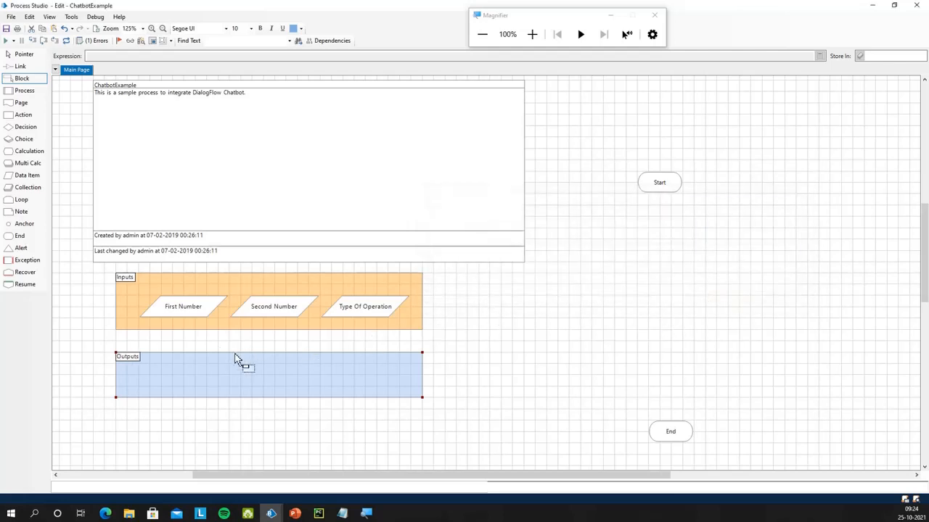
{"action": "left_click", "coordinate": [301, 28]}
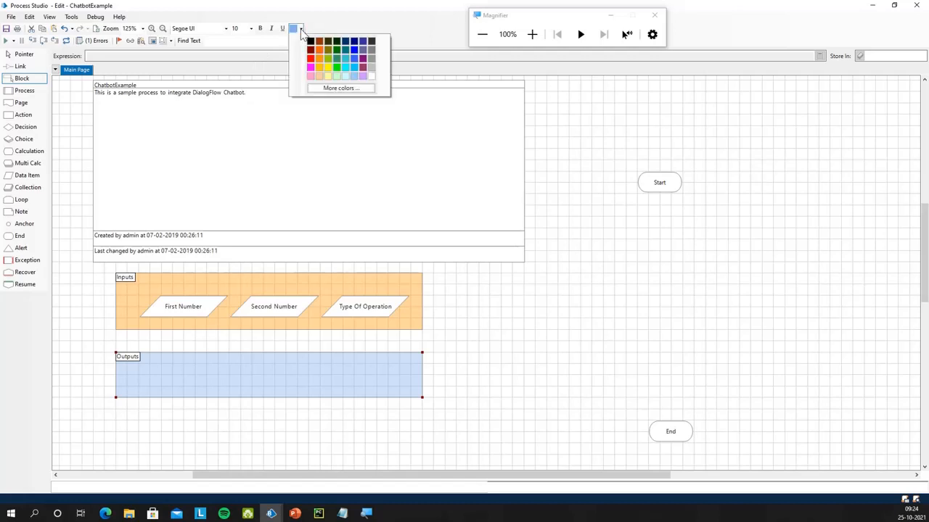
{"action": "left_click", "coordinate": [327, 58]}
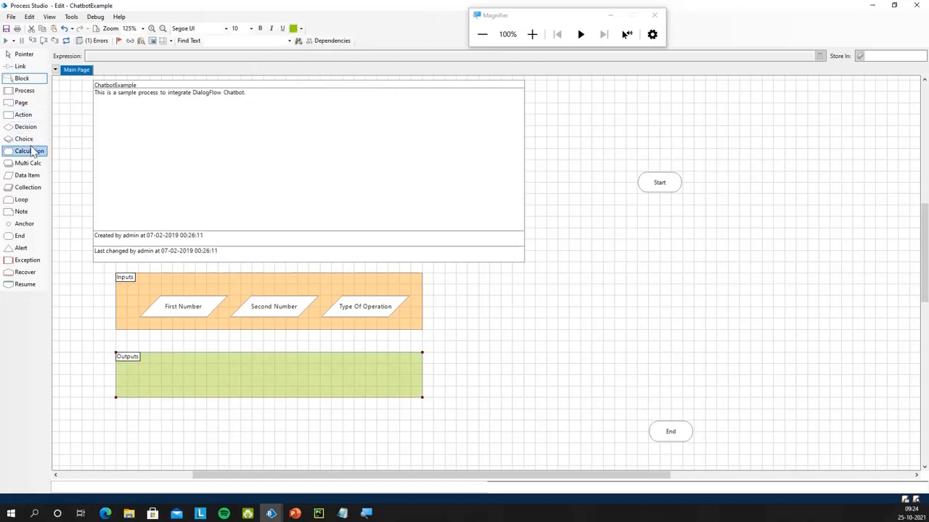
Add a black-labelled Number data item named Result inside the Outputs block
{"action": "left_click", "coordinate": [28, 175]}
{"action": "left_click_drag", "start_coordinate": [205, 371], "coordinate": [269, 378]}
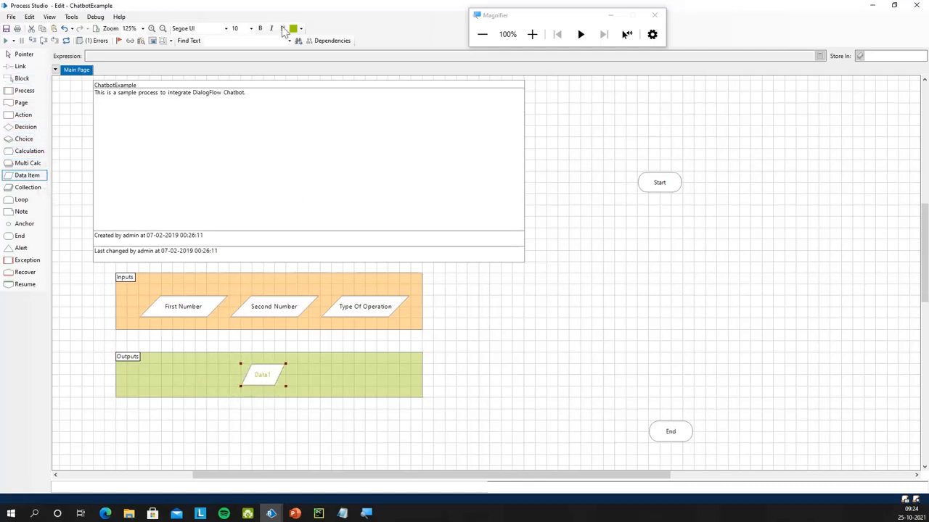
{"action": "left_click", "coordinate": [300, 28]}
{"action": "left_click", "coordinate": [310, 42]}
{"action": "mouse_move", "coordinate": [285, 385]}
{"action": "left_mouse_down"}
{"action": "mouse_move", "coordinate": [320, 384]}
{"action": "mouse_move", "coordinate": [288, 385]}
{"action": "mouse_move", "coordinate": [296, 381]}
{"action": "left_mouse_up"}
{"action": "double_click", "coordinate": [294, 380]}
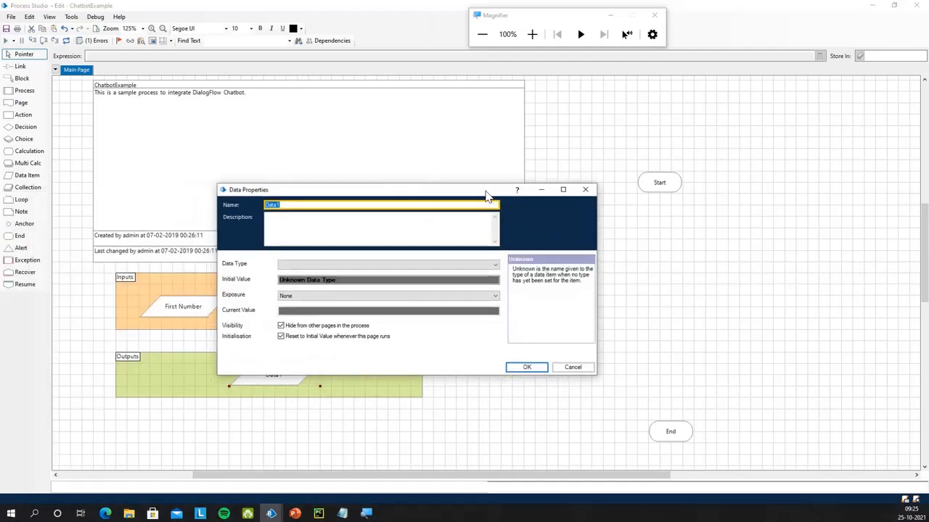
{"action": "type", "text": "Result"}
{"action": "left_click", "coordinate": [468, 266]}
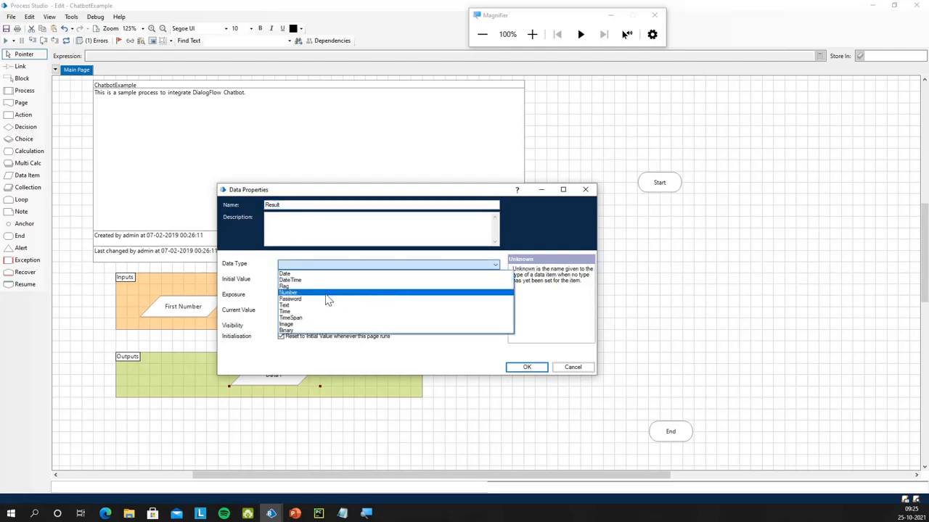
{"action": "left_click", "coordinate": [313, 293]}
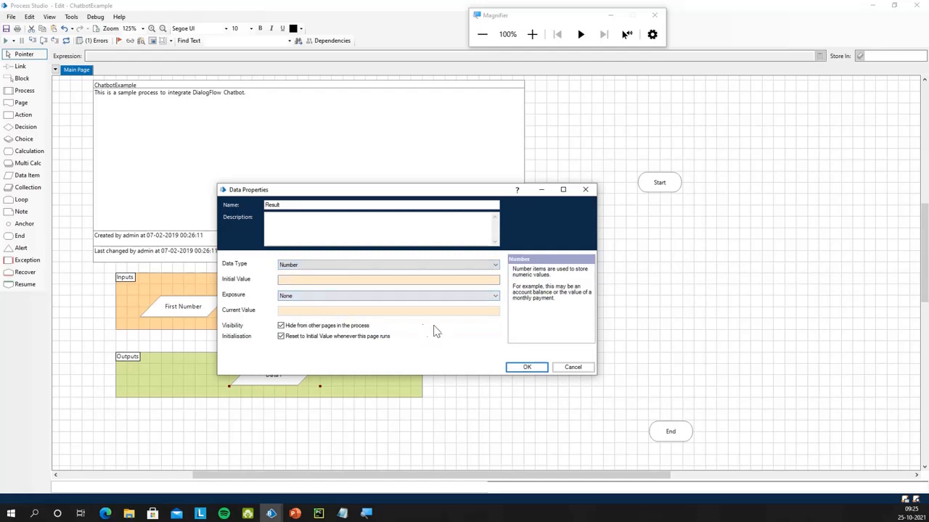
{"action": "left_click", "coordinate": [533, 371]}
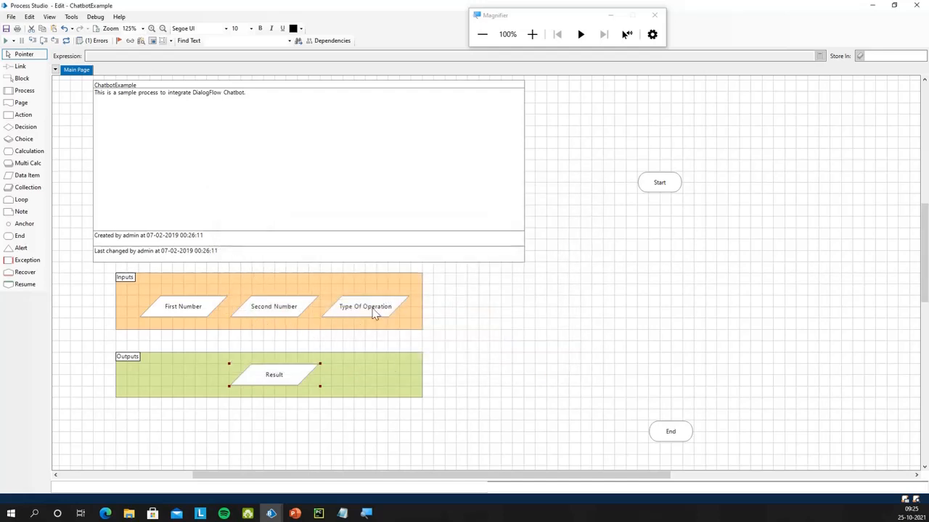
Add three Start stage inputs typed Number, Number and Text
{"action": "left_click", "coordinate": [670, 185]}
{"action": "double_click", "coordinate": [670, 185]}
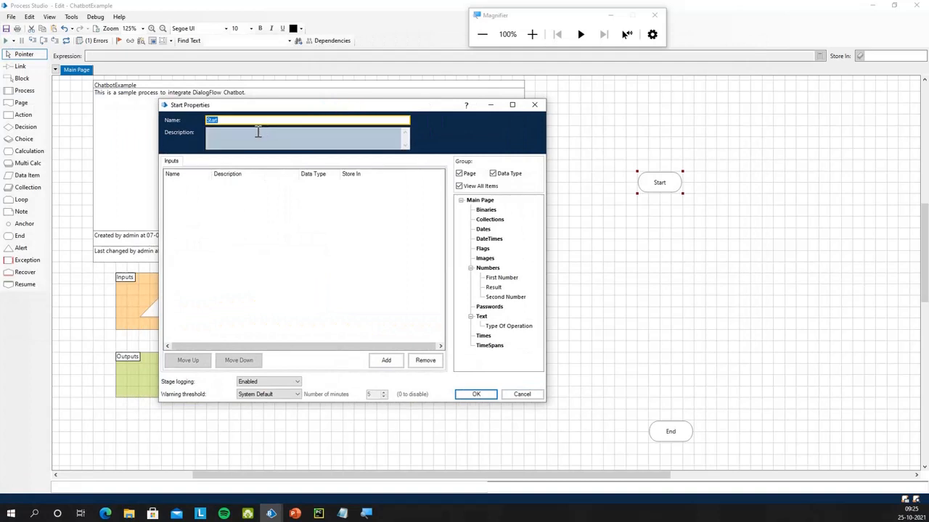
{"action": "left_click", "coordinate": [388, 366]}
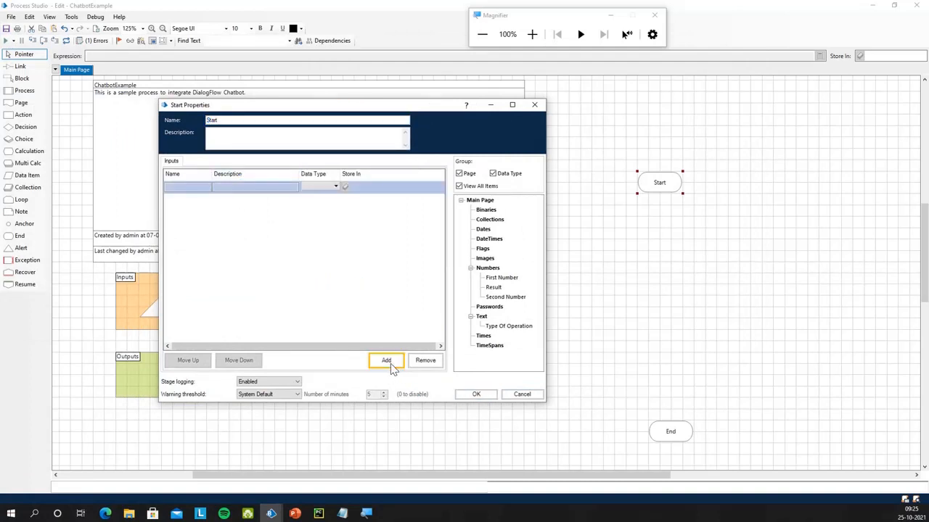
{"action": "left_click", "coordinate": [390, 367]}
{"action": "left_click", "coordinate": [391, 368]}
{"action": "left_click", "coordinate": [326, 189]}
{"action": "left_click", "coordinate": [325, 190]}
{"action": "left_click", "coordinate": [311, 224]}
{"action": "left_click", "coordinate": [327, 201]}
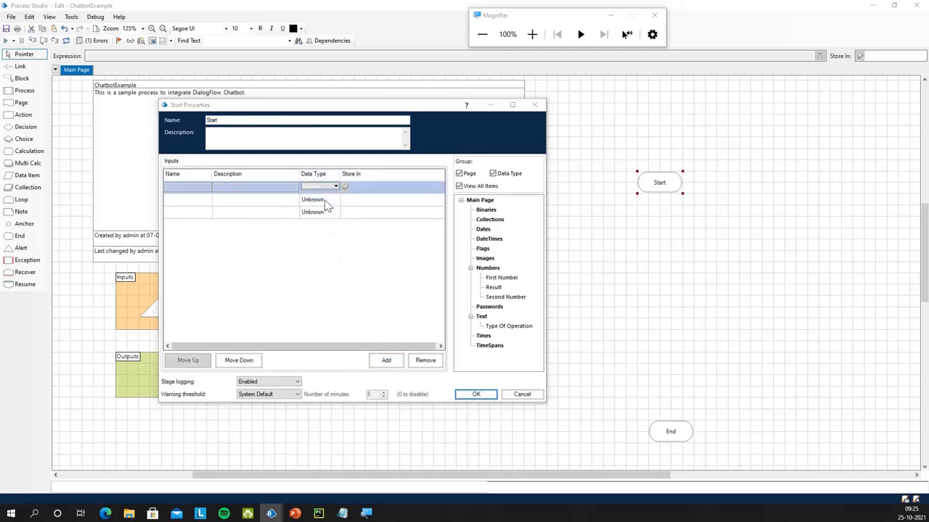
{"action": "left_click", "coordinate": [326, 200]}
{"action": "left_click", "coordinate": [312, 237]}
{"action": "left_click", "coordinate": [327, 212]}
{"action": "left_click", "coordinate": [327, 212]}
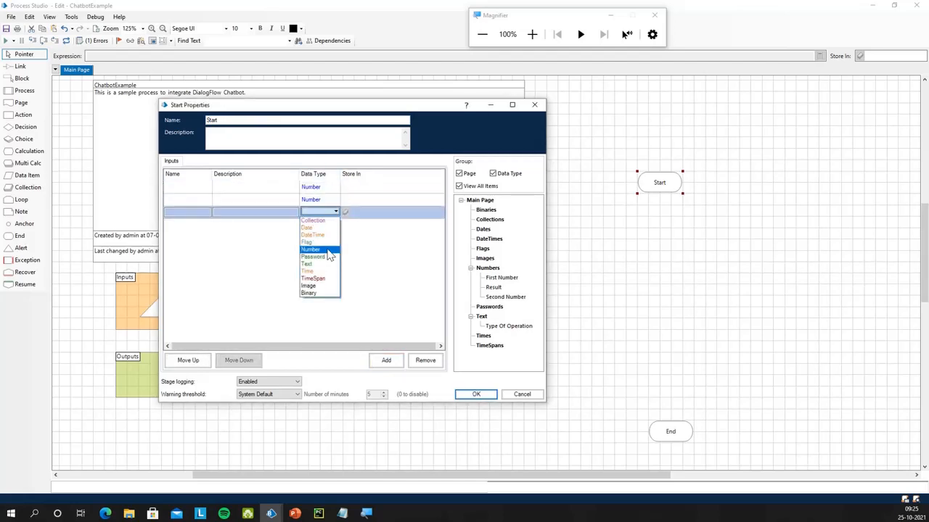
{"action": "left_click", "coordinate": [307, 264]}
Name the inputs First Number, Second Number and Type Of Operation
{"action": "left_click", "coordinate": [185, 186]}
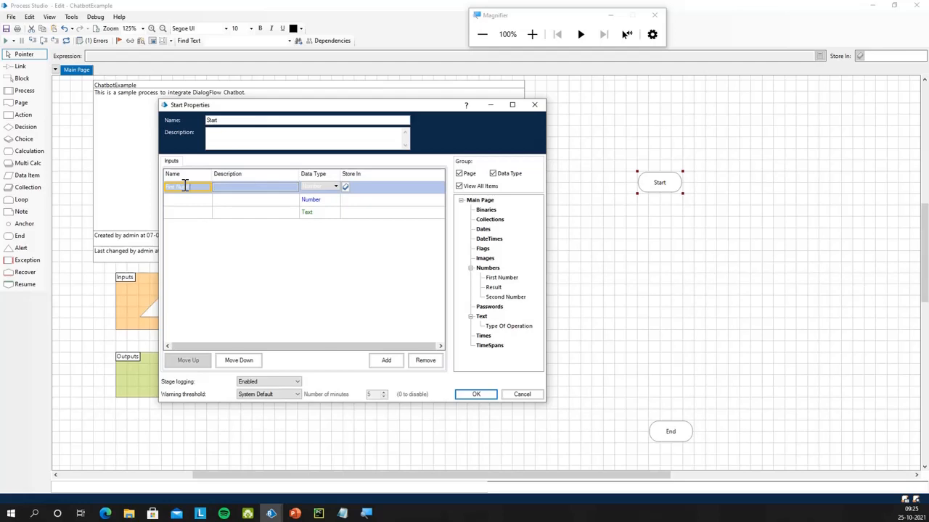
{"action": "left_click", "coordinate": [182, 200]}
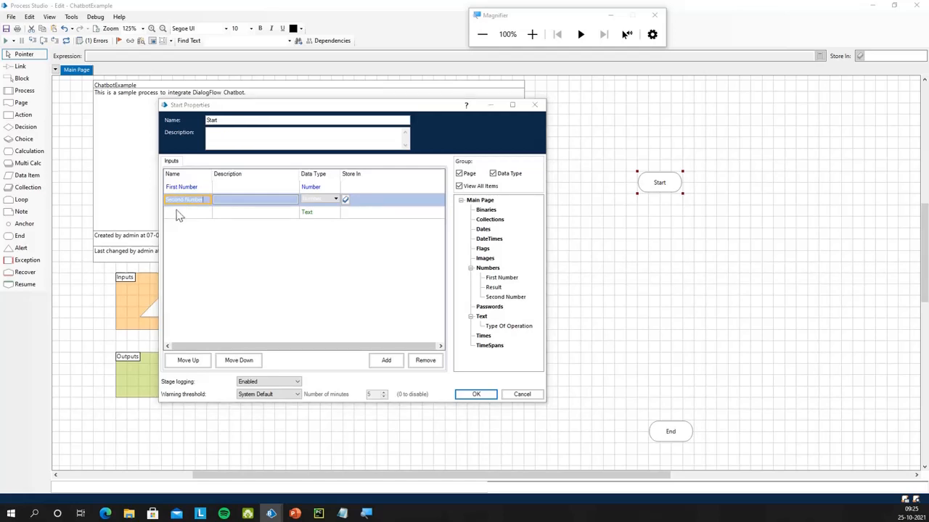
{"action": "left_click", "coordinate": [188, 211]}
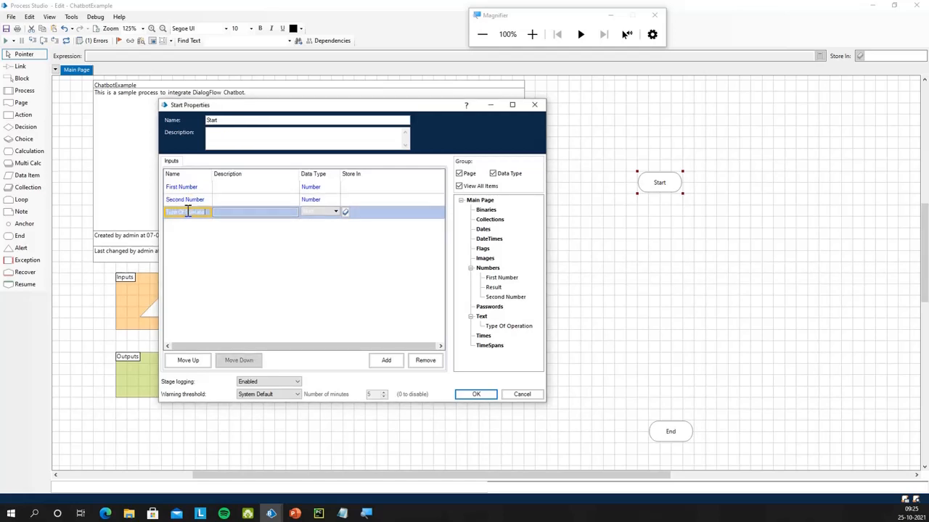
{"action": "left_click", "coordinate": [267, 187]}
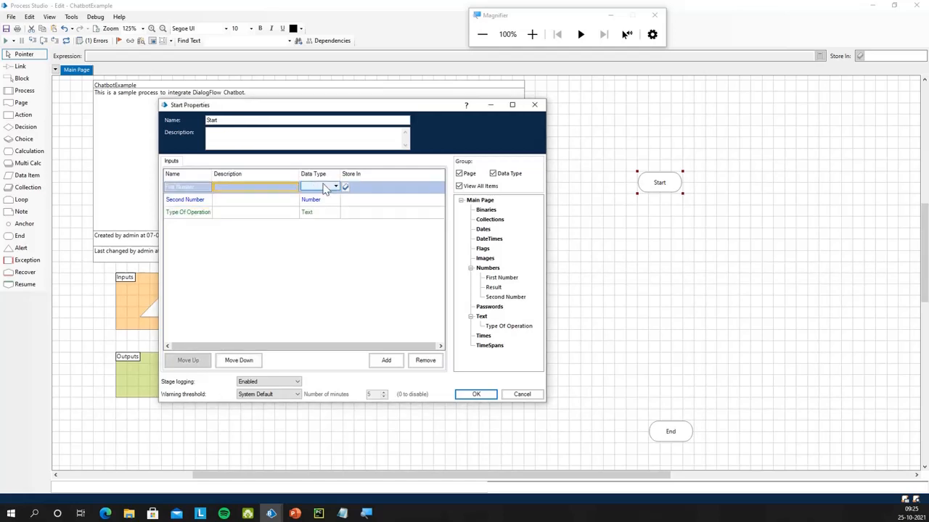
Store each input in its matching data item and confirm the Start properties
{"action": "left_click", "coordinate": [491, 279]}
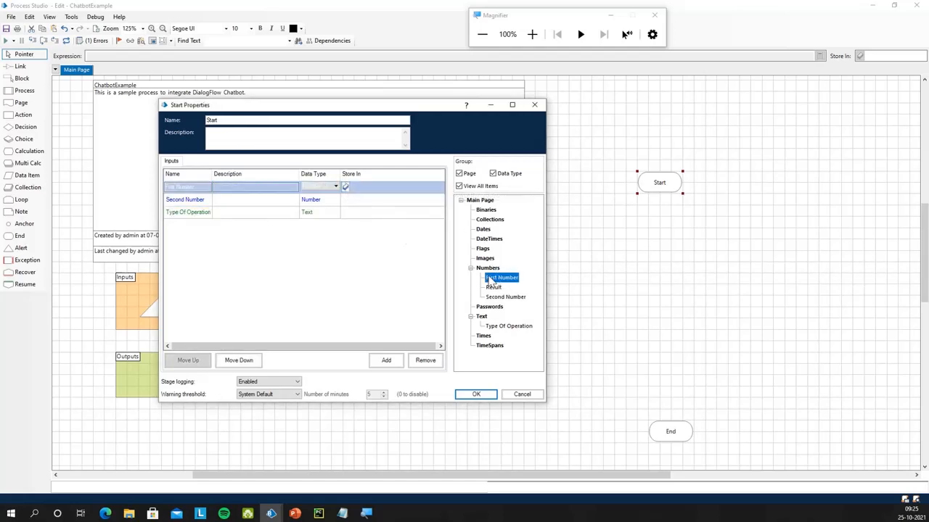
{"action": "left_click_drag", "start_coordinate": [376, 192], "coordinate": [376, 192]}
{"action": "left_click_drag", "start_coordinate": [503, 298], "coordinate": [373, 202]}
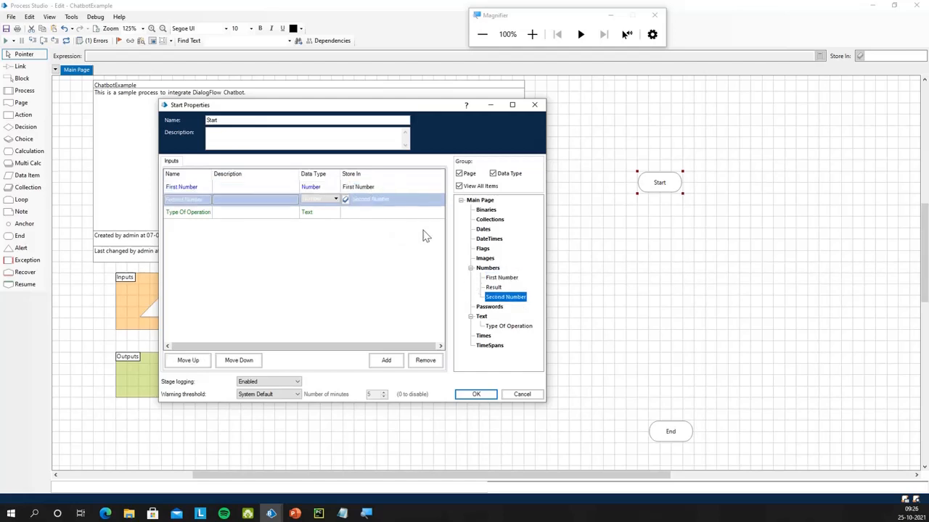
{"action": "left_click", "coordinate": [494, 288]}
{"action": "left_click_drag", "start_coordinate": [502, 326], "coordinate": [365, 216]}
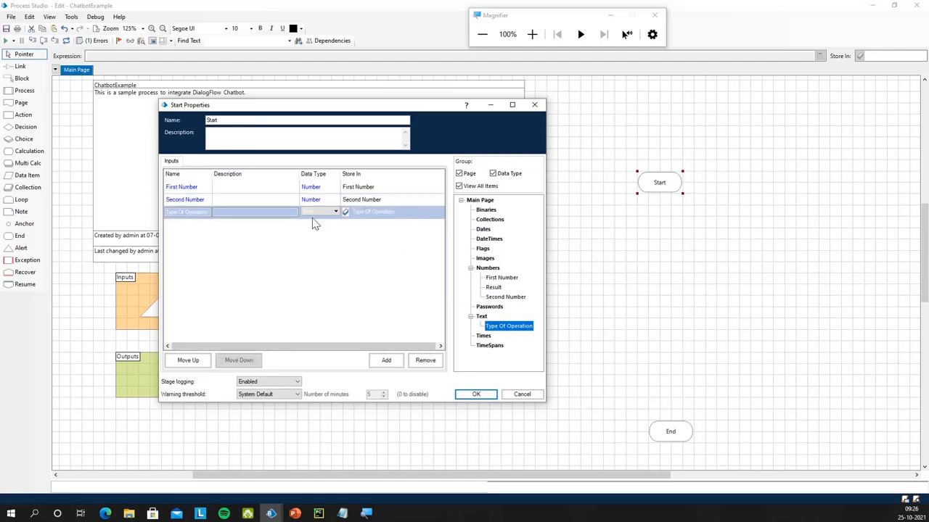
{"action": "left_click", "coordinate": [239, 188]}
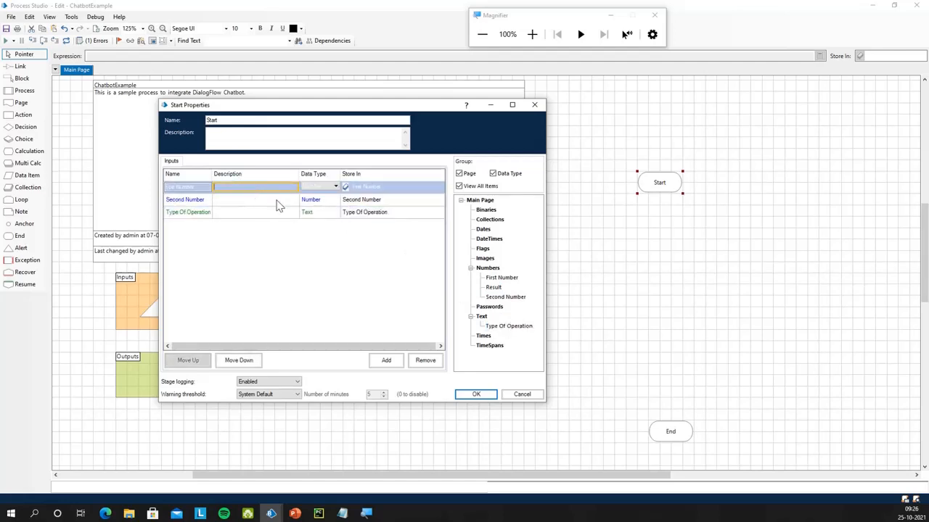
{"action": "left_click", "coordinate": [476, 396]}
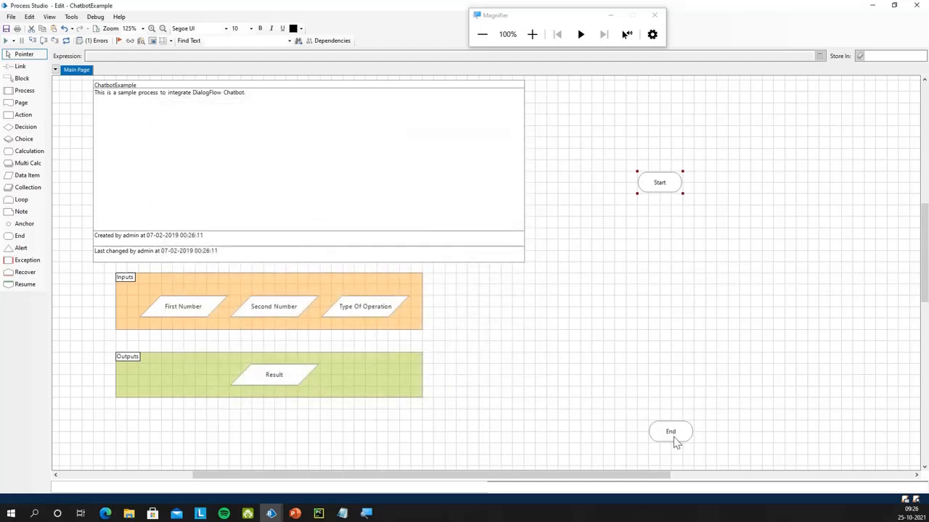
Line End up under Start and give it a Number output Result from the Result data item
{"action": "left_click_drag", "start_coordinate": [670, 443], "coordinate": [663, 441]}
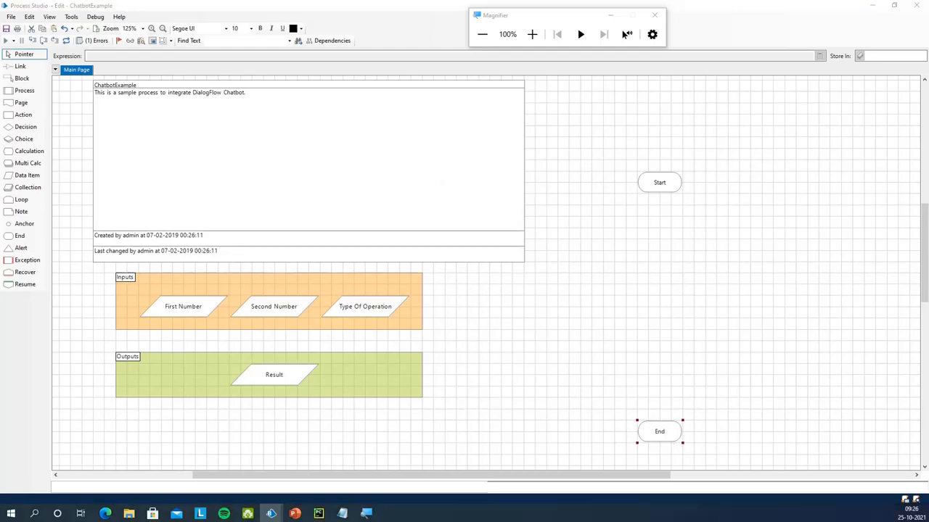
{"action": "double_click", "coordinate": [659, 433]}
{"action": "left_click_drag", "start_coordinate": [437, 56], "coordinate": [590, 82]}
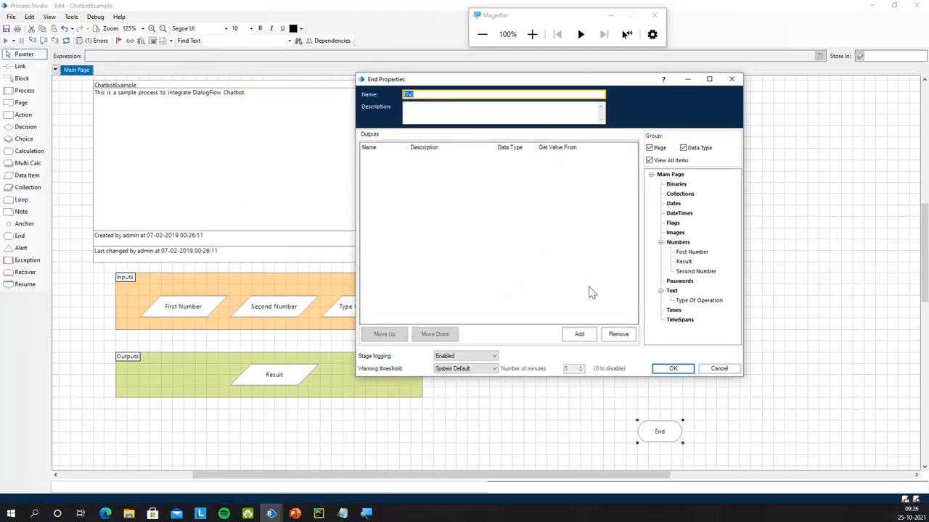
{"action": "left_click", "coordinate": [587, 335]}
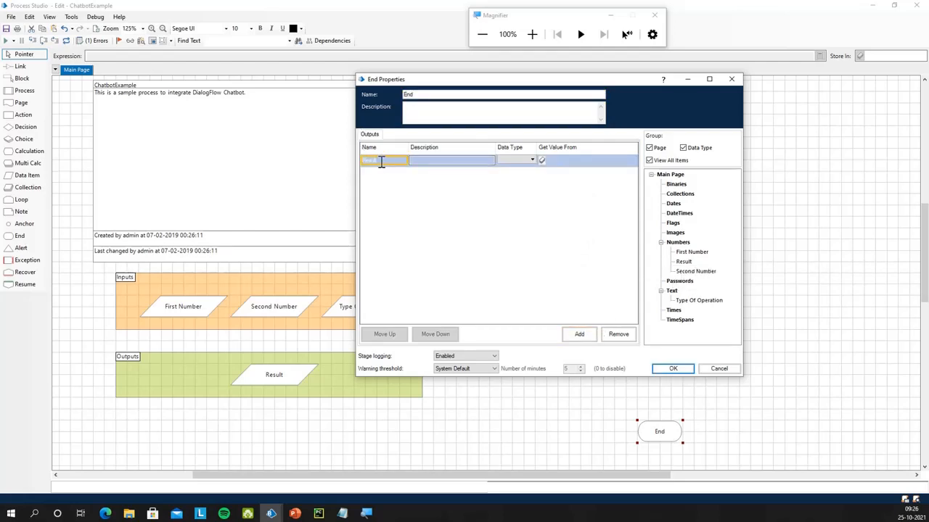
{"action": "left_click_drag", "start_coordinate": [683, 261], "coordinate": [561, 159]}
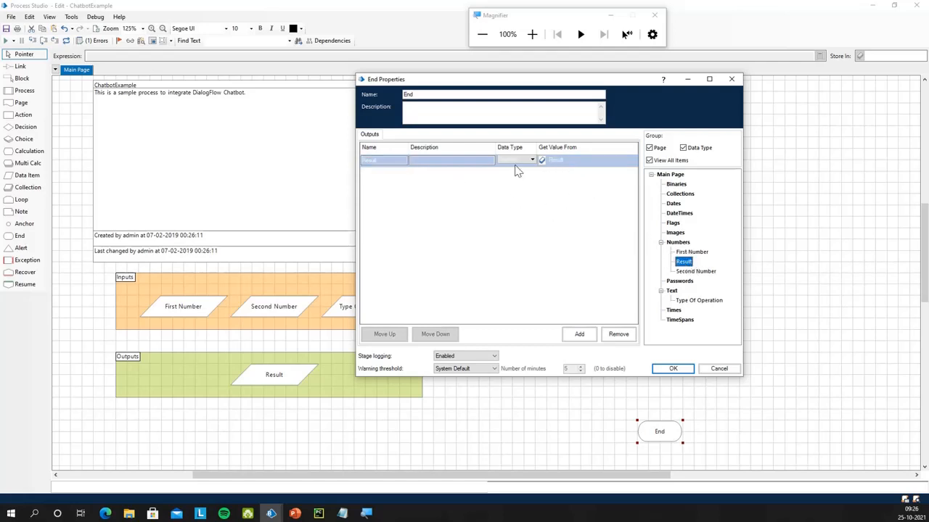
{"action": "left_click", "coordinate": [667, 370]}
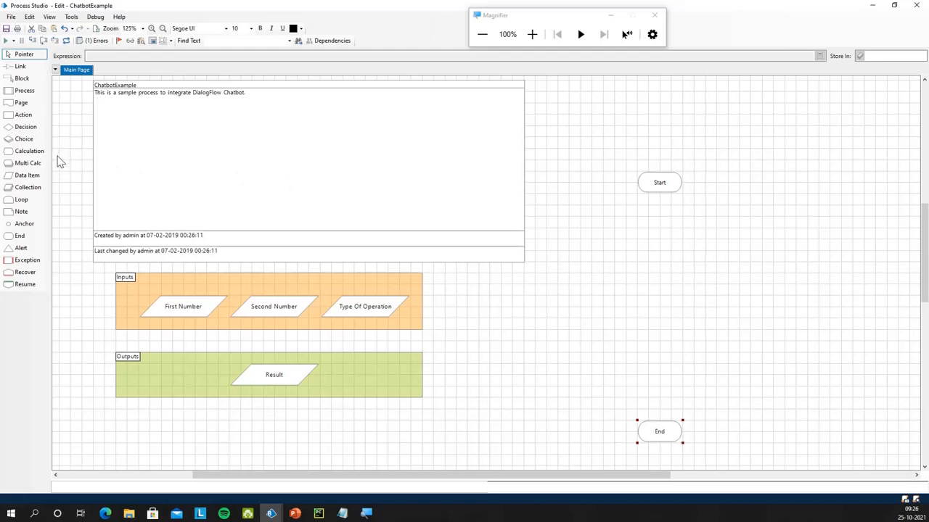
Place a choice stage under Start, move Otherwise1 right, and name it 'Type Of Operation?'
{"action": "left_click_drag", "start_coordinate": [24, 138], "coordinate": [752, 209]}
{"action": "left_click_drag", "start_coordinate": [669, 242], "coordinate": [667, 239]}
{"action": "left_click_drag", "start_coordinate": [667, 322], "coordinate": [846, 235]}
{"action": "double_click", "coordinate": [654, 234]}
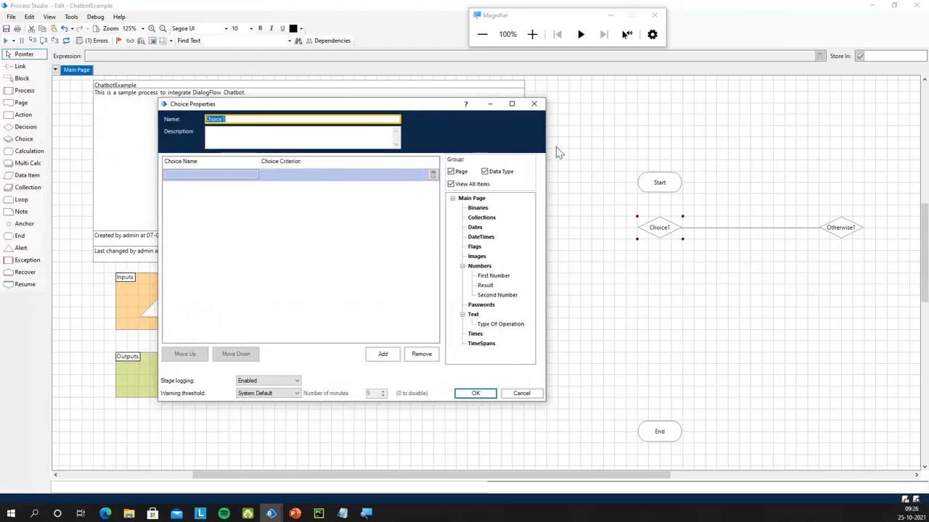
{"action": "type", "text": "Type Of Operation"}
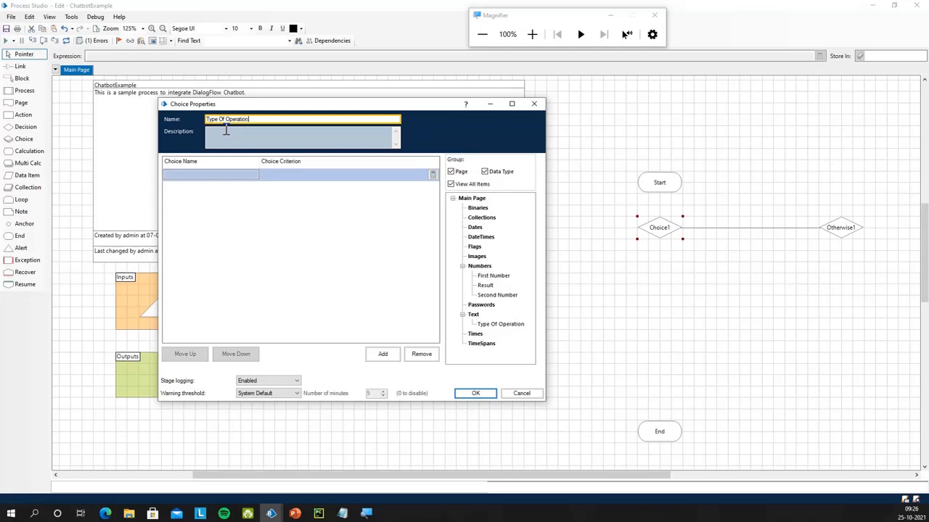
Add choice branches Addition, Subtraction, Multiplication and Division, and begin the Addition criterion
{"action": "left_click", "coordinate": [231, 177]}
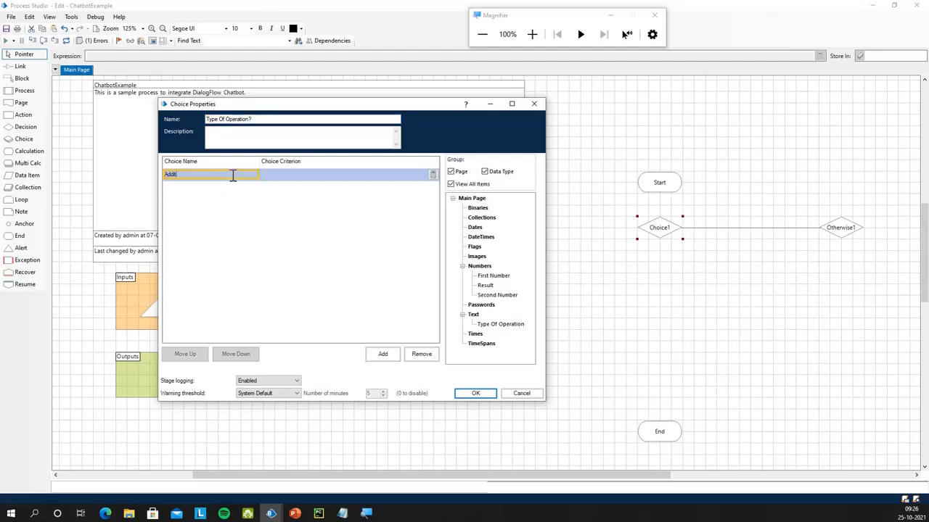
{"action": "key", "text": "BackSpace"}
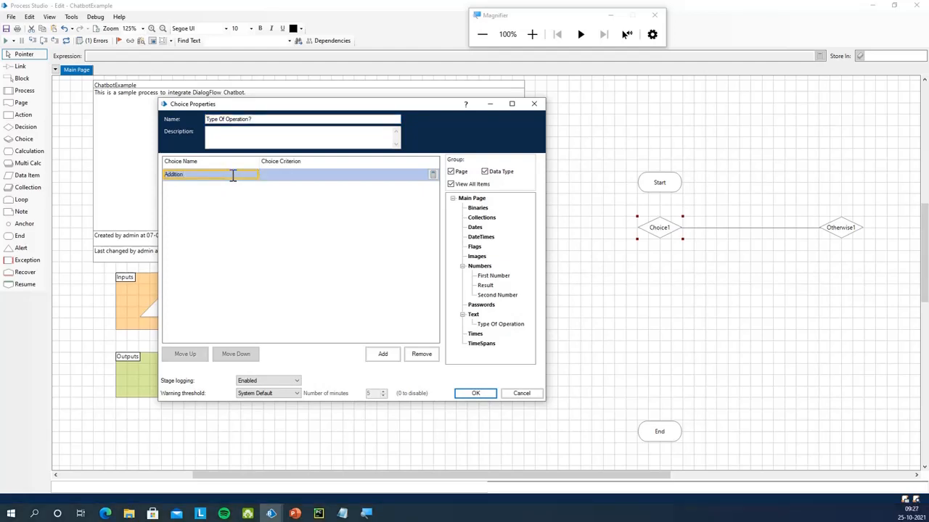
{"action": "double_click", "coordinate": [385, 354]}
{"action": "left_click", "coordinate": [386, 355]}
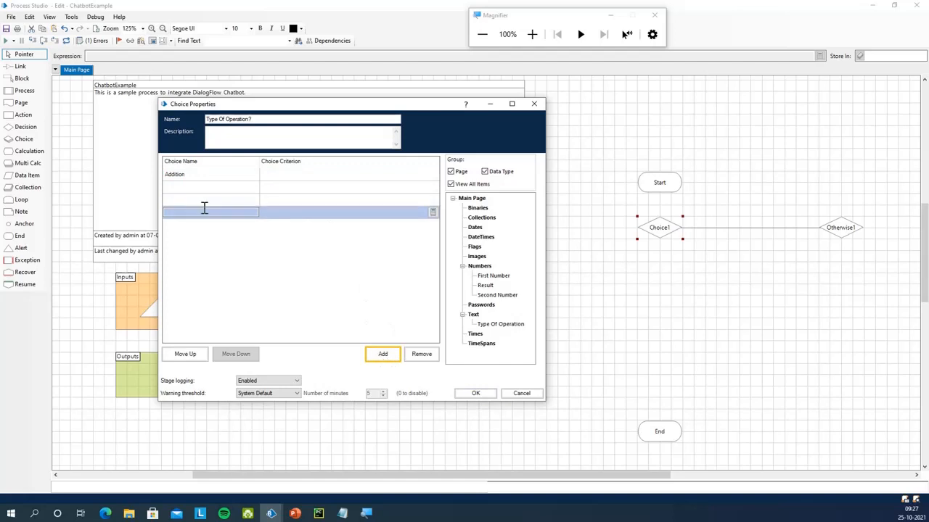
{"action": "left_click", "coordinate": [195, 186]}
{"action": "type", "text": "Subtracti"}
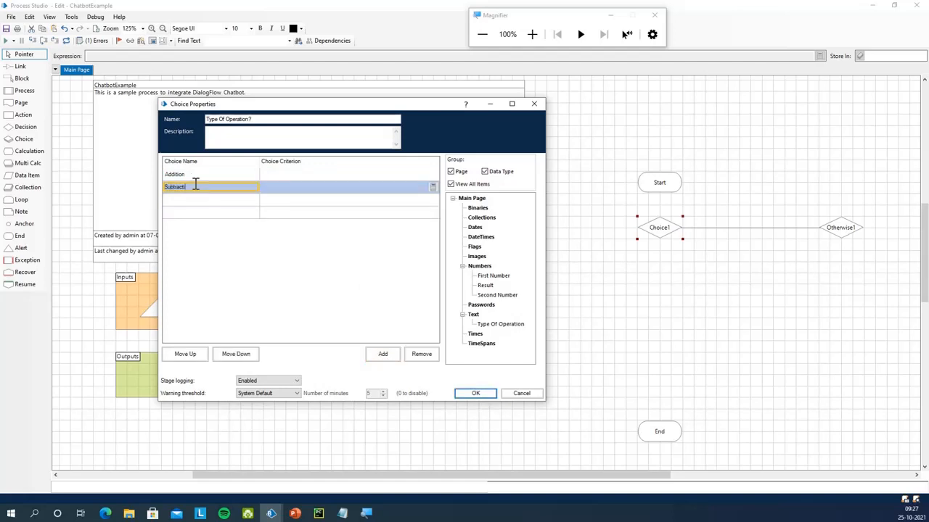
{"action": "left_click", "coordinate": [182, 205]}
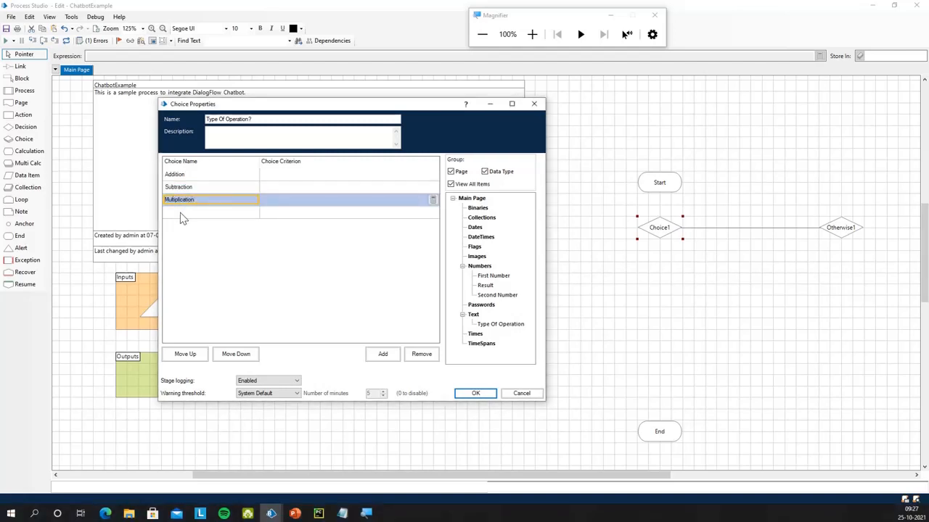
{"action": "left_click", "coordinate": [180, 215]}
{"action": "type", "text": "Division"}
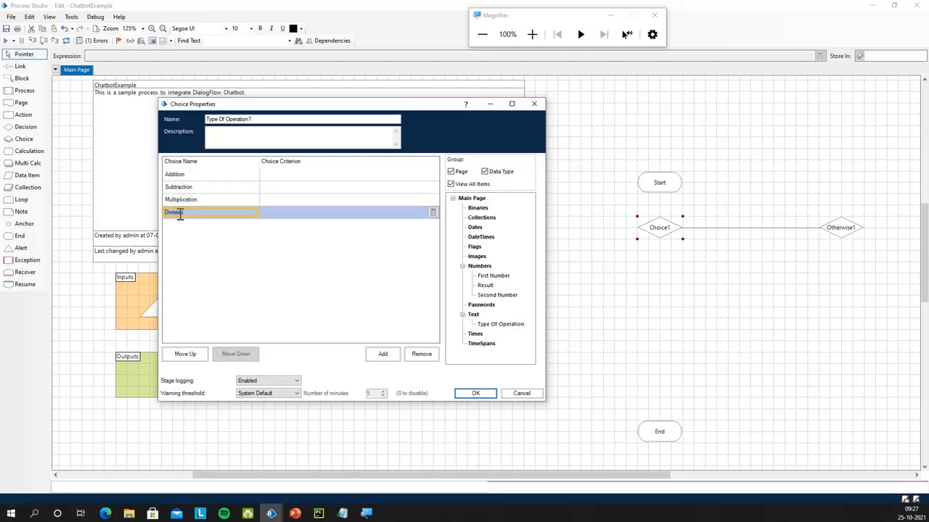
{"action": "left_click", "coordinate": [312, 176]}
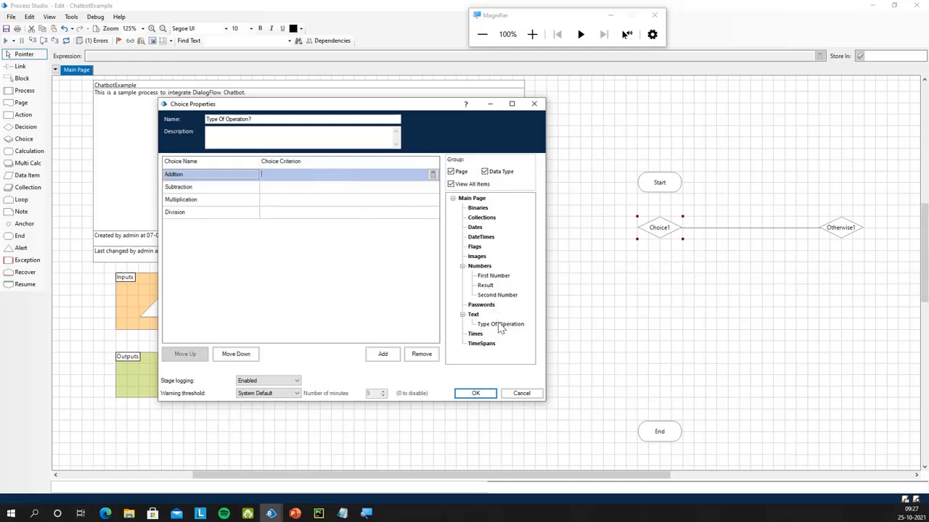
{"action": "left_click", "coordinate": [433, 176]}
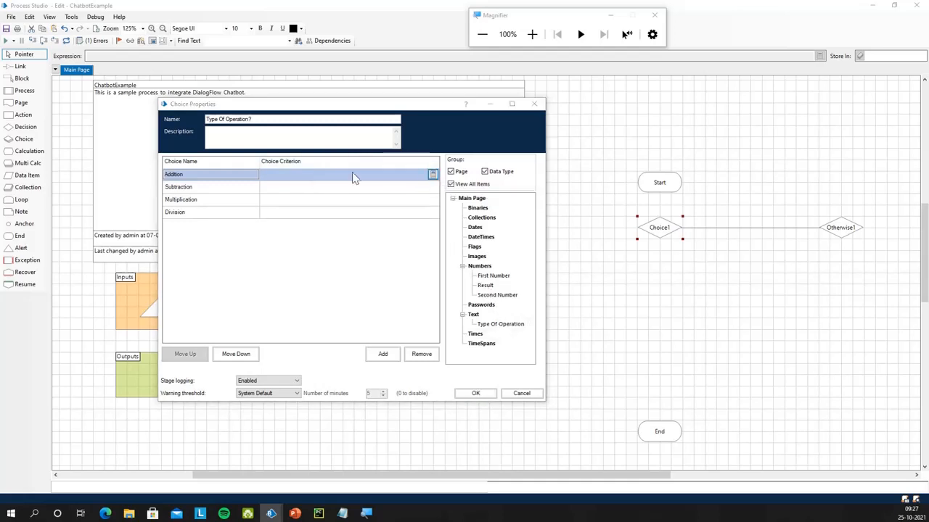
Build the expression Lower([Type Of Operation]) = "add" for the Addition branch
{"action": "left_click_drag", "start_coordinate": [348, 72], "coordinate": [521, 118]}
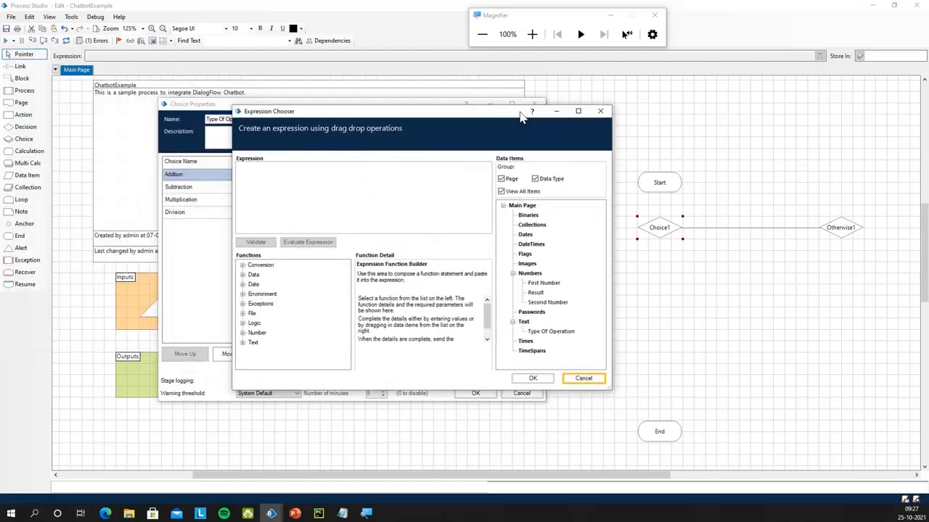
{"action": "left_click", "coordinate": [363, 181]}
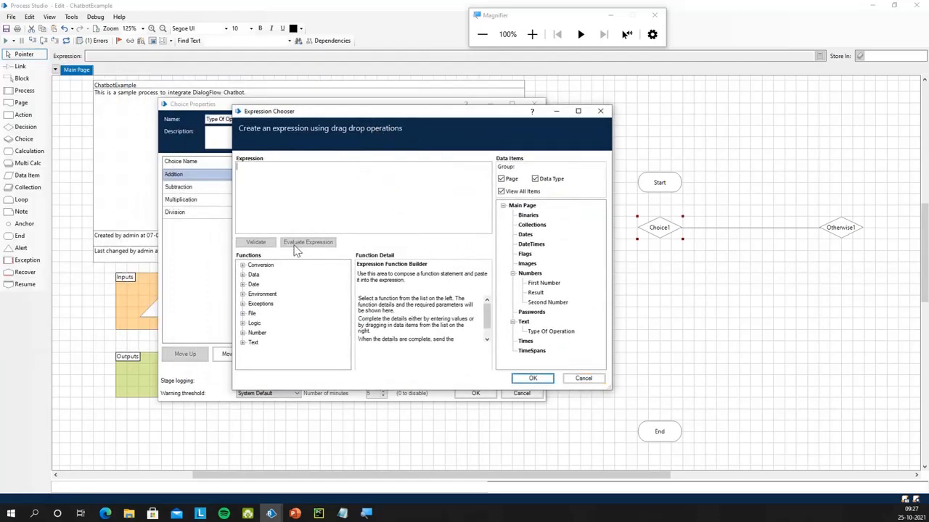
{"action": "left_click", "coordinate": [243, 345]}
{"action": "scroll", "coordinate": [269, 353], "scroll_direction": "down", "scroll_amount": 2}
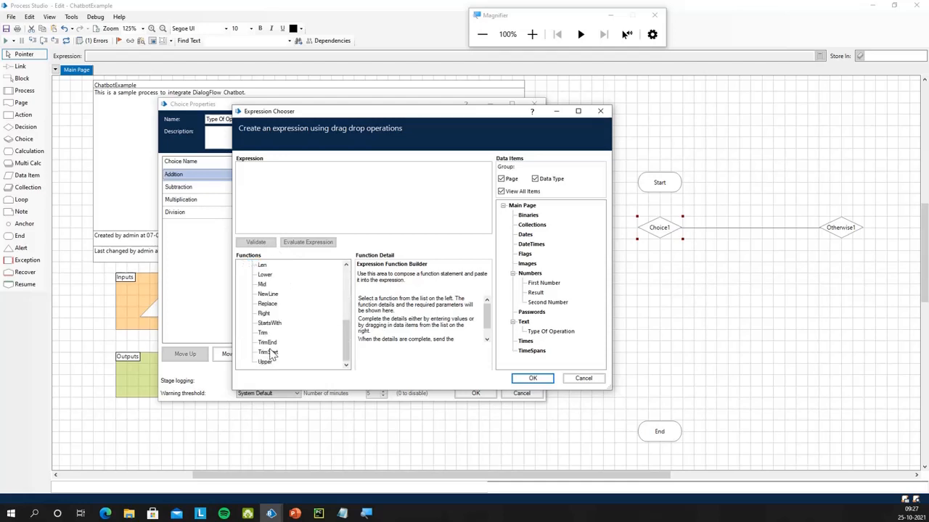
{"action": "scroll", "coordinate": [268, 356], "scroll_direction": "up", "scroll_amount": 1}
{"action": "left_click", "coordinate": [266, 305]}
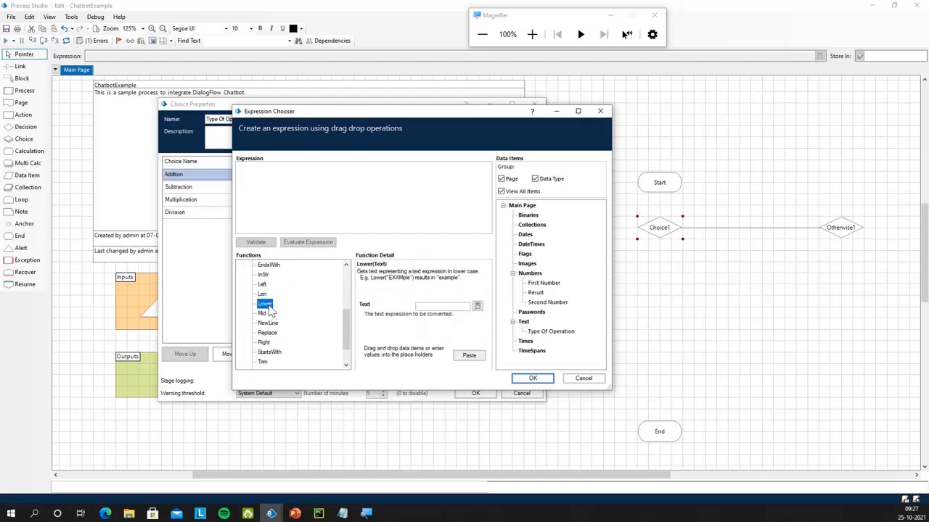
{"action": "left_click", "coordinate": [444, 307]}
{"action": "left_click_drag", "start_coordinate": [557, 332], "coordinate": [507, 309]}
{"action": "left_click", "coordinate": [470, 355]}
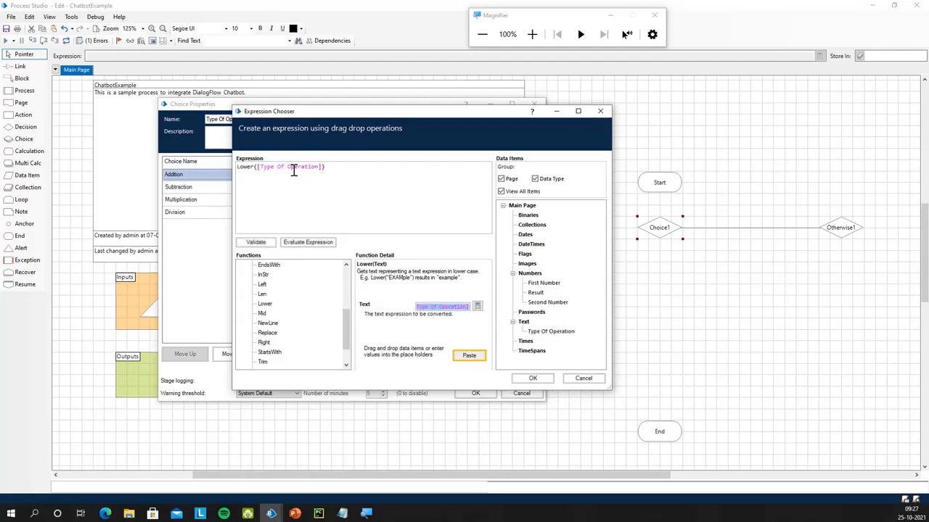
{"action": "left_click_drag", "start_coordinate": [345, 115], "coordinate": [486, 190]}
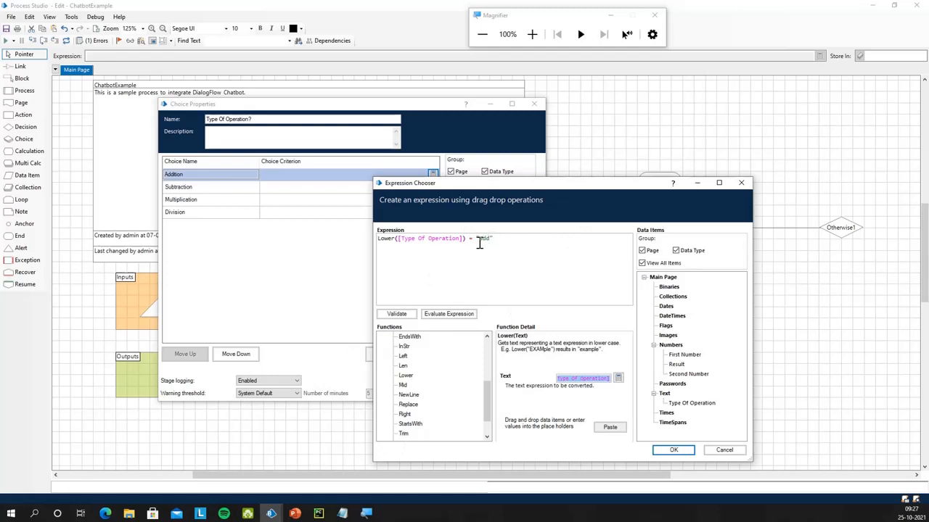
Open Dialogflow's typeOfOperation entity from the Entities page to view its values and synonyms
{"action": "left_click", "coordinate": [109, 513]}
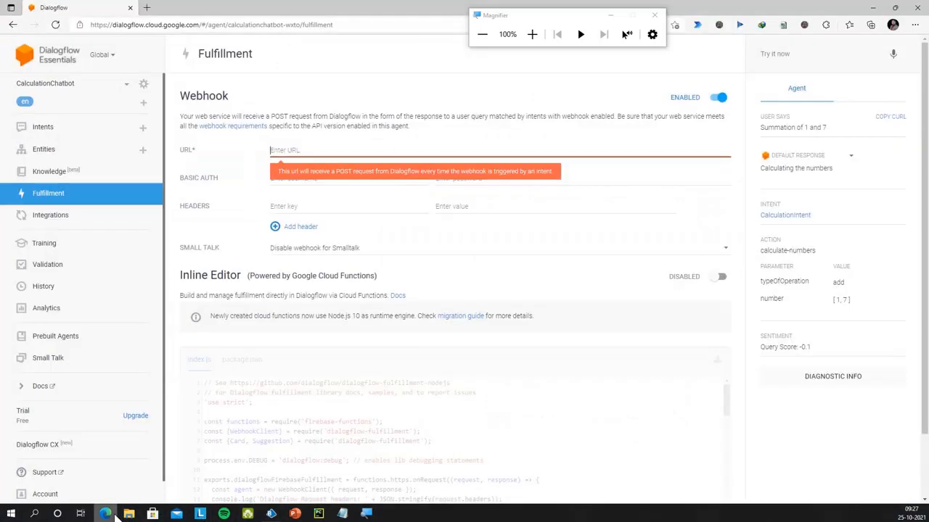
{"action": "left_click", "coordinate": [70, 158]}
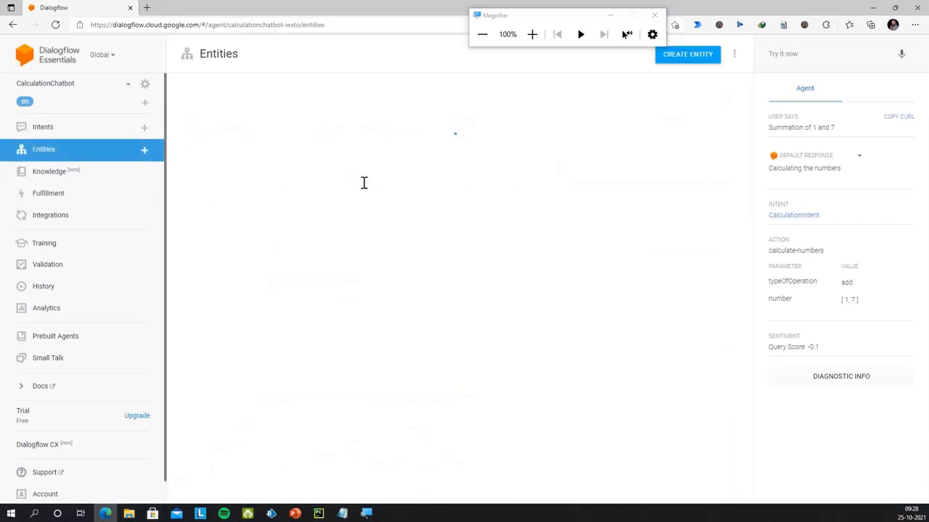
{"action": "left_click", "coordinate": [246, 125]}
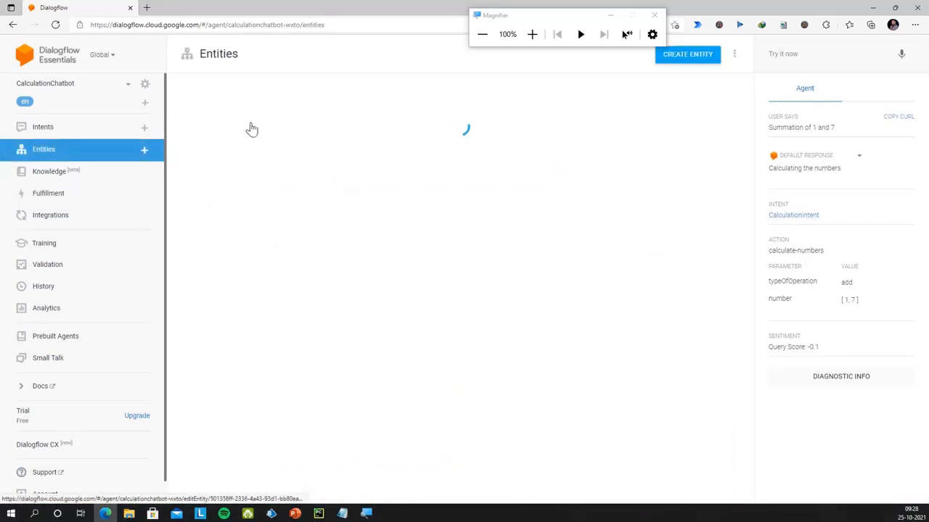
{"action": "left_click", "coordinate": [425, 229]}
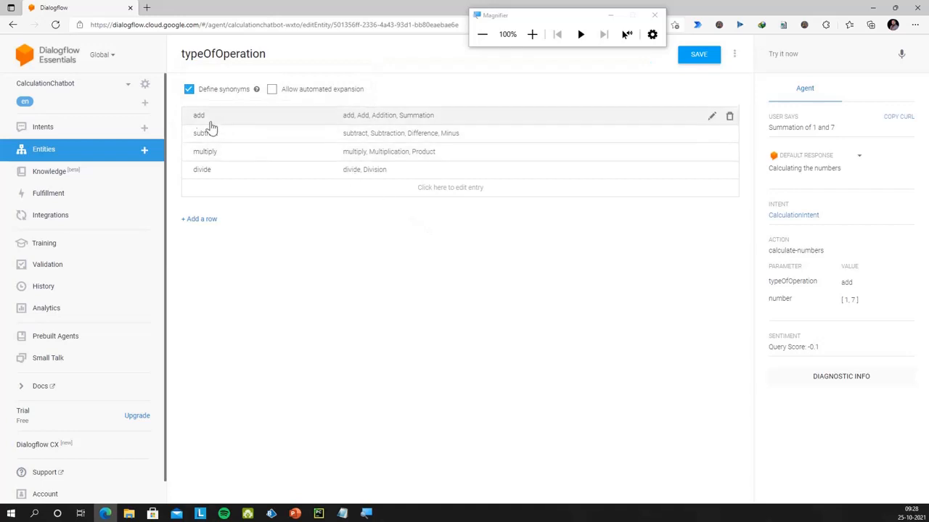
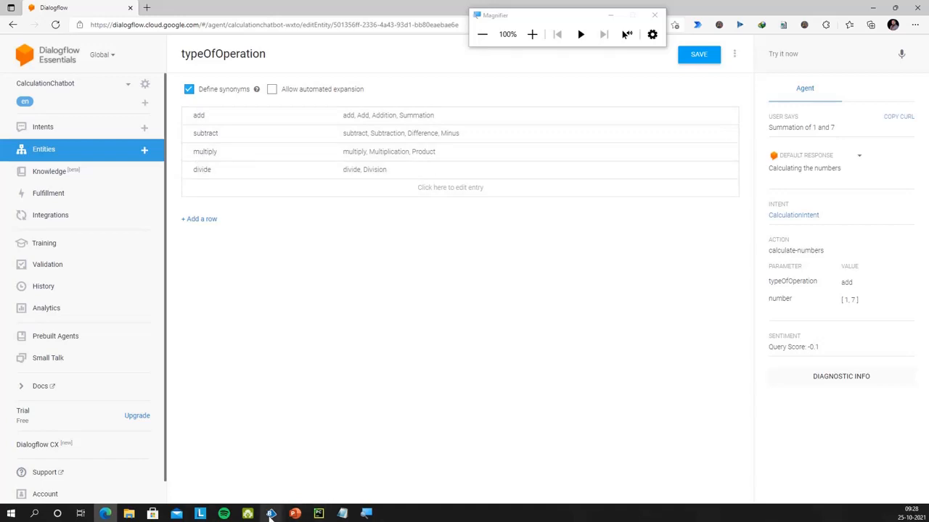
Validate the Addition expression Lower([Type Of Operation]) = "add", copy it and accept it
{"action": "mouse_move", "coordinate": [271, 514]}
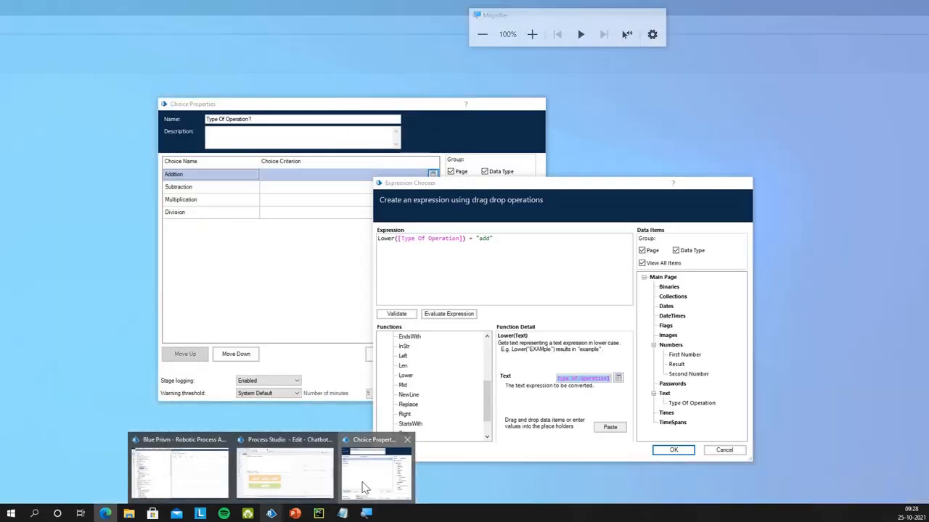
{"action": "left_click", "coordinate": [360, 493]}
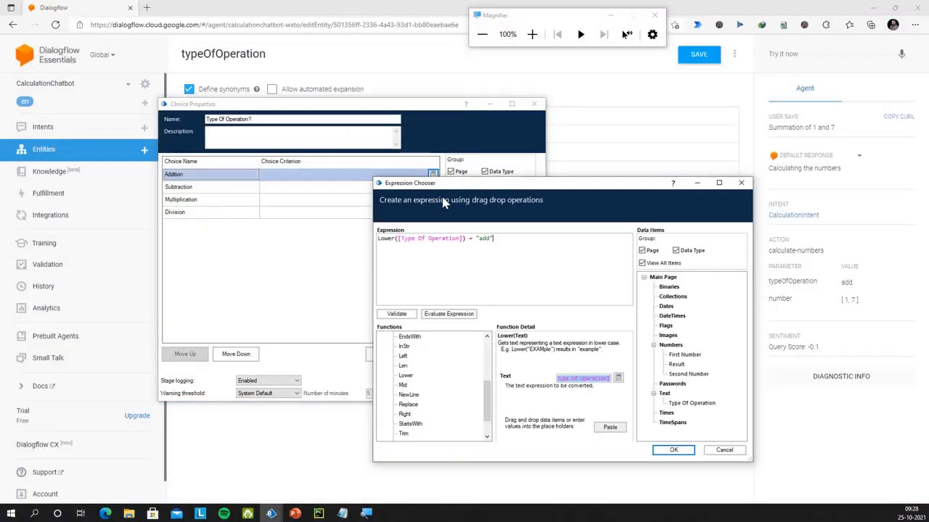
{"action": "left_click", "coordinate": [408, 314]}
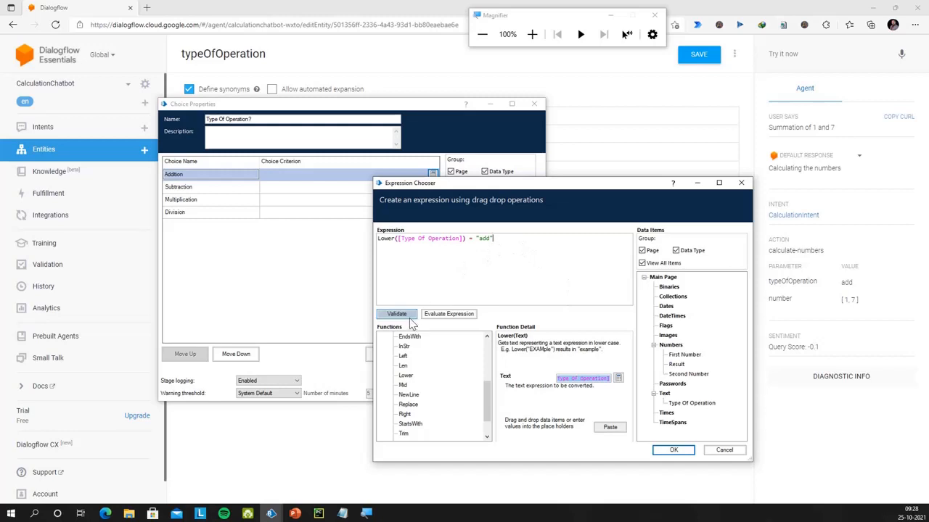
{"action": "left_click", "coordinate": [559, 342]}
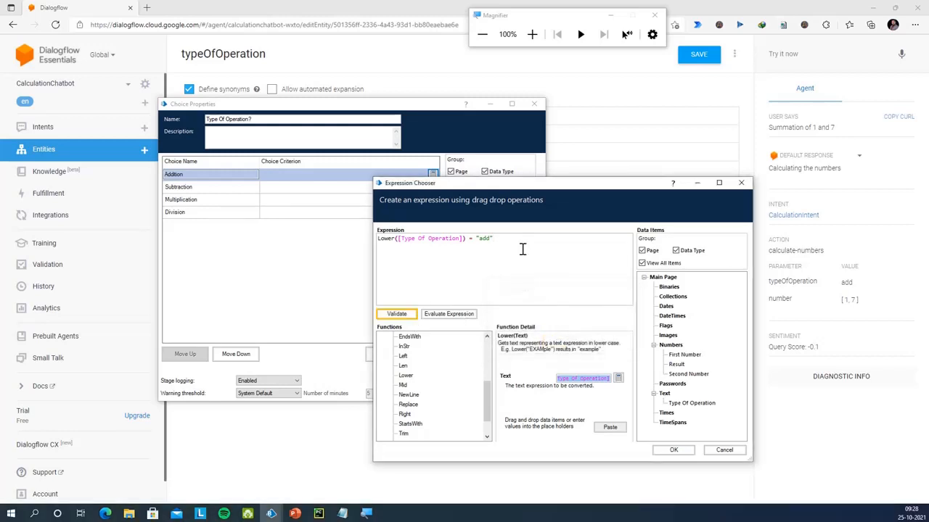
{"action": "left_click_drag", "start_coordinate": [523, 249], "coordinate": [366, 242]}
{"action": "key", "text": "ctrl+c"}
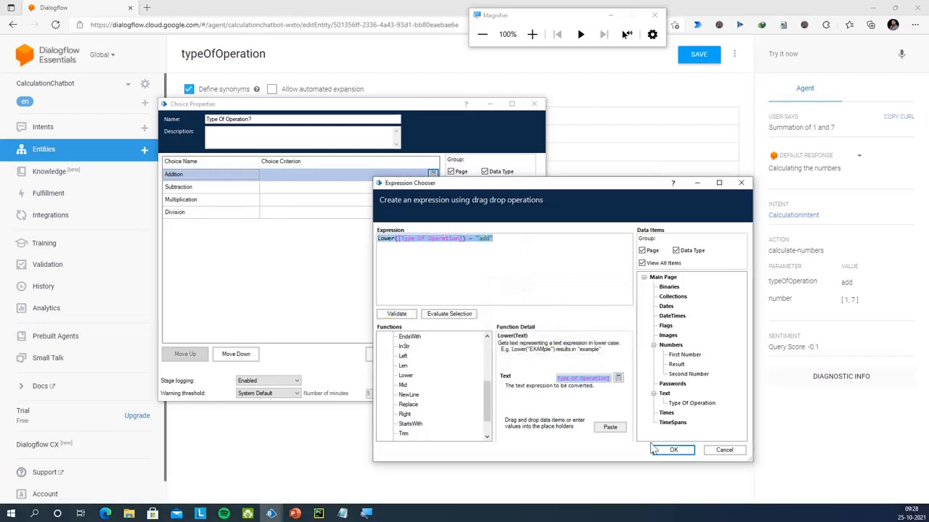
{"action": "left_click", "coordinate": [673, 450]}
Paste the expression into the Subtraction, Multiplication and Division criteria
{"action": "left_click", "coordinate": [312, 190]}
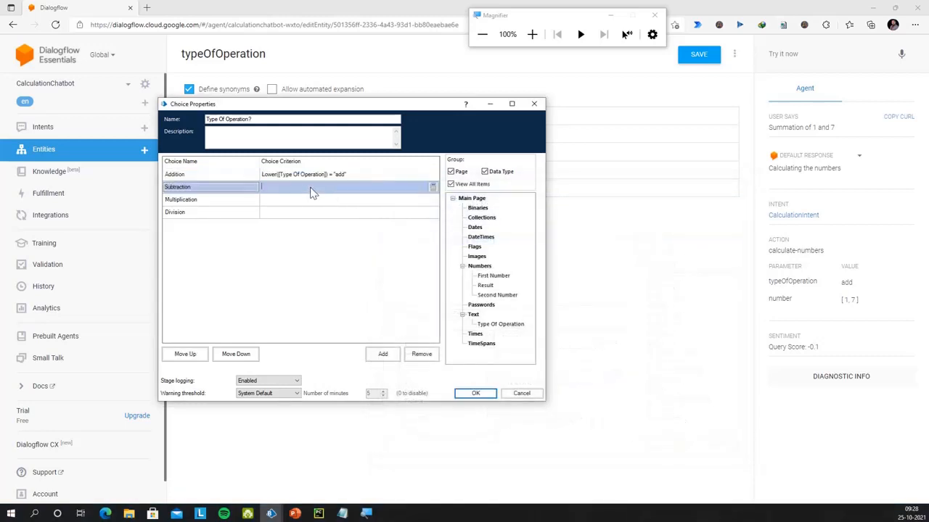
{"action": "key", "text": "ctrl+v"}
{"action": "left_click", "coordinate": [294, 202]}
{"action": "key", "text": "ctrl+v"}
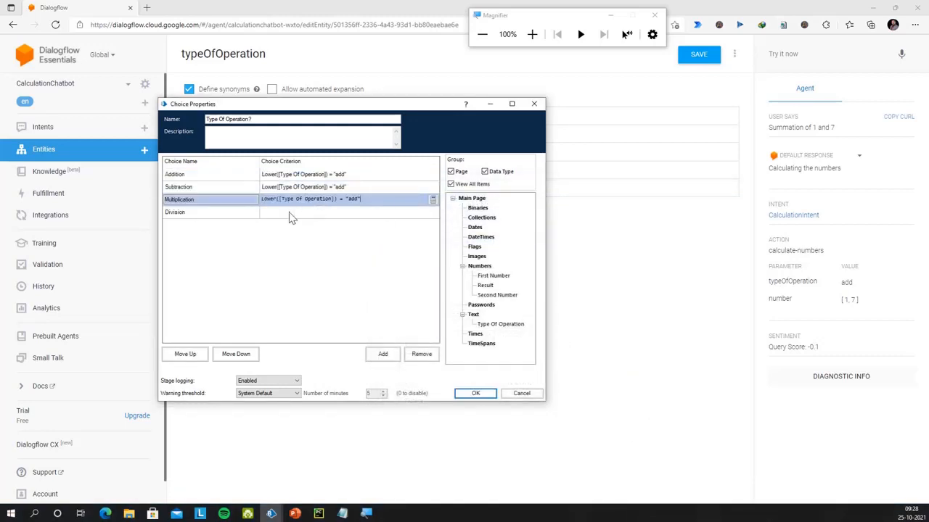
{"action": "left_click", "coordinate": [289, 213]}
{"action": "key", "text": "ctrl+v"}
Change the pasted words to "subtract", "multiply" and "divide" and save the criteria
{"action": "left_click", "coordinate": [341, 186]}
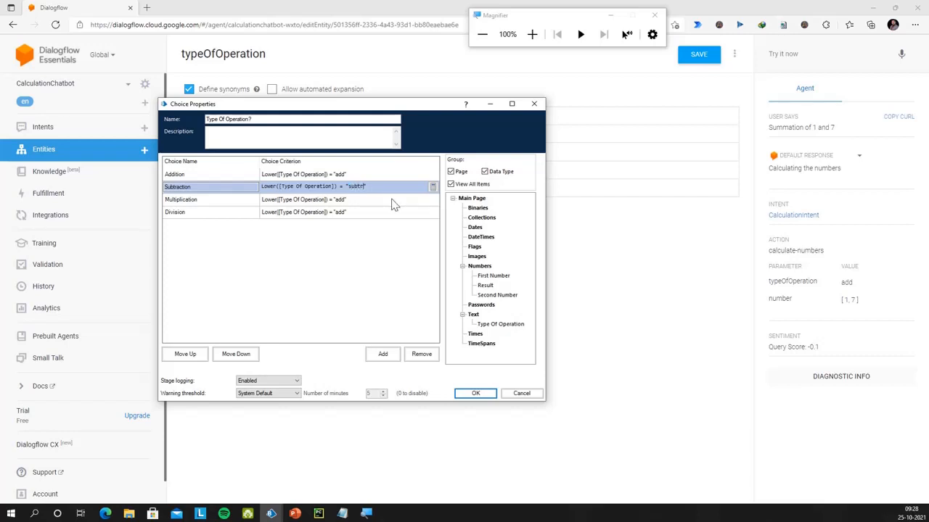
{"action": "left_click", "coordinate": [343, 200]}
{"action": "double_click", "coordinate": [353, 199]}
{"action": "type", "text": "multiply"}
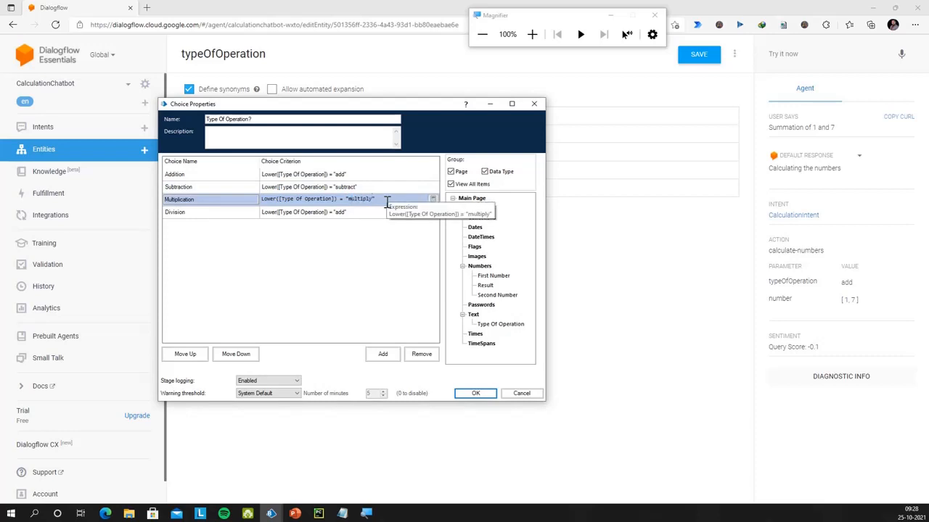
{"action": "left_click", "coordinate": [347, 212]}
{"action": "double_click", "coordinate": [352, 212]}
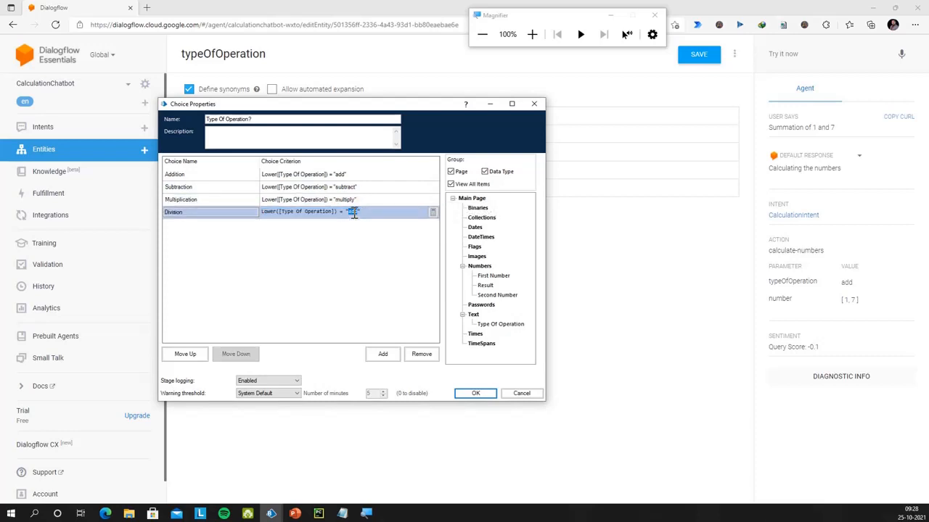
{"action": "type", "text": "divide"}
{"action": "left_click", "coordinate": [475, 393]}
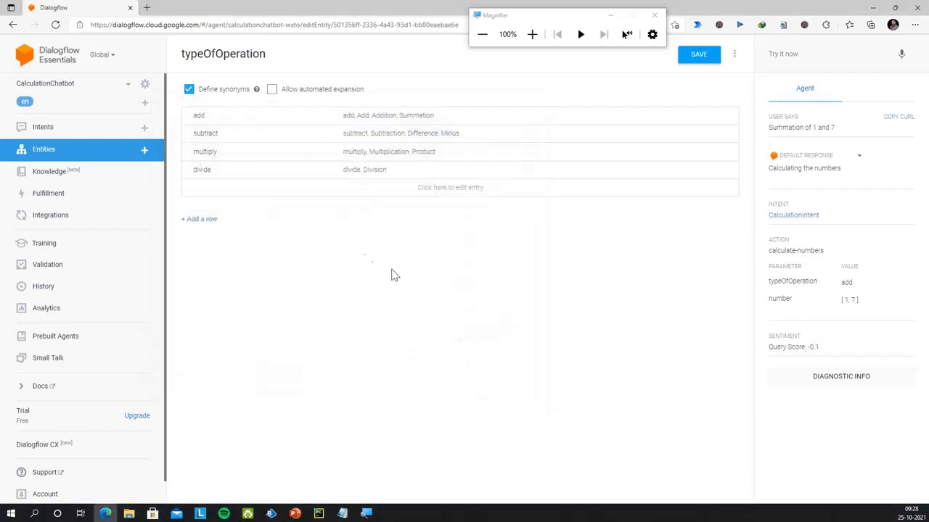
Shift Otherwise1 further right and link Start to the Type Of Operation? choice
{"action": "mouse_move", "coordinate": [270, 512]}
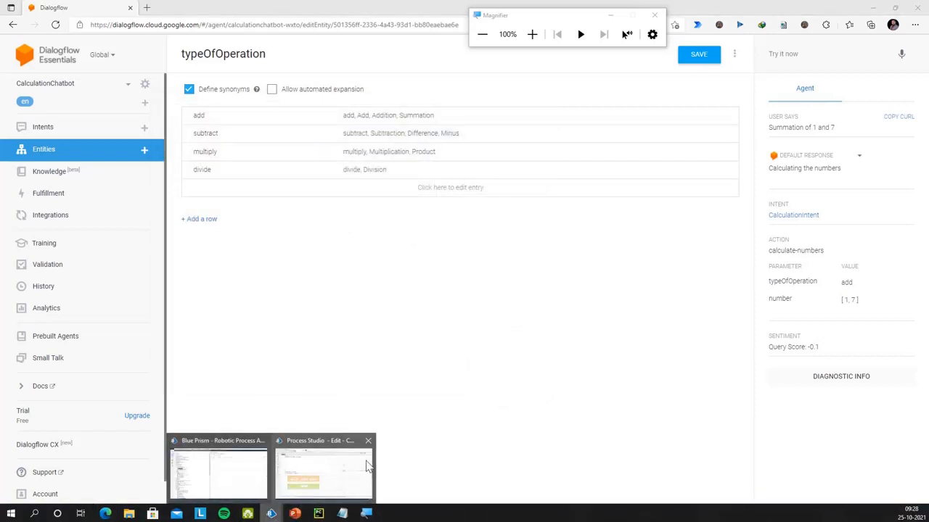
{"action": "left_click", "coordinate": [349, 469]}
{"action": "left_click_drag", "start_coordinate": [834, 231], "coordinate": [862, 231]}
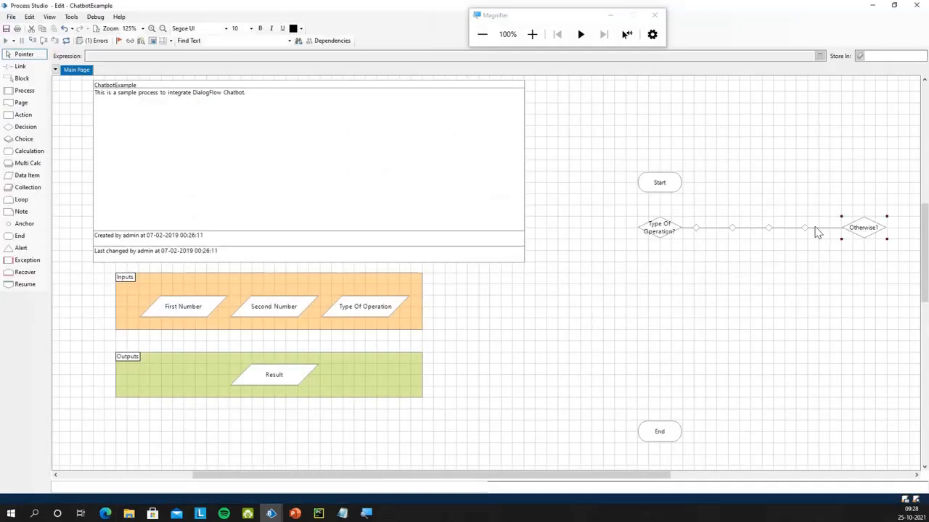
{"action": "left_click_drag", "start_coordinate": [732, 228], "coordinate": [818, 232]}
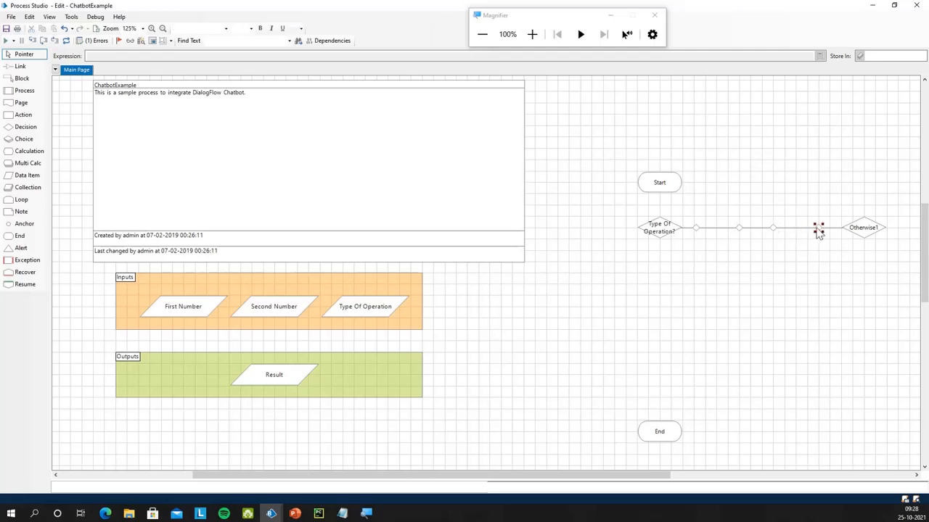
{"action": "left_click", "coordinate": [854, 232]}
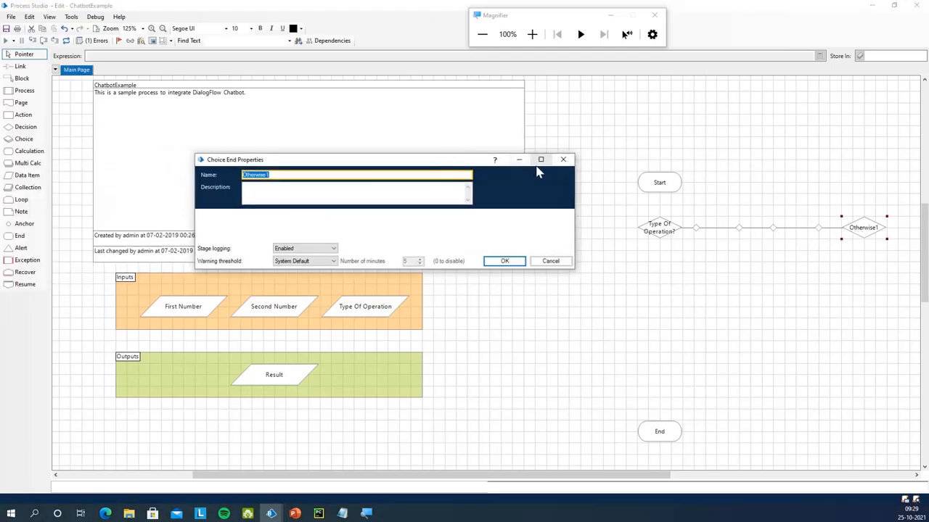
{"action": "left_click", "coordinate": [562, 158]}
{"action": "left_click", "coordinate": [876, 243]}
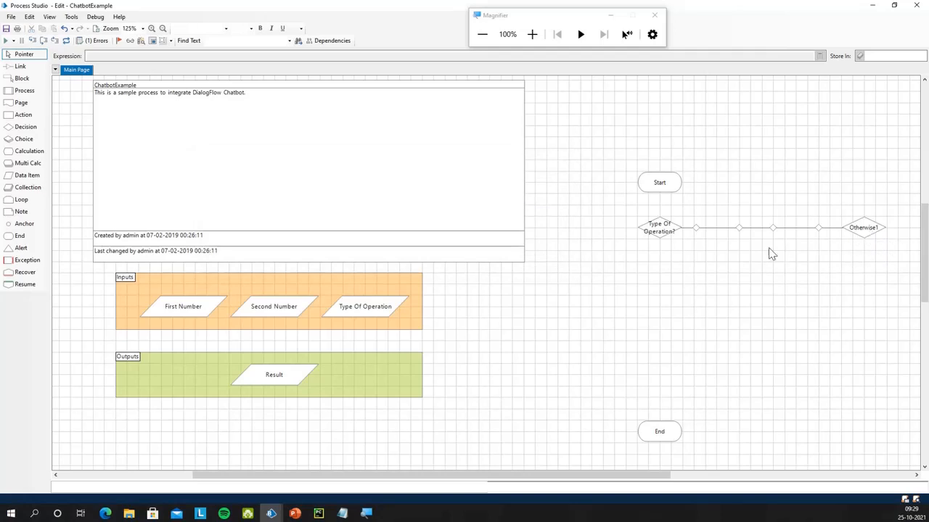
{"action": "key", "text": "l"}
{"action": "left_click_drag", "start_coordinate": [660, 212], "coordinate": [663, 231]}
Make the choice labels pink and bold, then add a calculation stage below the choice
{"action": "left_click", "coordinate": [662, 227]}
{"action": "left_click", "coordinate": [301, 29]}
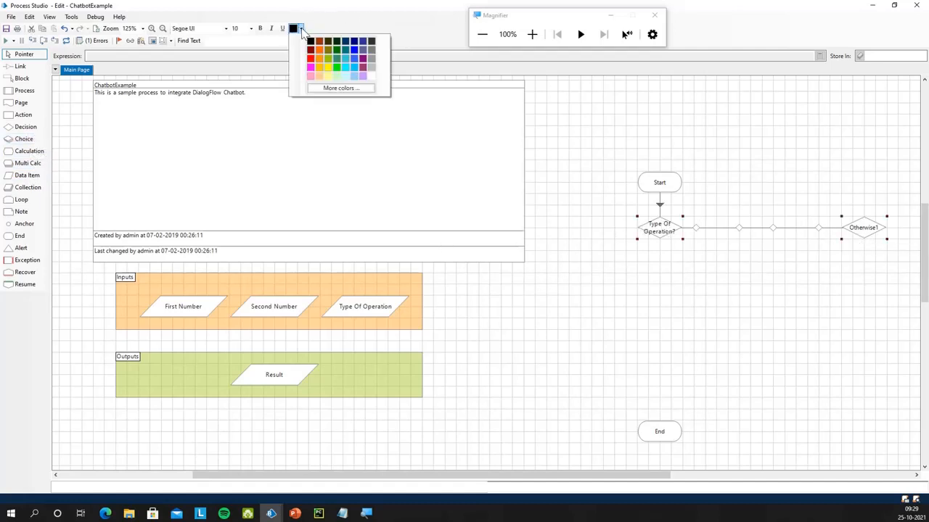
{"action": "left_click", "coordinate": [311, 68]}
{"action": "left_click", "coordinate": [260, 28]}
{"action": "left_click", "coordinate": [705, 248]}
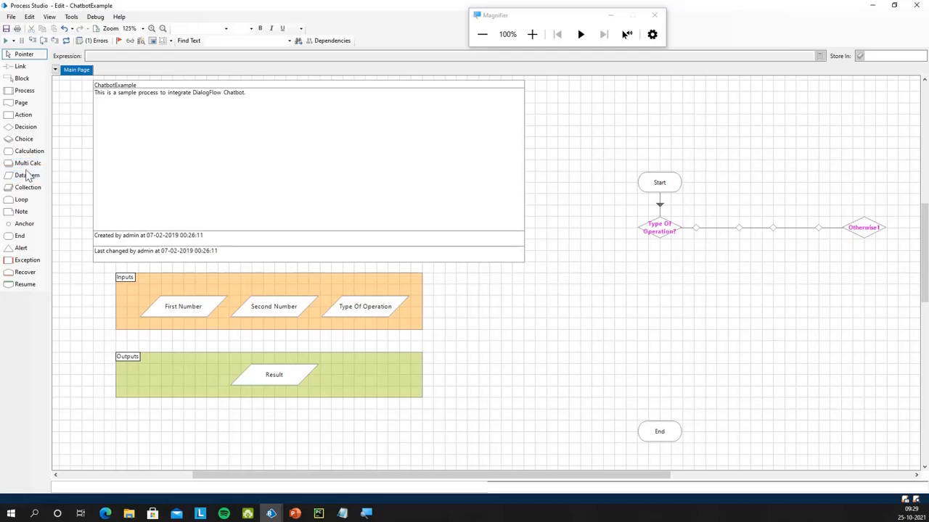
{"action": "left_click_drag", "start_coordinate": [28, 152], "coordinate": [695, 275]}
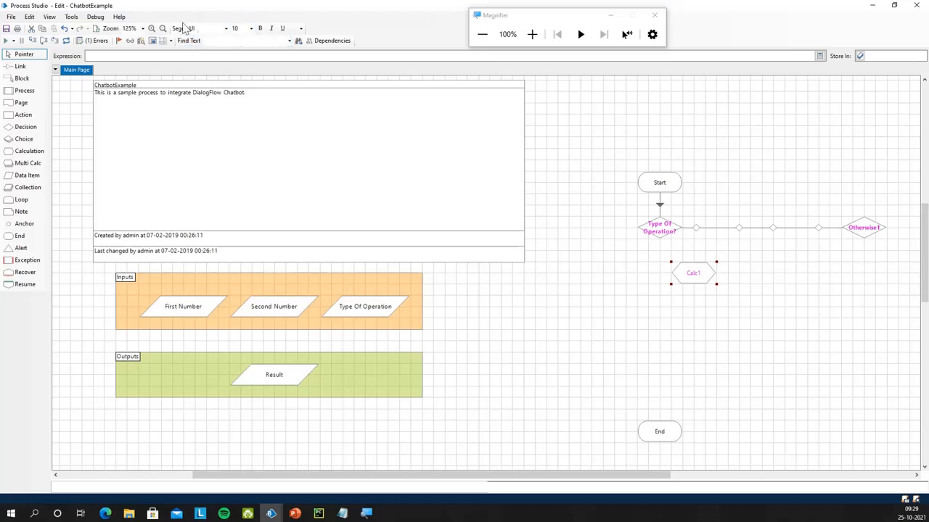
Make Calc1 Perform Addition, storing [First Number]+[Second Number] in Result
{"action": "left_click", "coordinate": [300, 29]}
{"action": "left_click", "coordinate": [307, 38]}
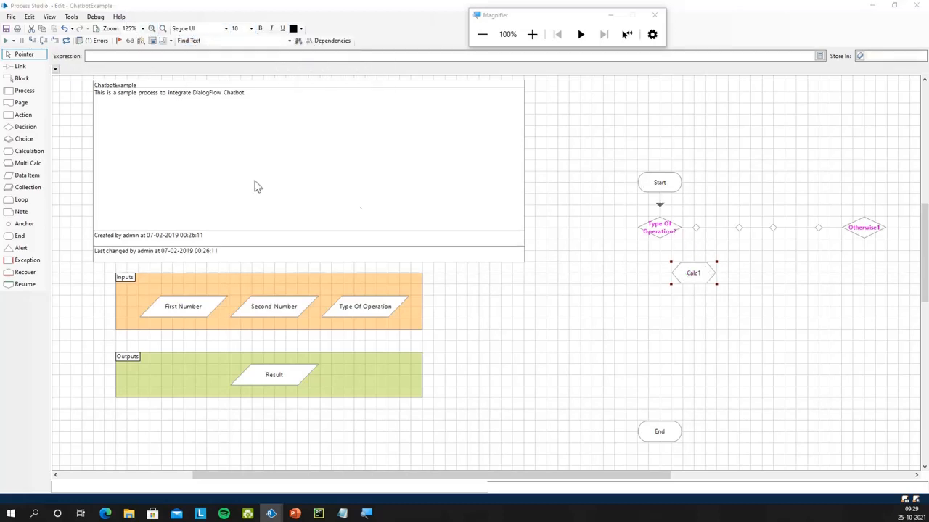
{"action": "left_click_drag", "start_coordinate": [346, 137], "coordinate": [451, 138]}
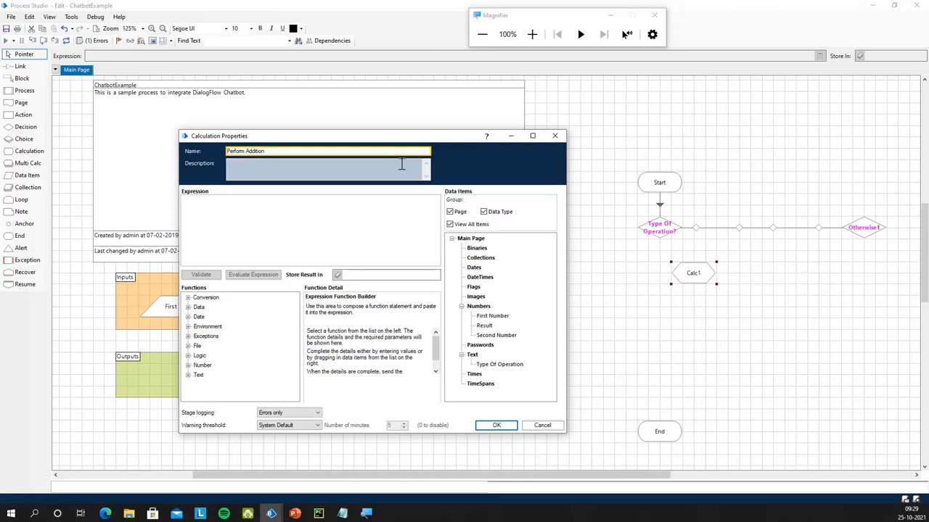
{"action": "left_click_drag", "start_coordinate": [491, 317], "coordinate": [239, 213]}
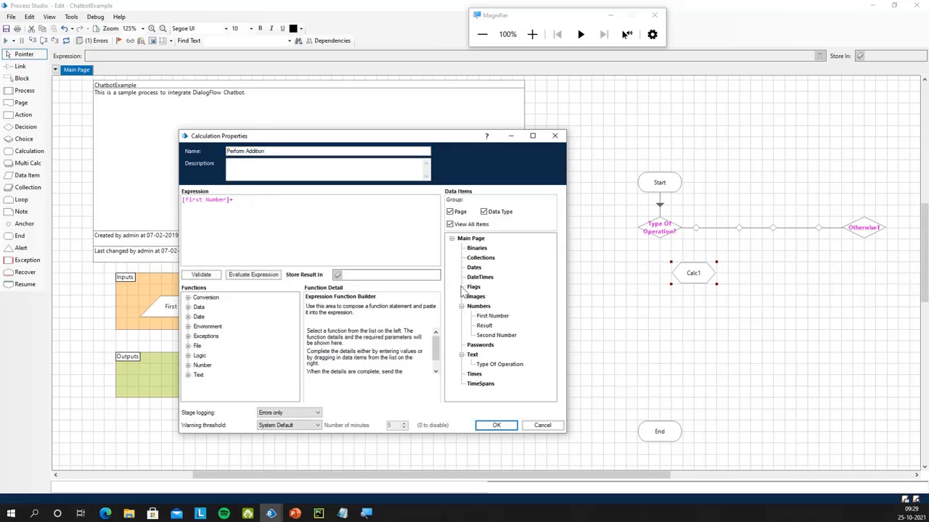
{"action": "left_click_drag", "start_coordinate": [497, 335], "coordinate": [383, 258]}
{"action": "left_click_drag", "start_coordinate": [484, 325], "coordinate": [395, 283]}
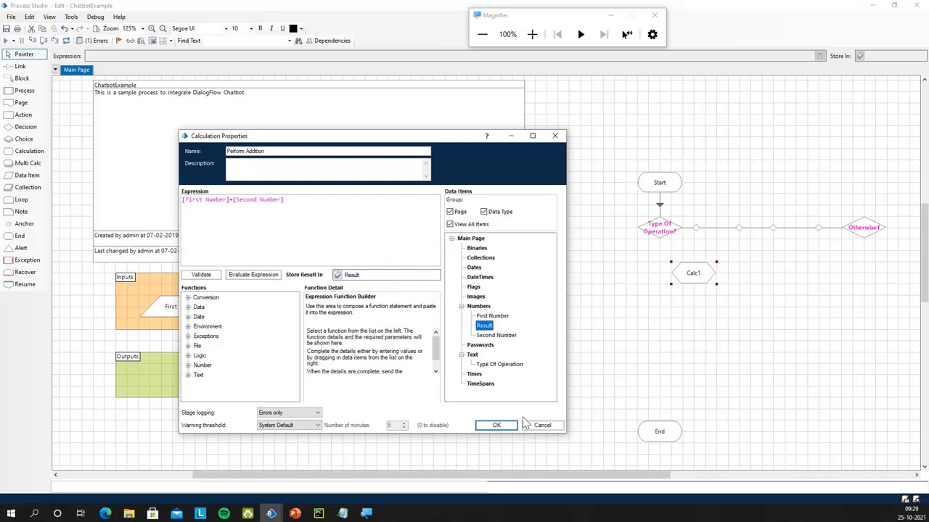
{"action": "left_click", "coordinate": [496, 426]}
Widen Perform Addition, duplicate it and arrange the two stages on the canvas
{"action": "left_click_drag", "start_coordinate": [716, 284], "coordinate": [726, 286]}
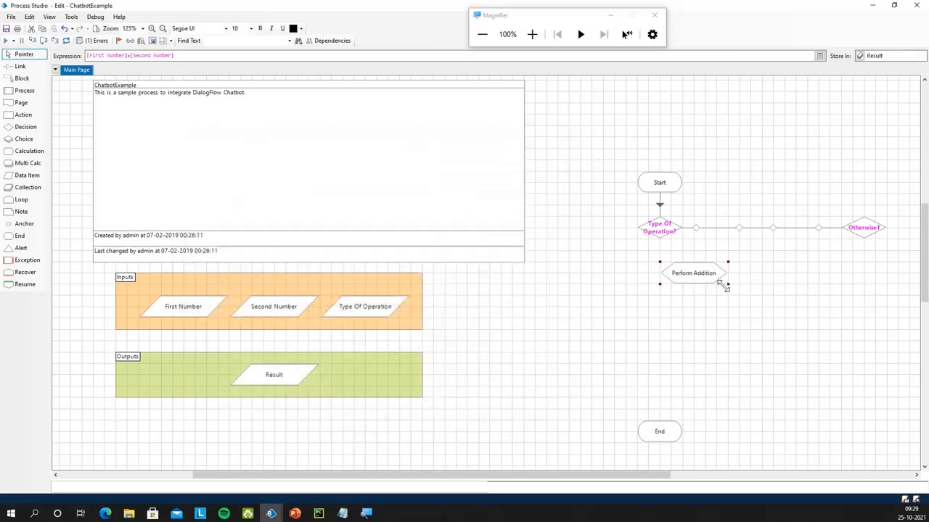
{"action": "key", "text": "ctrl+c"}
{"action": "key", "text": "ctrl+v"}
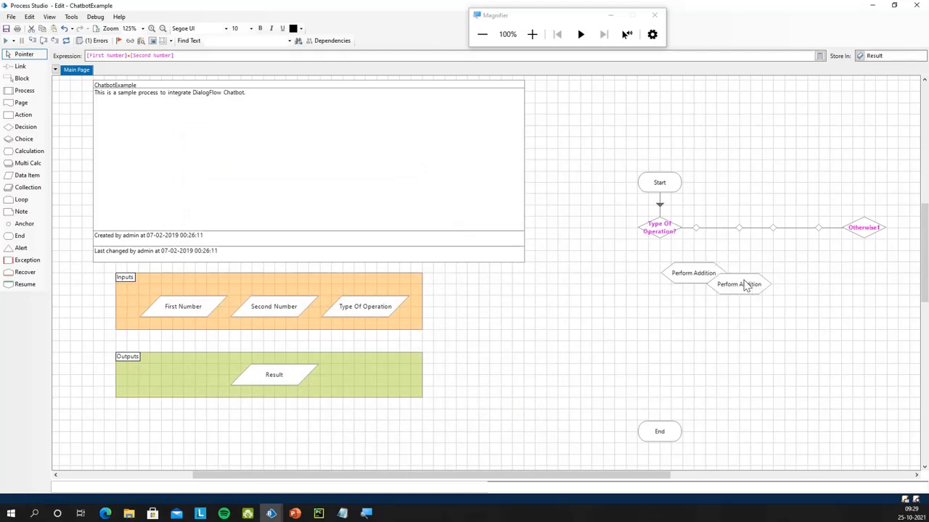
{"action": "left_click", "coordinate": [749, 284]}
{"action": "left_click_drag", "start_coordinate": [679, 285], "coordinate": [708, 366]}
{"action": "left_click_drag", "start_coordinate": [761, 286], "coordinate": [744, 335]}
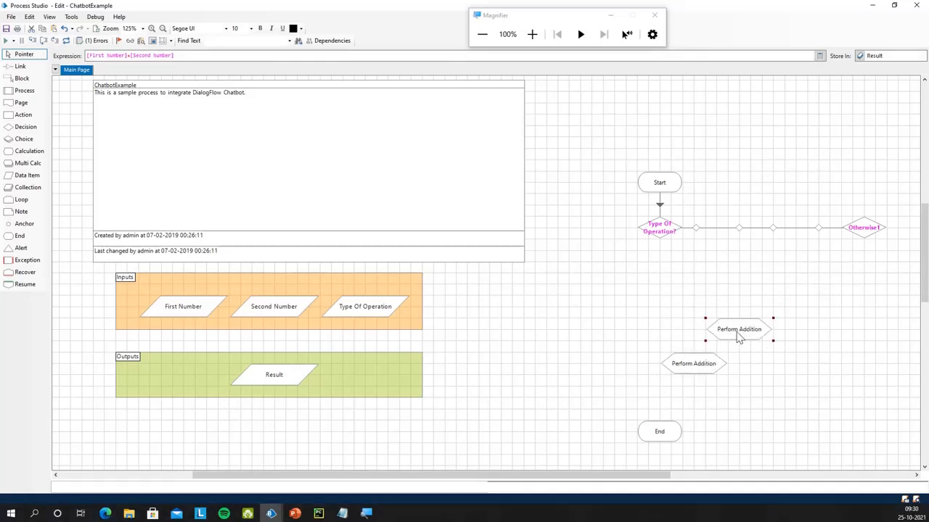
Rename the copy Perform Subtraction with expression [First Number]-[Second Number]
{"action": "double_click", "coordinate": [745, 326]}
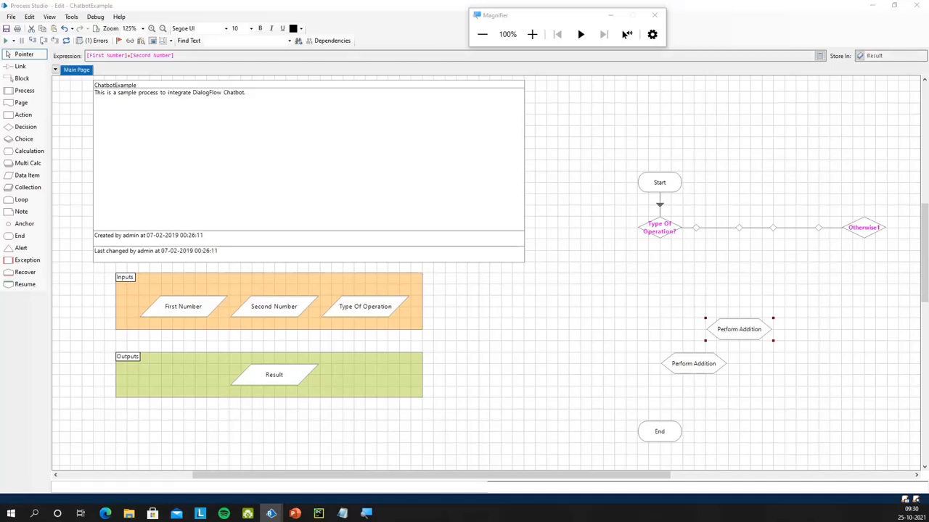
{"action": "double_click", "coordinate": [311, 179]}
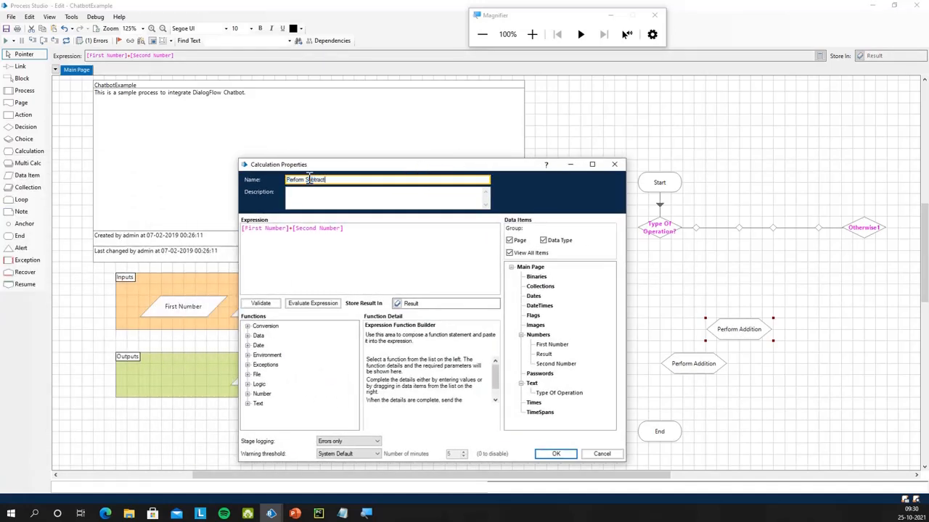
{"action": "type", "text": "Subtraction"}
{"action": "double_click", "coordinate": [289, 229]}
{"action": "type", "text": "-"}
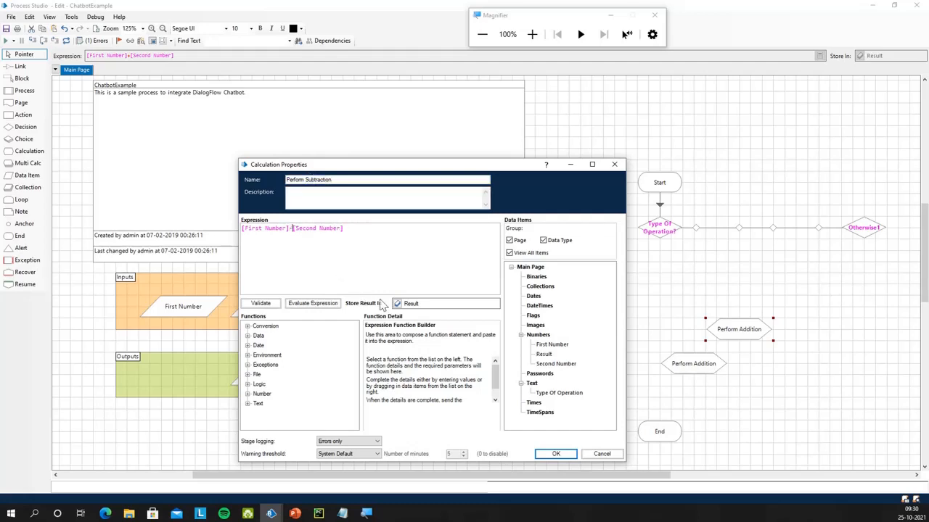
{"action": "left_click_drag", "start_coordinate": [543, 354], "coordinate": [441, 316]}
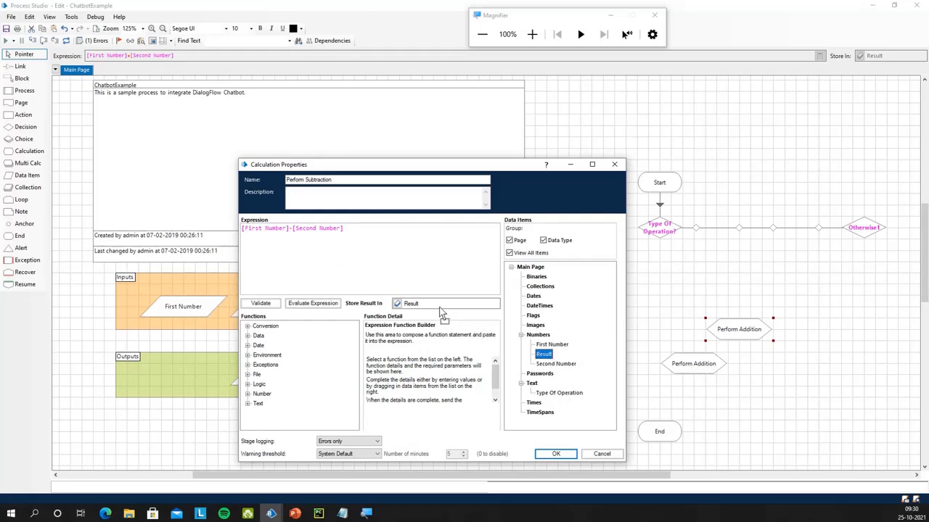
{"action": "left_click", "coordinate": [557, 455]}
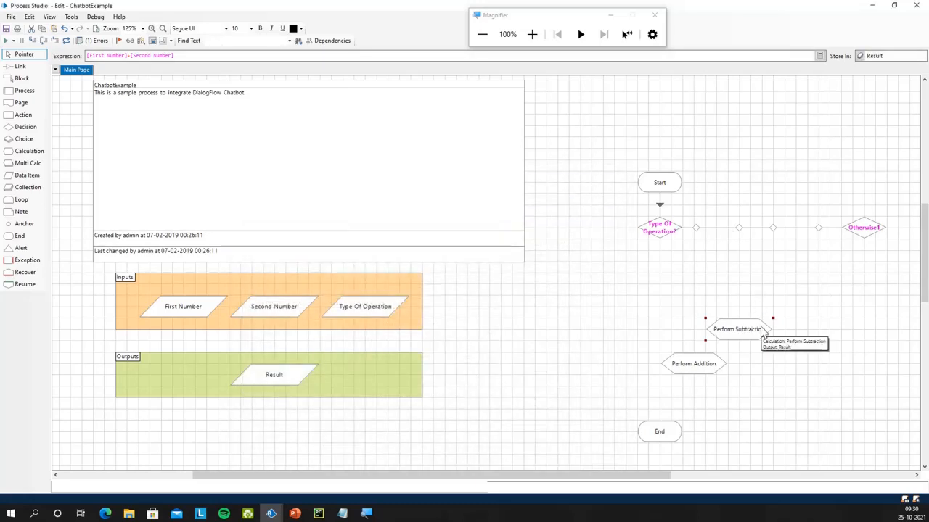
Duplicate it as Perform Multiplication, computing [First Number]*[Second Number]
{"action": "key", "text": "ctrl+c"}
{"action": "key", "text": "ctrl+v"}
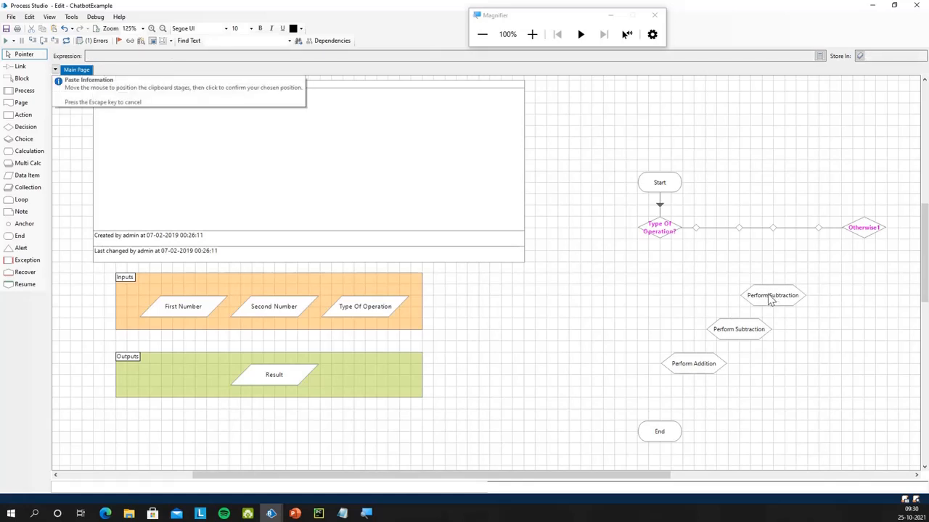
{"action": "left_click", "coordinate": [772, 301]}
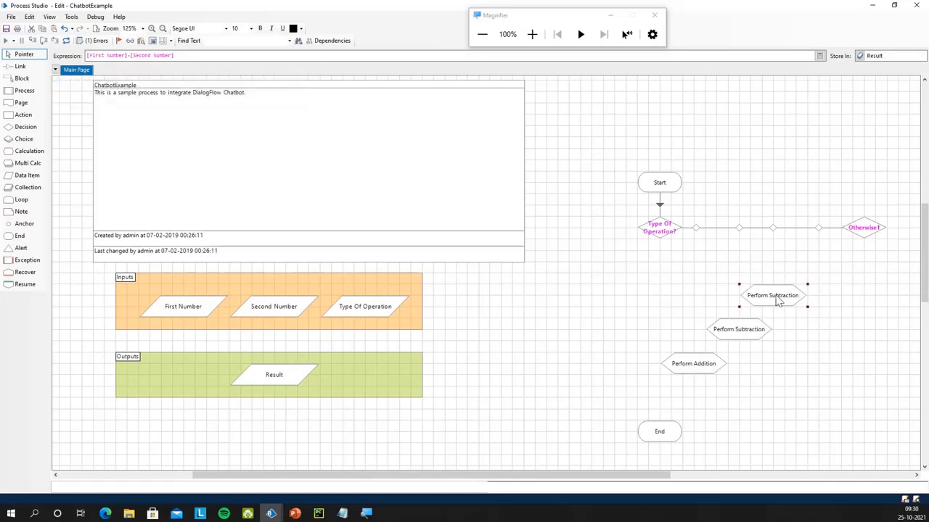
{"action": "double_click", "coordinate": [778, 301]}
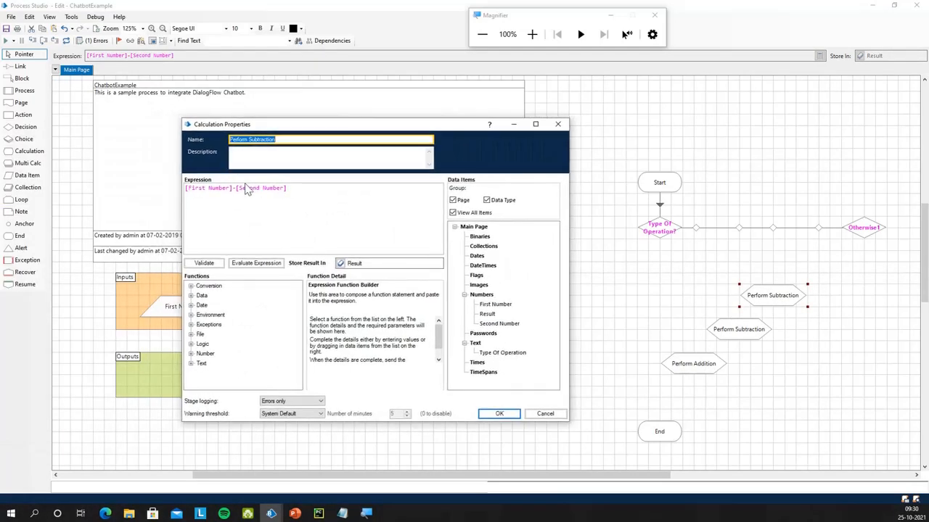
{"action": "left_click_drag", "start_coordinate": [233, 188], "coordinate": [237, 192]}
{"action": "left_click", "coordinate": [236, 192]}
{"action": "double_click", "coordinate": [255, 139]}
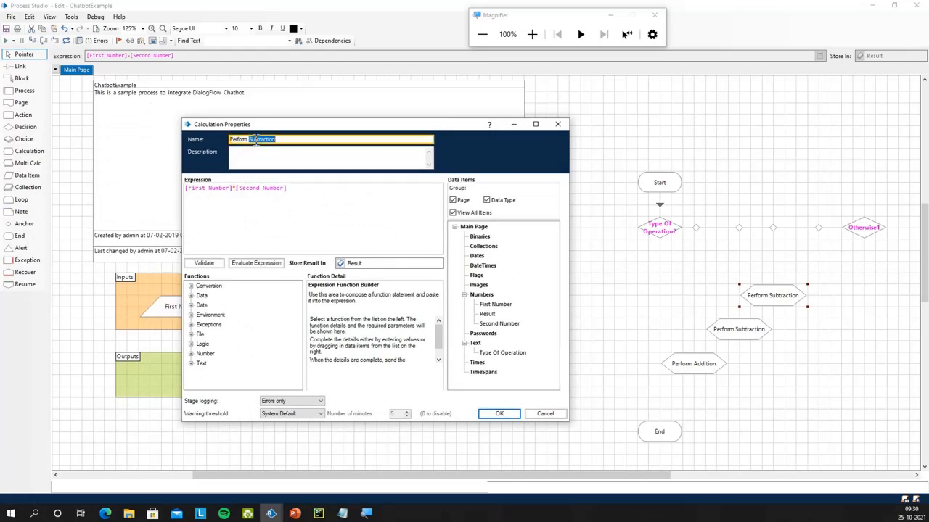
{"action": "type", "text": "Multiplication"}
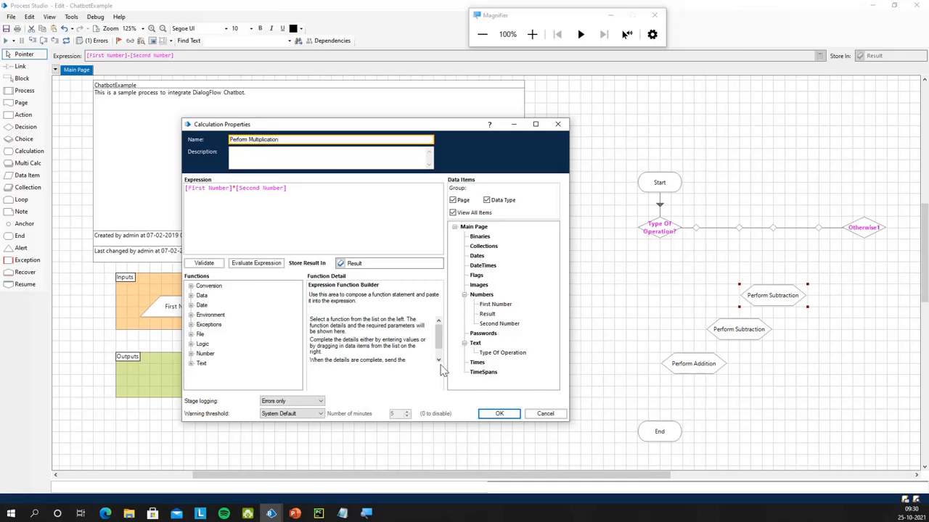
{"action": "left_click", "coordinate": [499, 413]}
Paste another copy of Perform Multiplication above the other calculations
{"action": "key", "text": "ctrl+c"}
{"action": "key", "text": "ctrl+v"}
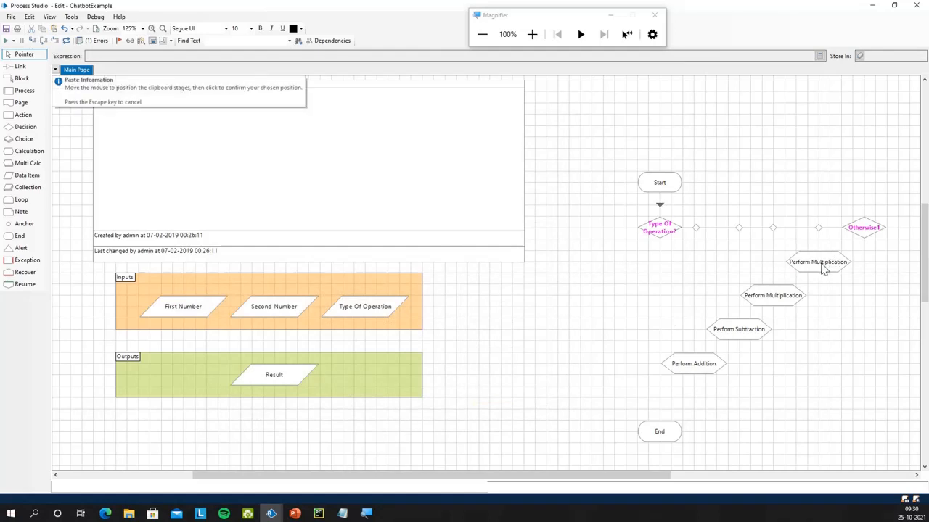
{"action": "left_click", "coordinate": [823, 268]}
Turn the copy into Perform Division with the validated expression [First Number]/[Second Number]
{"action": "double_click", "coordinate": [824, 268]}
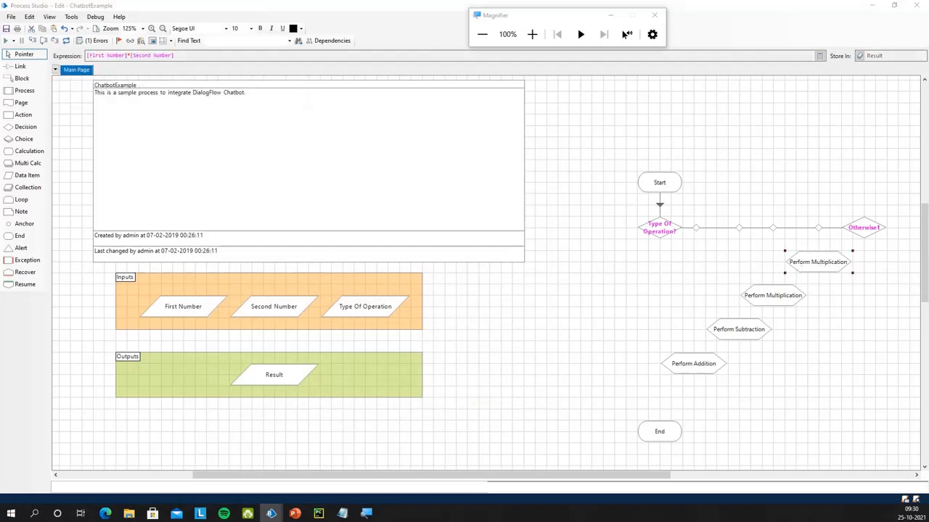
{"action": "left_click", "coordinate": [388, 169]}
{"action": "key", "text": "BackSpace"}
{"action": "type", "text": "/"}
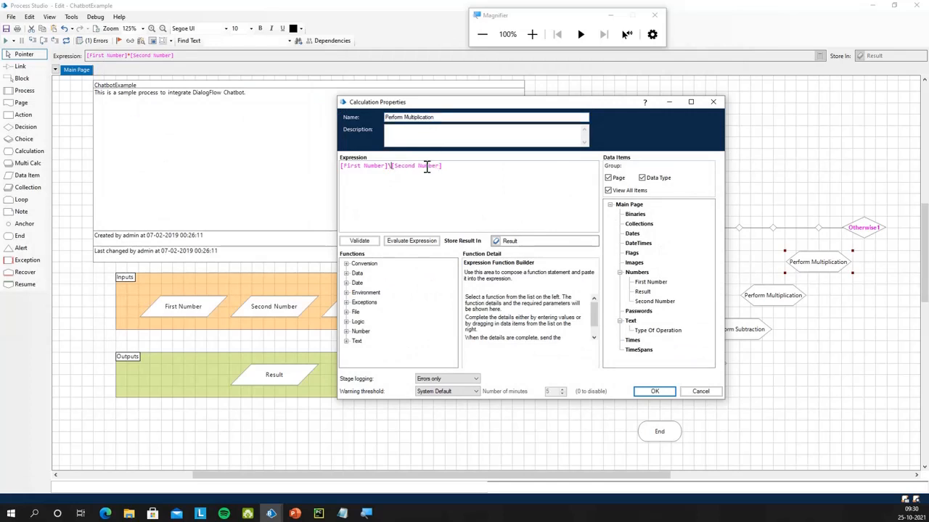
{"action": "key", "text": "BackSpace"}
{"action": "type", "text": "/"}
{"action": "left_click_drag", "start_coordinate": [433, 117], "coordinate": [404, 123]}
{"action": "type", "text": "Divis"}
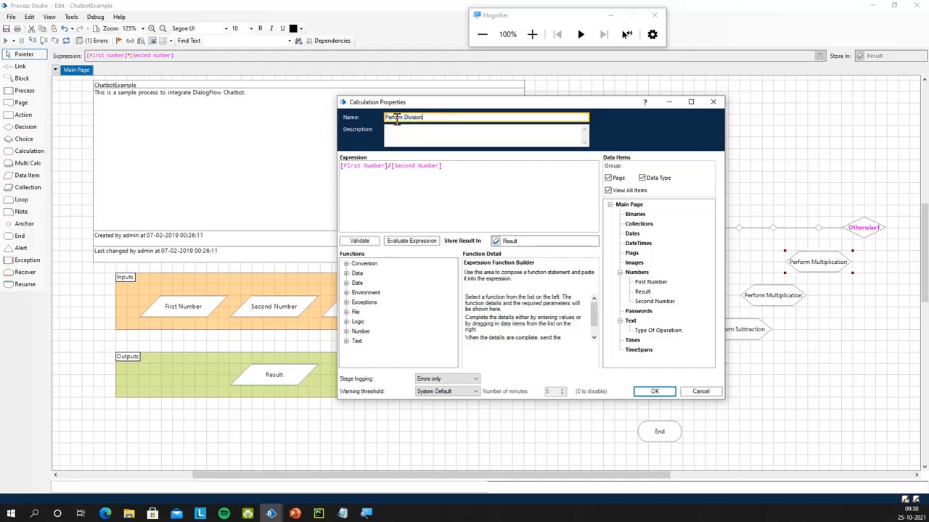
{"action": "left_click", "coordinate": [359, 240]}
{"action": "left_click", "coordinate": [529, 270]}
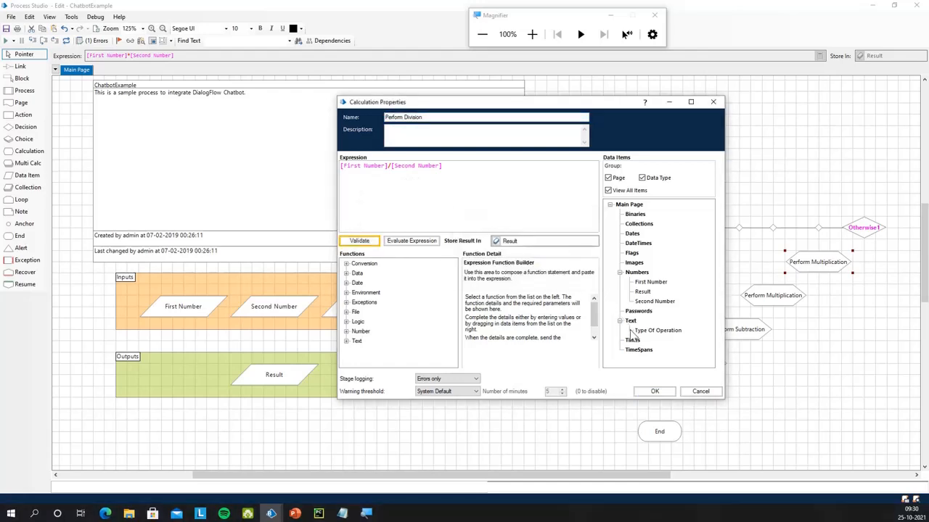
{"action": "left_click", "coordinate": [655, 390]}
Link the Addition, Subtraction, Multiplication and Division choices to their calculation stages
{"action": "key", "text": "l"}
{"action": "left_click_drag", "start_coordinate": [701, 265], "coordinate": [696, 366]}
{"action": "left_click_drag", "start_coordinate": [741, 257], "coordinate": [748, 338]}
{"action": "key", "text": "Escape"}
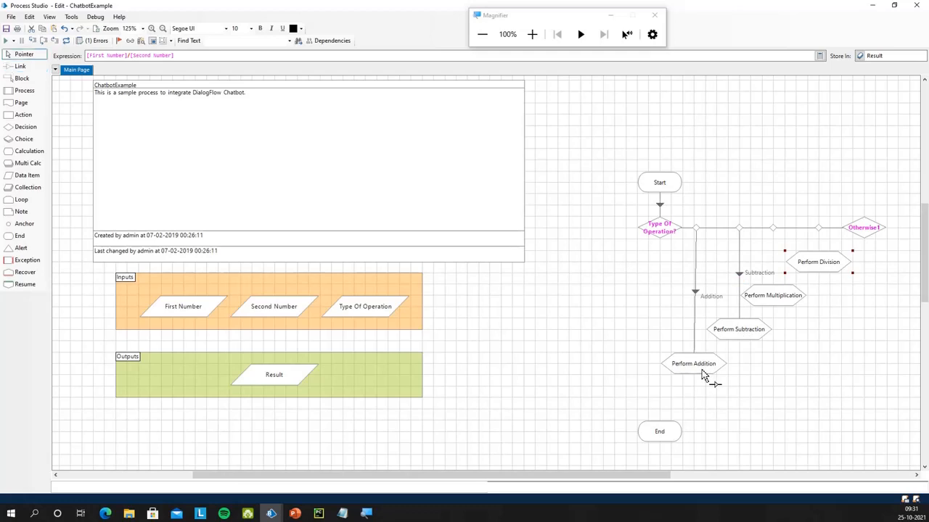
{"action": "left_click", "coordinate": [706, 370]}
{"action": "left_click_drag", "start_coordinate": [697, 227], "coordinate": [704, 228]}
{"action": "left_click_drag", "start_coordinate": [712, 367], "coordinate": [721, 365]}
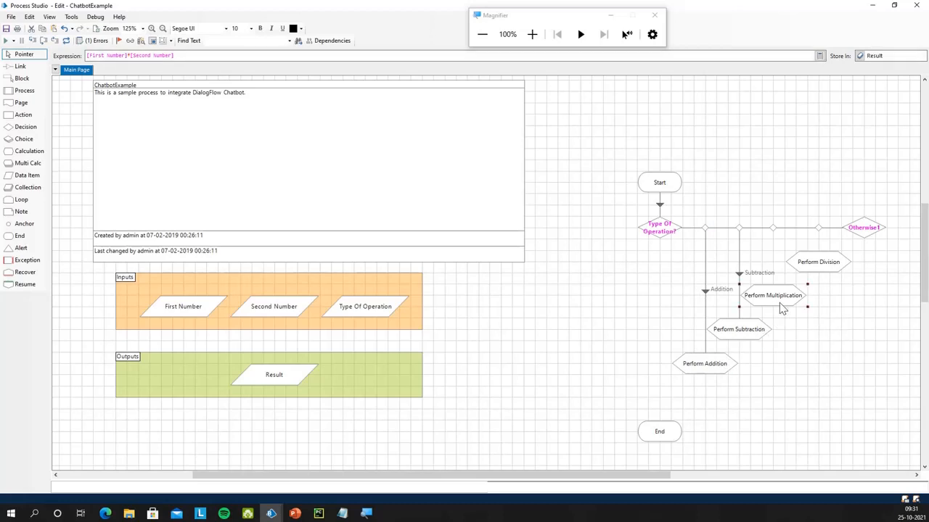
{"action": "key", "text": "x"}
{"action": "left_click_drag", "start_coordinate": [773, 228], "coordinate": [775, 291]}
{"action": "left_click_drag", "start_coordinate": [831, 271], "coordinate": [840, 339]}
{"action": "key", "text": "x"}
{"action": "left_click_drag", "start_coordinate": [820, 232], "coordinate": [832, 330]}
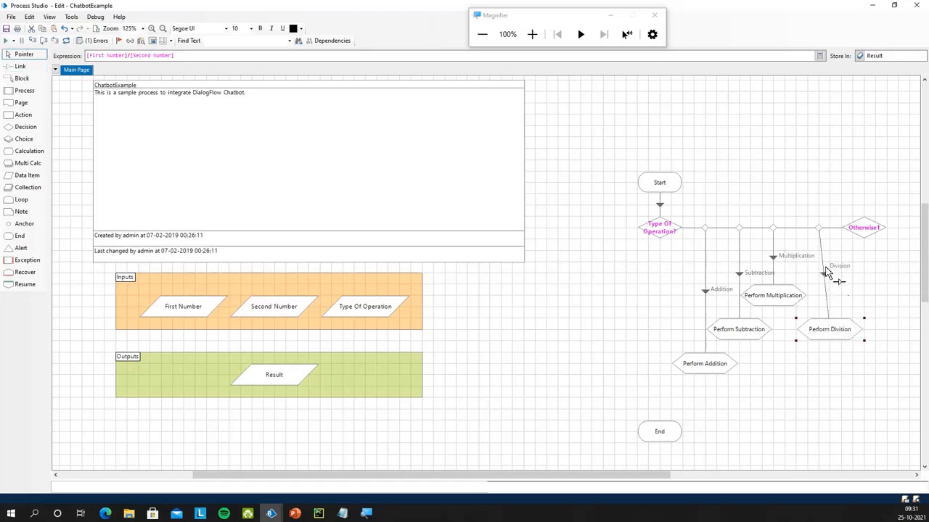
{"action": "left_click_drag", "start_coordinate": [815, 231], "coordinate": [830, 229]}
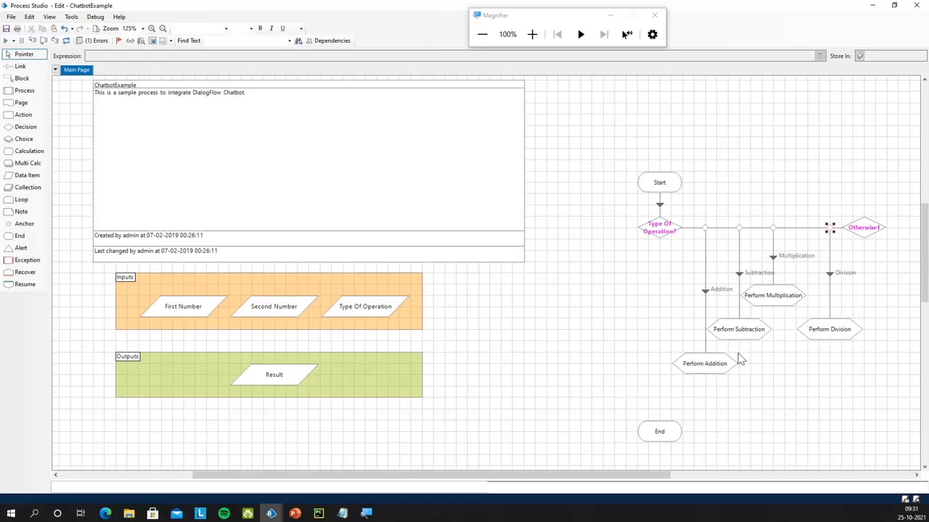
Line the four calculations up in a row under straight links, and drop an anchor below them
{"action": "left_click_drag", "start_coordinate": [675, 436], "coordinate": [798, 419]}
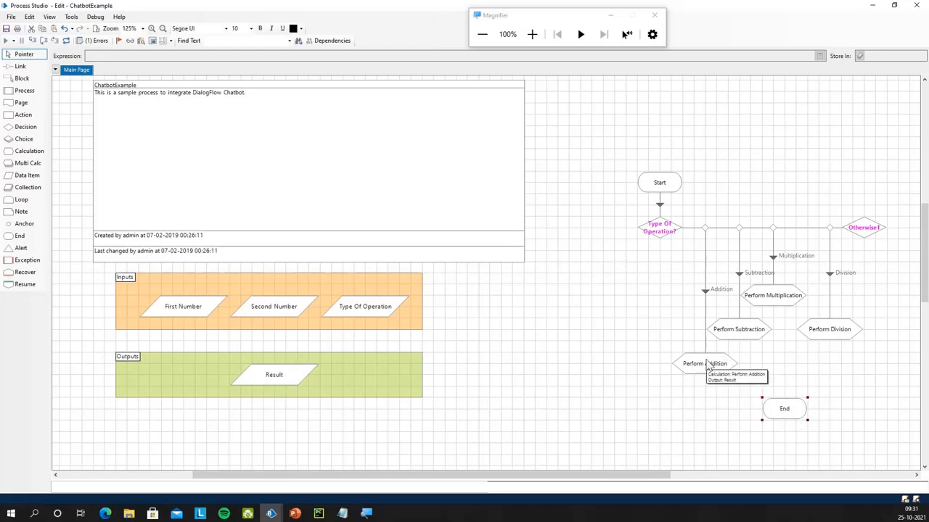
{"action": "left_click_drag", "start_coordinate": [608, 155], "coordinate": [592, 243]}
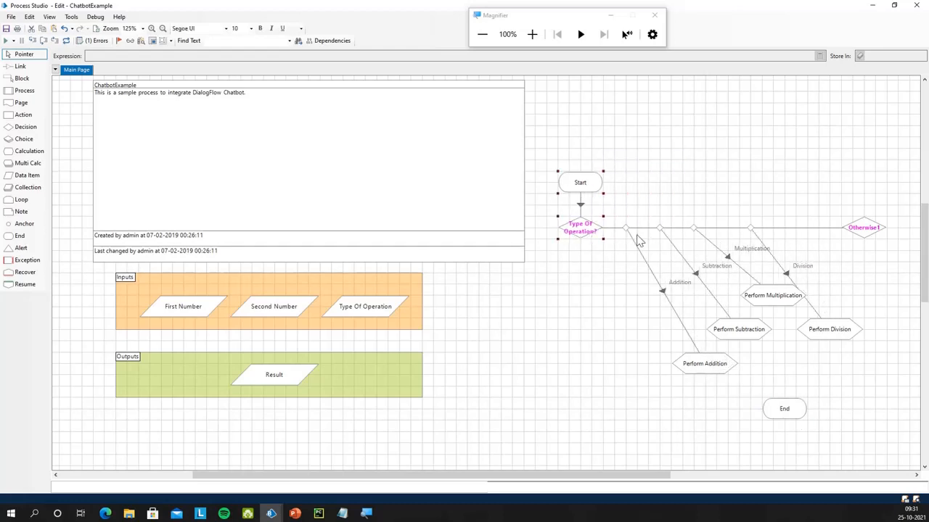
{"action": "left_click_drag", "start_coordinate": [703, 367], "coordinate": [620, 307]}
{"action": "left_click_drag", "start_coordinate": [660, 228], "coordinate": [682, 228]}
{"action": "left_click_drag", "start_coordinate": [732, 334], "coordinate": [697, 310]}
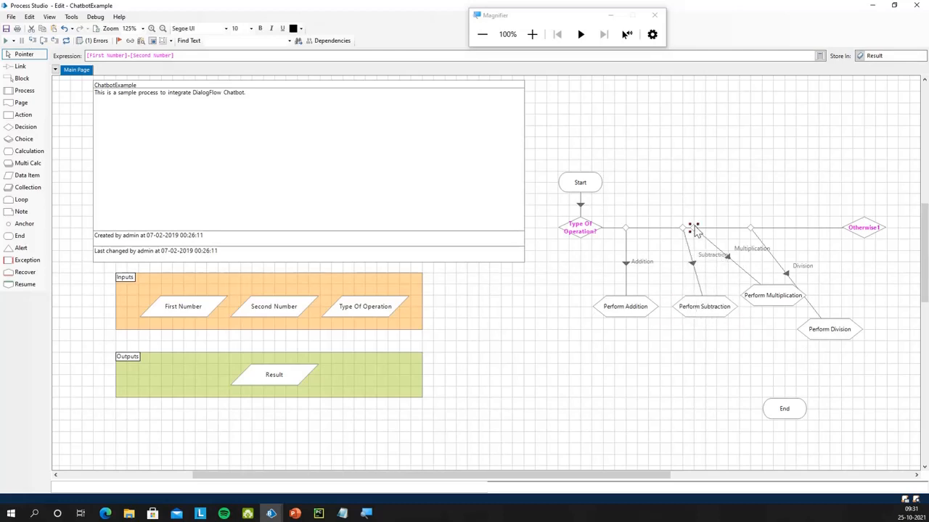
{"action": "left_click_drag", "start_coordinate": [694, 226], "coordinate": [744, 226]}
{"action": "left_click_drag", "start_coordinate": [682, 228], "coordinate": [707, 229]}
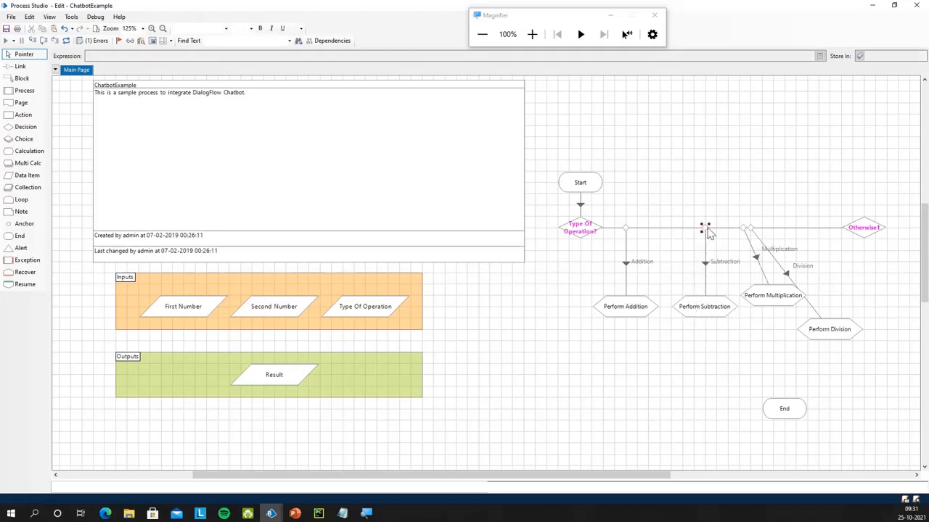
{"action": "left_click_drag", "start_coordinate": [824, 332], "coordinate": [858, 320]}
{"action": "left_click_drag", "start_coordinate": [755, 229], "coordinate": [827, 231]}
{"action": "left_click_drag", "start_coordinate": [744, 228], "coordinate": [773, 229]}
{"action": "left_click_drag", "start_coordinate": [784, 298], "coordinate": [795, 310]}
{"action": "left_click_drag", "start_coordinate": [773, 229], "coordinate": [784, 229]}
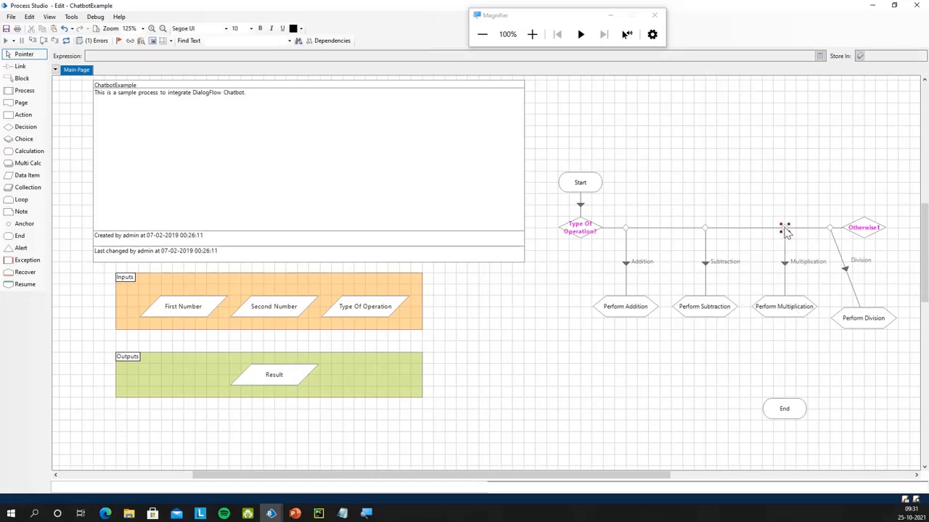
{"action": "left_click_drag", "start_coordinate": [861, 231], "coordinate": [897, 231]}
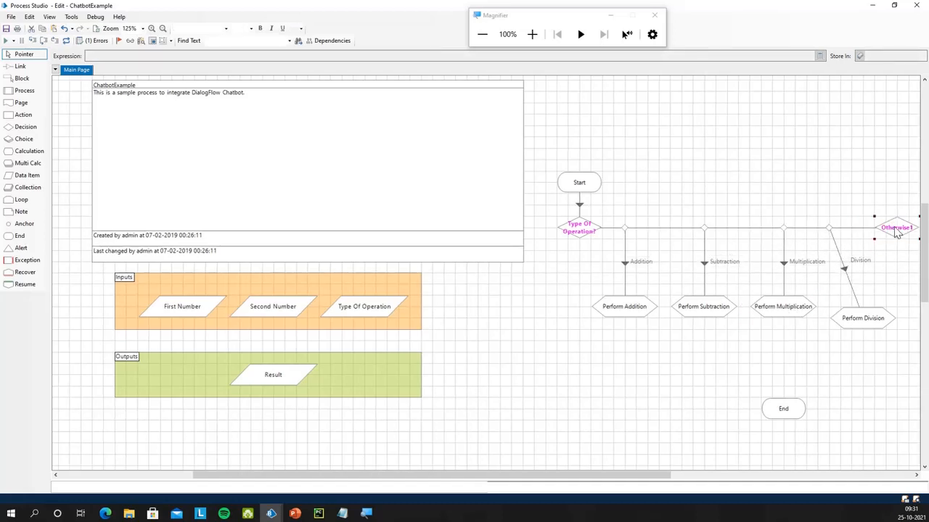
{"action": "left_click_drag", "start_coordinate": [831, 230], "coordinate": [853, 229]}
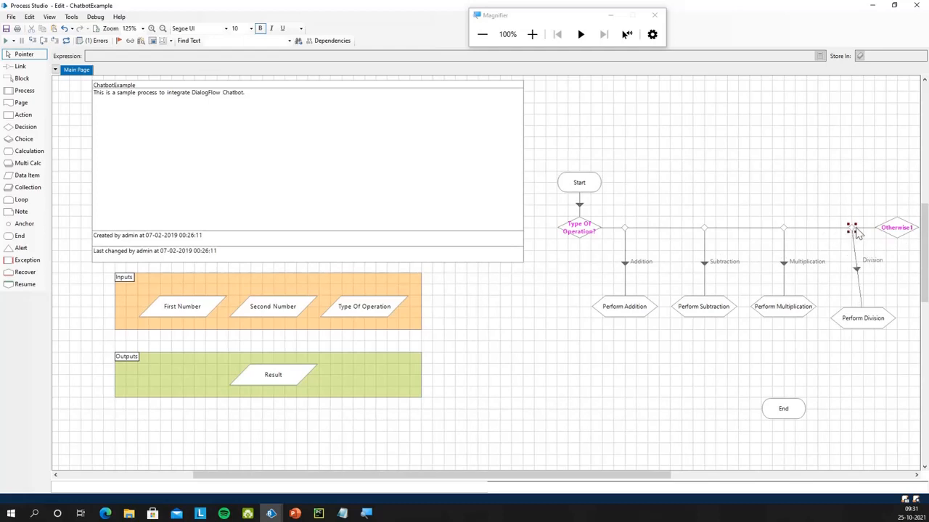
{"action": "left_click_drag", "start_coordinate": [861, 316], "coordinate": [867, 308]}
{"action": "left_click_drag", "start_coordinate": [853, 230], "coordinate": [882, 236]}
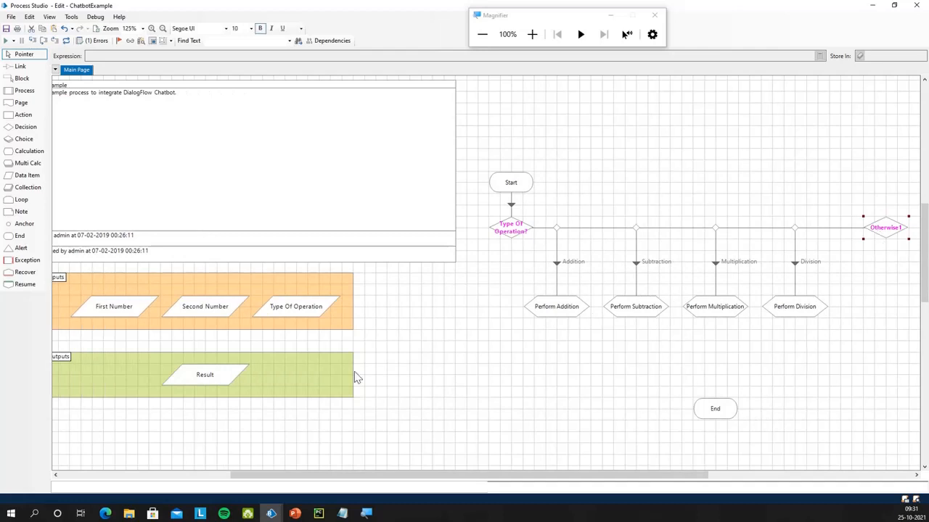
{"action": "left_click_drag", "start_coordinate": [24, 223], "coordinate": [797, 355]}
Paste anchors below Perform Subtraction and Perform Addition, and move End right of them
{"action": "key", "text": "ctrl+c"}
{"action": "key", "text": "ctrl+v"}
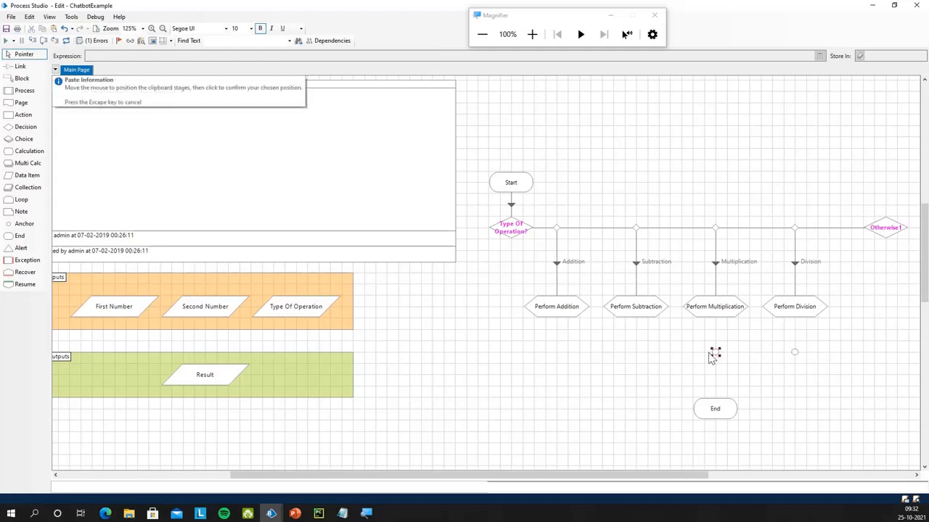
{"action": "left_click", "coordinate": [635, 354]}
{"action": "key", "text": "ctrl+v"}
{"action": "left_click", "coordinate": [557, 357]}
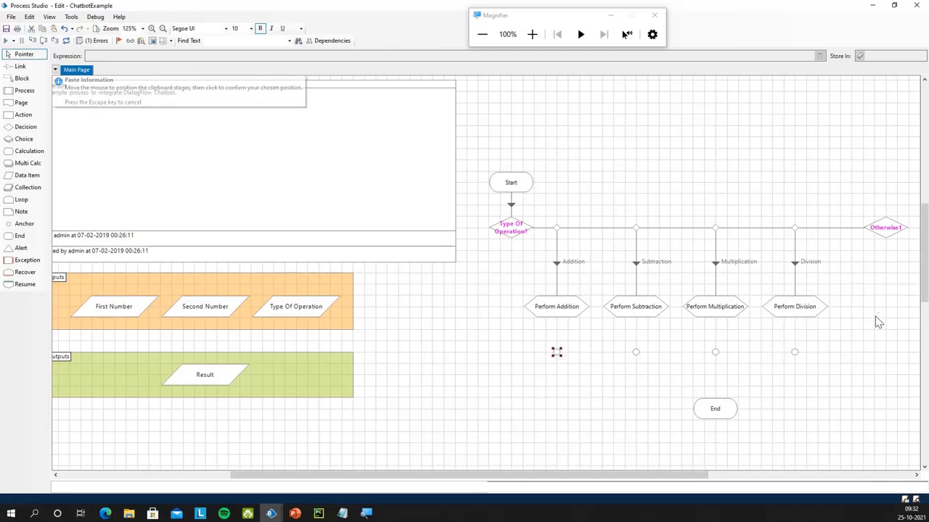
{"action": "left_click_drag", "start_coordinate": [716, 410], "coordinate": [854, 357]}
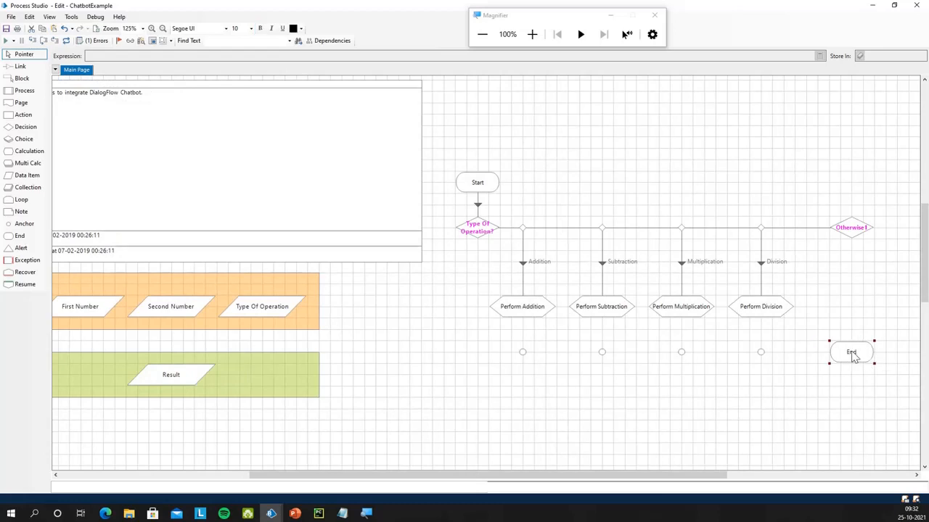
Copy Perform Division below Otherwise1 and make it Set -1, replacing the division expression
{"action": "left_click", "coordinate": [771, 312]}
{"action": "key", "text": "ctrl+c"}
{"action": "key", "text": "ctrl+v"}
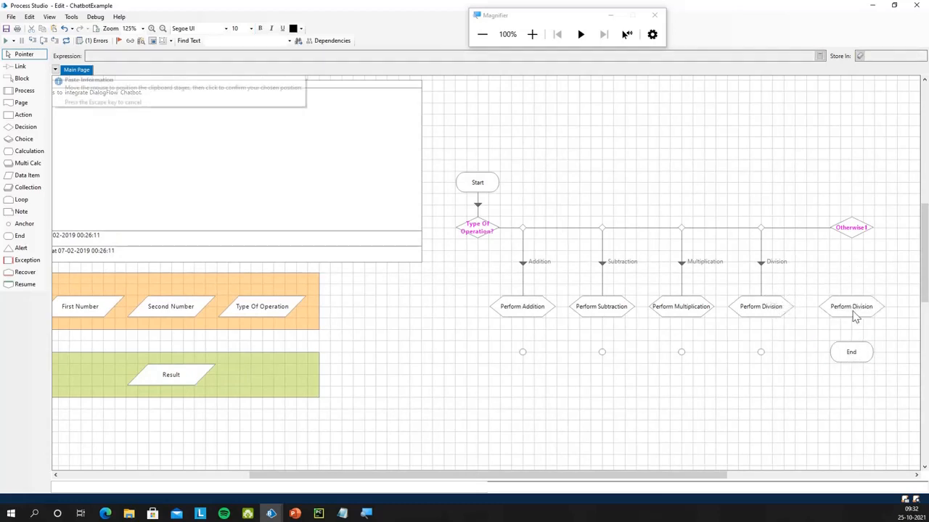
{"action": "left_click", "coordinate": [853, 315]}
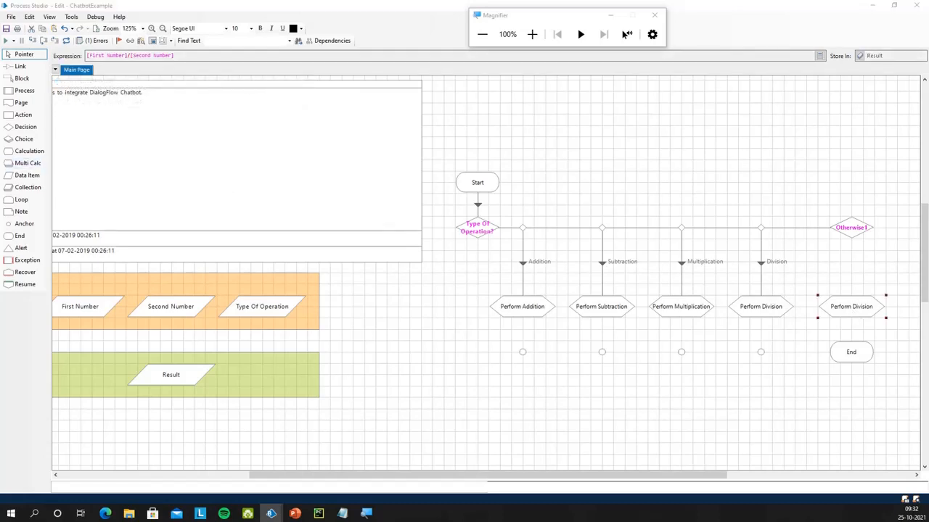
{"action": "double_click", "coordinate": [852, 312]}
{"action": "left_click", "coordinate": [430, 143]}
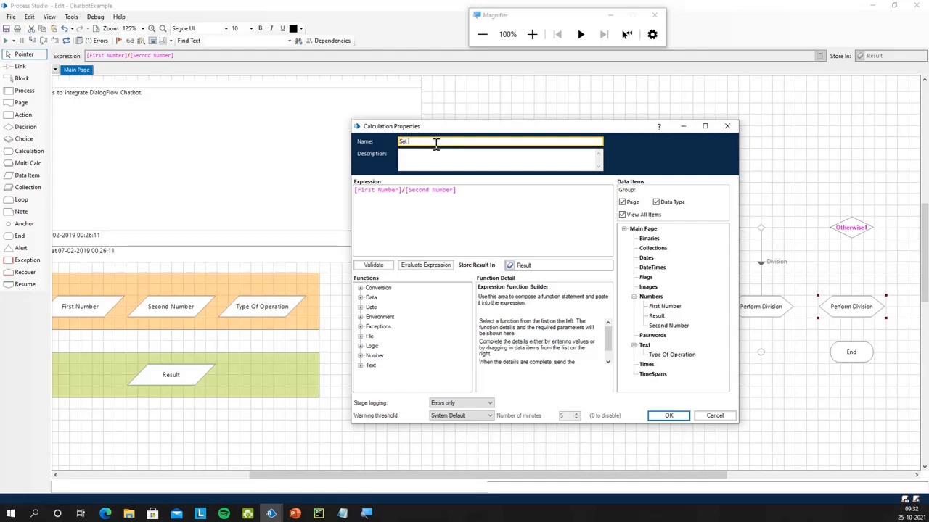
{"action": "left_click_drag", "start_coordinate": [458, 193], "coordinate": [336, 194]}
{"action": "key", "text": "BackSpace"}
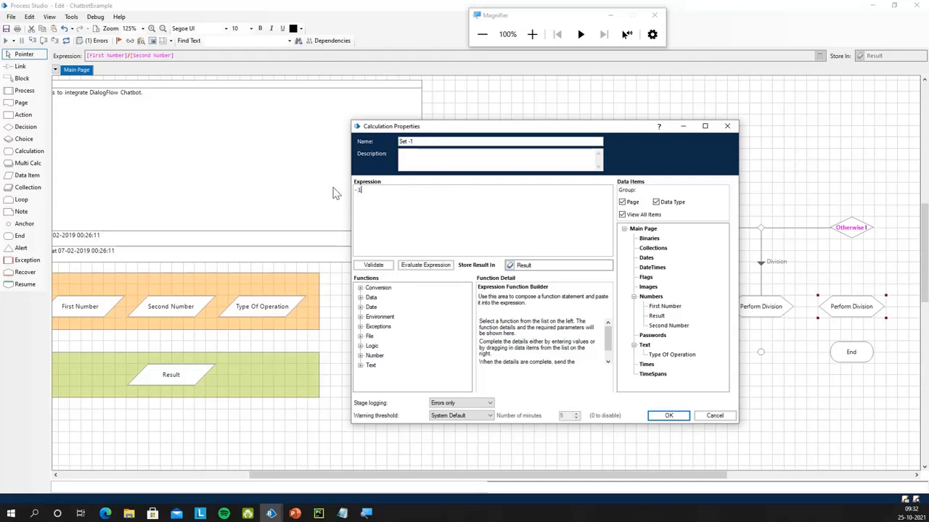
{"action": "left_click", "coordinate": [667, 415]}
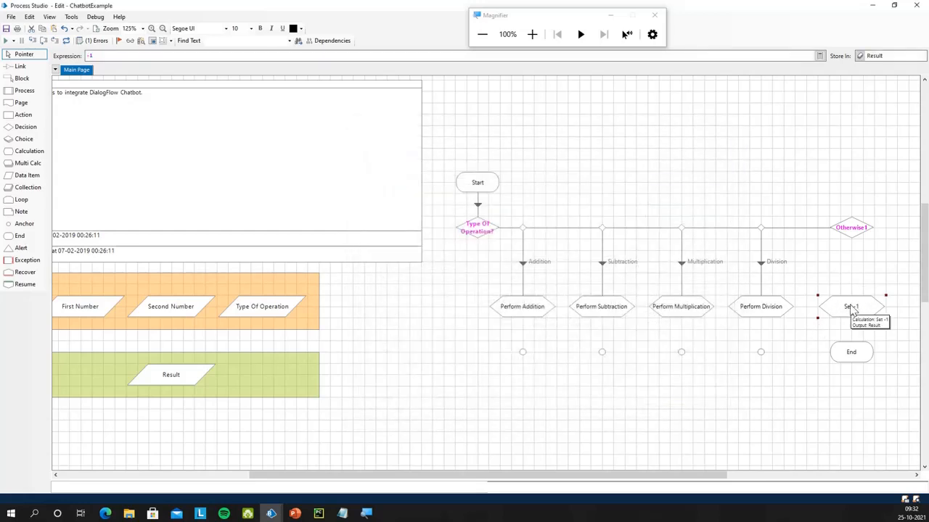
Link Otherwise1 to Set -1 and each calculation stage to the anchor below it
{"action": "left_click_drag", "start_coordinate": [855, 230], "coordinate": [853, 365]}
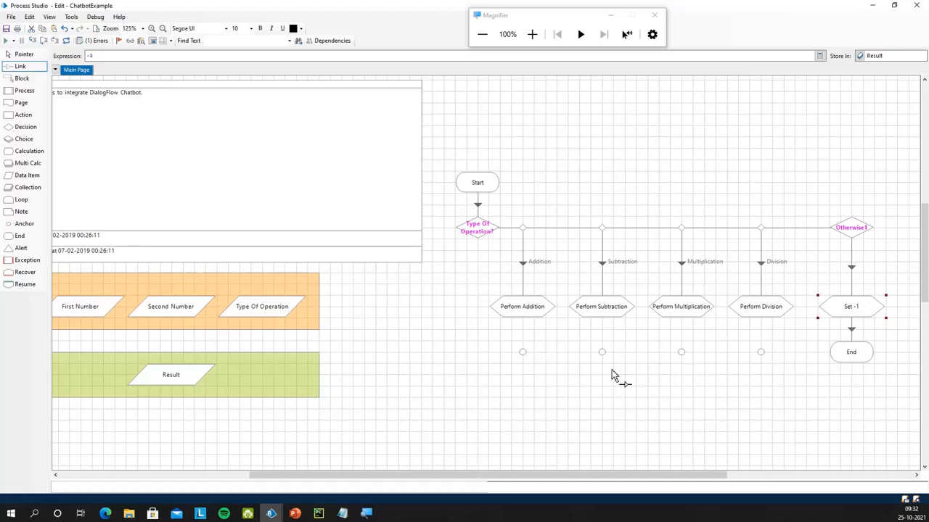
{"action": "left_click_drag", "start_coordinate": [525, 321], "coordinate": [851, 353]}
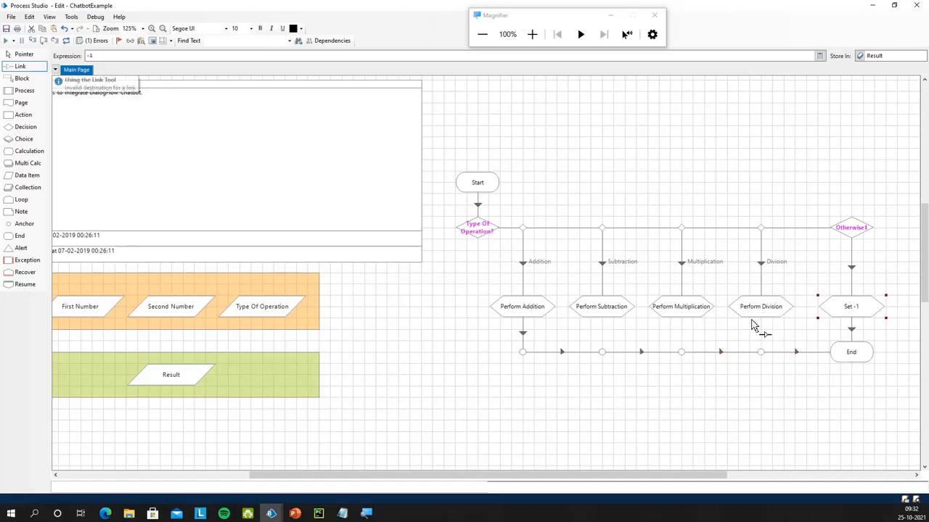
{"action": "left_click_drag", "start_coordinate": [763, 315], "coordinate": [761, 356]}
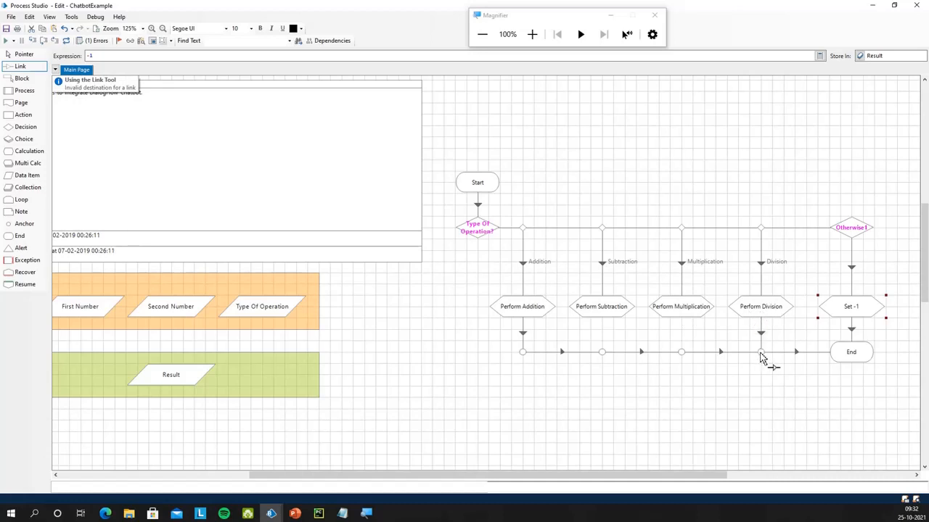
{"action": "left_click_drag", "start_coordinate": [685, 320], "coordinate": [683, 354]}
{"action": "left_click_drag", "start_coordinate": [601, 316], "coordinate": [603, 353]}
{"action": "key", "text": "Escape"}
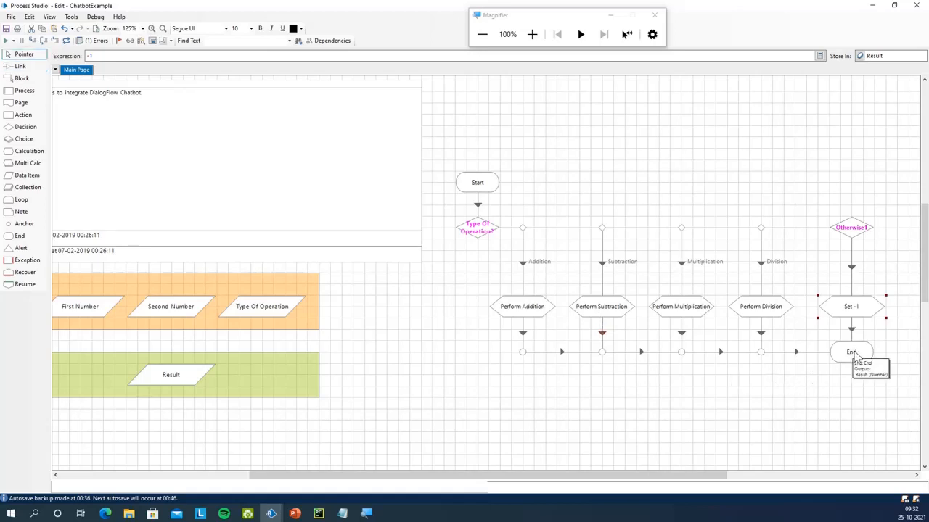
{"action": "left_click", "coordinate": [868, 403]}
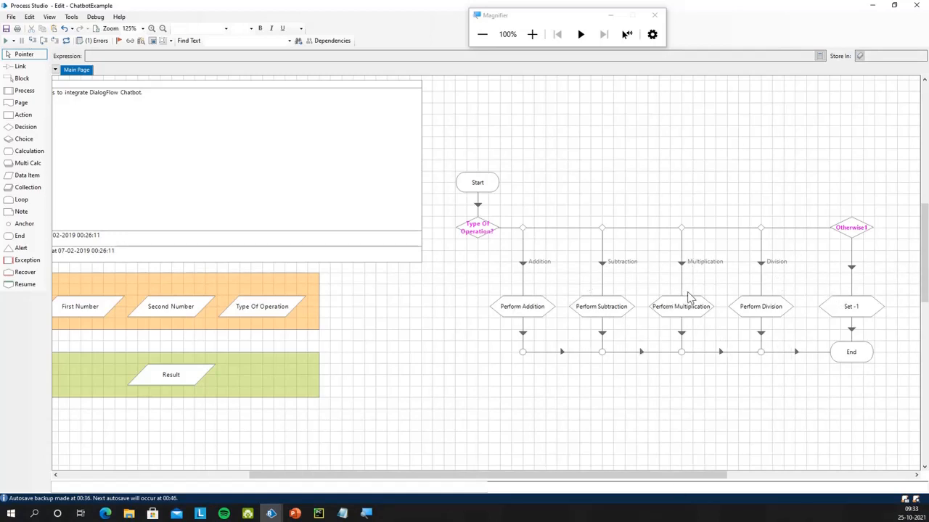
Run from the Start stage to the decision and set Type Of Operation's current value to divide
{"action": "right_click", "coordinate": [472, 177]}
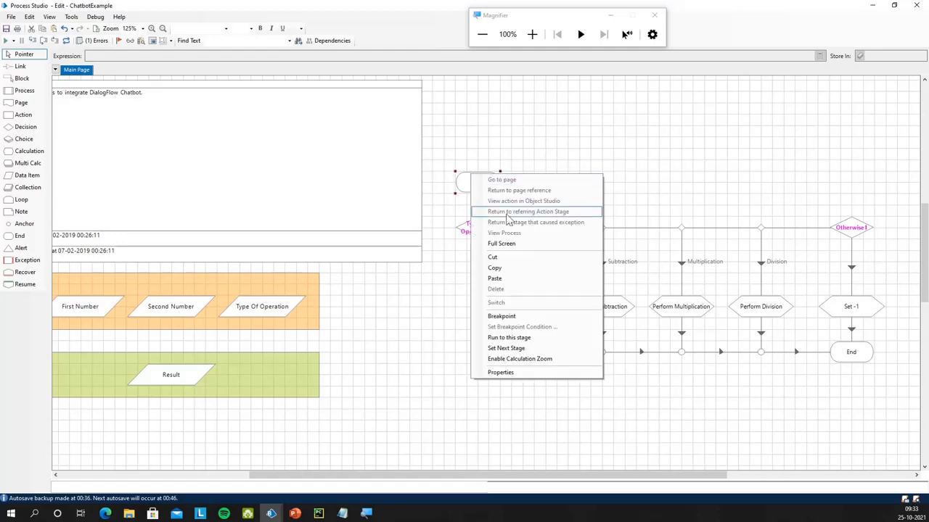
{"action": "left_click", "coordinate": [543, 350]}
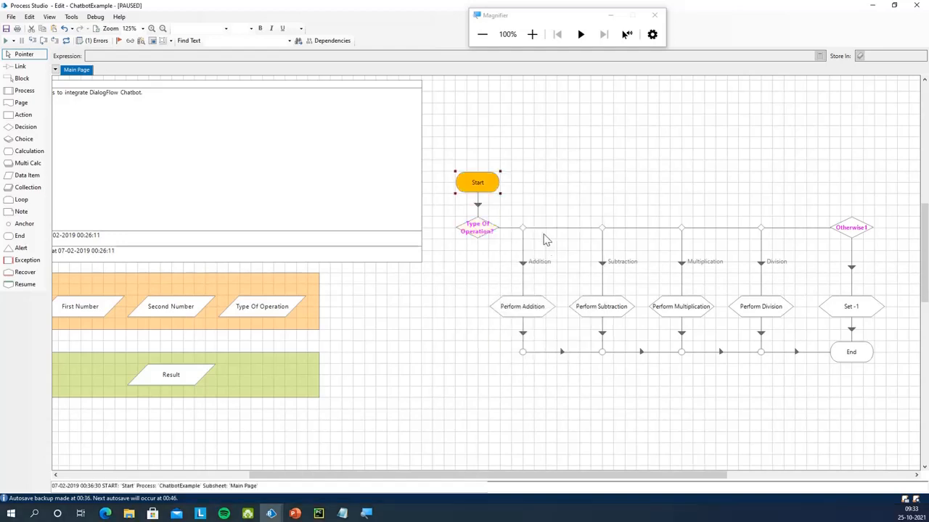
{"action": "key", "text": "F11"}
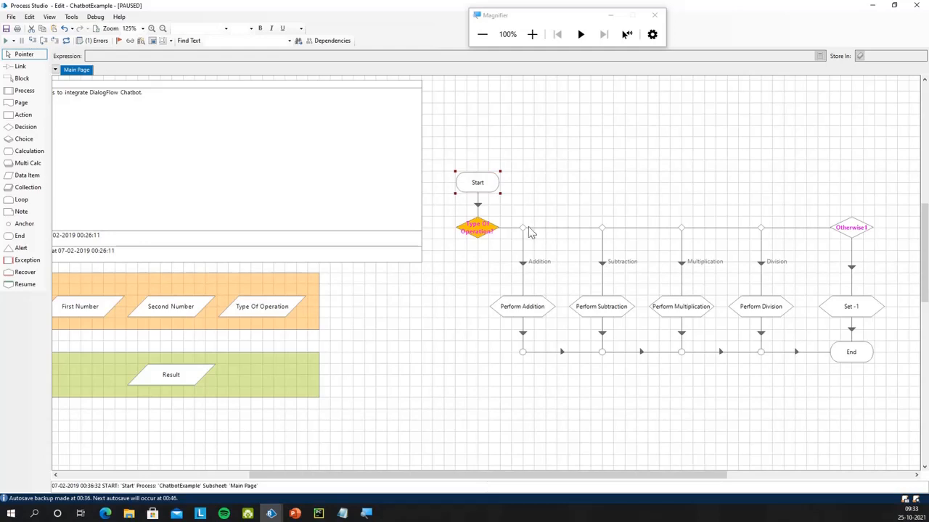
{"action": "left_click", "coordinate": [265, 306]}
{"action": "double_click", "coordinate": [266, 305]}
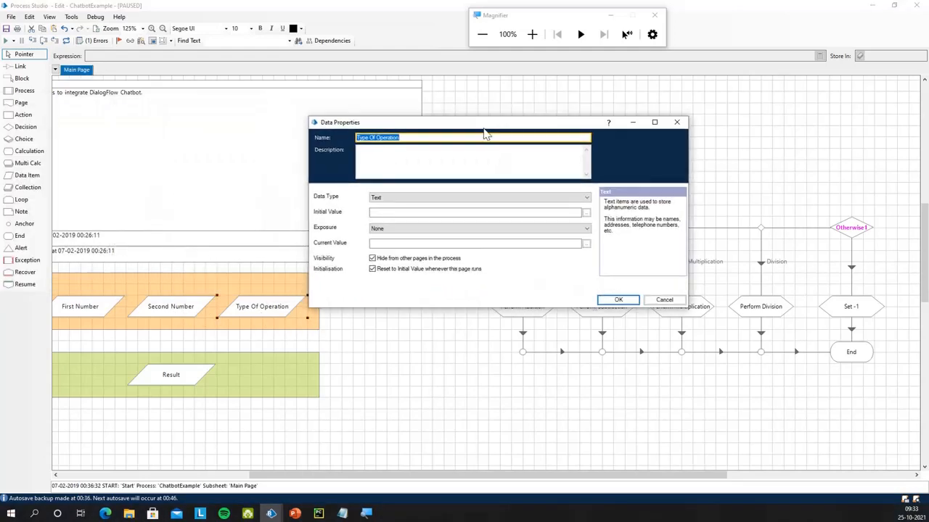
{"action": "left_click", "coordinate": [407, 244]}
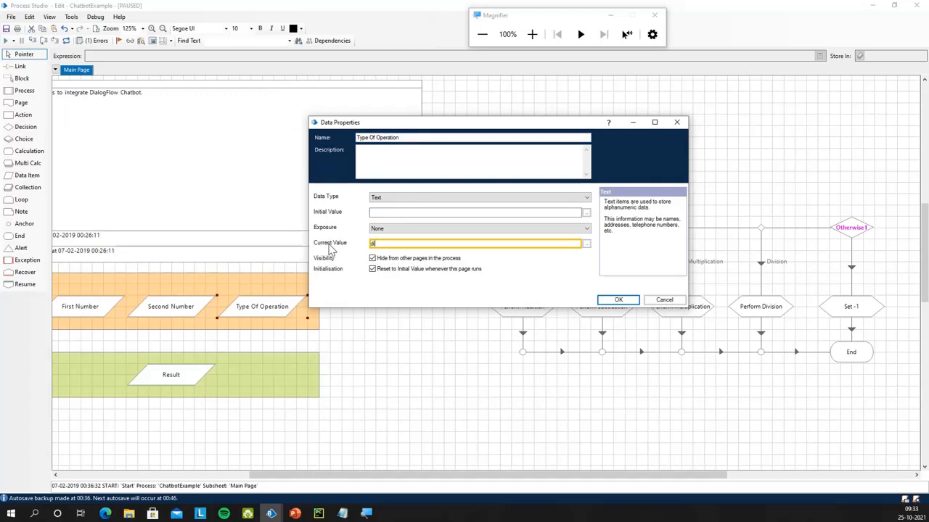
{"action": "left_click", "coordinate": [618, 299]}
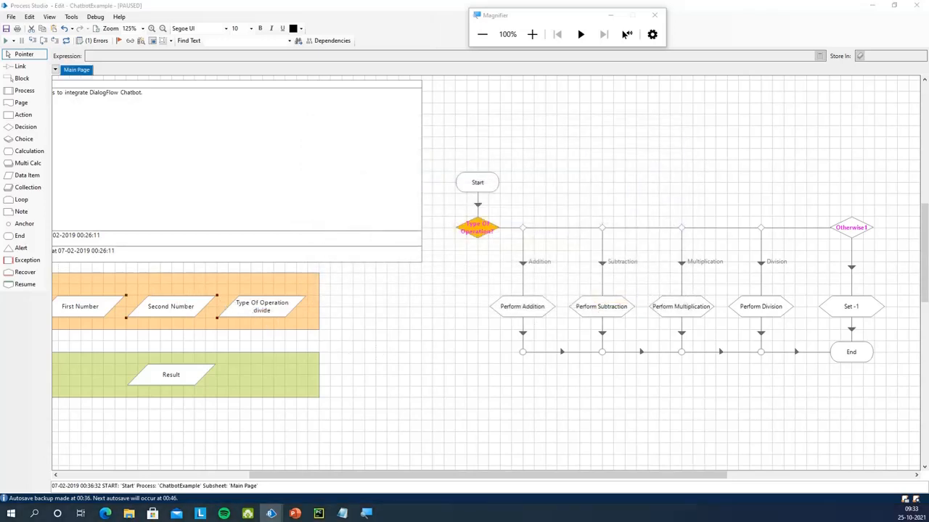
Set the current values of Second Number to 10 and First Number to 500
{"action": "double_click", "coordinate": [177, 305]}
{"action": "left_click", "coordinate": [433, 301]}
{"action": "type", "text": "10"}
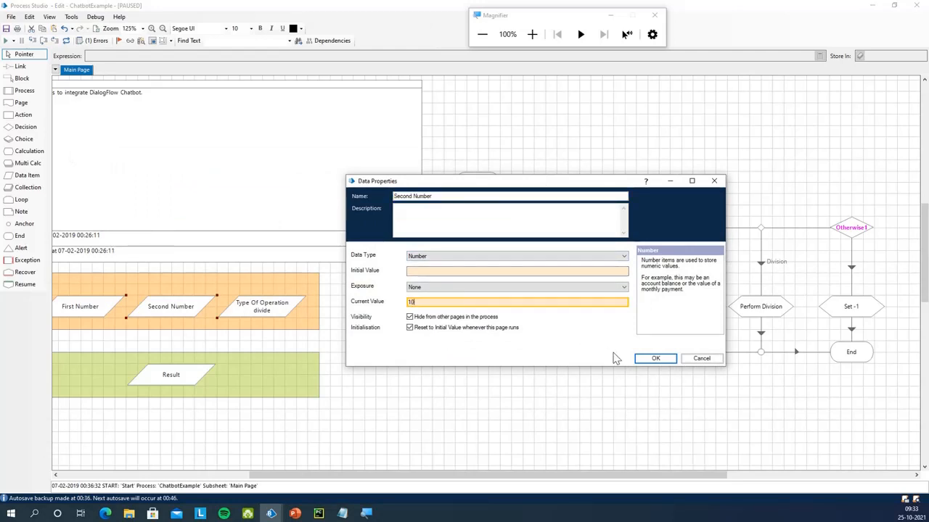
{"action": "left_click", "coordinate": [653, 358]}
{"action": "double_click", "coordinate": [113, 312]}
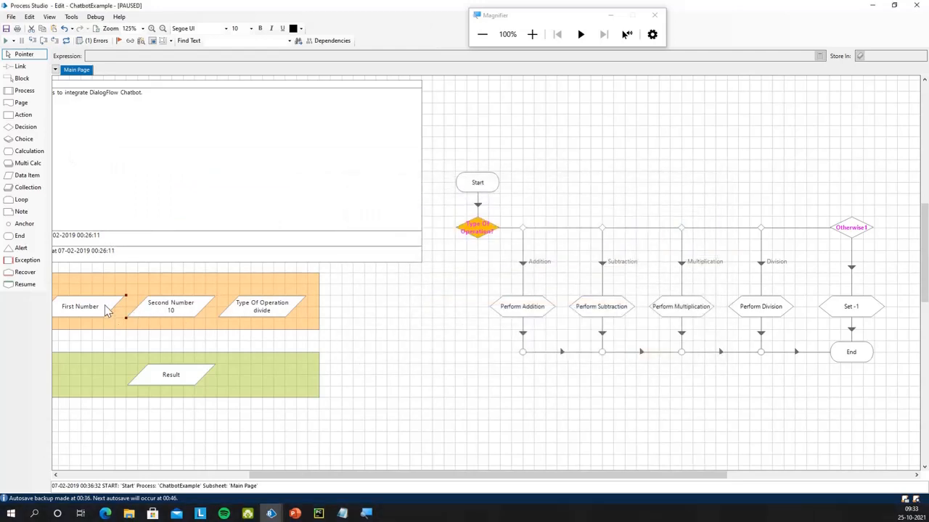
{"action": "left_click", "coordinate": [461, 277]}
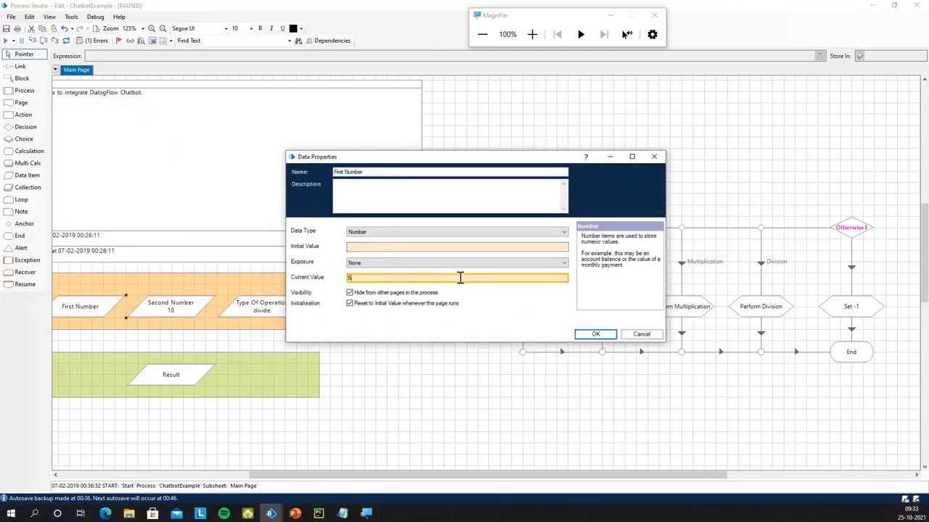
{"action": "left_click", "coordinate": [594, 333]}
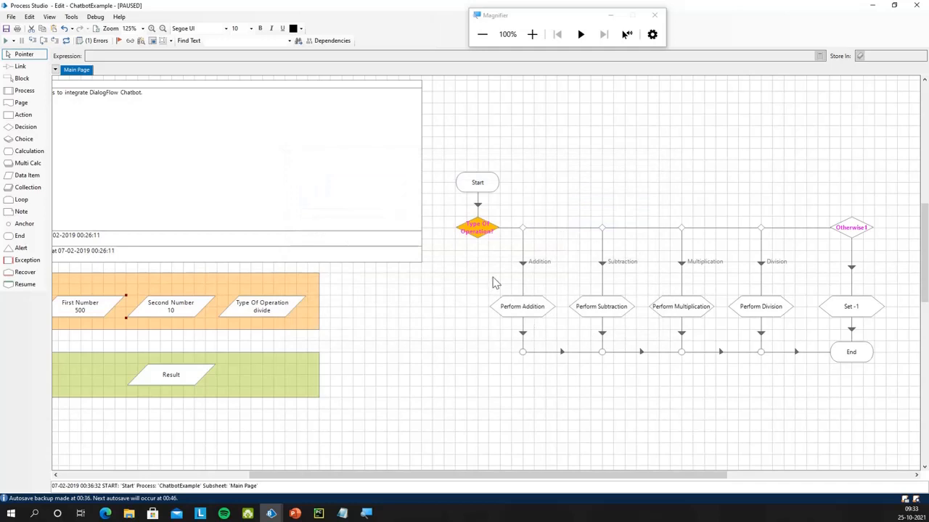
Step through the decision and Perform Division to the End stage, giving Result 50
{"action": "left_click", "coordinate": [482, 234]}
{"action": "key", "text": "F11"}
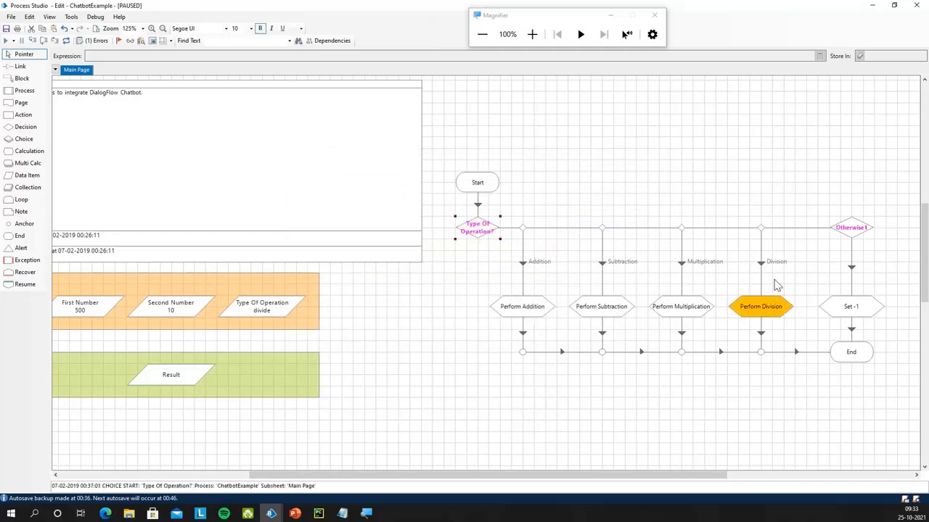
{"action": "key", "text": "F11"}
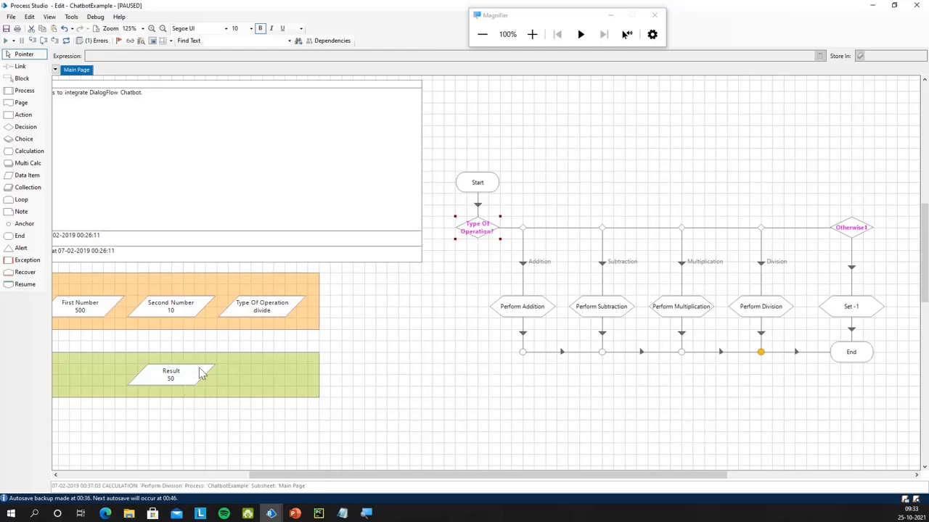
{"action": "key", "text": "F11"}
{"action": "mouse_move", "coordinate": [501, 477]}
{"action": "left_mouse_down"}
{"action": "mouse_move", "coordinate": [450, 477]}
{"action": "mouse_move", "coordinate": [491, 478]}
{"action": "left_mouse_up"}
Reset the debug run and bring the ChatbotExample description box back into view
{"action": "left_click", "coordinate": [66, 41]}
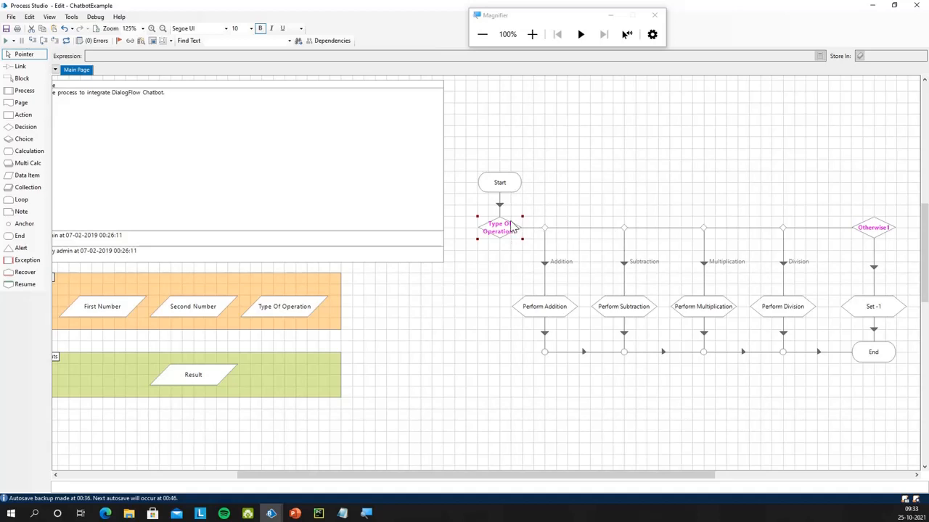
{"action": "left_click_drag", "start_coordinate": [464, 472], "coordinate": [406, 480]}
{"action": "scroll", "coordinate": [425, 460], "scroll_direction": "up", "scroll_amount": 1}
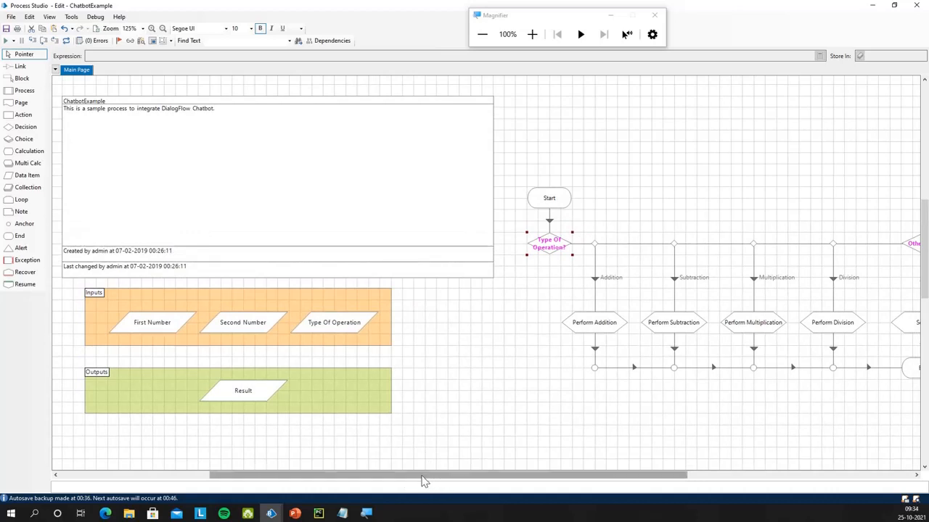
{"action": "left_click_drag", "start_coordinate": [424, 481], "coordinate": [447, 482]}
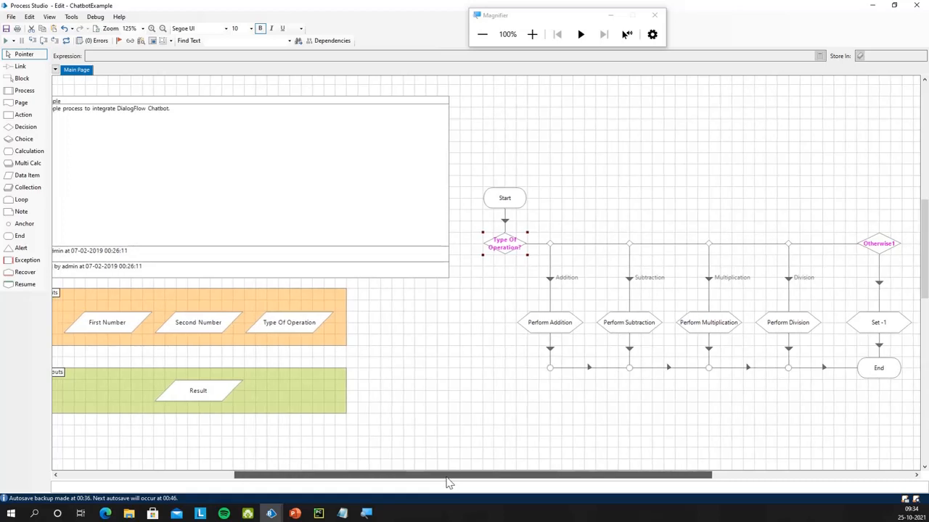
{"action": "left_click_drag", "start_coordinate": [447, 481], "coordinate": [421, 417]}
{"action": "left_click", "coordinate": [376, 222]}
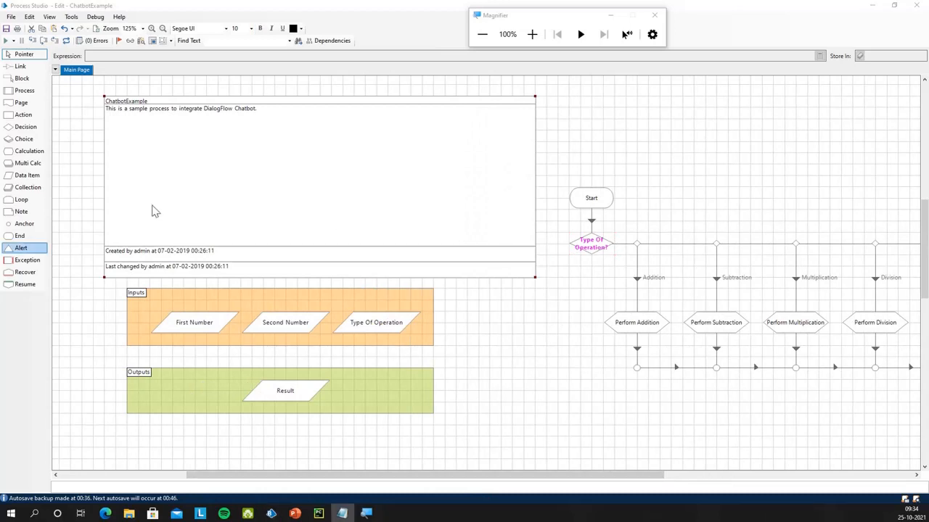
{"action": "left_click", "coordinate": [250, 238]}
Tick 'Publish this Process to Control Room' in ChatbotExample's process information and confirm with OK
{"action": "double_click", "coordinate": [313, 203]}
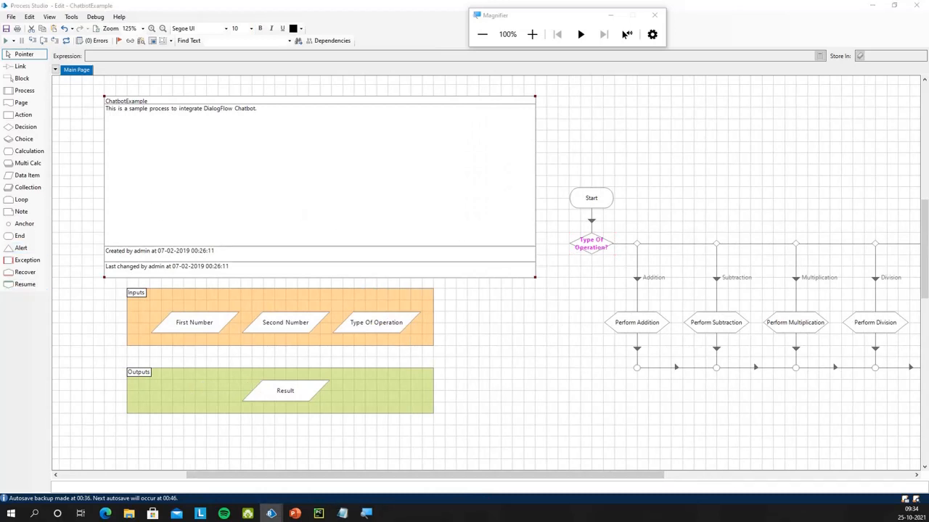
{"action": "left_click_drag", "start_coordinate": [639, 148], "coordinate": [652, 125]}
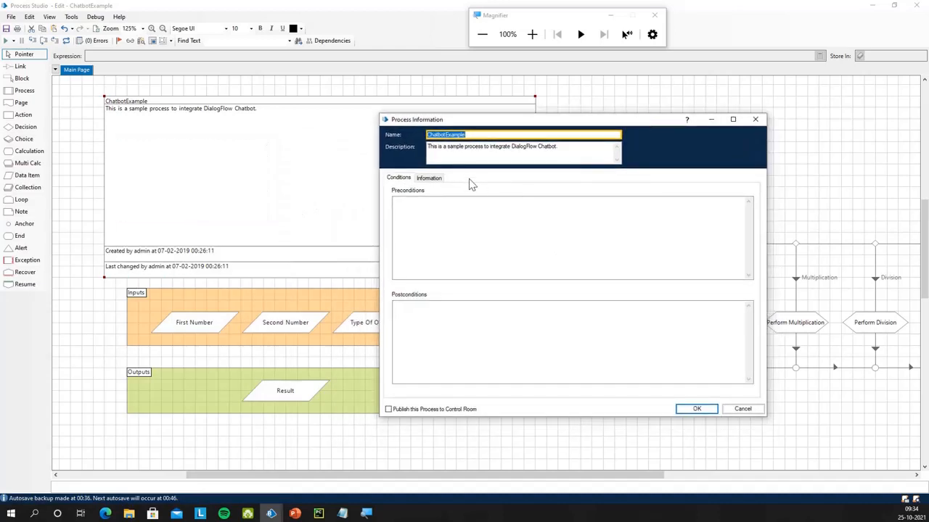
{"action": "left_click", "coordinate": [416, 411]}
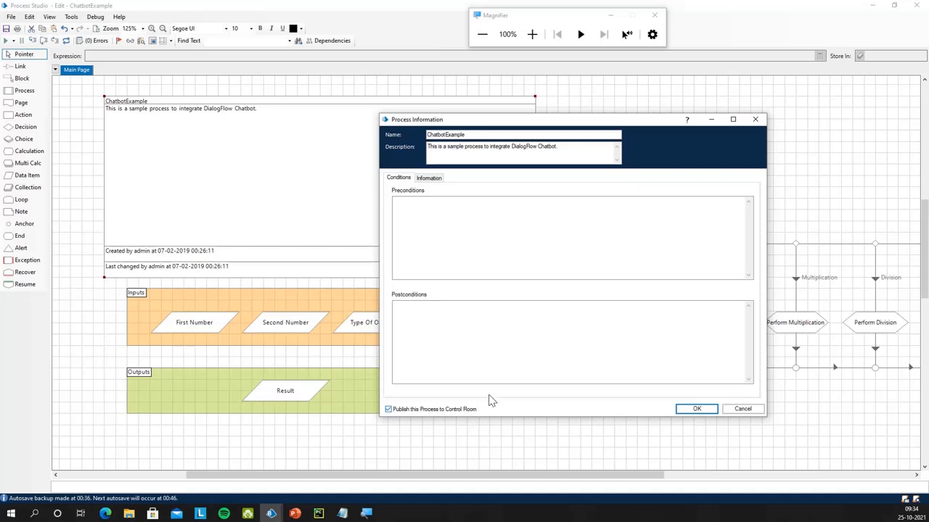
{"action": "left_click", "coordinate": [696, 409]}
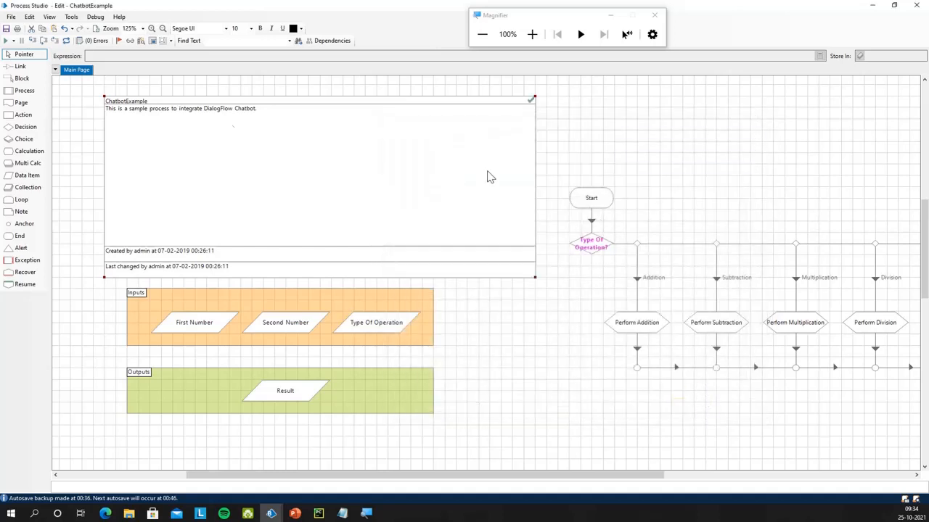
{"action": "left_click", "coordinate": [580, 154]}
{"action": "left_click", "coordinate": [532, 34]}
{"action": "left_click", "coordinate": [534, 36]}
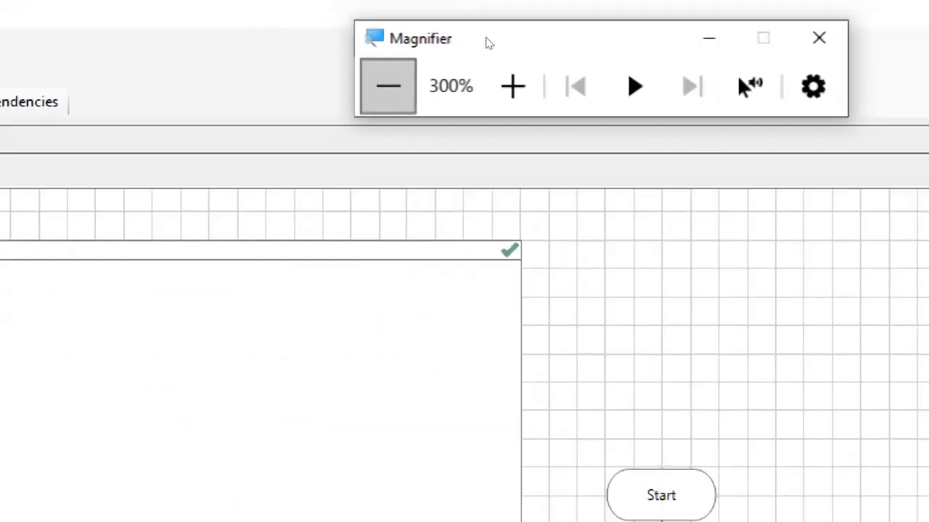
{"action": "left_click", "coordinate": [388, 85]}
{"action": "left_click", "coordinate": [389, 86]}
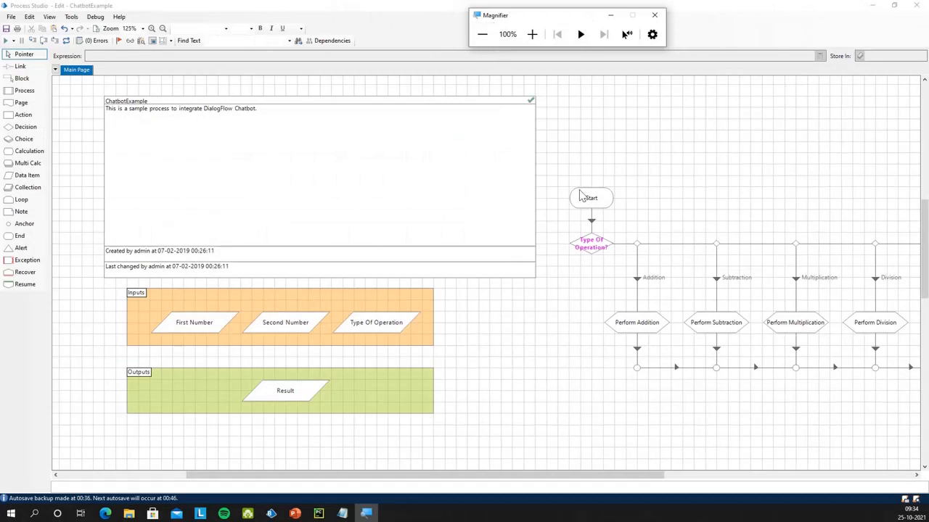
Save ChatbotExample with the edit summary 'Process has been published'
{"action": "key", "text": "ctrl+s"}
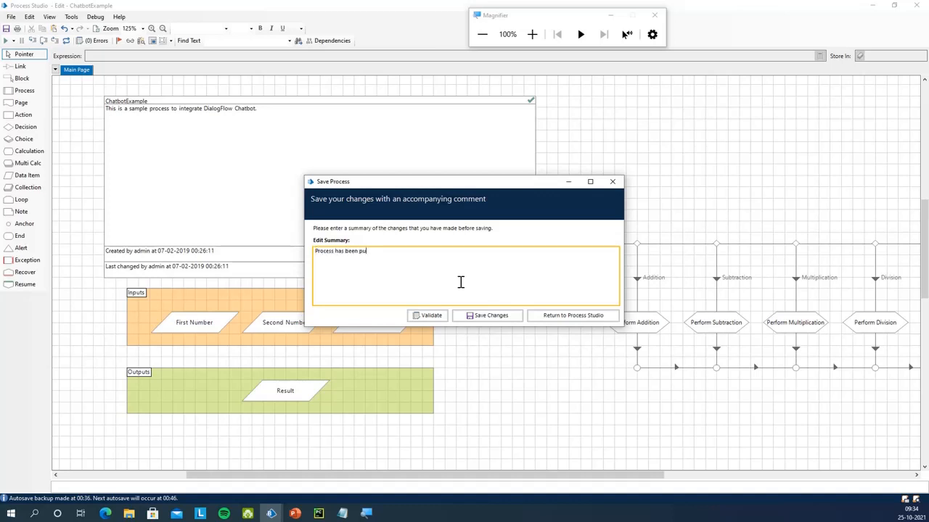
{"action": "left_click", "coordinate": [498, 317]}
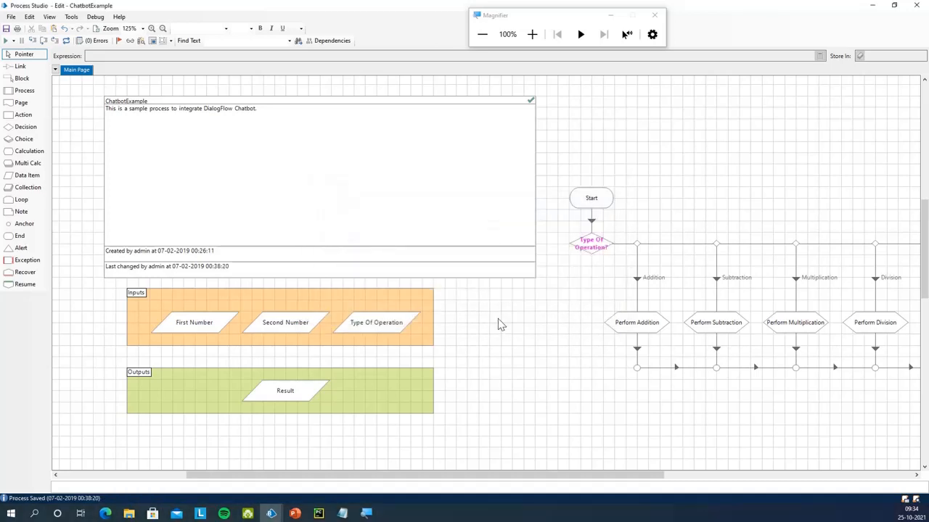
{"action": "left_click", "coordinate": [913, 8]}
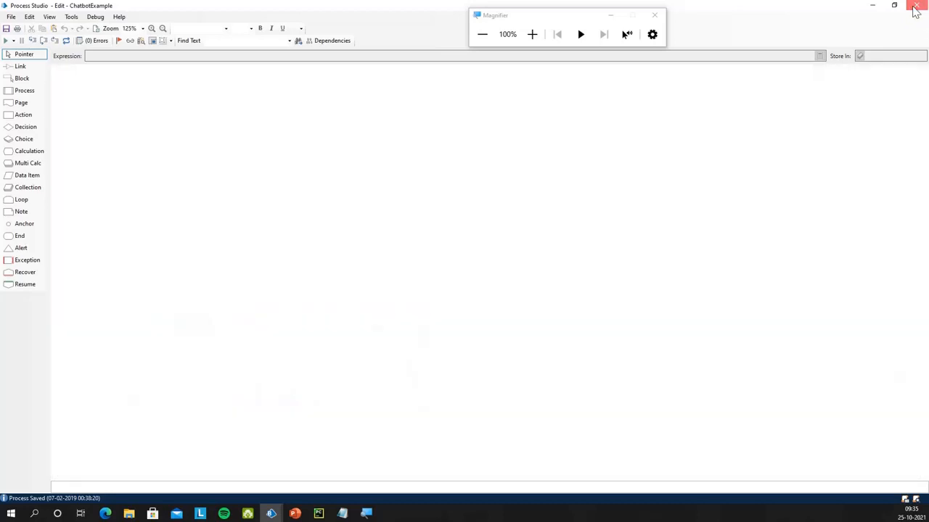
{"action": "left_click", "coordinate": [271, 513]}
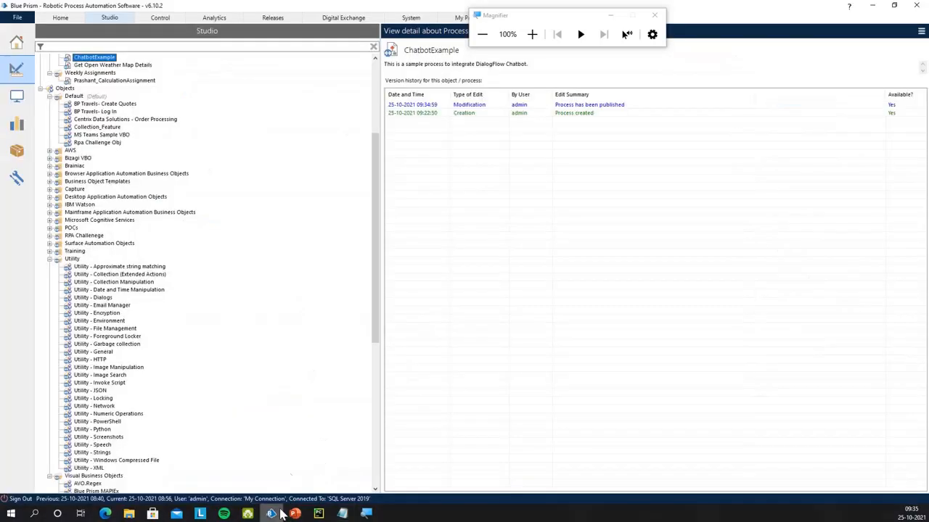
{"action": "left_click_drag", "start_coordinate": [471, 18], "coordinate": [708, 9]}
{"action": "left_click", "coordinate": [408, 19]}
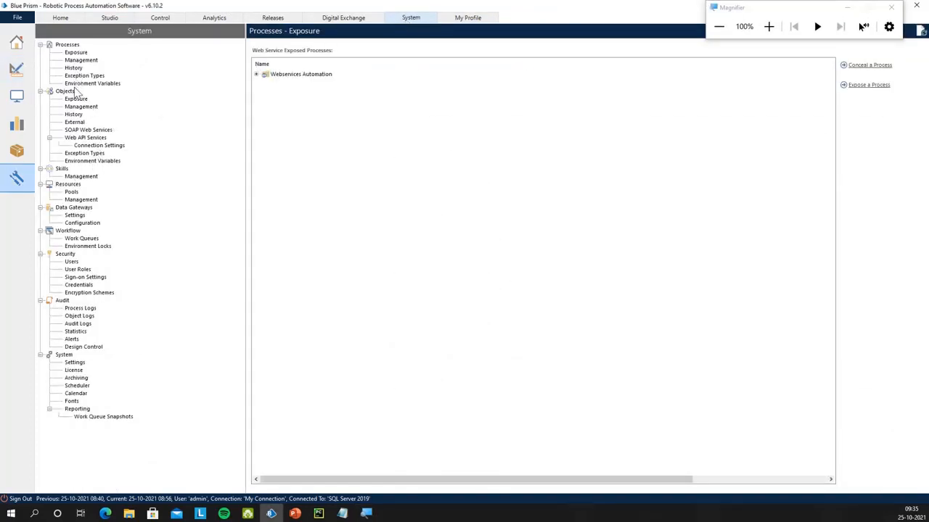
{"action": "left_click", "coordinate": [66, 254]}
{"action": "left_click", "coordinate": [71, 262]}
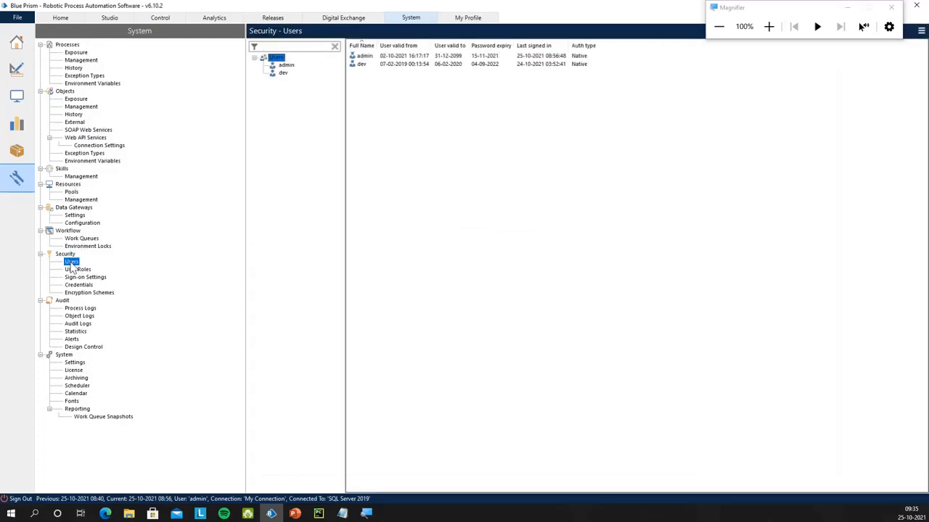
{"action": "left_click_drag", "start_coordinate": [762, 10], "coordinate": [741, 131]}
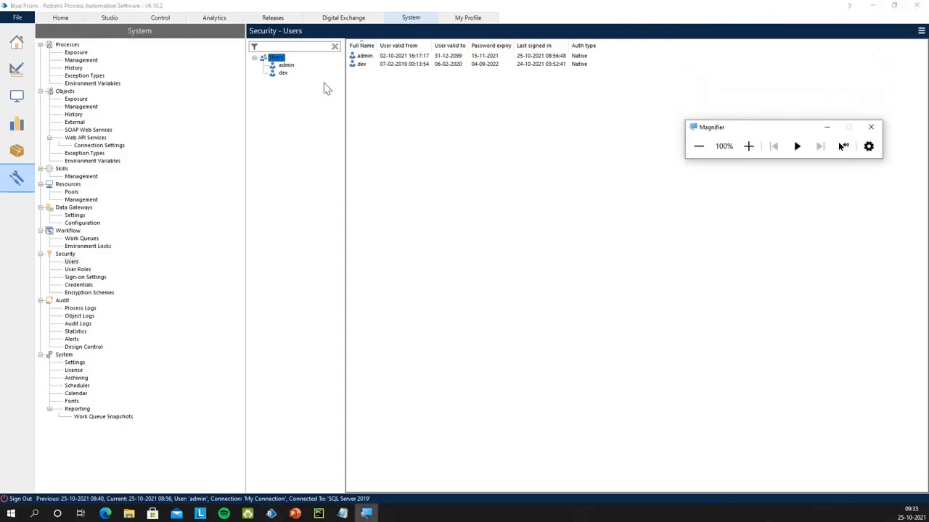
{"action": "left_click", "coordinate": [291, 68]}
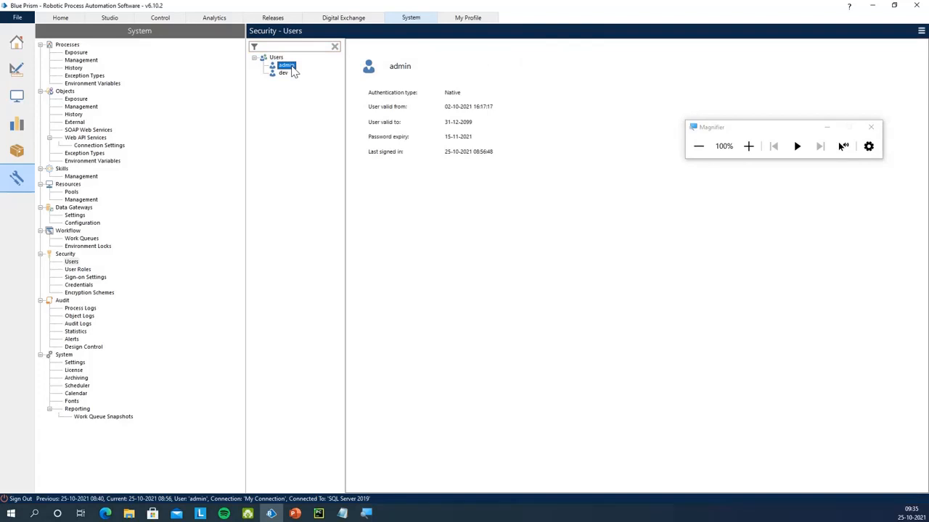
{"action": "left_click", "coordinate": [285, 74]}
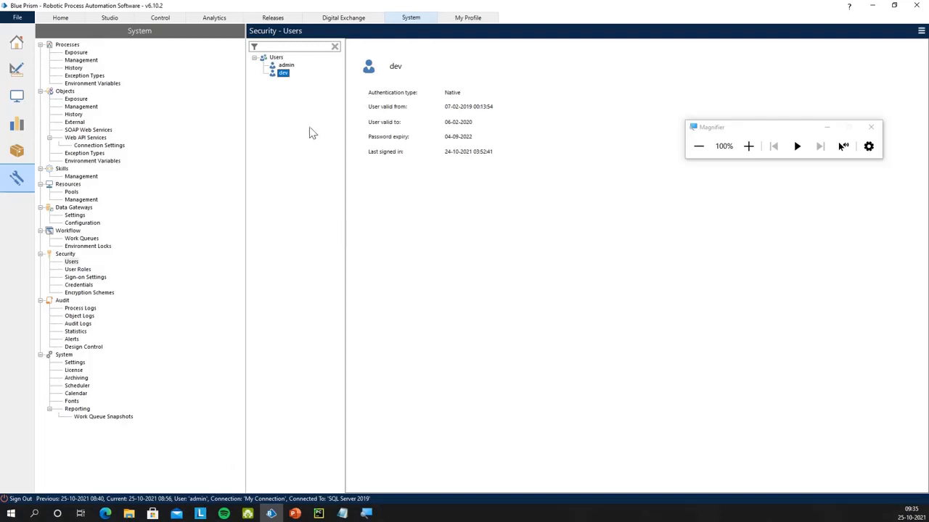
{"action": "left_click", "coordinate": [287, 66]}
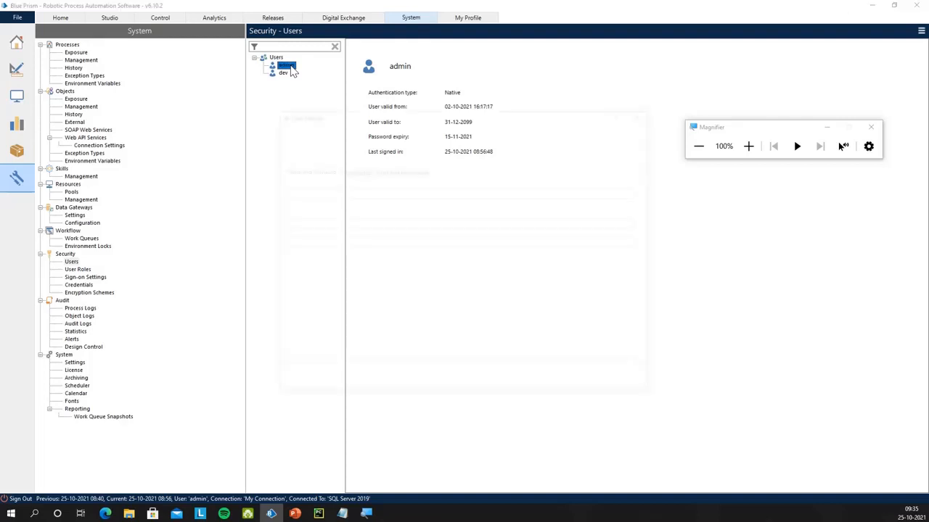
{"action": "double_click", "coordinate": [288, 66]}
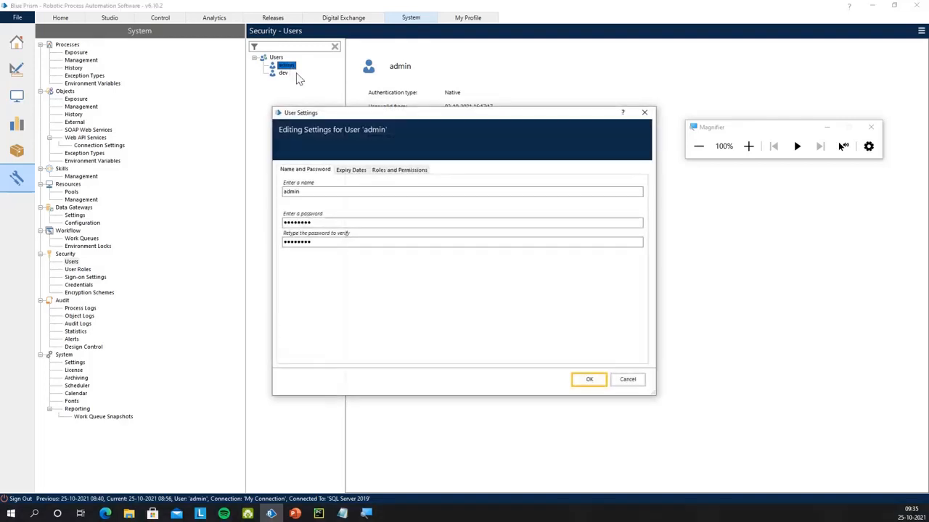
{"action": "left_click", "coordinate": [389, 171]}
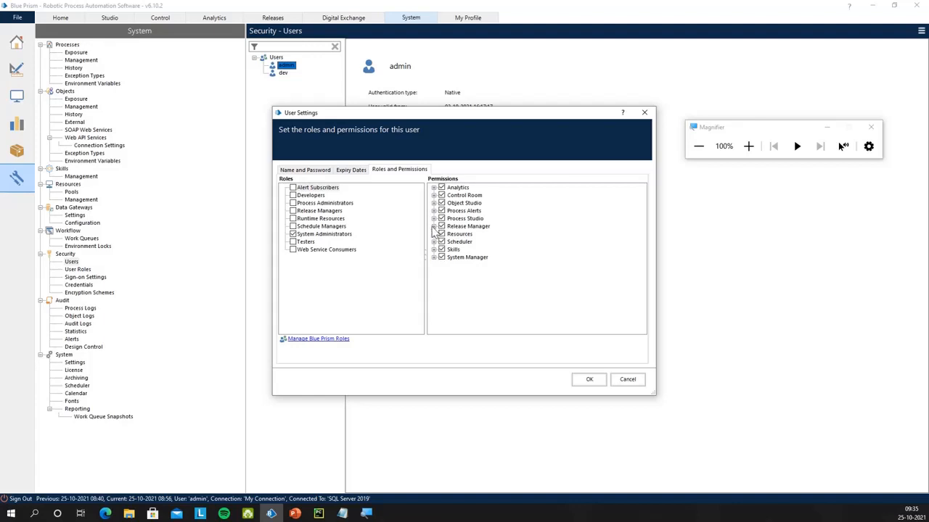
{"action": "left_click", "coordinate": [433, 210]}
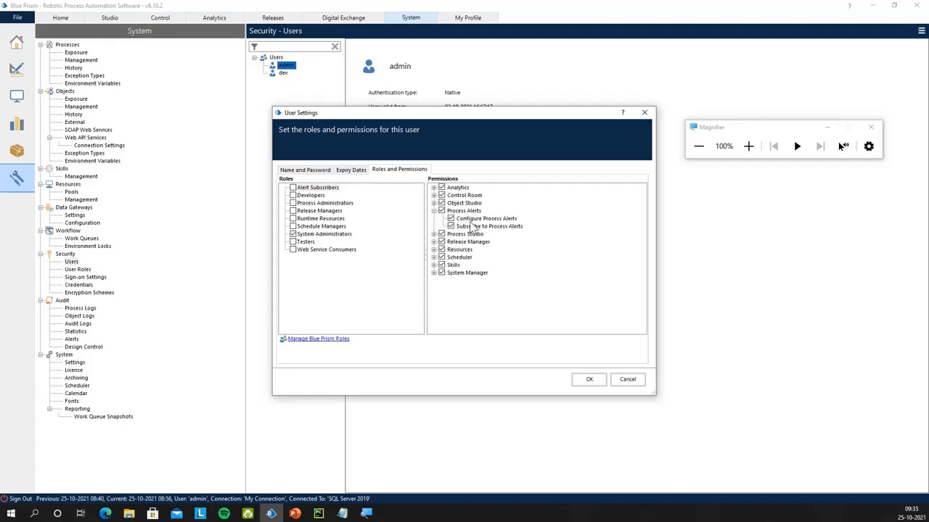
{"action": "left_click", "coordinate": [748, 146]}
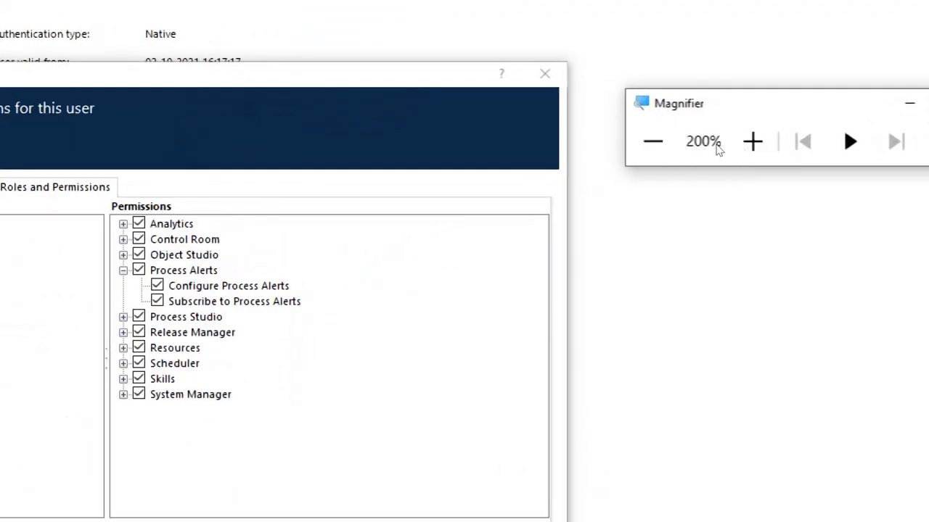
{"action": "left_click", "coordinate": [753, 142]}
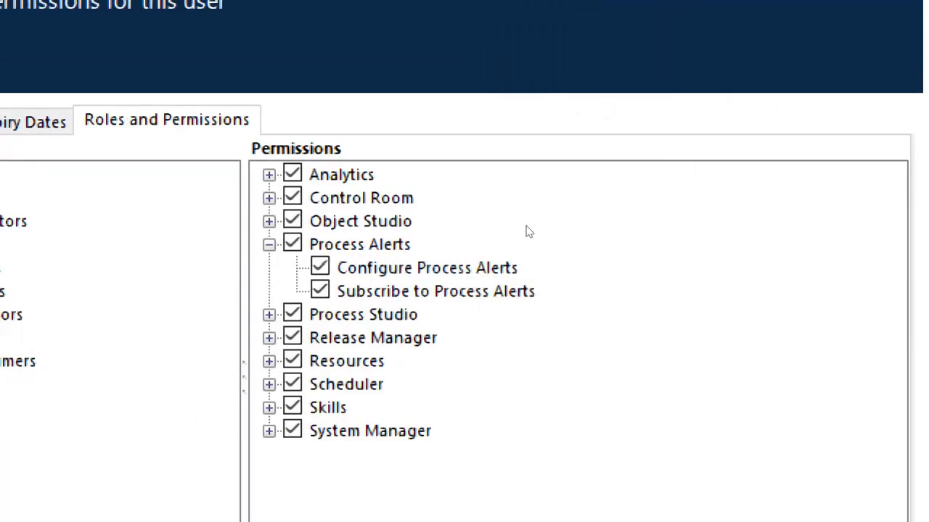
{"action": "key", "text": "super+minus"}
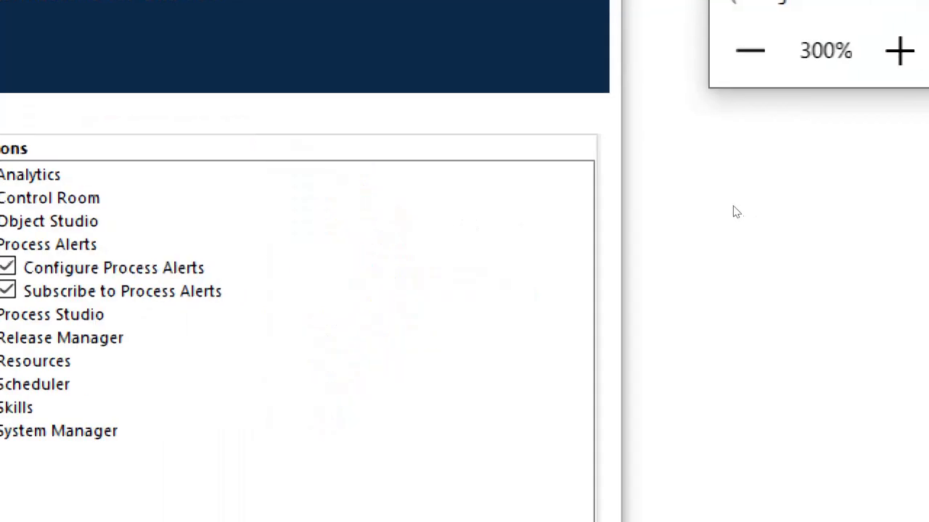
{"action": "key", "text": "super+minus"}
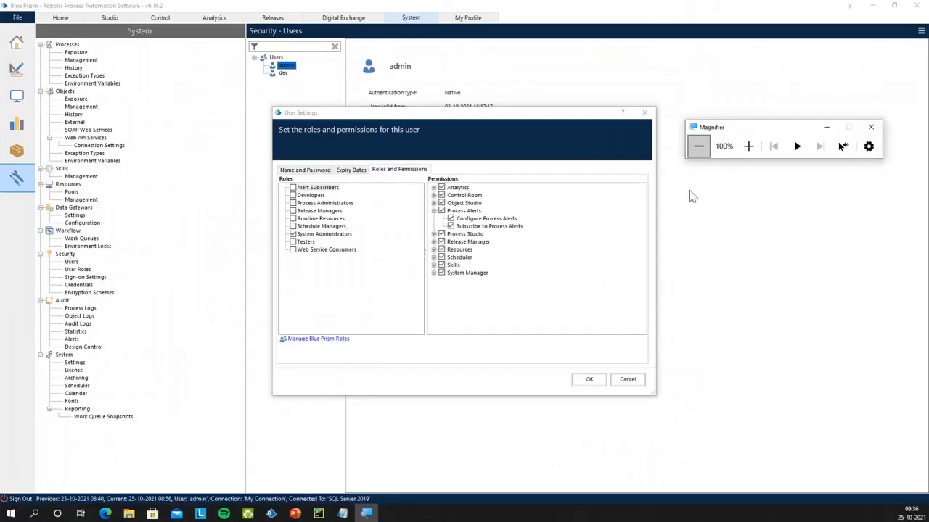
{"action": "left_click", "coordinate": [589, 379]}
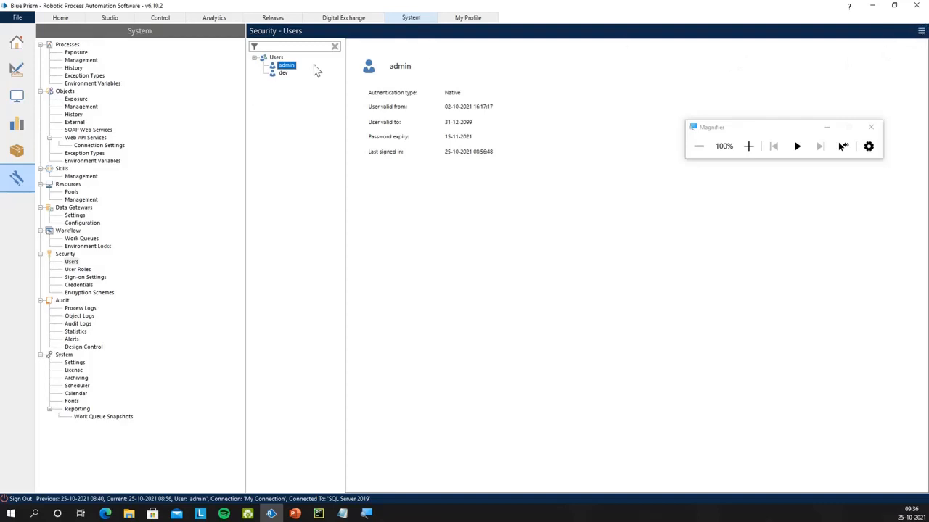
Select the admin user in the Users tree and bring up its actions menu
{"action": "left_click", "coordinate": [283, 74]}
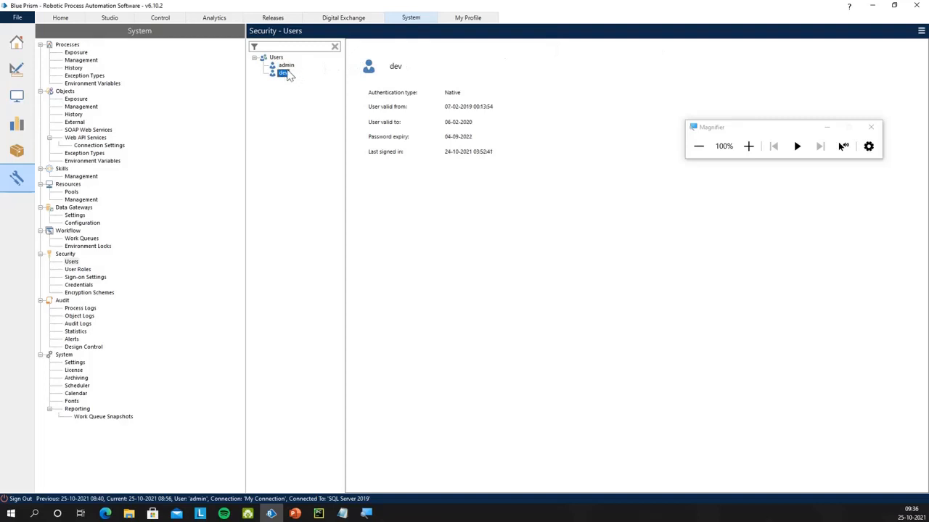
{"action": "left_click", "coordinate": [287, 67]}
{"action": "left_click", "coordinate": [284, 74]}
{"action": "left_click", "coordinate": [286, 66]}
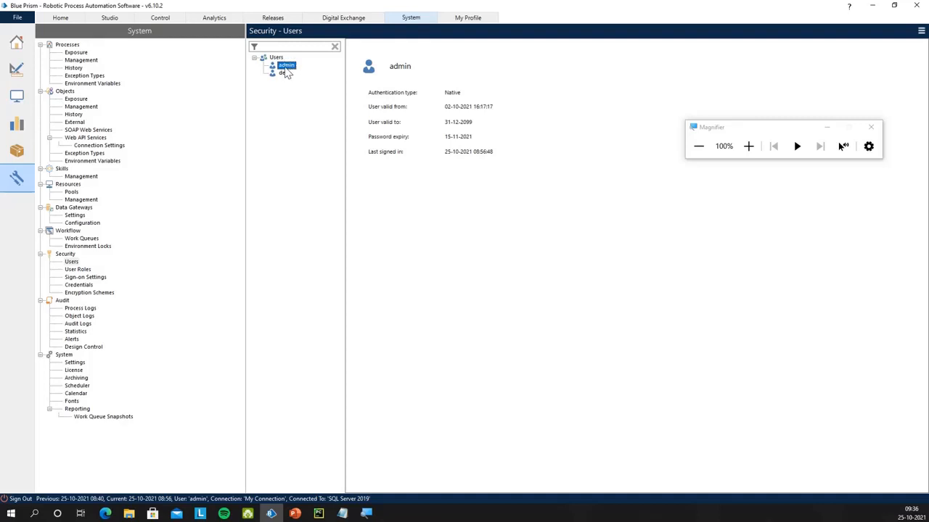
{"action": "left_click", "coordinate": [288, 73]}
{"action": "left_click", "coordinate": [289, 67]}
{"action": "left_click", "coordinate": [921, 30]}
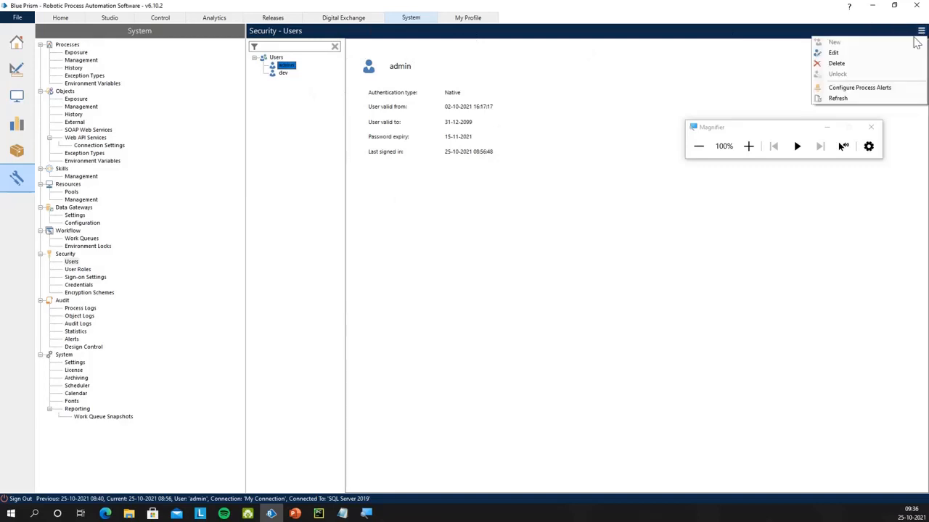
In admin's process alert settings, tick ChatbotExample plus the Pop Up Alert and Taskbar Icon notifications
{"action": "left_click", "coordinate": [874, 88]}
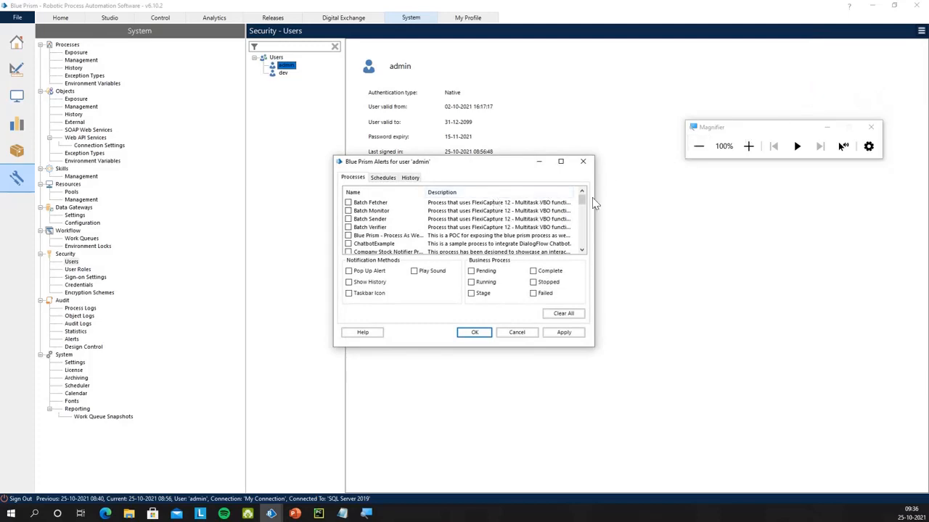
{"action": "left_click", "coordinate": [748, 146]}
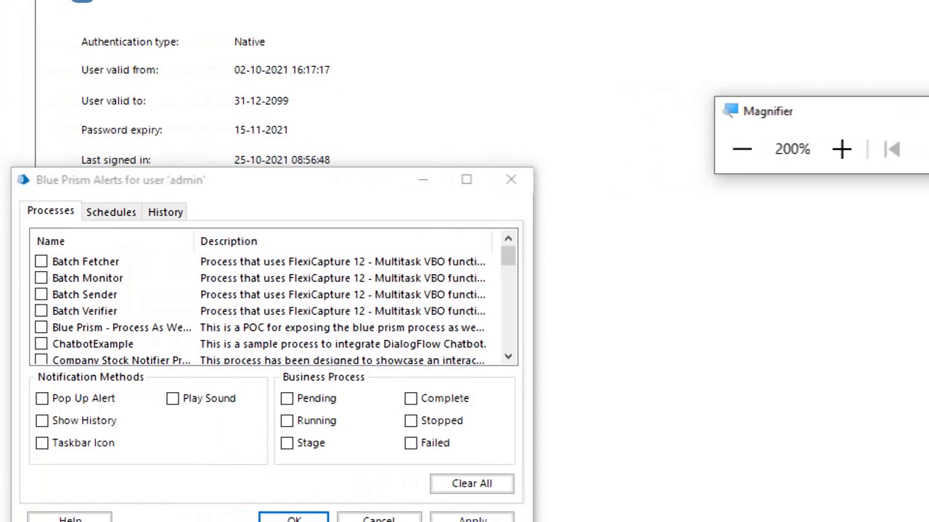
{"action": "scroll", "coordinate": [487, 221], "scroll_direction": "down", "scroll_amount": 4}
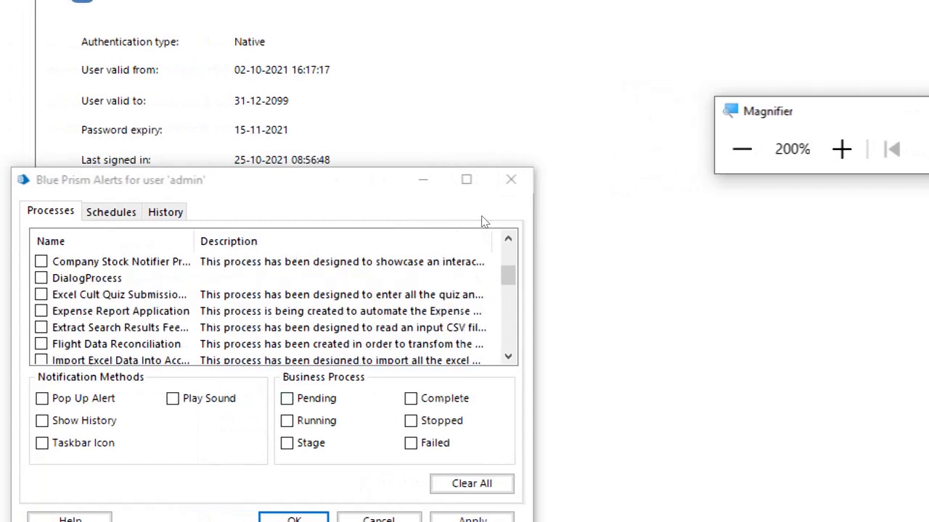
{"action": "scroll", "coordinate": [484, 222], "scroll_direction": "down", "scroll_amount": 5}
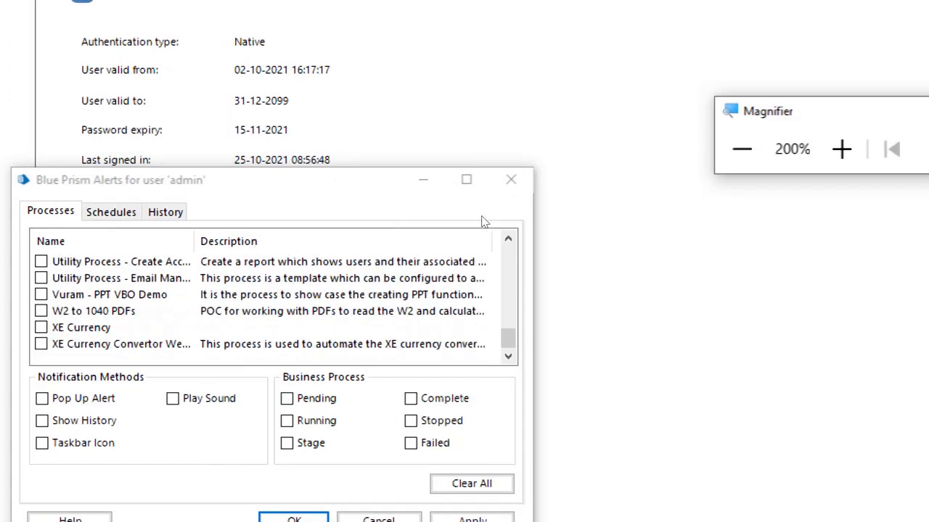
{"action": "scroll", "coordinate": [483, 220], "scroll_direction": "up", "scroll_amount": 4}
{"action": "scroll", "coordinate": [375, 247], "scroll_direction": "up", "scroll_amount": 6}
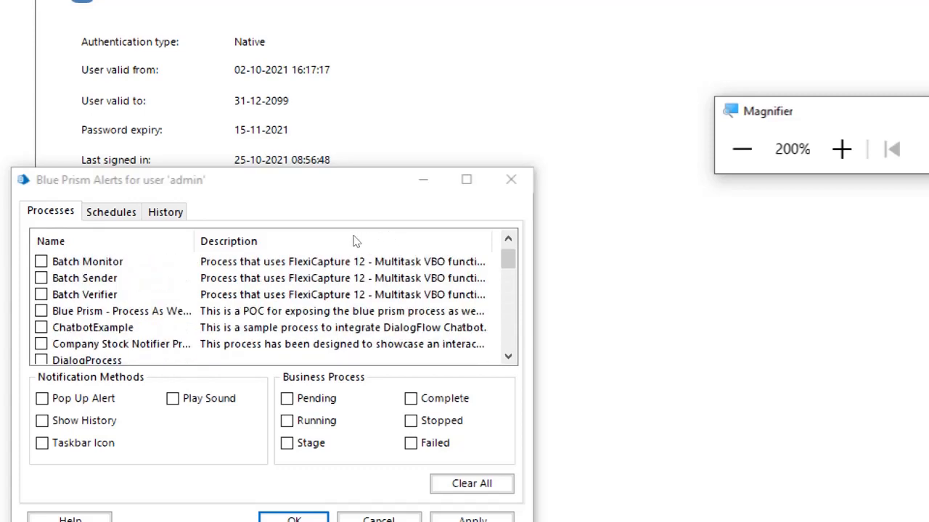
{"action": "left_click", "coordinate": [42, 328]}
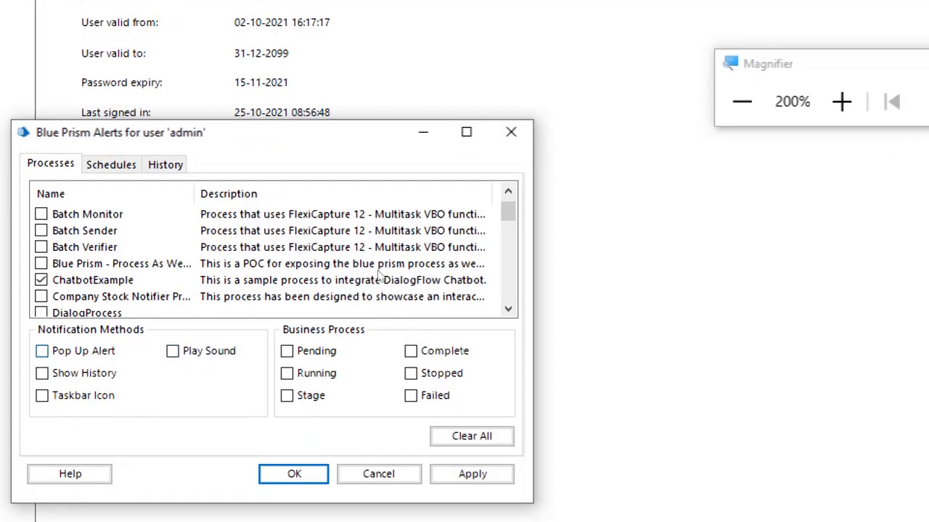
{"action": "left_click", "coordinate": [42, 350]}
{"action": "left_click", "coordinate": [41, 396]}
Alert on Complete, Stopped and Failed, then apply and confirm the settings
{"action": "key", "text": "space"}
{"action": "key", "text": "Tab"}
{"action": "key", "text": "space"}
{"action": "key", "text": "Tab"}
{"action": "key", "text": "space"}
{"action": "key", "text": "Tab"}
{"action": "left_click", "coordinate": [472, 474]}
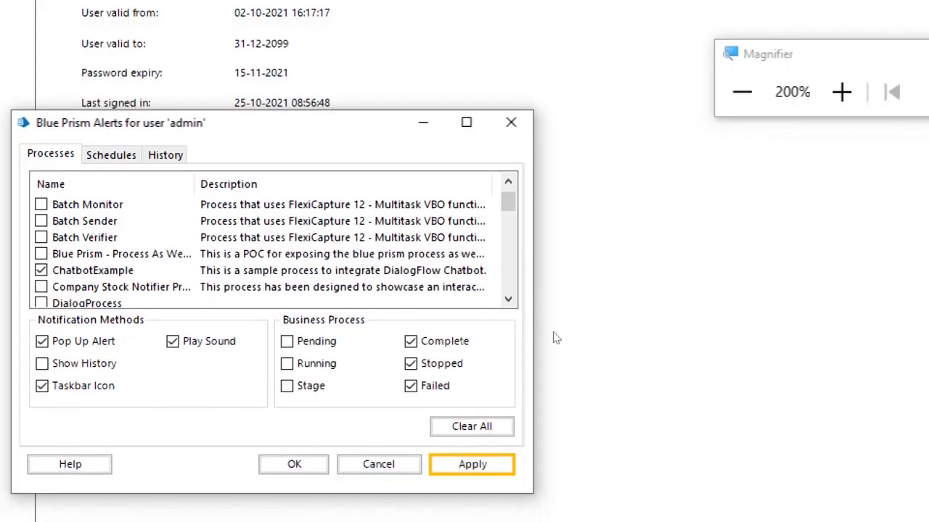
{"action": "key", "text": "Return"}
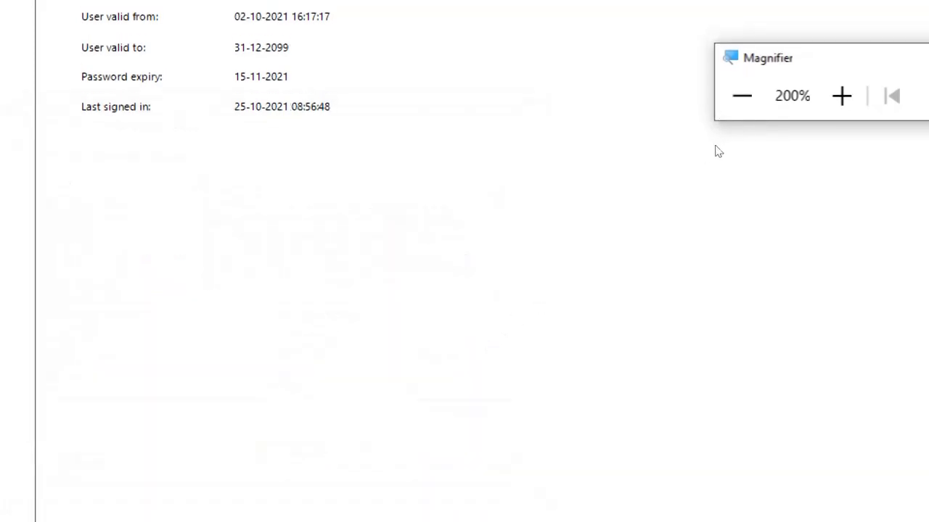
{"action": "left_click", "coordinate": [741, 96]}
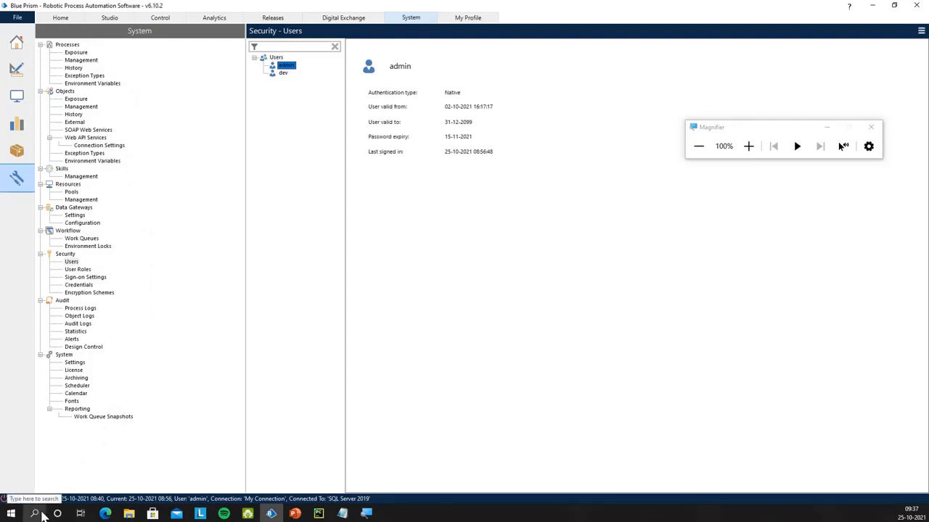
Launch Command Prompt via Windows search, centre its window and begin typing cd
{"action": "left_click", "coordinate": [36, 514]}
{"action": "type", "text": "cmd"}
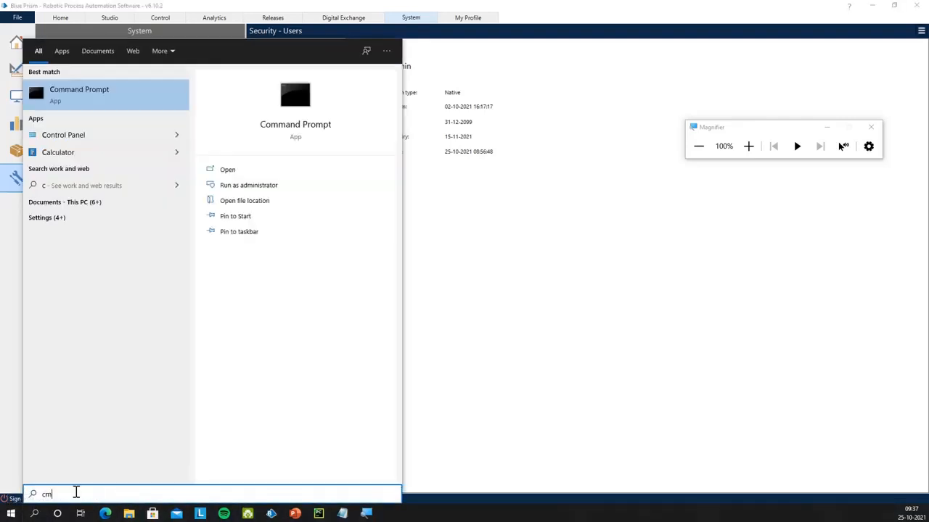
{"action": "left_click", "coordinate": [116, 98]}
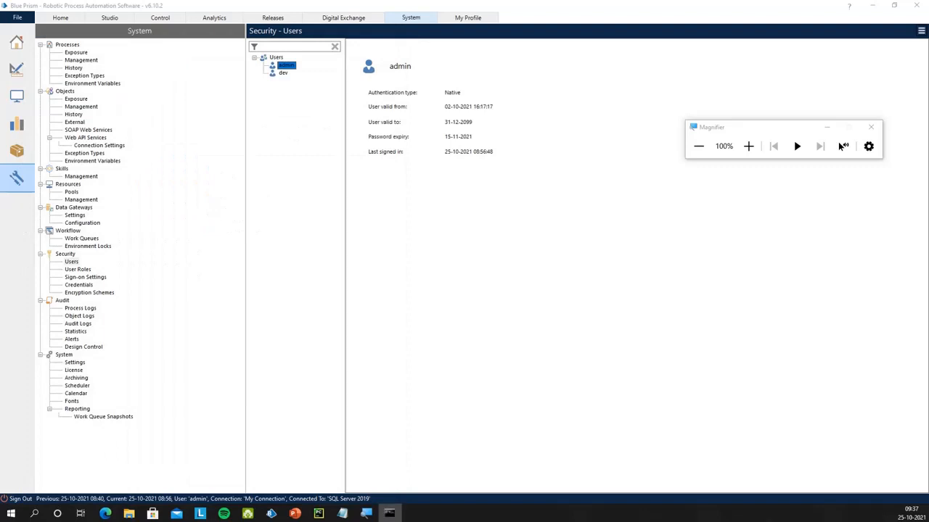
{"action": "left_click_drag", "start_coordinate": [418, 82], "coordinate": [536, 140]}
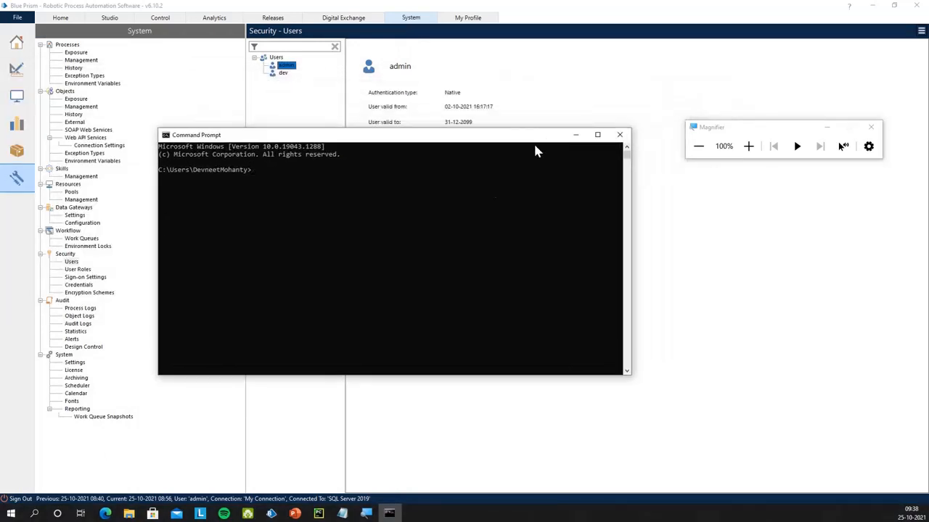
{"action": "left_click", "coordinate": [488, 191]}
{"action": "type", "text": "cd"}
Browse to C:\Program Files\Blue Prism Limited\Blue Prism Automate and select the address-bar path
{"action": "left_click", "coordinate": [131, 514]}
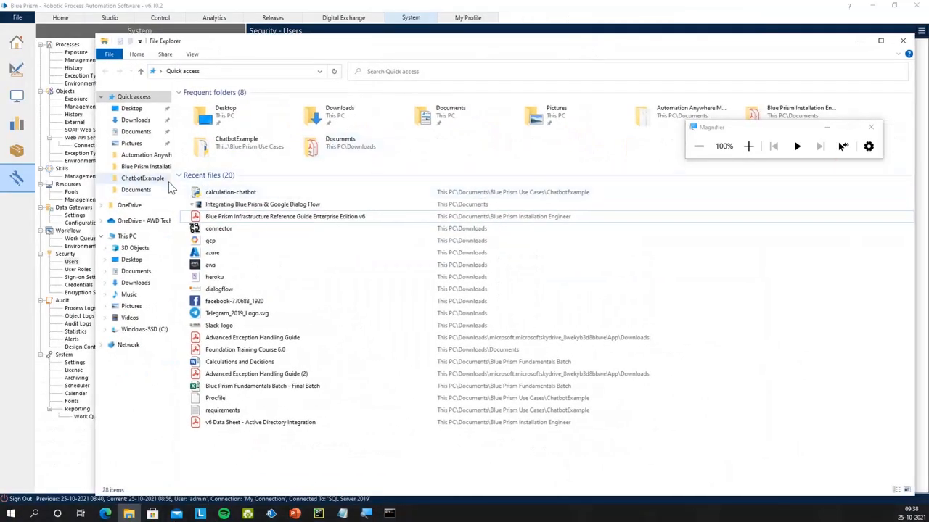
{"action": "left_click", "coordinate": [149, 330]}
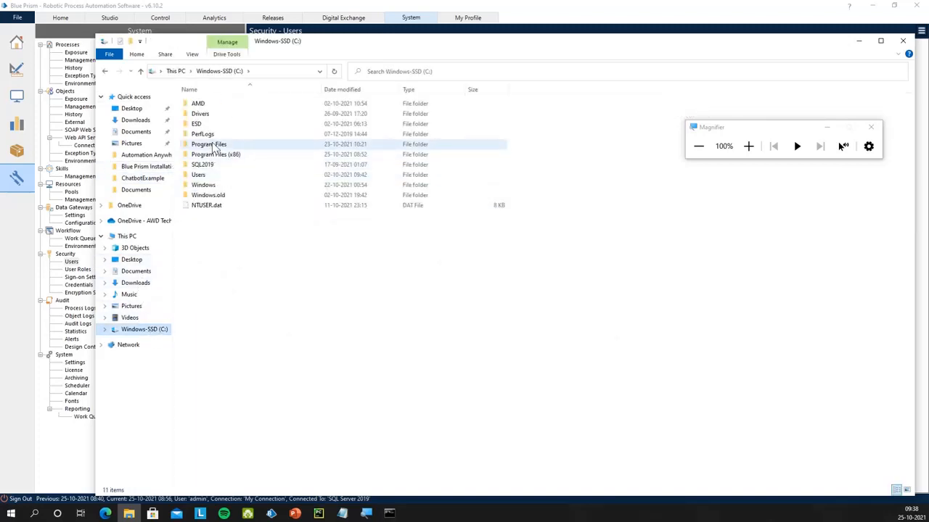
{"action": "double_click", "coordinate": [214, 145]}
{"action": "left_click", "coordinate": [229, 178]}
{"action": "double_click", "coordinate": [231, 182]}
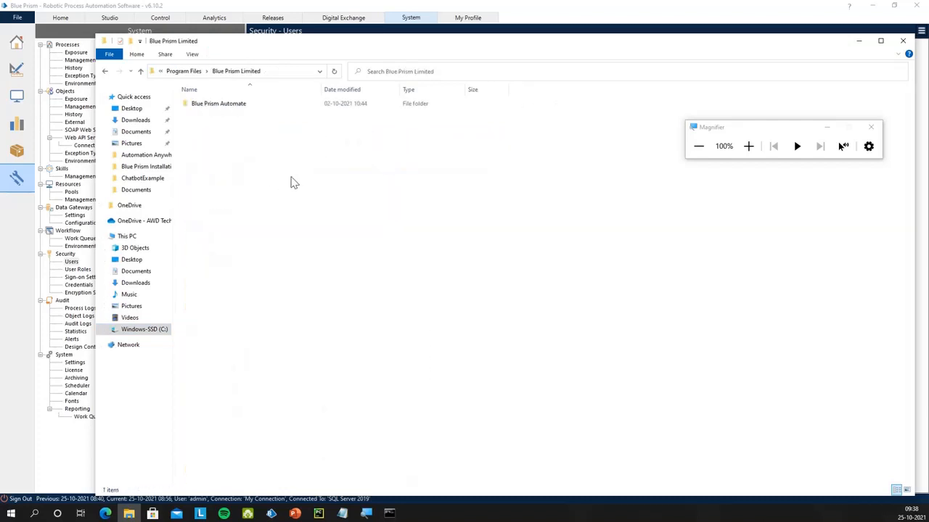
{"action": "double_click", "coordinate": [247, 109]}
{"action": "left_click", "coordinate": [296, 73]}
{"action": "key", "text": "ctrl+c"}
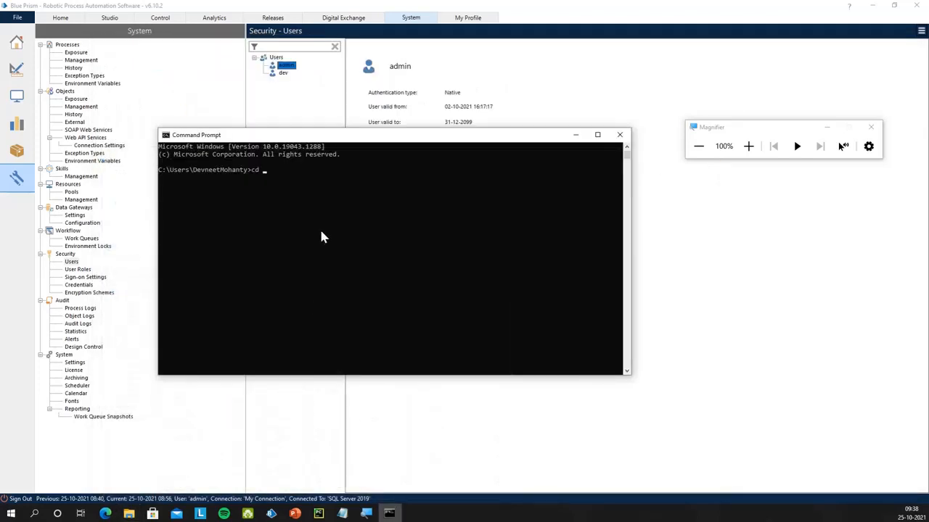
Change into the Blue Prism Automate folder, run Automate /alerts with the admin credentials, then minimize
{"action": "key", "text": "ctrl+v"}
{"action": "key", "text": "Return"}
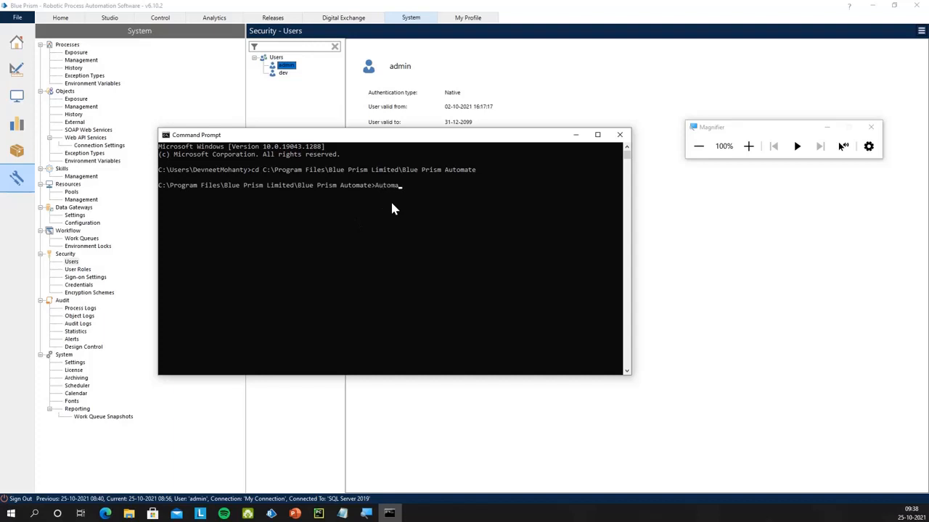
{"action": "type", "text": "Automate /alerts"}
{"action": "type", "text": " /sso"}
{"action": "key", "text": "BackSpace"}
{"action": "key", "text": "BackSpace"}
{"action": "key", "text": "BackSpace"}
{"action": "type", "text": "user admin bp"}
{"action": "key", "text": "Return"}
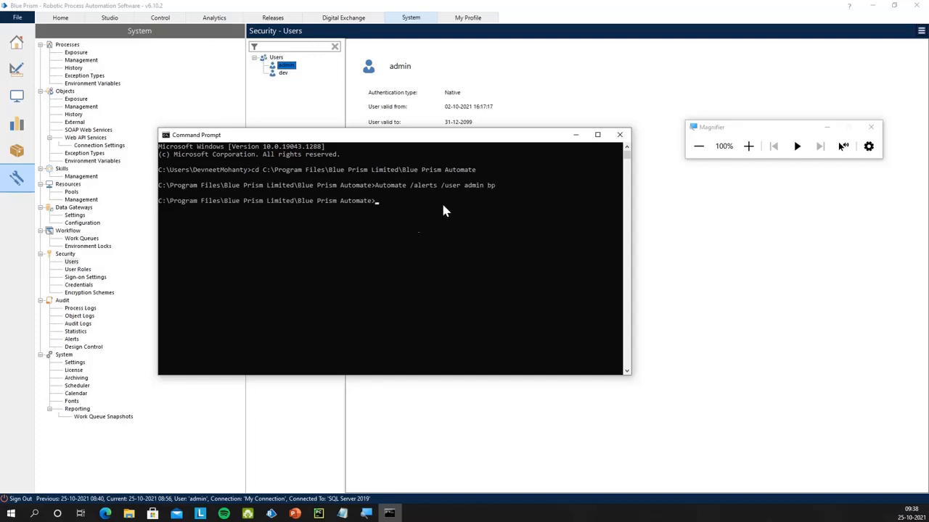
{"action": "left_click", "coordinate": [574, 135]}
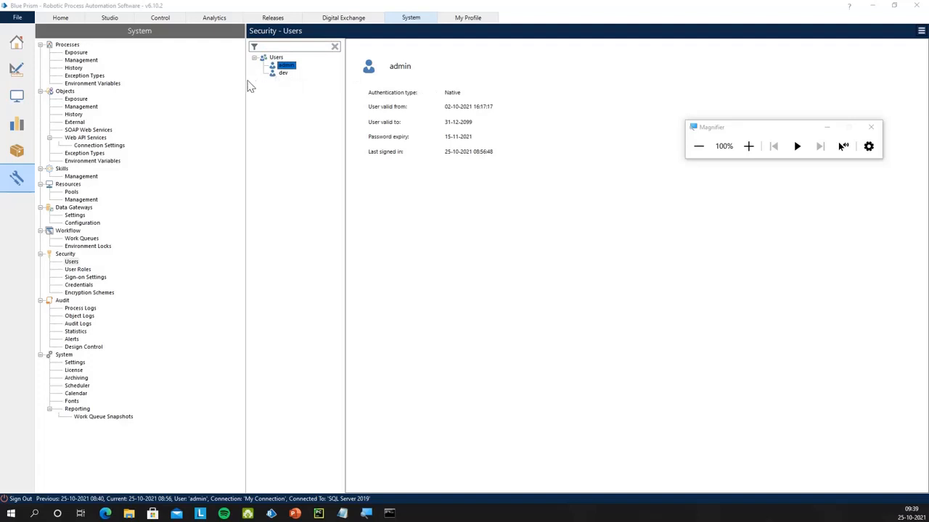
{"action": "left_click_drag", "start_coordinate": [746, 137], "coordinate": [790, 17]}
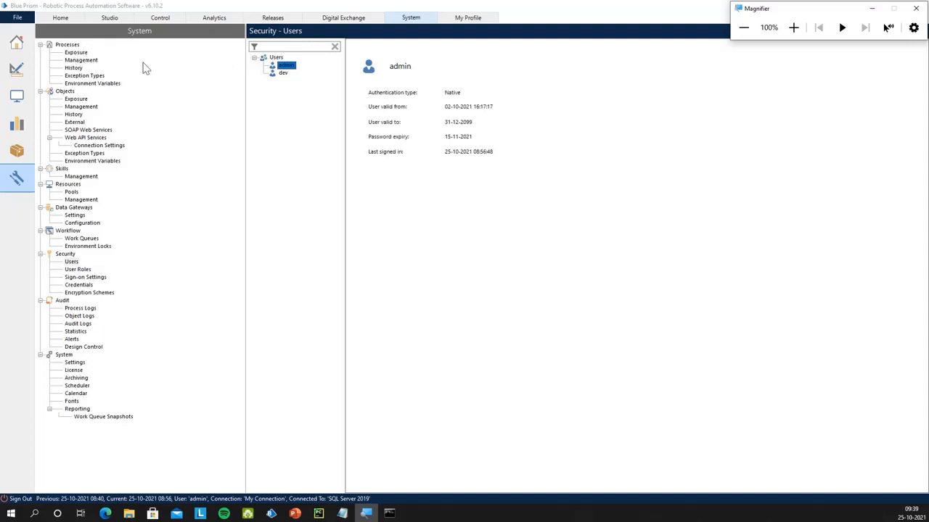
{"action": "double_click", "coordinate": [286, 66]}
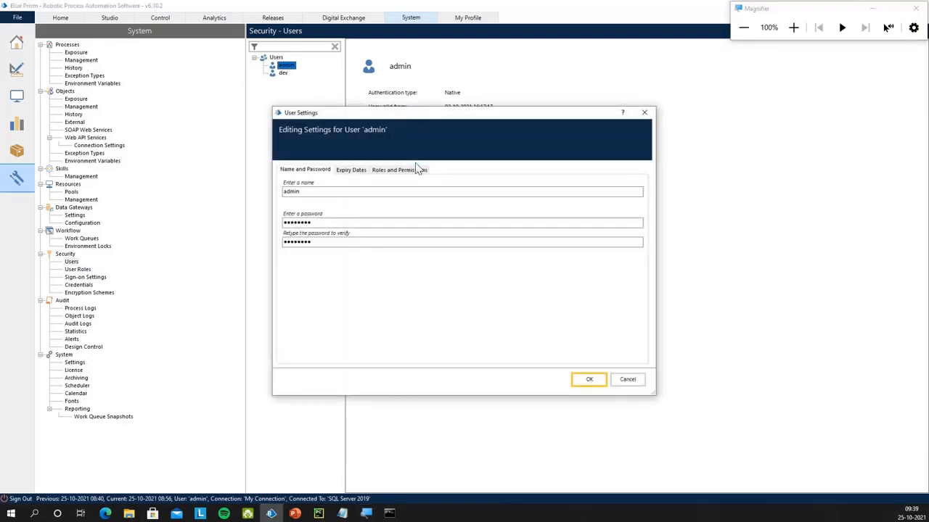
{"action": "left_click", "coordinate": [413, 170]}
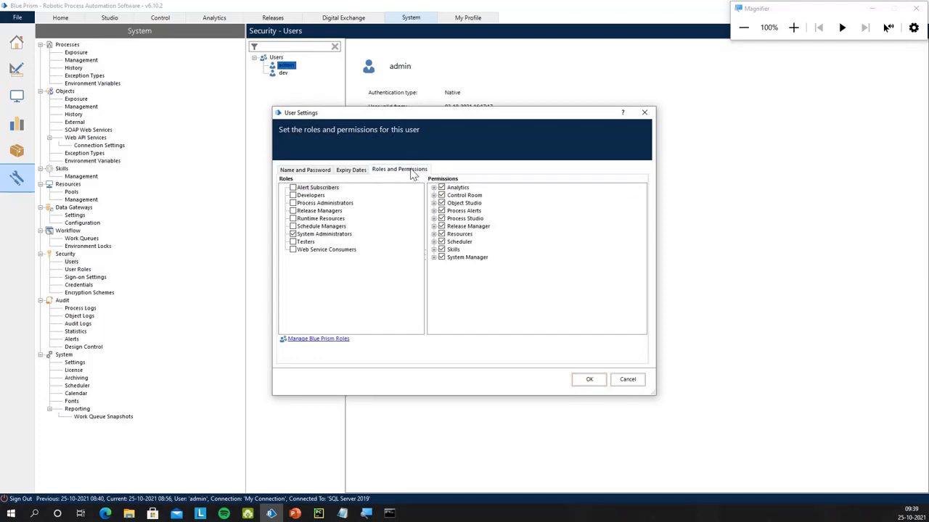
{"action": "left_click", "coordinate": [434, 218]}
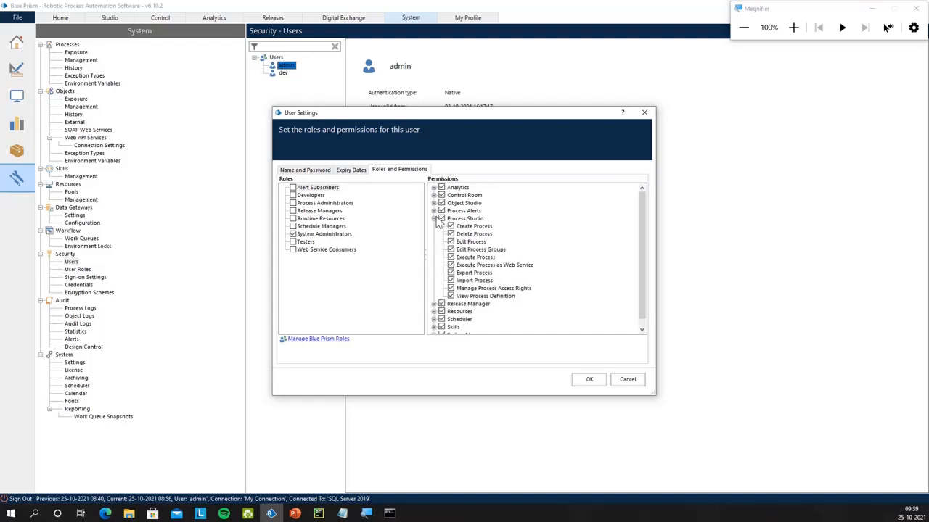
{"action": "left_click", "coordinate": [435, 218]}
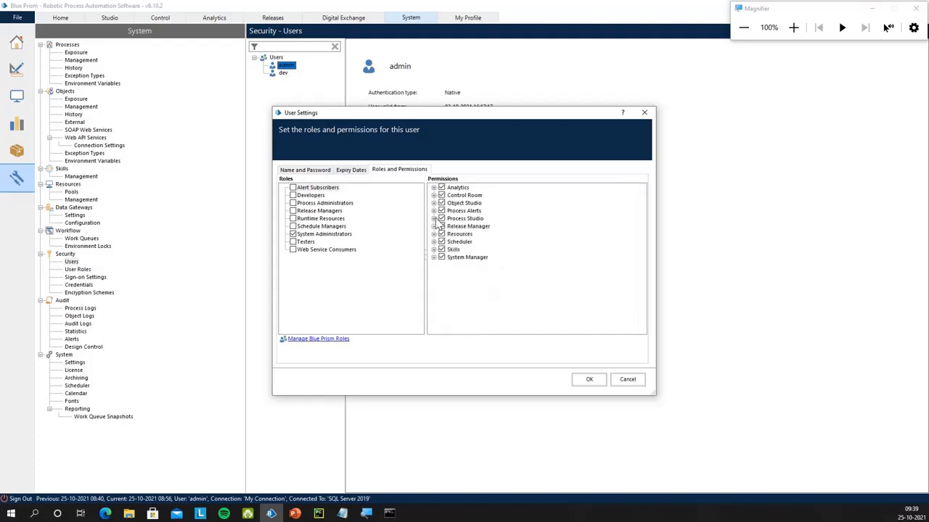
{"action": "left_click", "coordinate": [434, 257]}
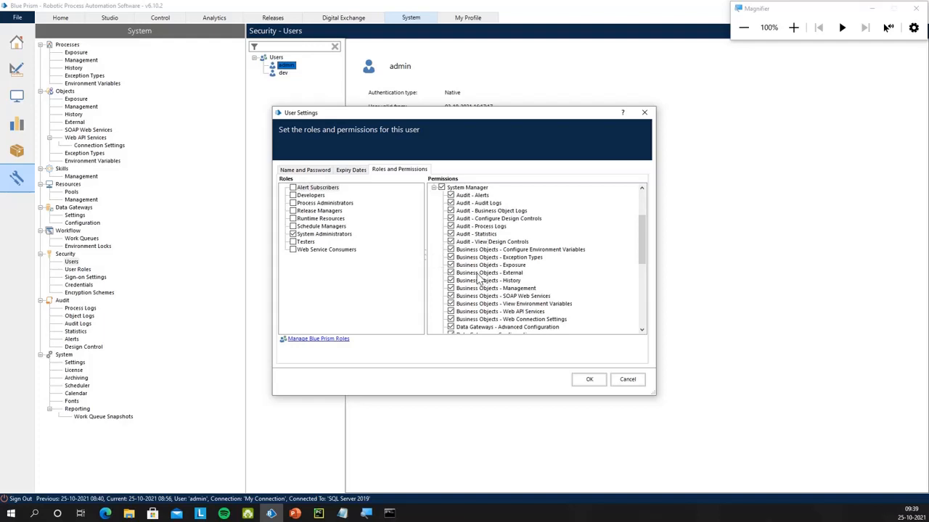
{"action": "left_click", "coordinate": [793, 28]}
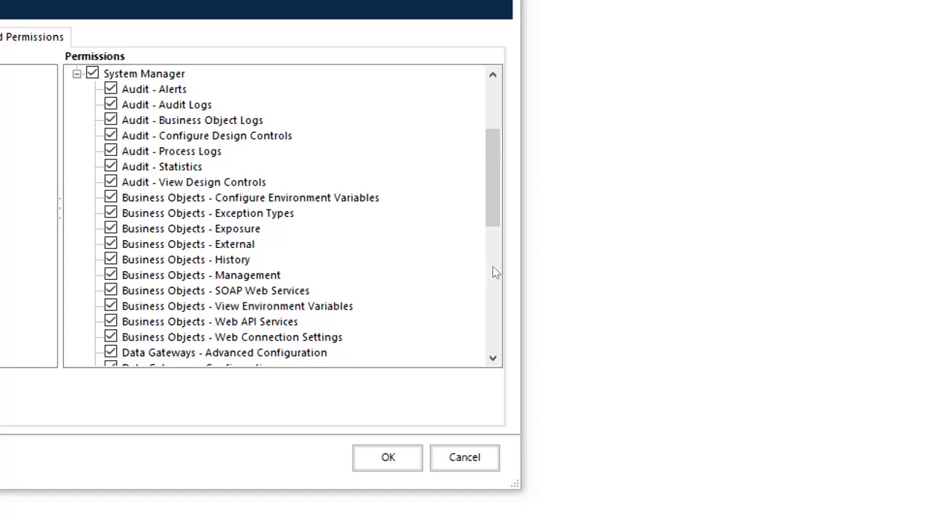
{"action": "scroll", "coordinate": [439, 270], "scroll_direction": "down", "scroll_amount": 5}
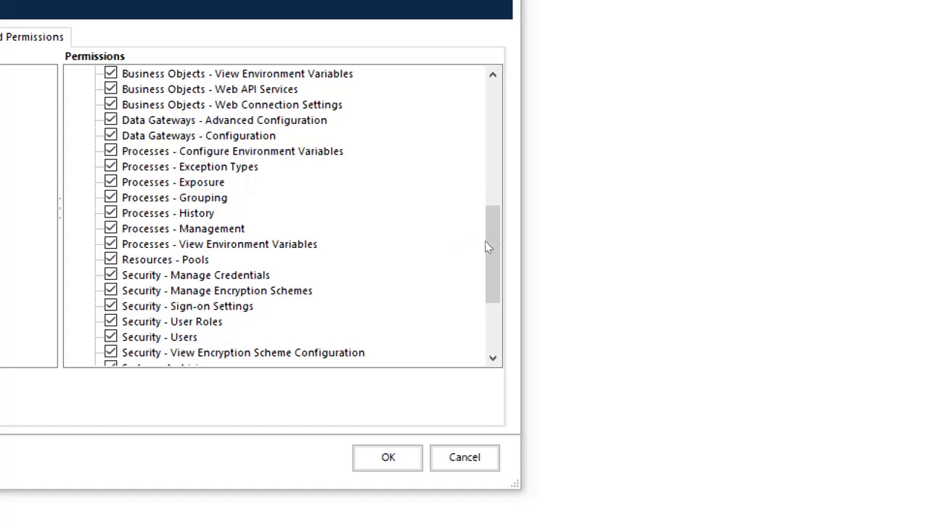
{"action": "left_click", "coordinate": [489, 246]}
{"action": "scroll", "coordinate": [494, 246], "scroll_direction": "up", "scroll_amount": 2}
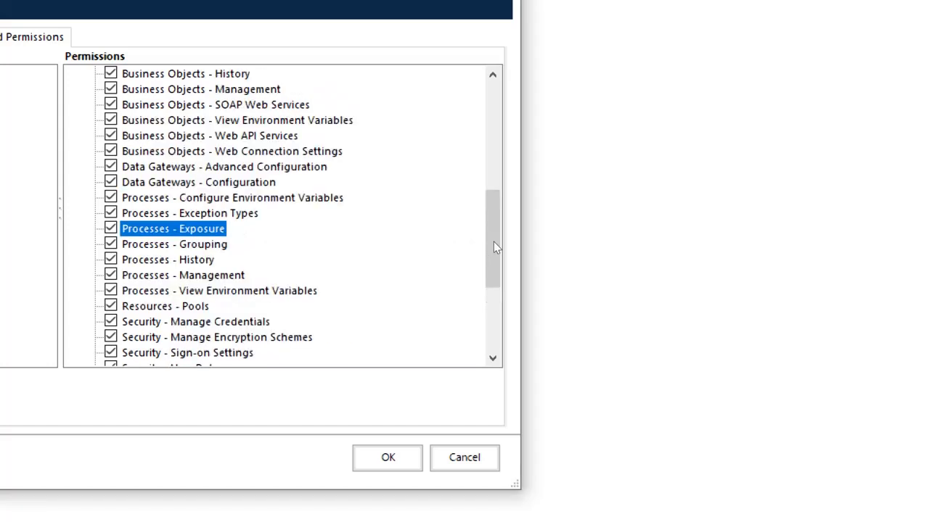
{"action": "scroll", "coordinate": [494, 242], "scroll_direction": "up", "scroll_amount": 1}
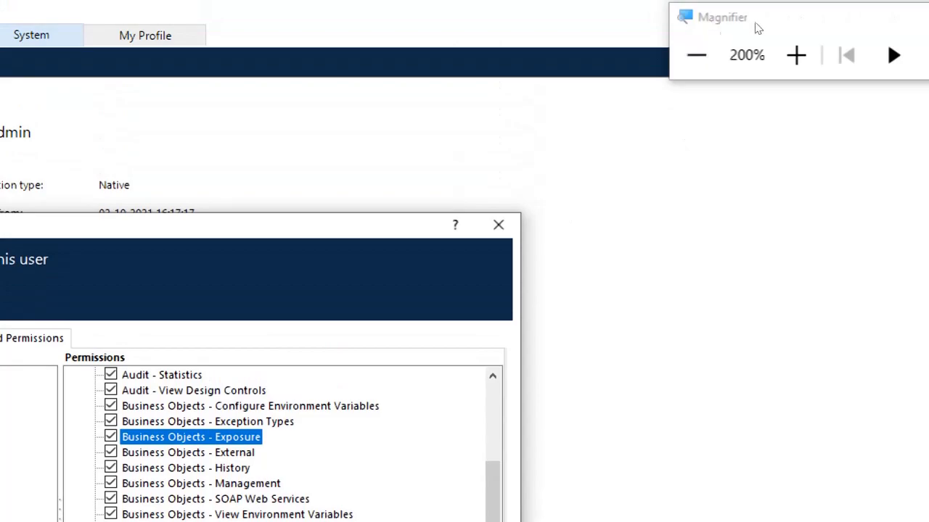
{"action": "left_click", "coordinate": [696, 56]}
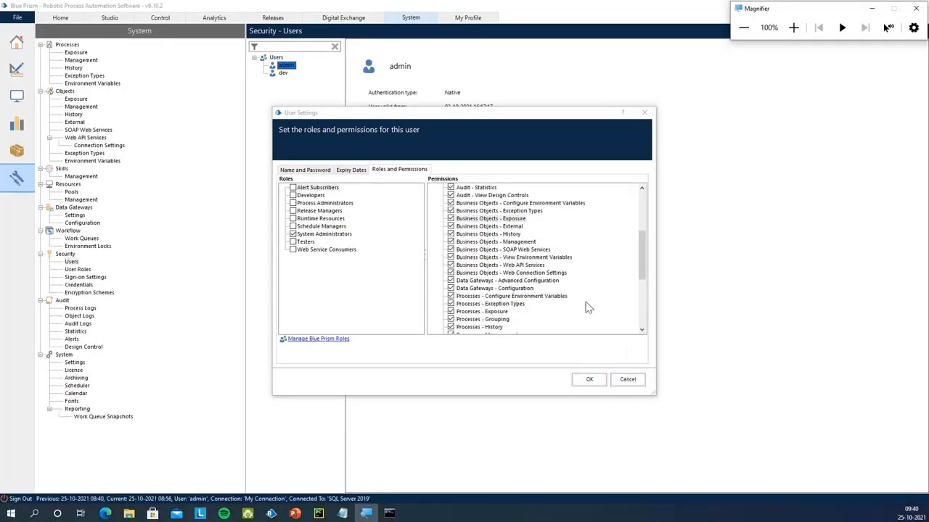
{"action": "left_click", "coordinate": [628, 380]}
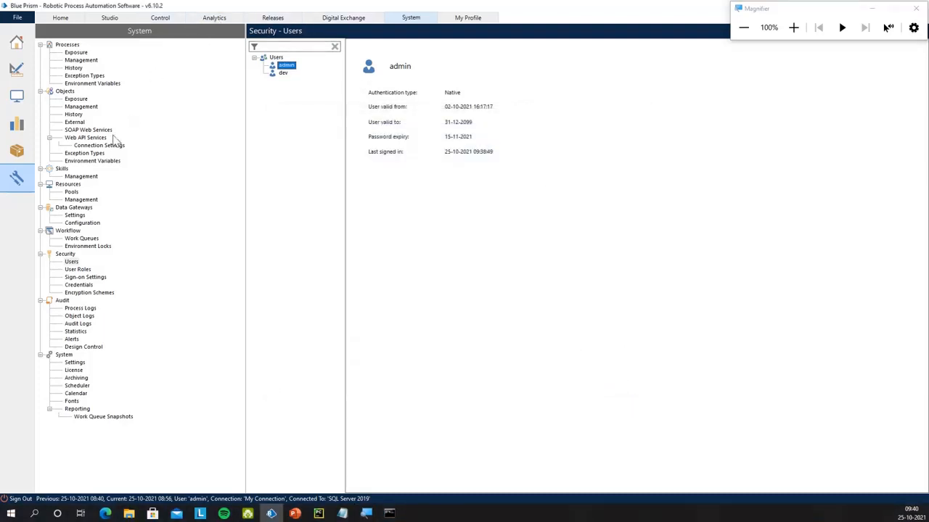
Open the exposed-processes list and inspect the Webservices Automation group
{"action": "left_click", "coordinate": [76, 53]}
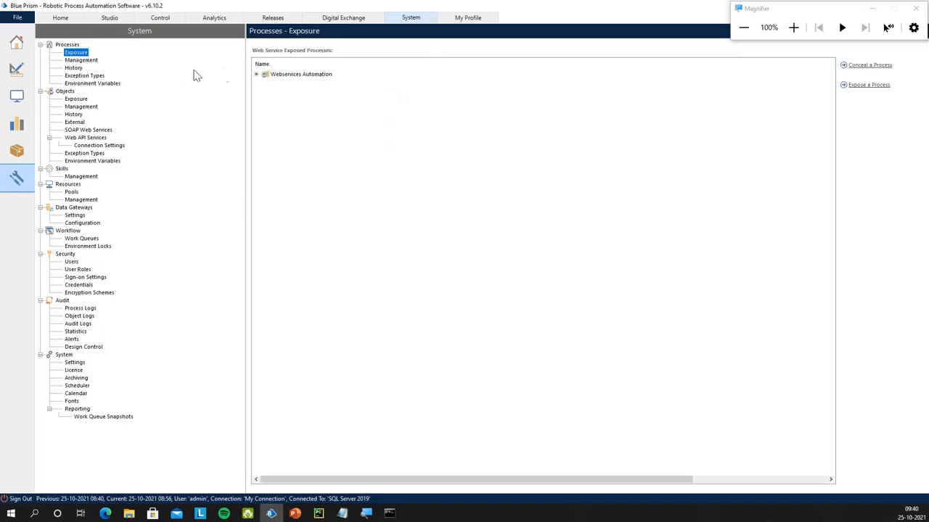
{"action": "left_click", "coordinate": [259, 75]}
{"action": "left_click", "coordinate": [258, 75]}
{"action": "left_click", "coordinate": [258, 75]}
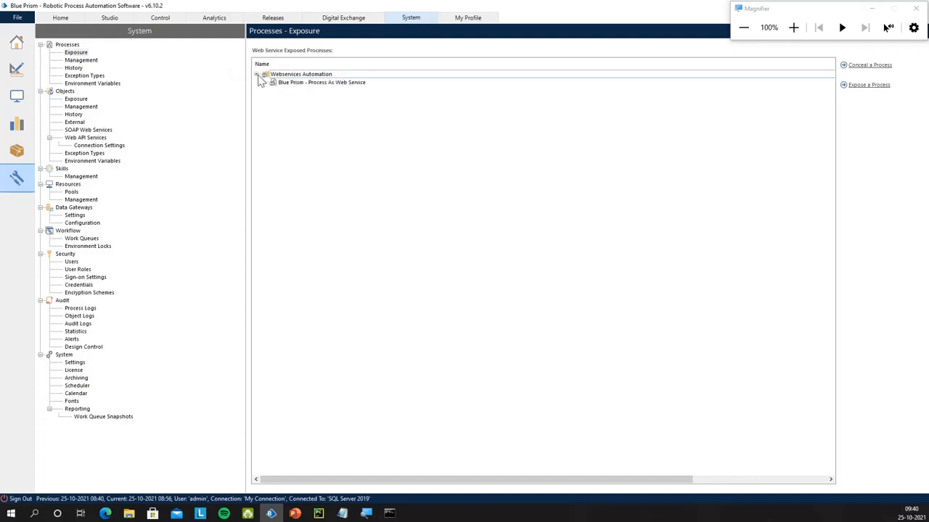
{"action": "left_click", "coordinate": [258, 75]}
{"action": "left_click", "coordinate": [793, 27]}
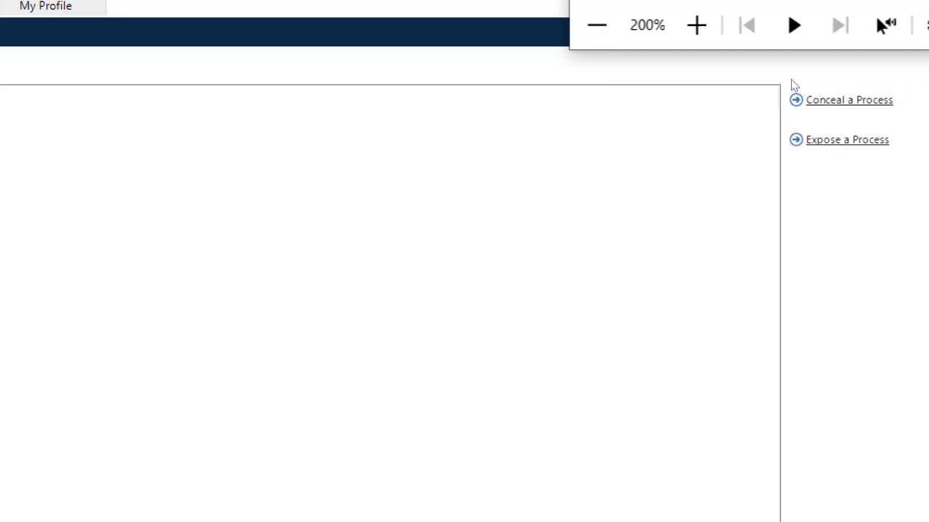
Expose ChatbotExample as a web service named CalculationChatbot
{"action": "left_click", "coordinate": [863, 97]}
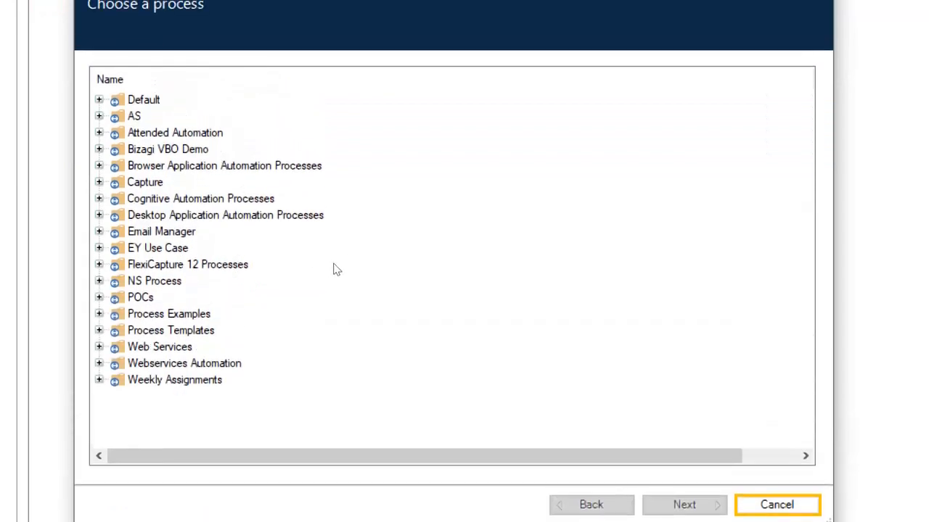
{"action": "left_click", "coordinate": [100, 364]}
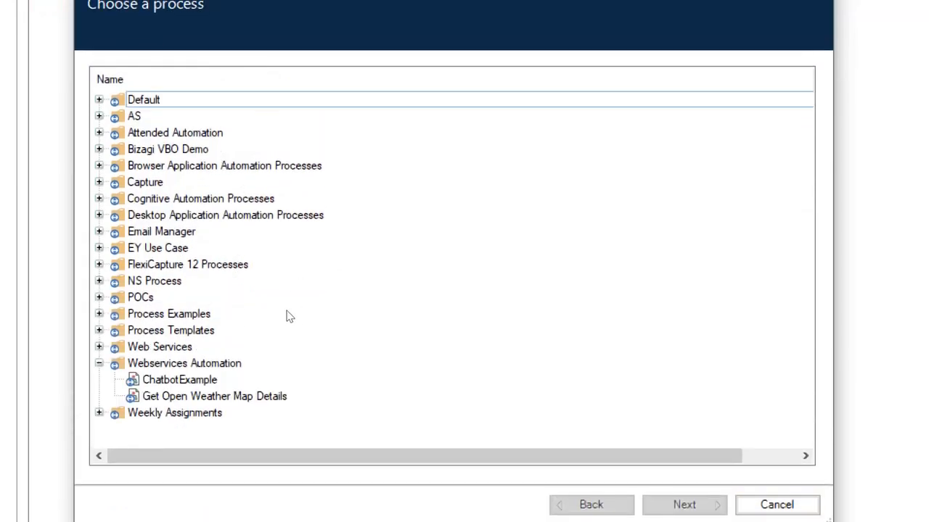
{"action": "left_click", "coordinate": [180, 380]}
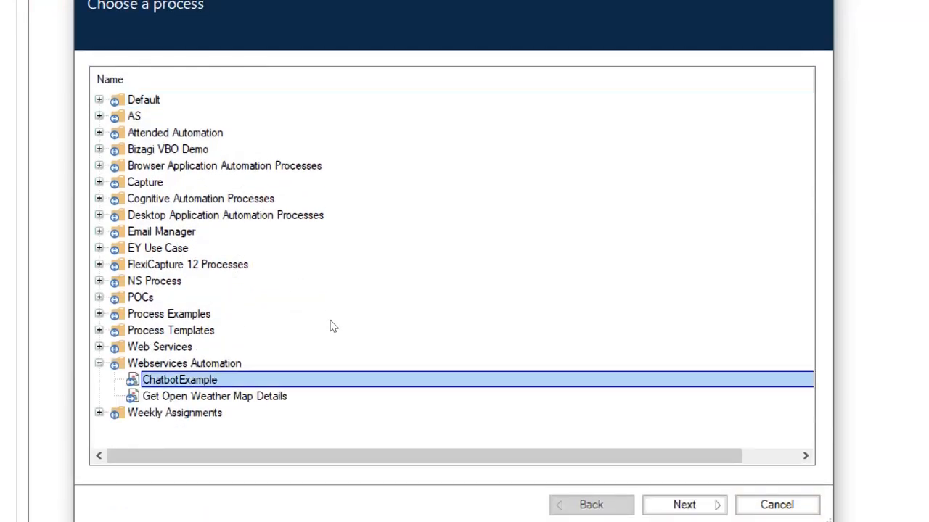
{"action": "left_click", "coordinate": [684, 505]}
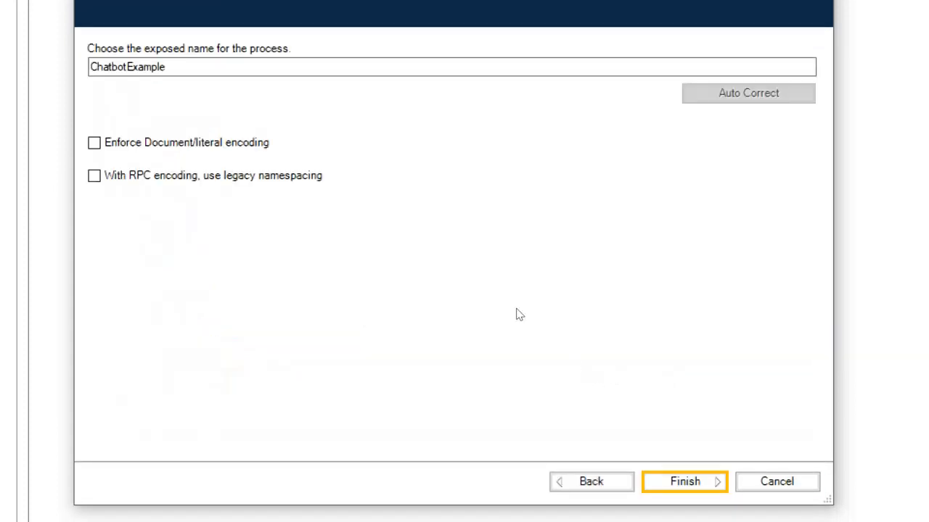
{"action": "left_click", "coordinate": [323, 178]}
{"action": "key", "text": "shift+Left"}
{"action": "key", "text": "shift+Left"}
{"action": "key", "text": "shift+Left"}
{"action": "key", "text": "shift+Left"}
{"action": "key", "text": "shift+Left"}
{"action": "key", "text": "shift+Left"}
{"action": "key", "text": "shift+Left"}
{"action": "key", "text": "shift+Left"}
{"action": "key", "text": "shift+Left"}
{"action": "key", "text": "shift+Left"}
{"action": "key", "text": "shift+Right"}
{"action": "key", "text": "shift+Right"}
{"action": "key", "text": "shift+Right"}
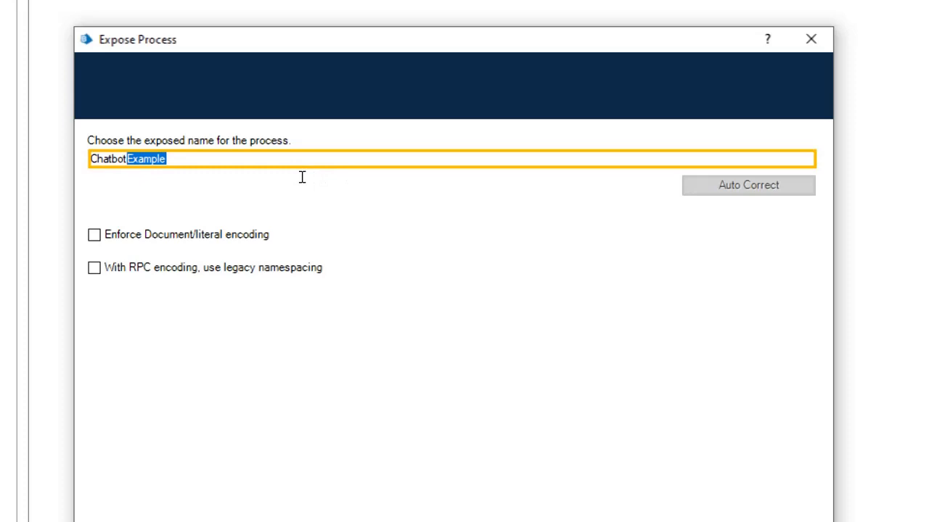
{"action": "left_click", "coordinate": [309, 171]}
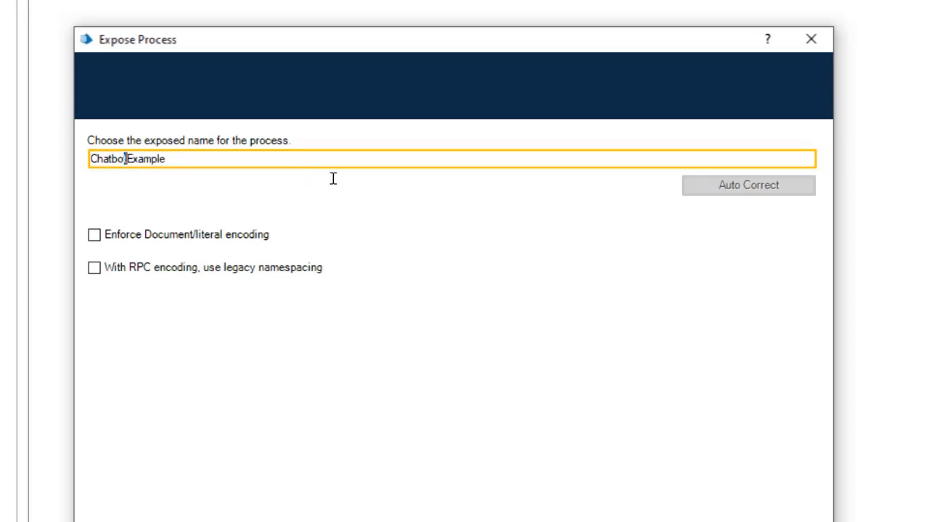
{"action": "key", "text": "shift+Left"}
{"action": "key", "text": "shift+Left"}
{"action": "key", "text": "shift+Left"}
{"action": "key", "text": "shift+Left"}
{"action": "key", "text": "shift+Left"}
{"action": "key", "text": "shift+Left"}
{"action": "key", "text": "shift+Left"}
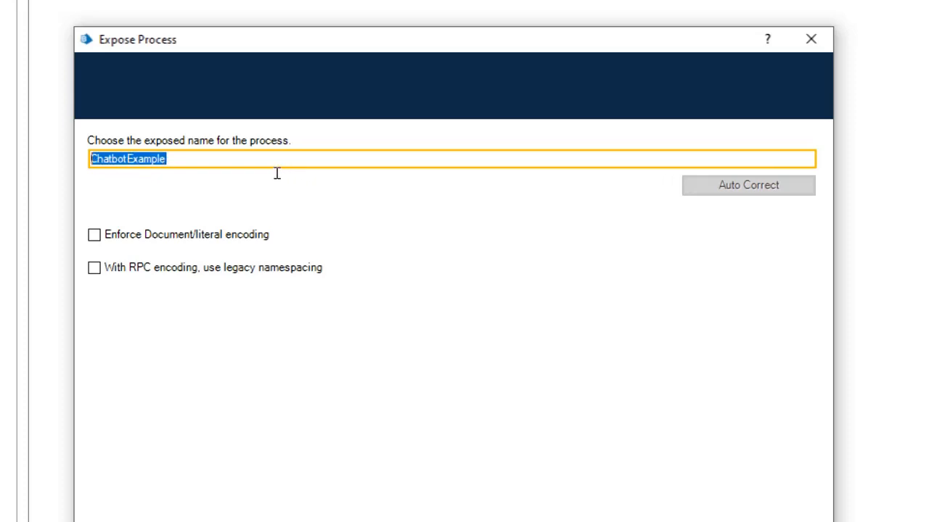
{"action": "type", "text": "Calculati"}
{"action": "type", "text": "onChatbot"}
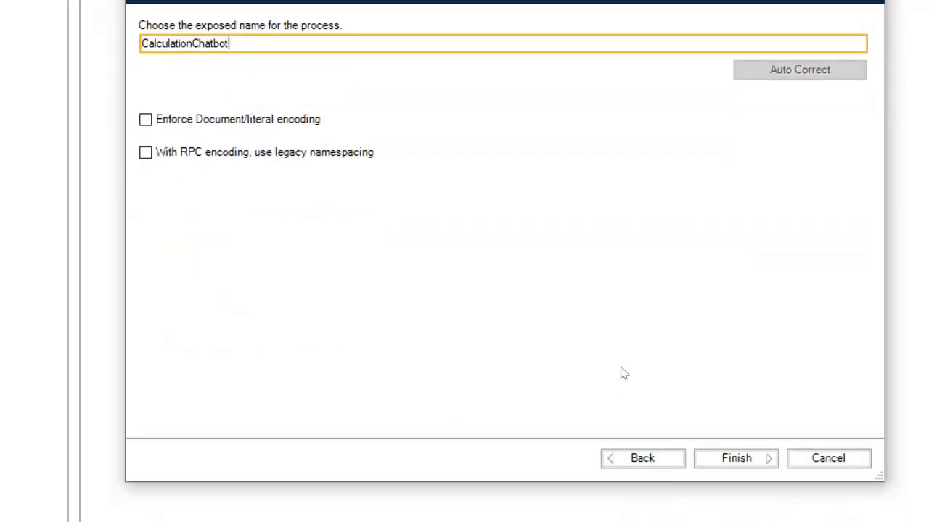
{"action": "key", "text": "Return"}
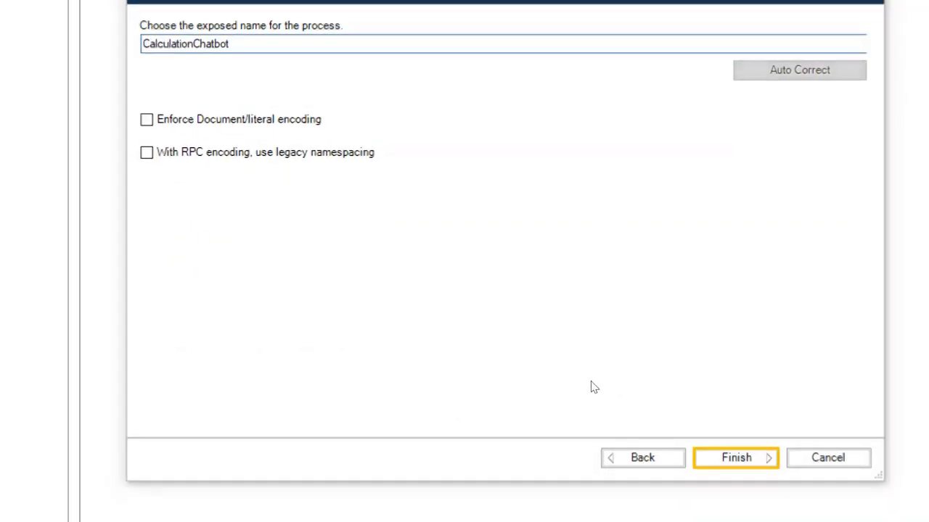
Check the newly exposed service listed under Webservices Automation
{"action": "left_click", "coordinate": [794, 47]}
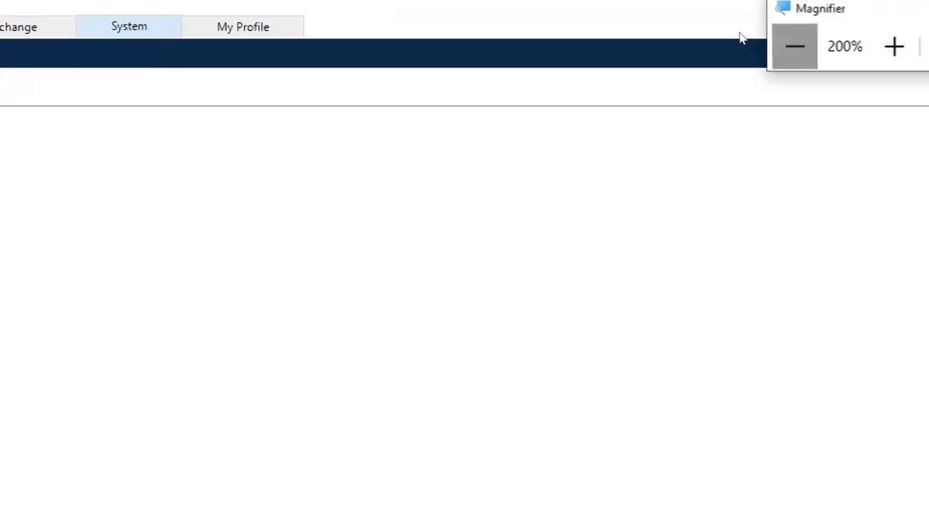
{"action": "left_click", "coordinate": [257, 74]}
{"action": "left_click", "coordinate": [293, 92]}
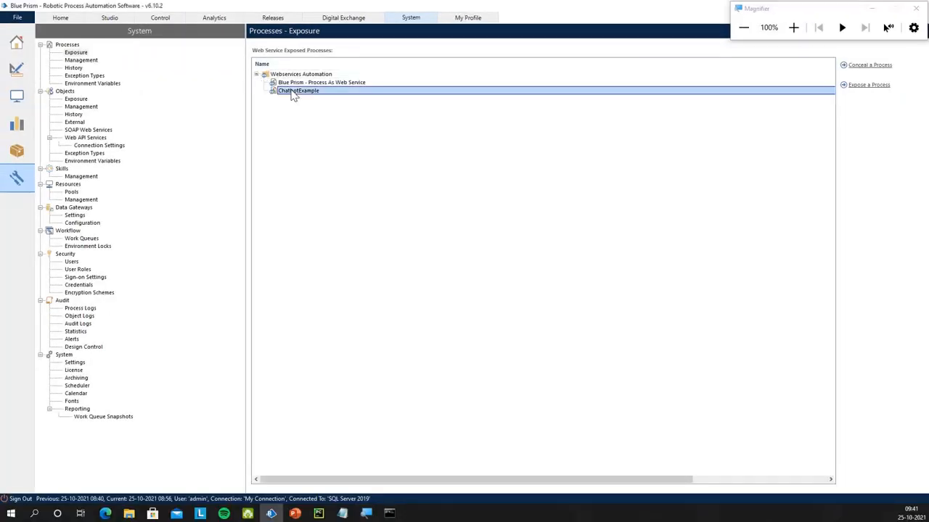
{"action": "left_click", "coordinate": [794, 35]}
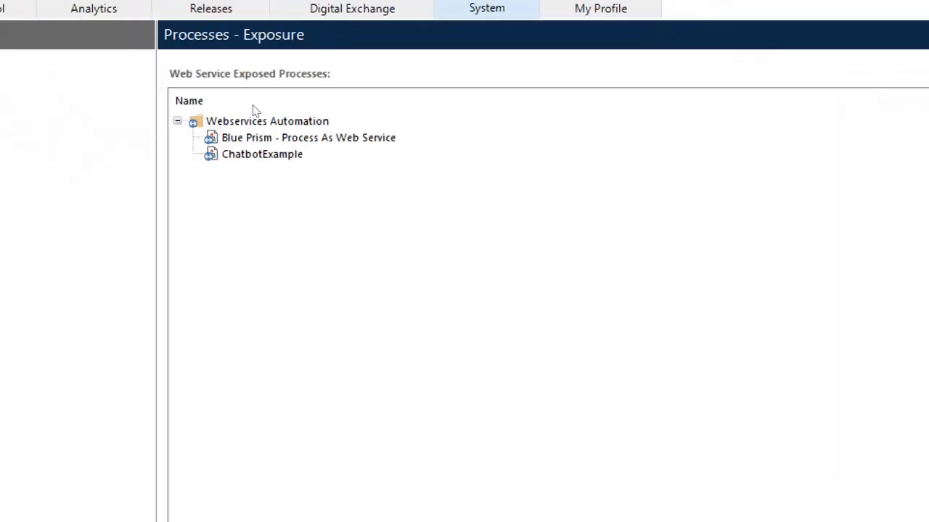
{"action": "left_click", "coordinate": [659, 27]}
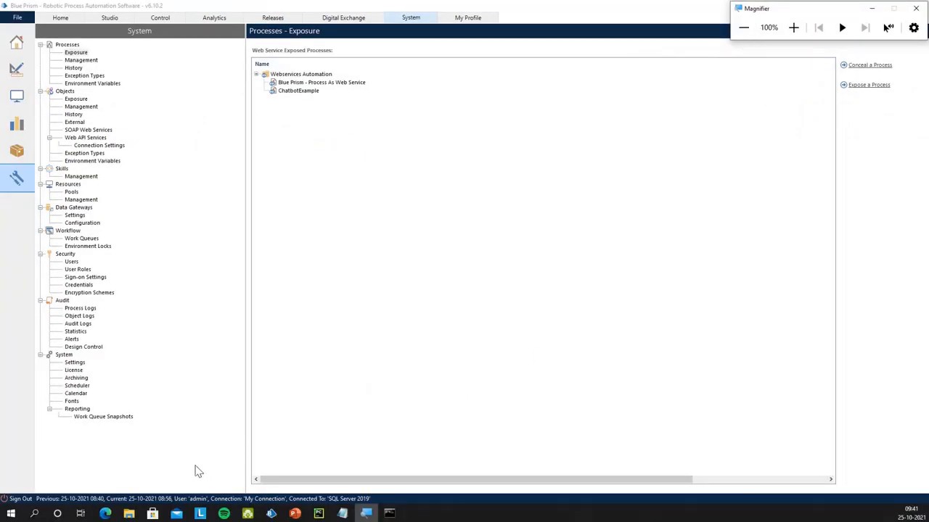
{"action": "left_click", "coordinate": [105, 513]}
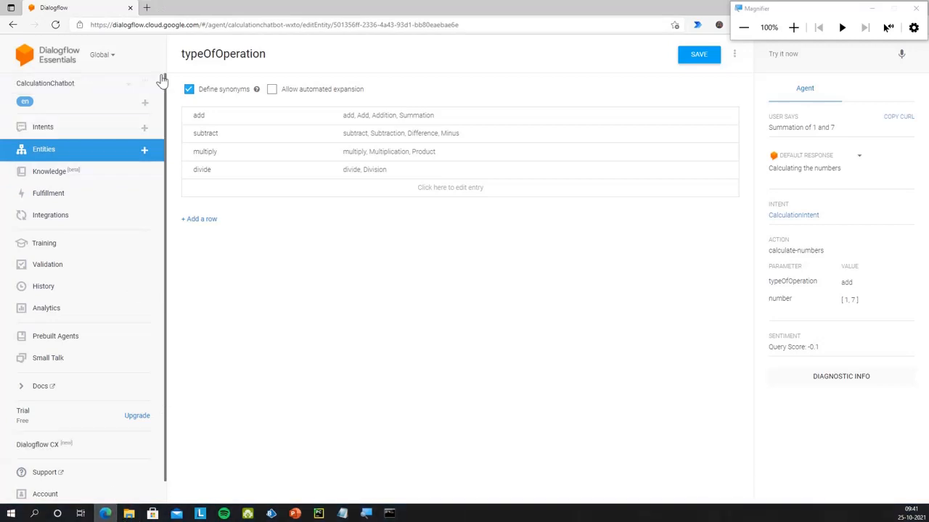
Load localhost:8181/ws in a new tab, which replies 'INVALID COMMAND - use help'
{"action": "left_click", "coordinate": [146, 7]}
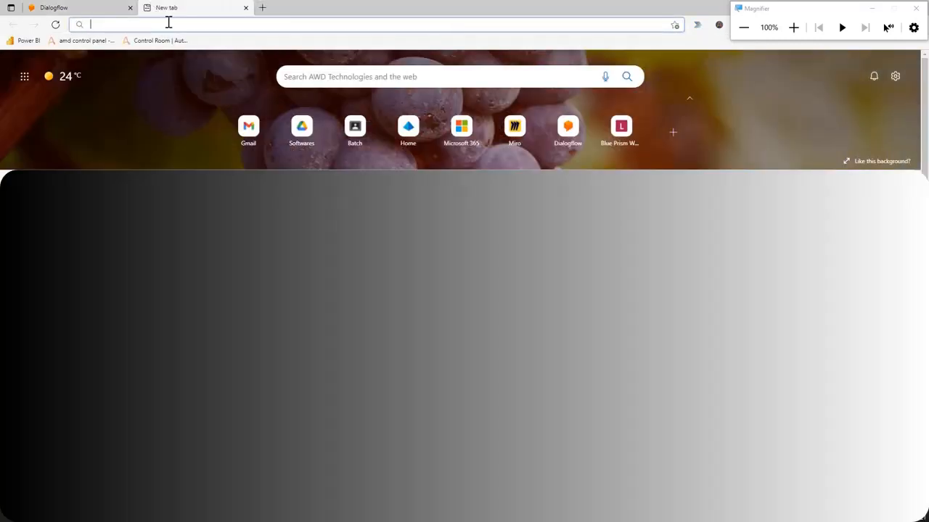
{"action": "type", "text": "local"}
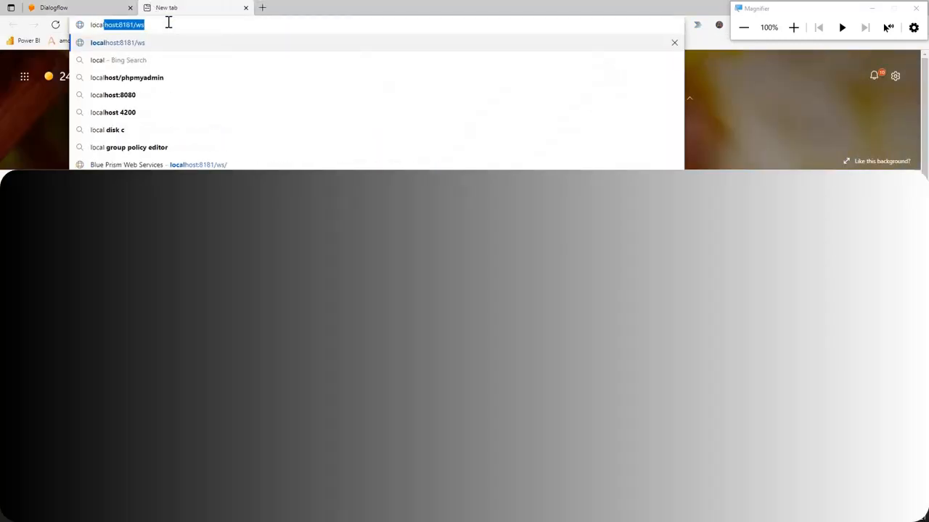
{"action": "key", "text": "Right"}
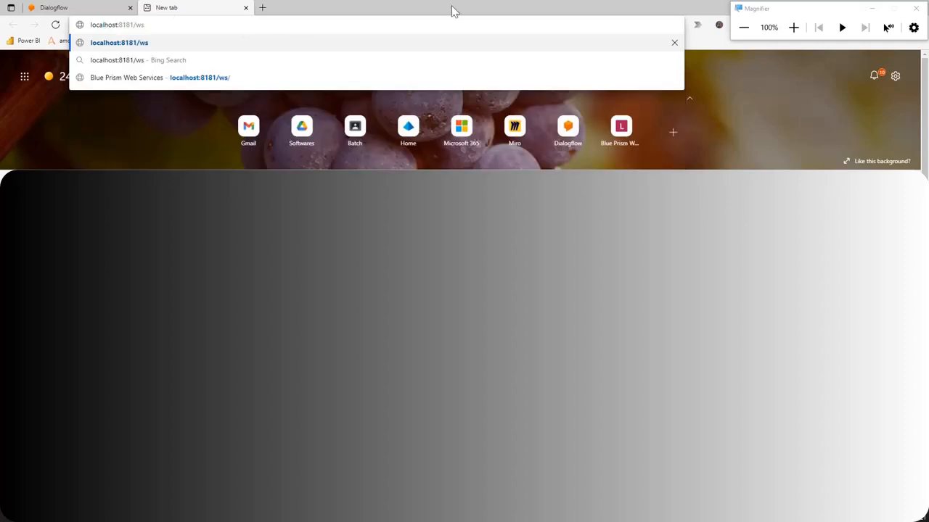
{"action": "left_click", "coordinate": [794, 26]}
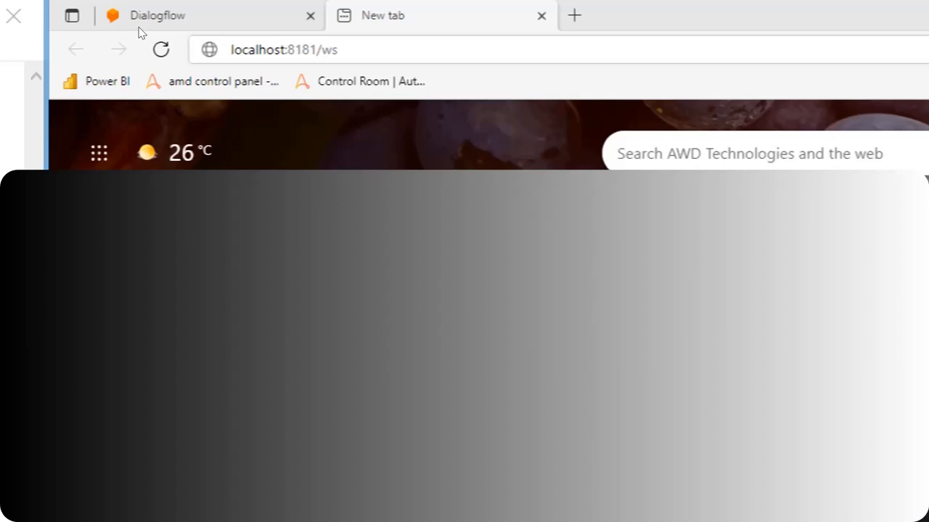
{"action": "left_click", "coordinate": [748, 28]}
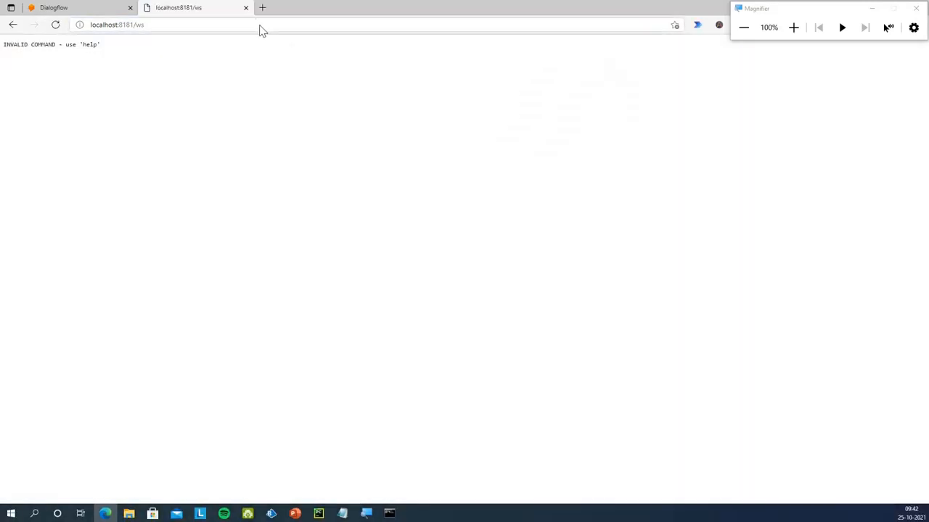
{"action": "left_click", "coordinate": [224, 24]}
{"action": "left_click", "coordinate": [223, 22]}
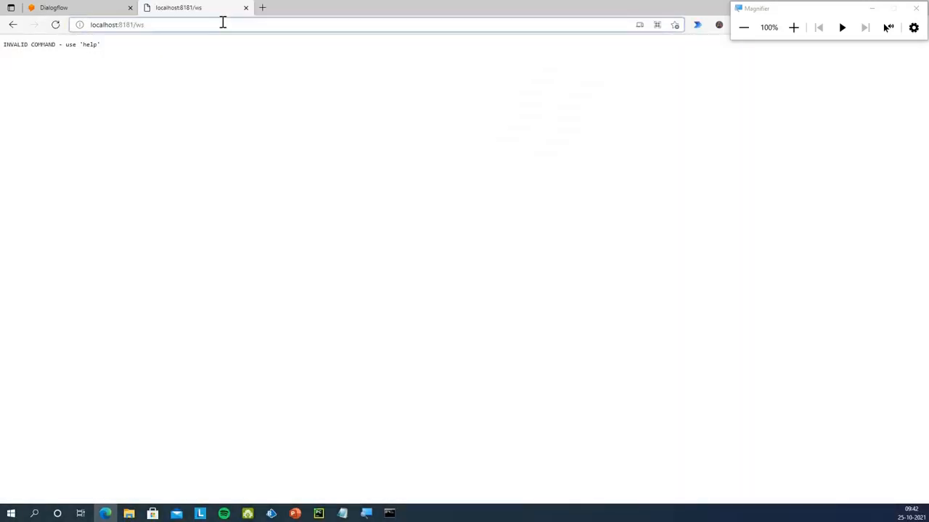
Reload the address as localhost:8181/ws/ and open the CalculationChatbot ?wsdl link
{"action": "type", "text": "/"}
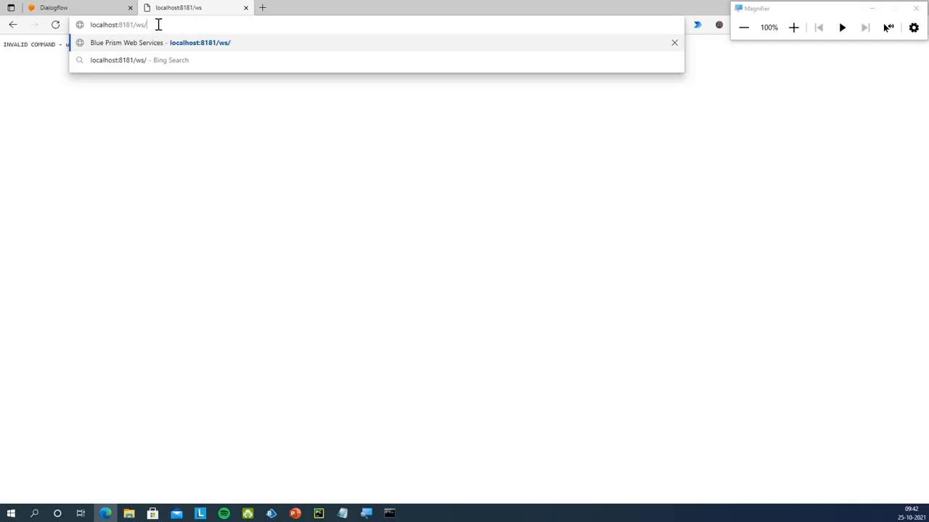
{"action": "key", "text": "Return"}
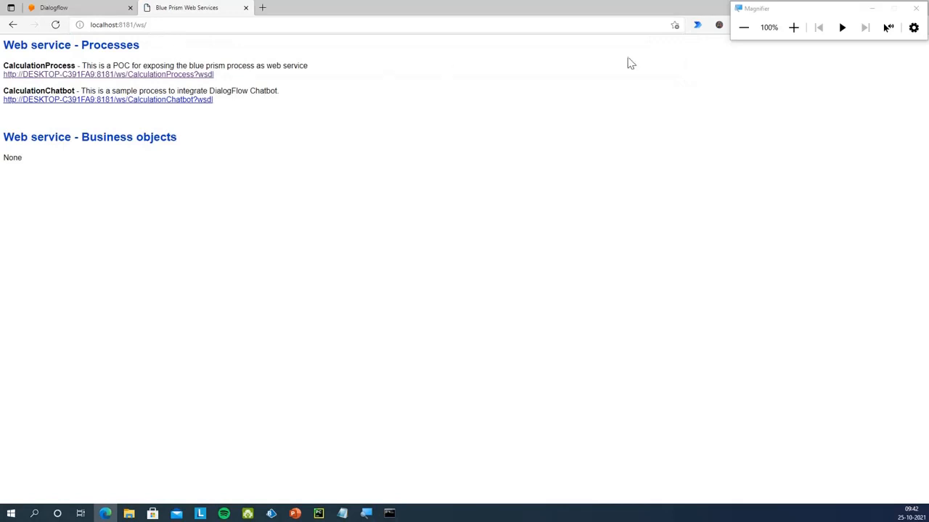
{"action": "left_click", "coordinate": [792, 26]}
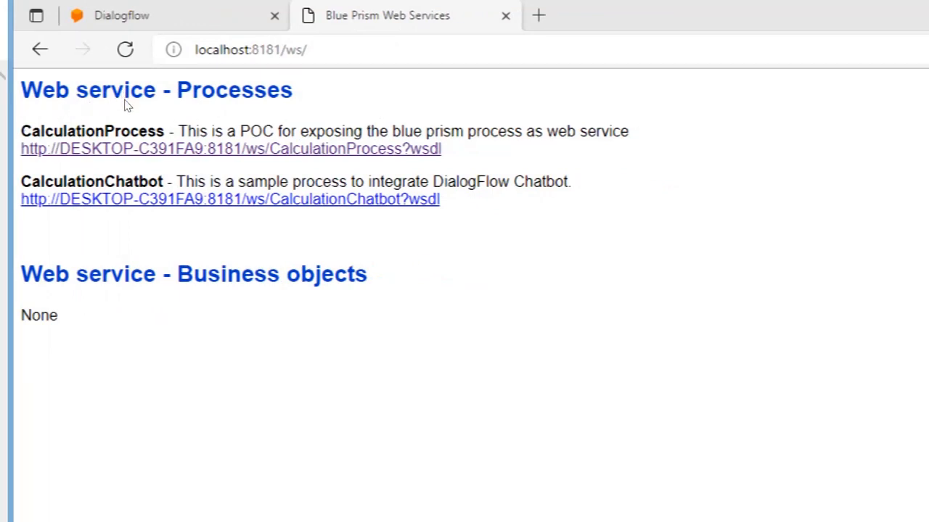
{"action": "left_click", "coordinate": [125, 199]}
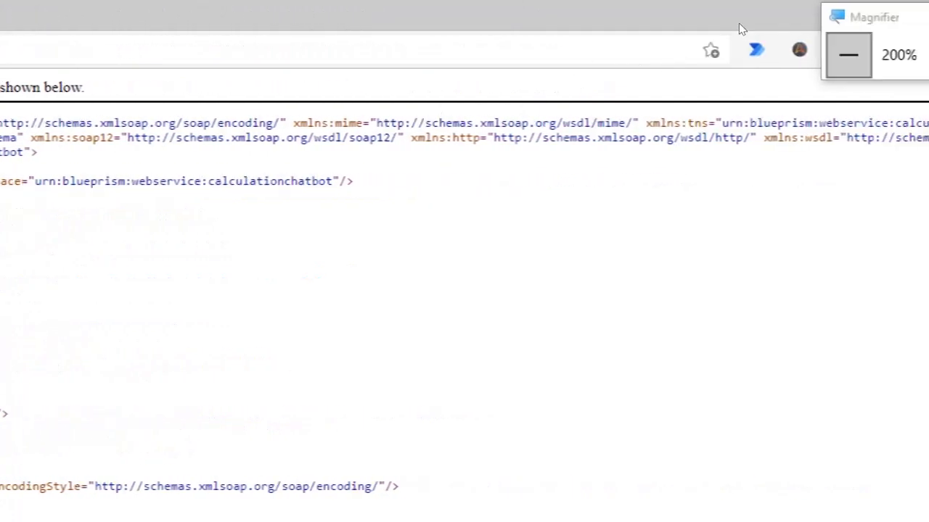
Review the WSDL's FirstNumber, SecondNumber, TypeOfOperation inputs and decimal Result output
{"action": "left_click", "coordinate": [742, 29]}
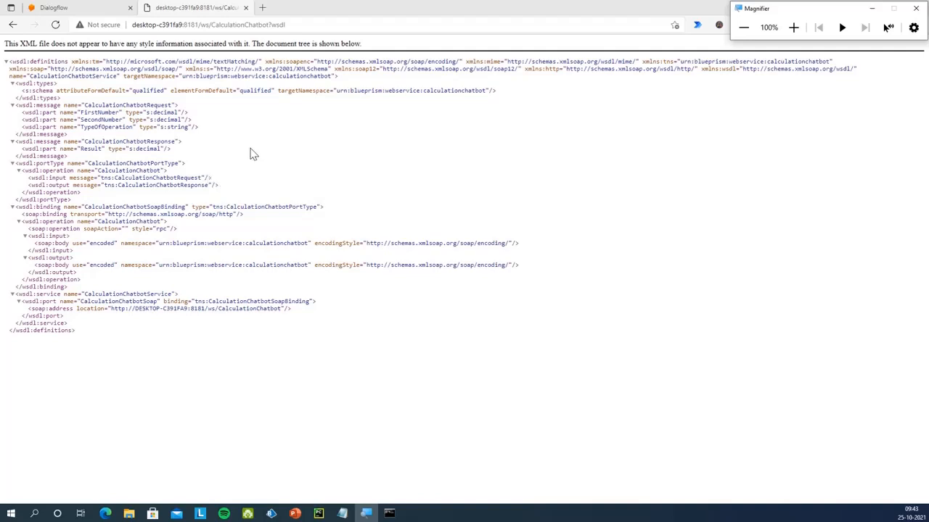
{"action": "left_click_drag", "start_coordinate": [776, 14], "coordinate": [481, 17]}
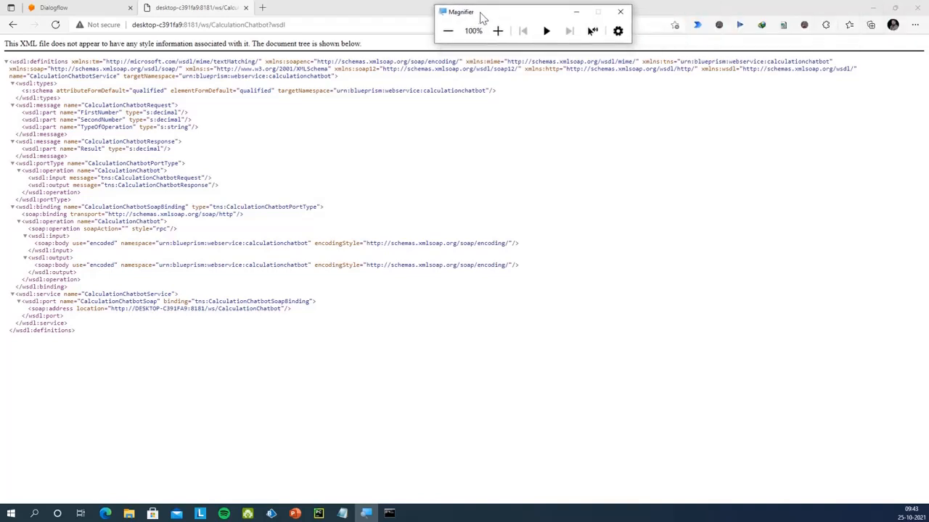
{"action": "left_click", "coordinate": [262, 7]}
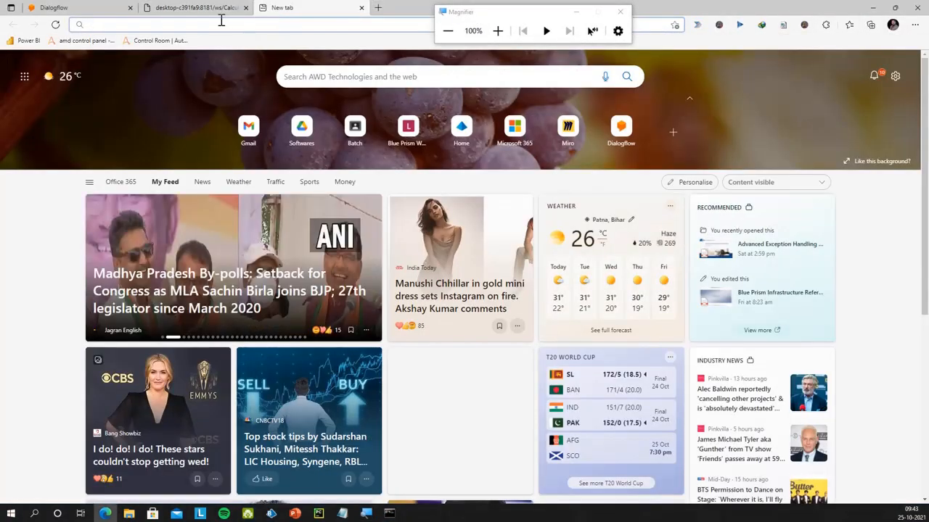
Search for google, open the Google homepage and close the Bing results tab
{"action": "type", "text": "Google"}
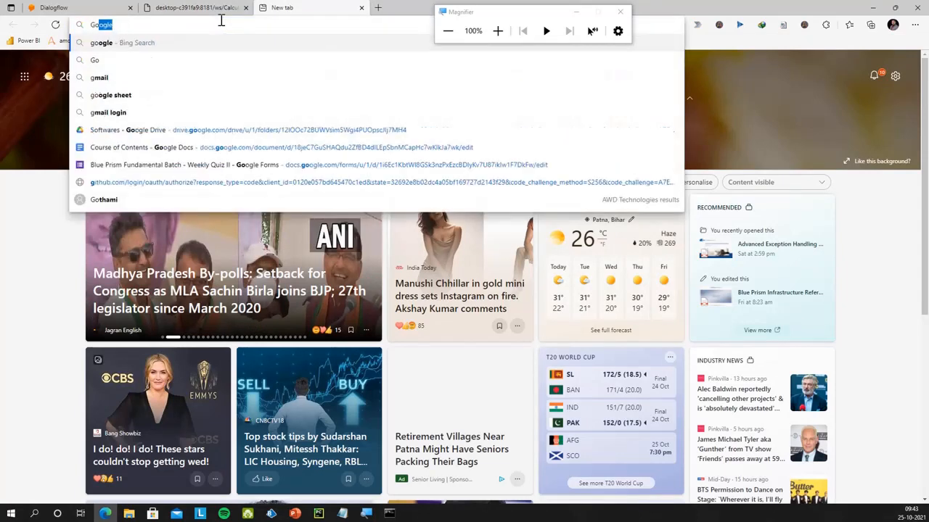
{"action": "key", "text": "Return"}
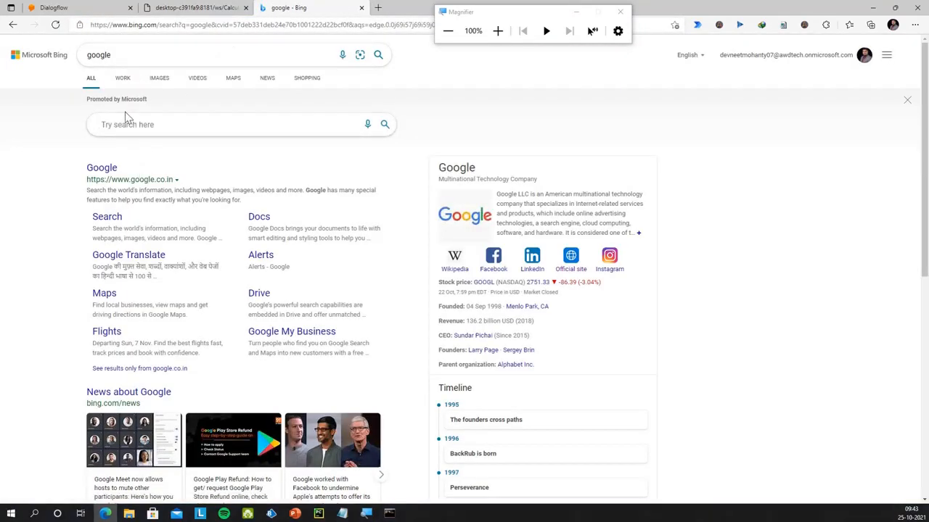
{"action": "left_click", "coordinate": [107, 178]}
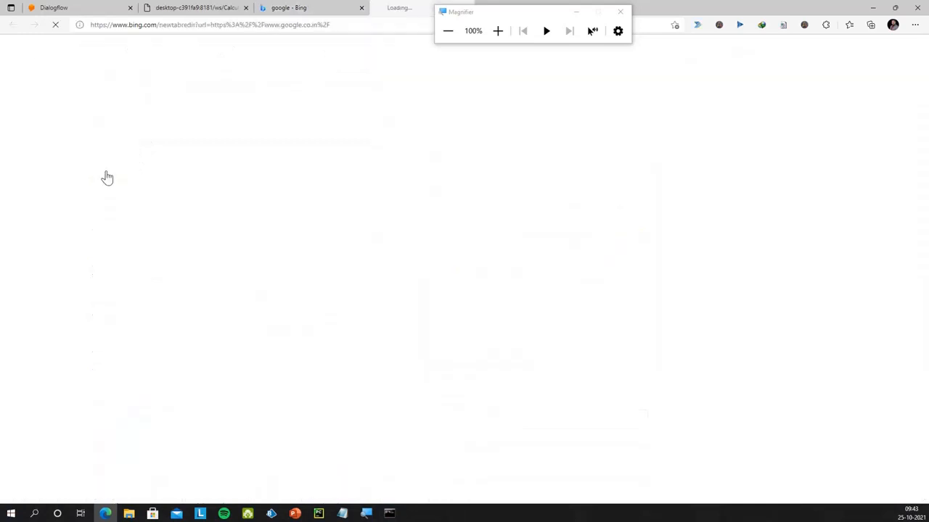
{"action": "left_click", "coordinate": [361, 8]}
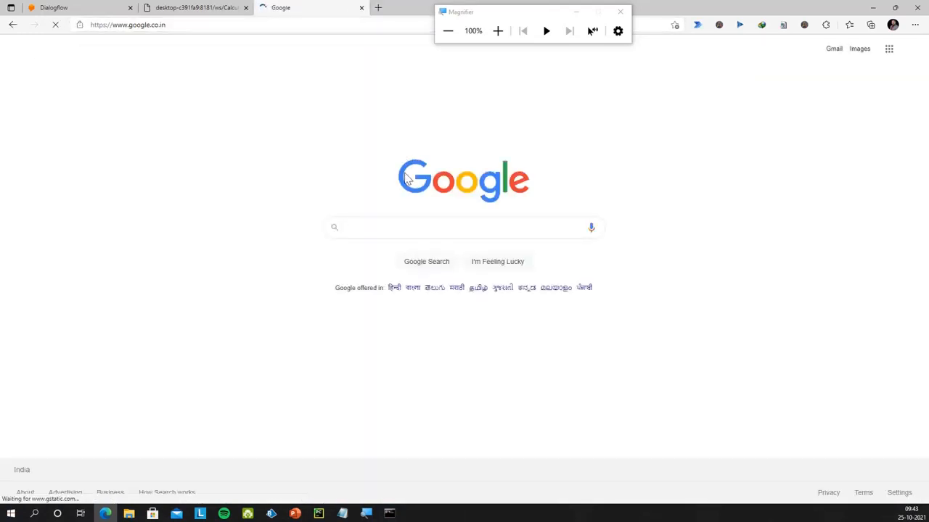
Search Google for Wizdler and open its Chrome Web Store listing
{"action": "left_click", "coordinate": [398, 229]}
{"action": "type", "text": "Wizzdle"}
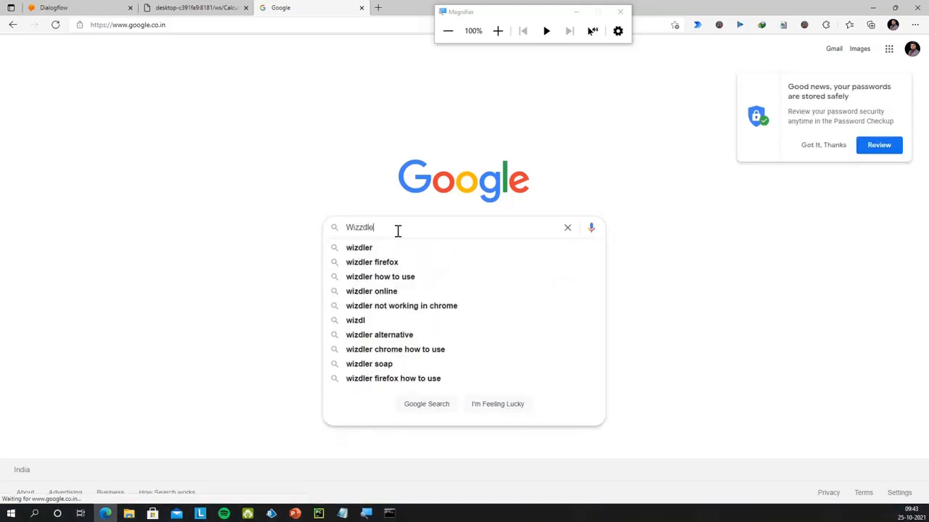
{"action": "key", "text": "BackSpace"}
{"action": "key", "text": "BackSpace"}
{"action": "key", "text": "BackSpace"}
{"action": "type", "text": "dler"}
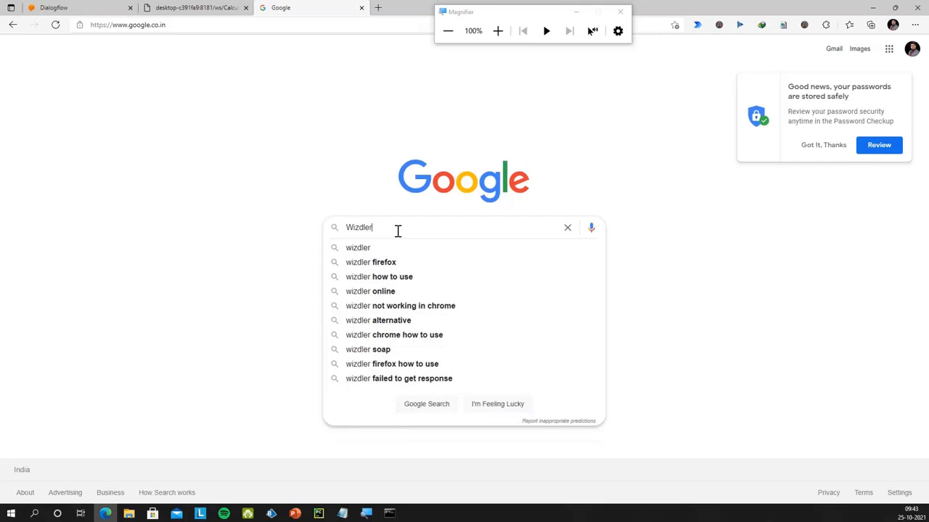
{"action": "key", "text": "Return"}
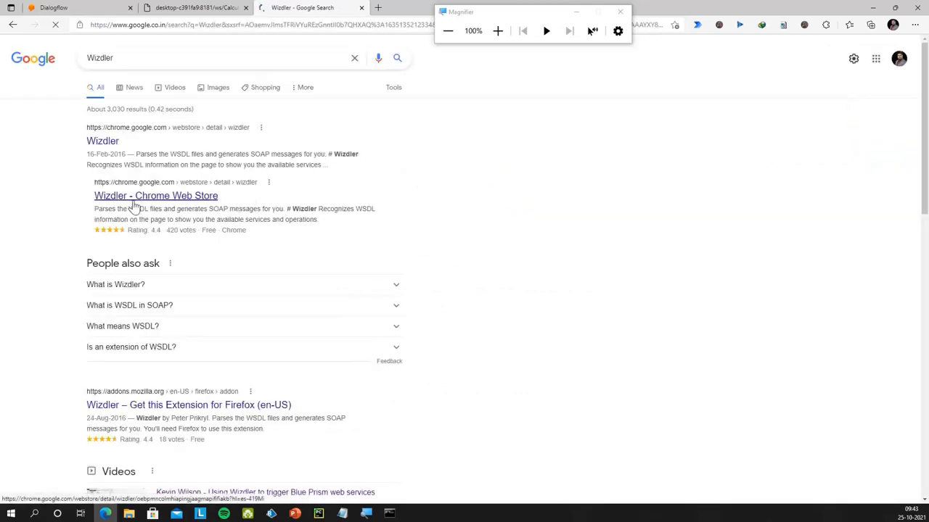
{"action": "left_click", "coordinate": [173, 200]}
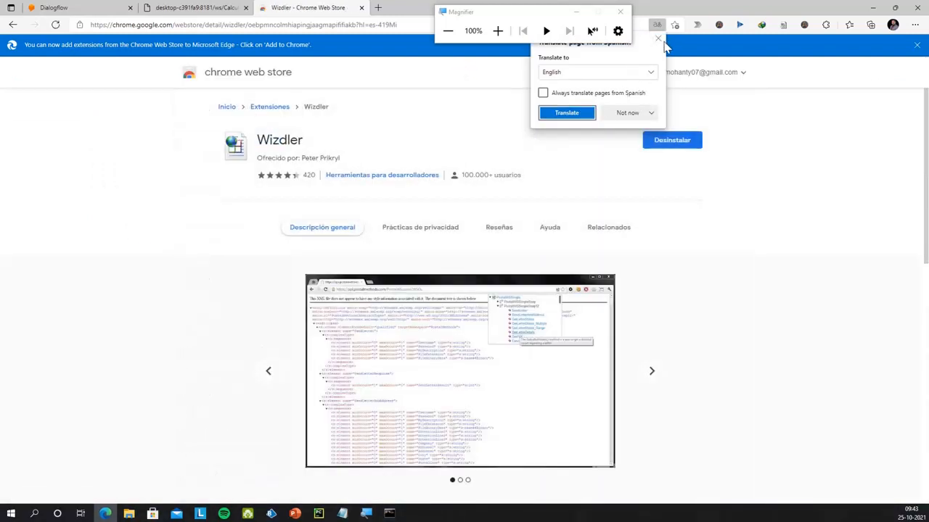
Translate the Wizdler store page, confirm it's installed, and return to the WSDL tab
{"action": "left_click", "coordinate": [573, 116]}
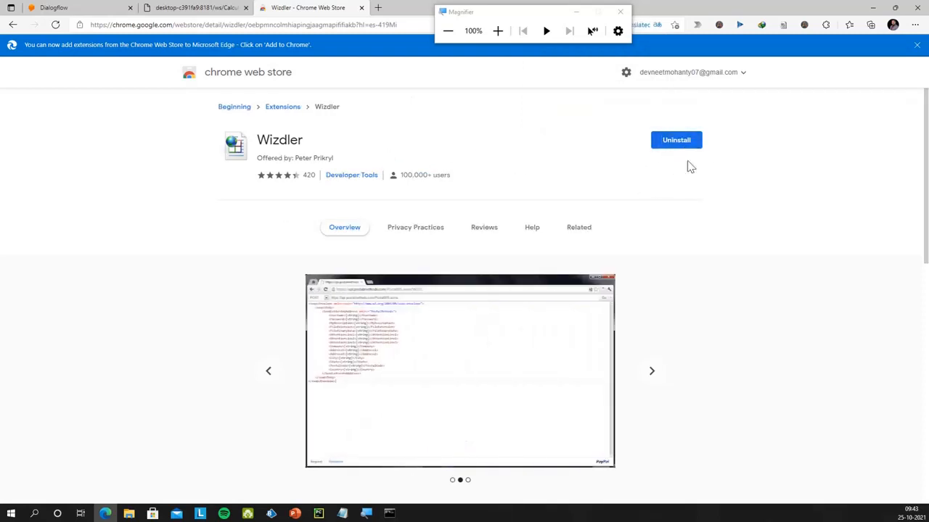
{"action": "left_click_drag", "start_coordinate": [497, 17], "coordinate": [767, 97]}
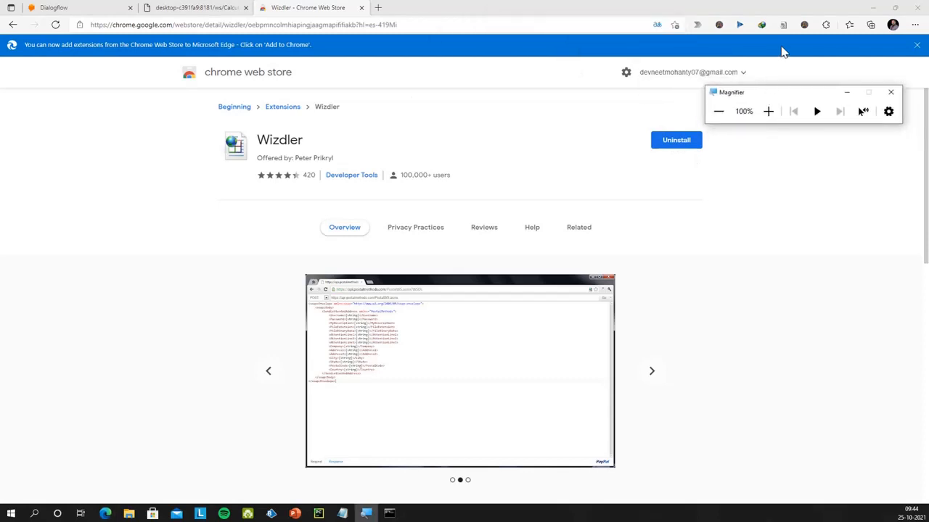
{"action": "left_click", "coordinate": [769, 111]}
{"action": "left_click", "coordinate": [768, 111]}
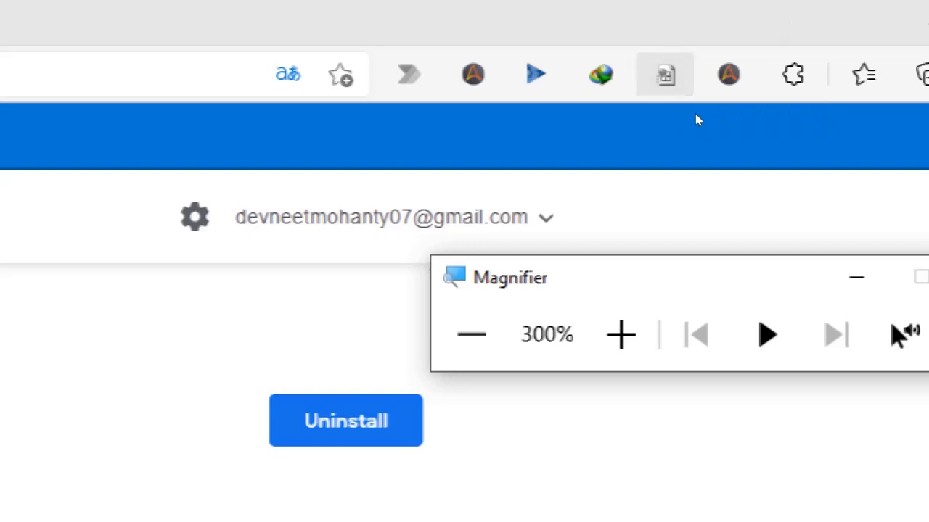
{"action": "key", "text": "super+minus"}
{"action": "key", "text": "super+minus"}
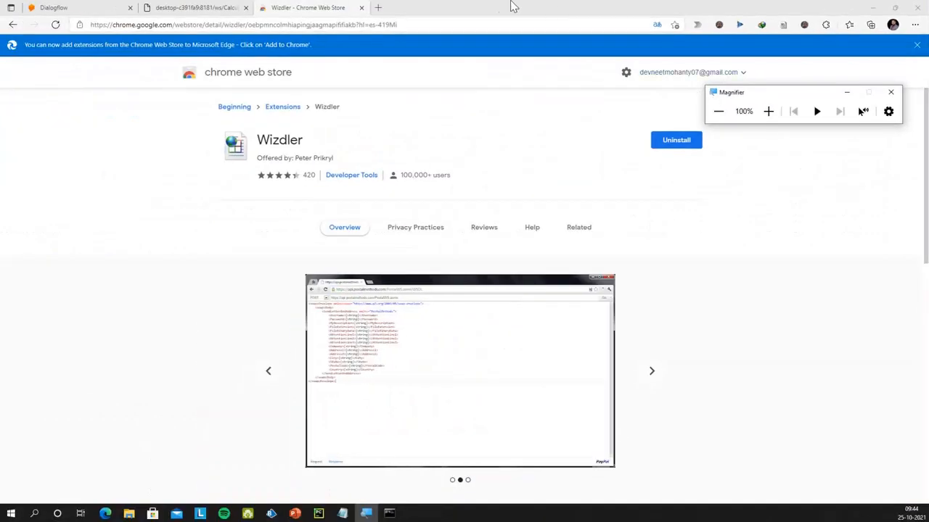
{"action": "left_click", "coordinate": [222, 7]}
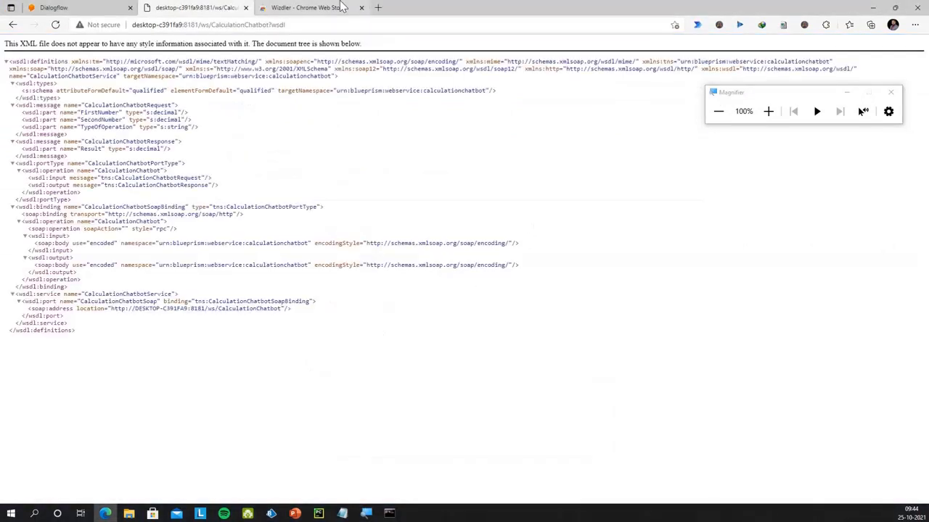
Close the store tab and open Wizdler's CalculationChatbot POST template under CalculationChatbotService
{"action": "left_click", "coordinate": [362, 8]}
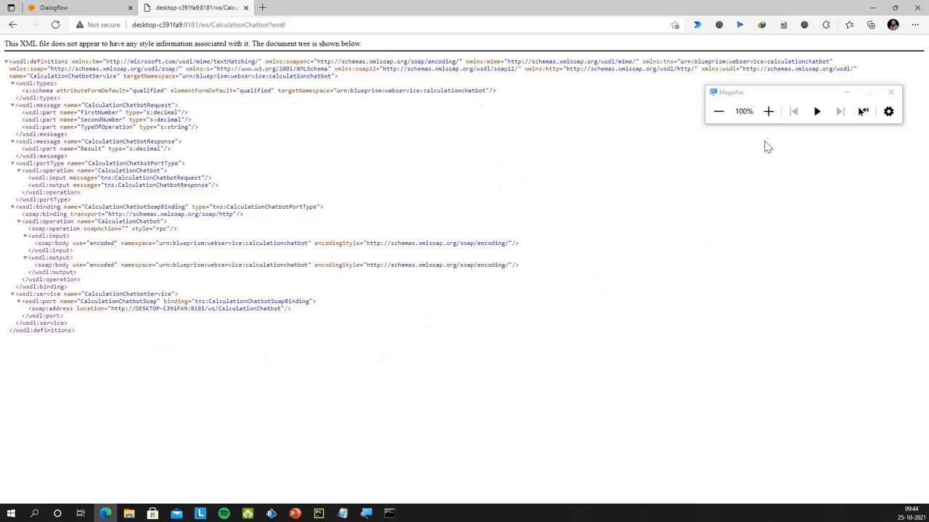
{"action": "left_click", "coordinate": [768, 111]}
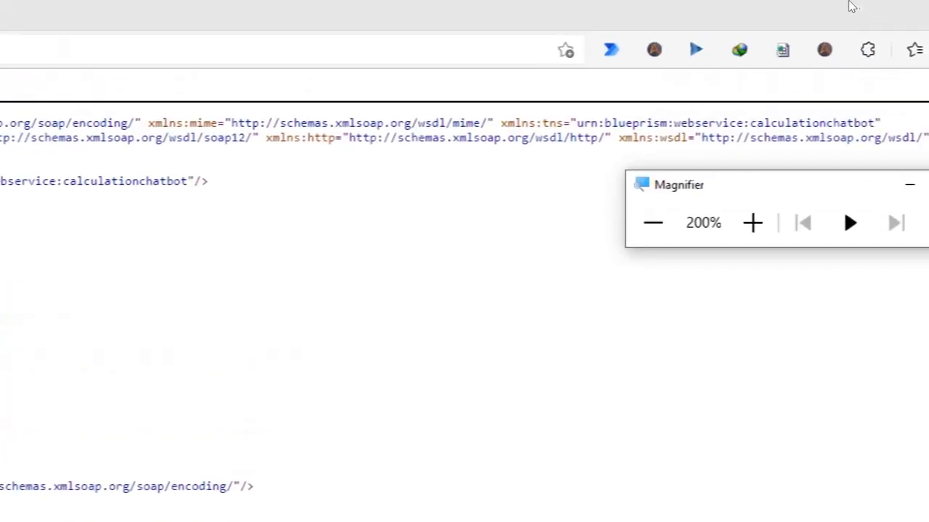
{"action": "left_click", "coordinate": [783, 36]}
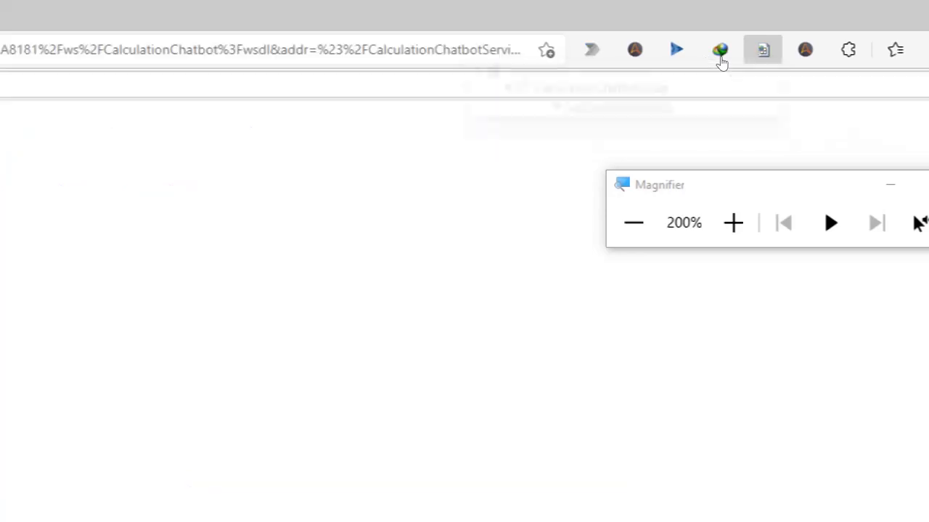
{"action": "left_click", "coordinate": [633, 223]}
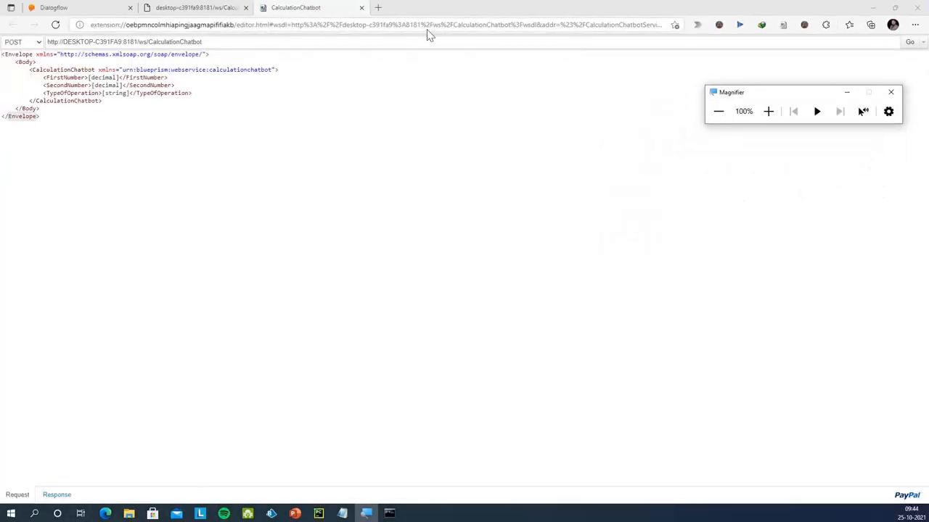
{"action": "left_click", "coordinate": [768, 111]}
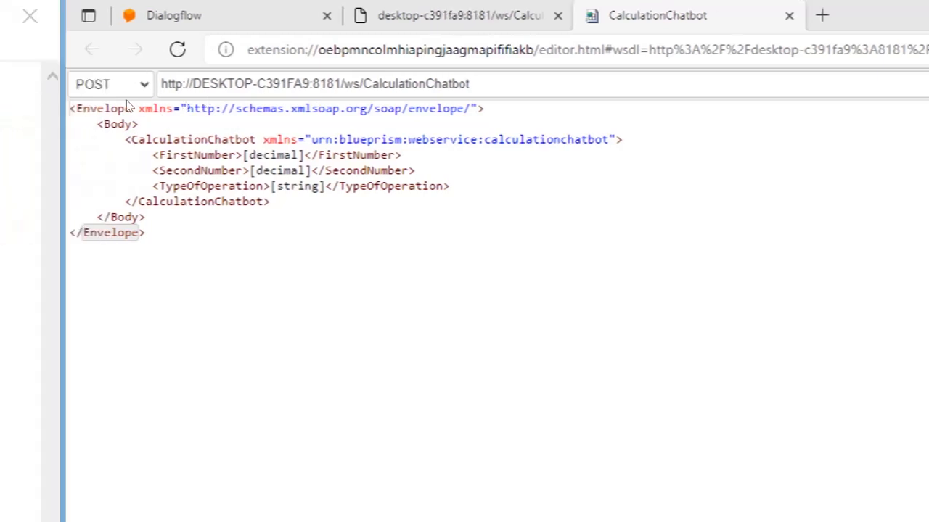
Replace the placeholders with FirstNumber 1, SecondNumber 2 and TypeOfOperation multiply
{"action": "left_click_drag", "start_coordinate": [242, 155], "coordinate": [305, 155]}
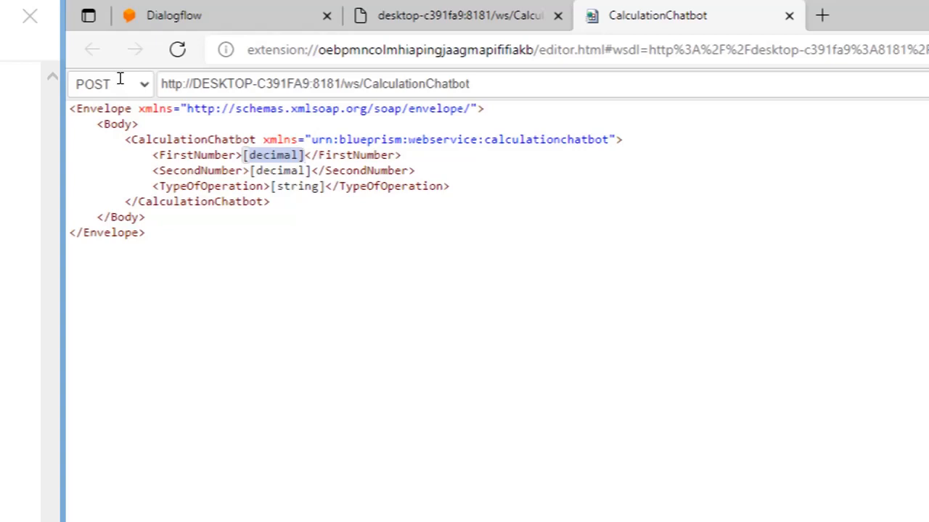
{"action": "type", "text": "1"}
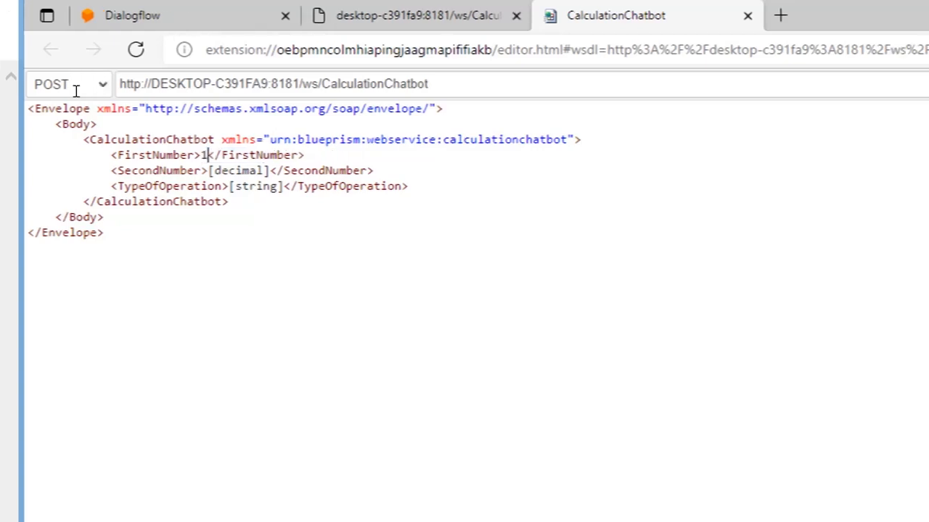
{"action": "left_click_drag", "start_coordinate": [208, 171], "coordinate": [270, 170]}
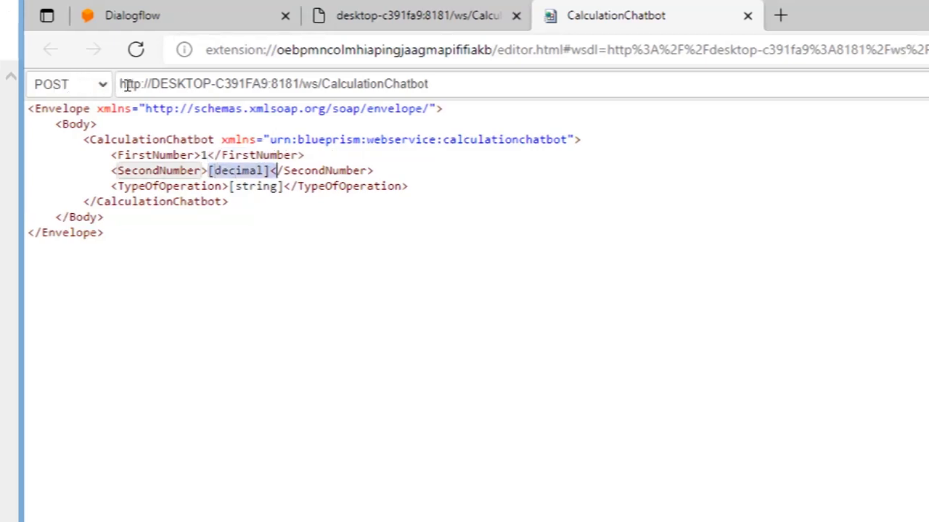
{"action": "type", "text": "2"}
{"action": "left_click_drag", "start_coordinate": [221, 187], "coordinate": [276, 186]}
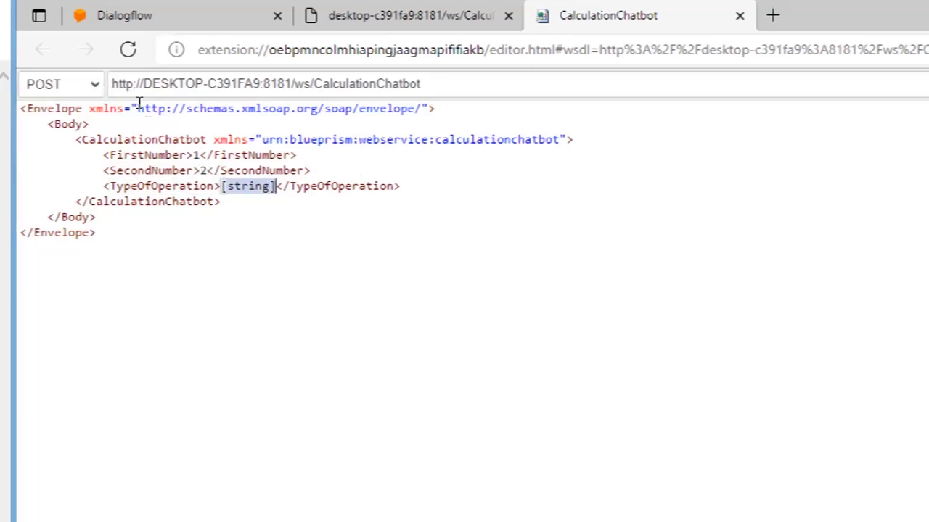
{"action": "type", "text": "sub"}
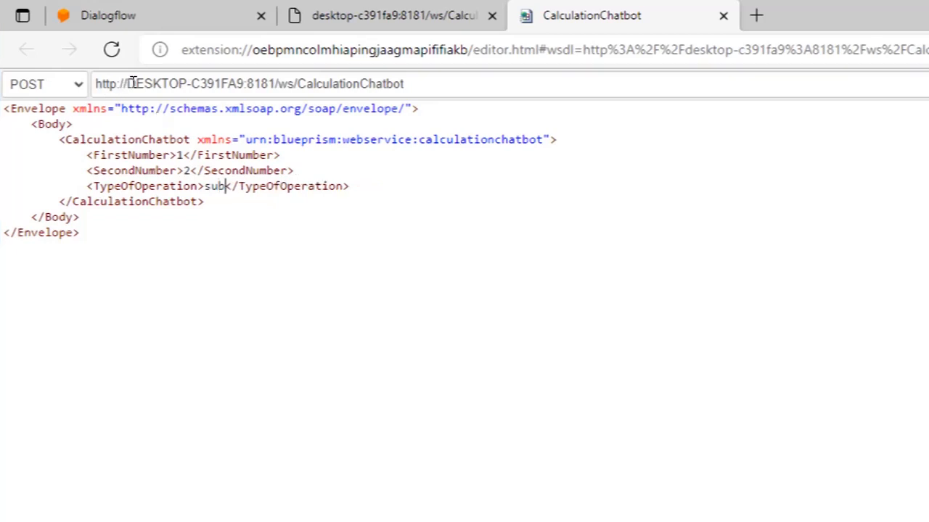
{"action": "key", "text": "BackSpace"}
{"action": "key", "text": "BackSpace"}
{"action": "key", "text": "BackSpace"}
{"action": "type", "text": "mult"}
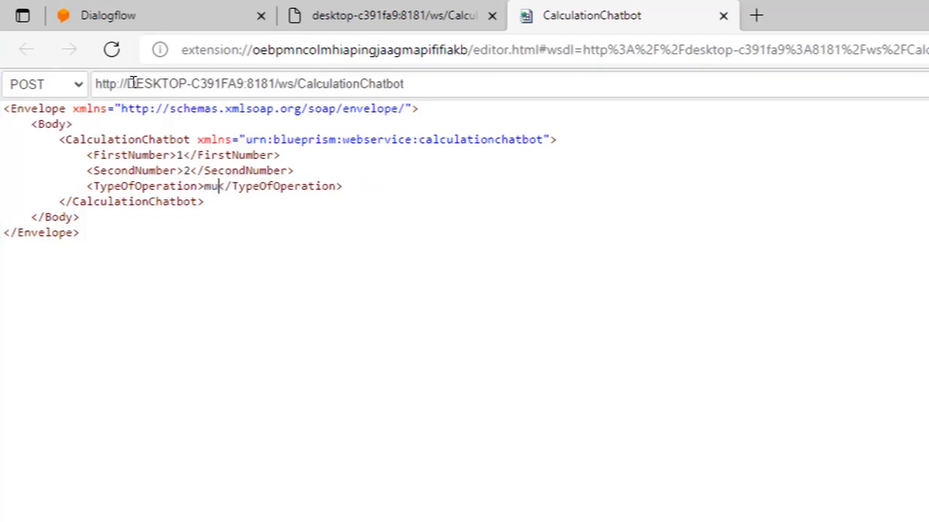
{"action": "type", "text": "iply"}
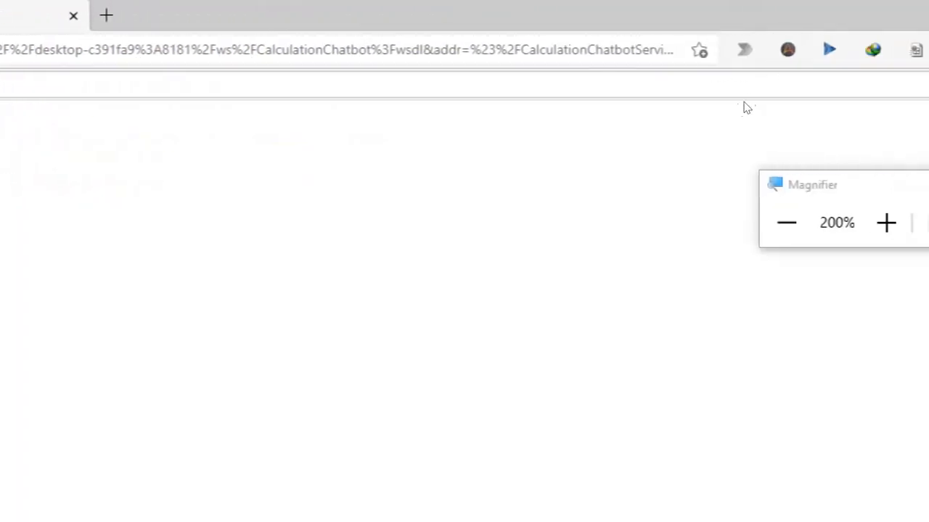
{"action": "left_click", "coordinate": [787, 223]}
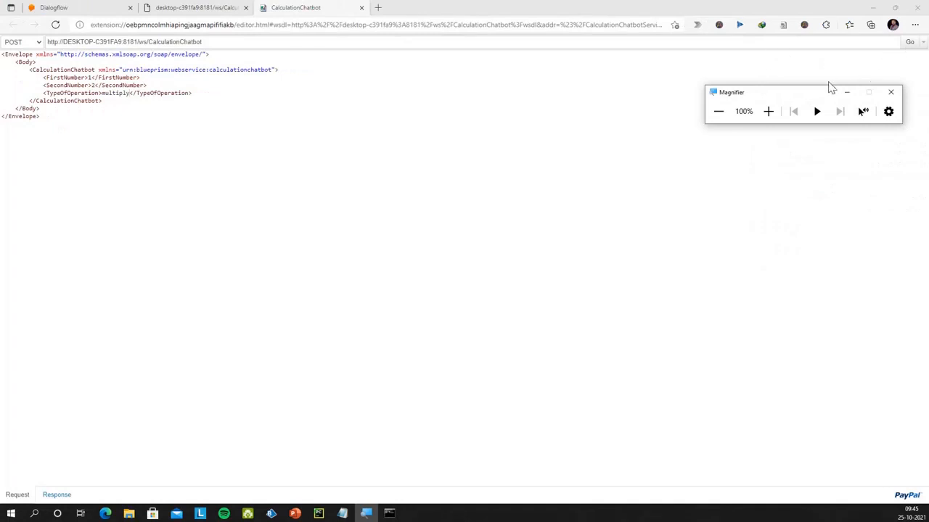
{"action": "left_click", "coordinate": [768, 111]}
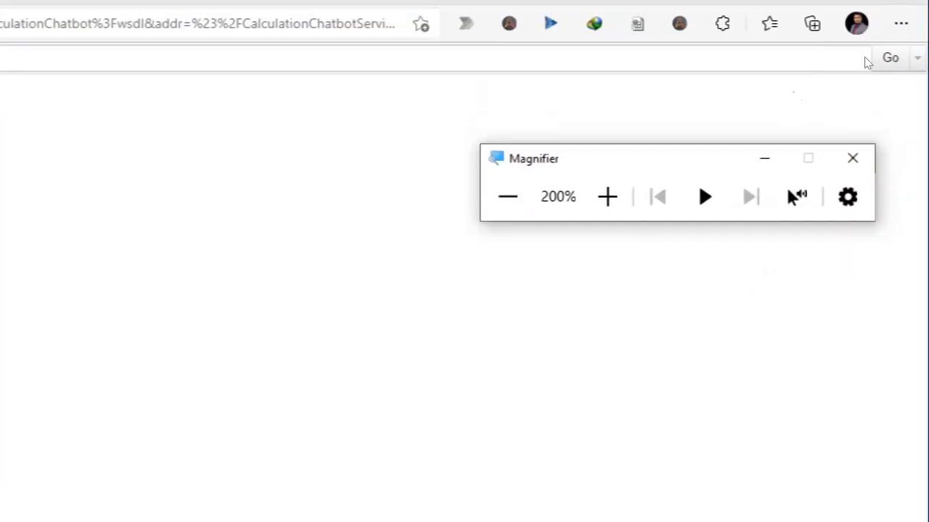
{"action": "key", "text": "super+minus"}
Send the multiply request and submit the sign-in username and password
{"action": "left_click", "coordinate": [909, 42]}
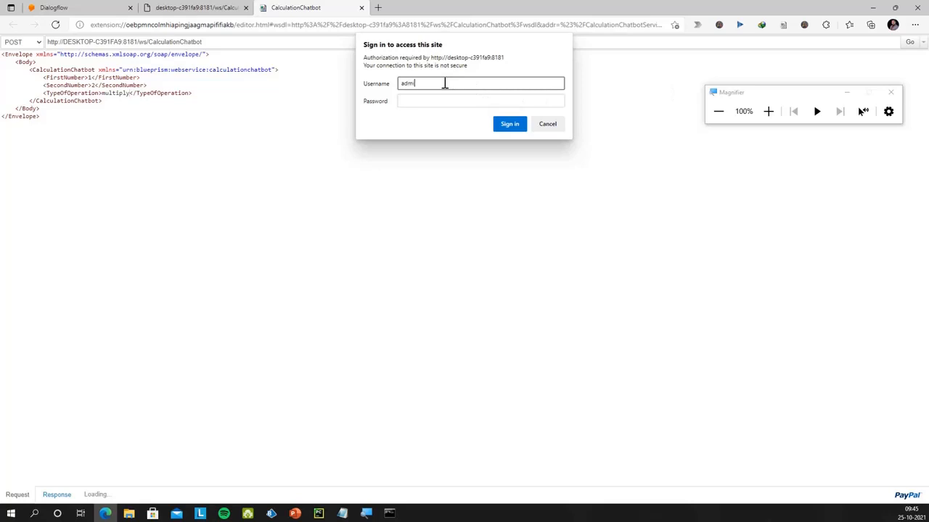
{"action": "key", "text": "Tab"}
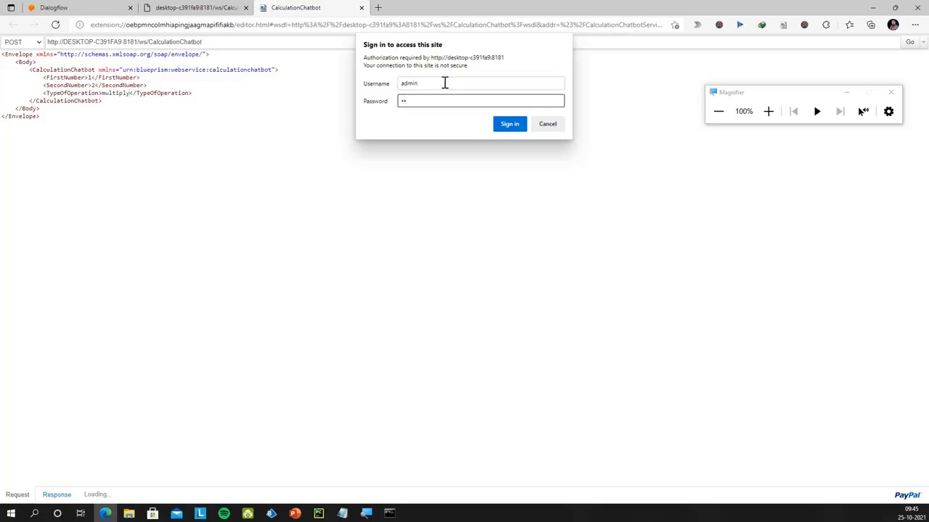
{"action": "key", "text": "Return"}
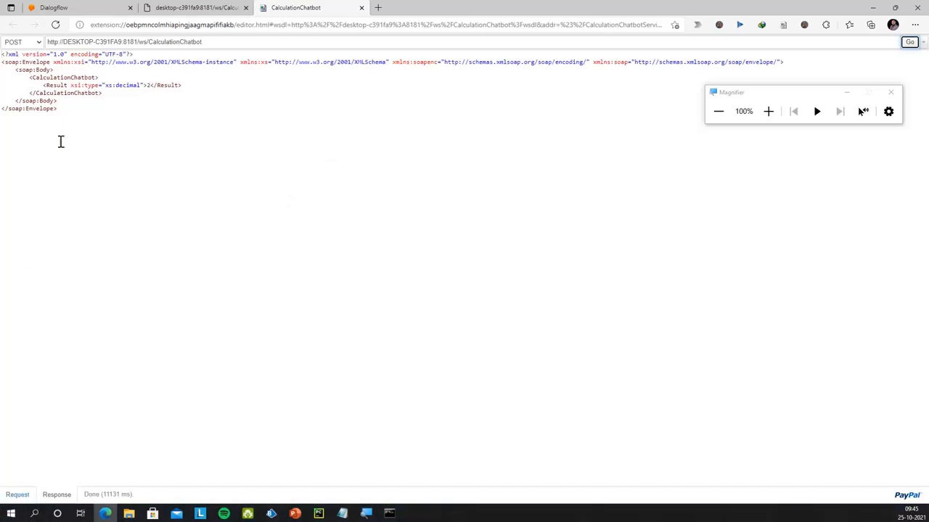
Select the entire XML response with Result 2, then open Windows search
{"action": "left_click", "coordinate": [768, 111]}
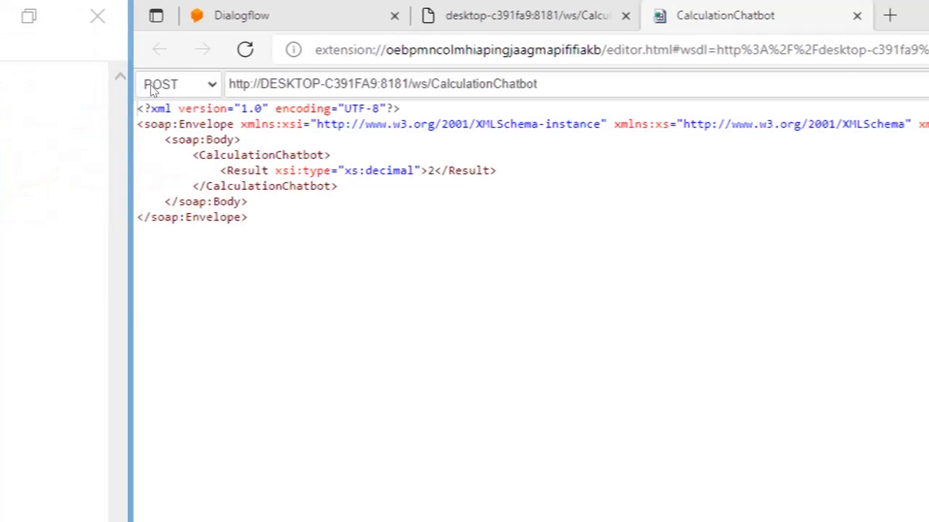
{"action": "left_click_drag", "start_coordinate": [220, 171], "coordinate": [497, 171]}
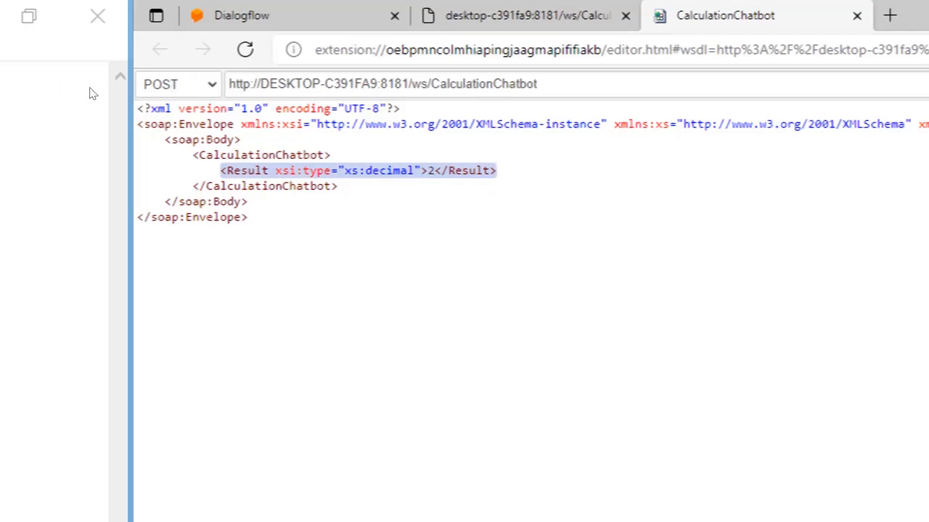
{"action": "left_click", "coordinate": [332, 187]}
{"action": "key", "text": "ctrl+a"}
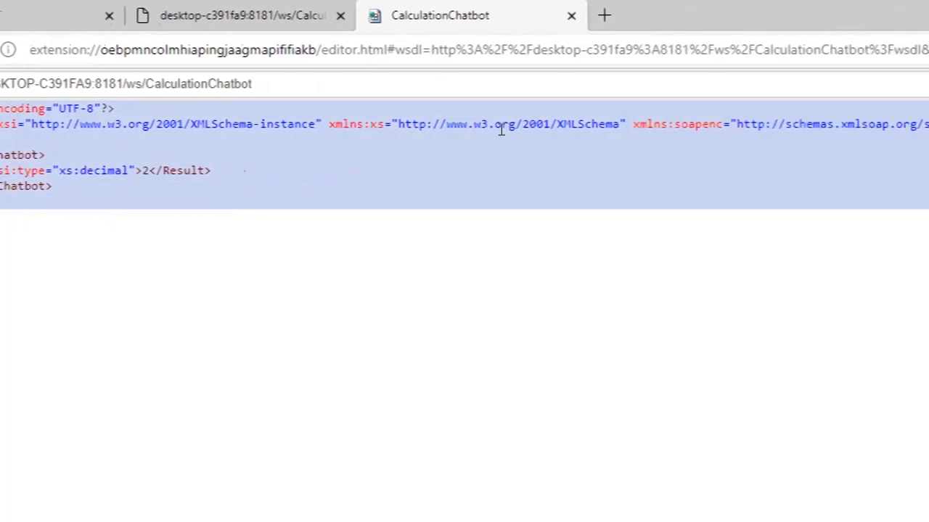
{"action": "left_click", "coordinate": [855, 223]}
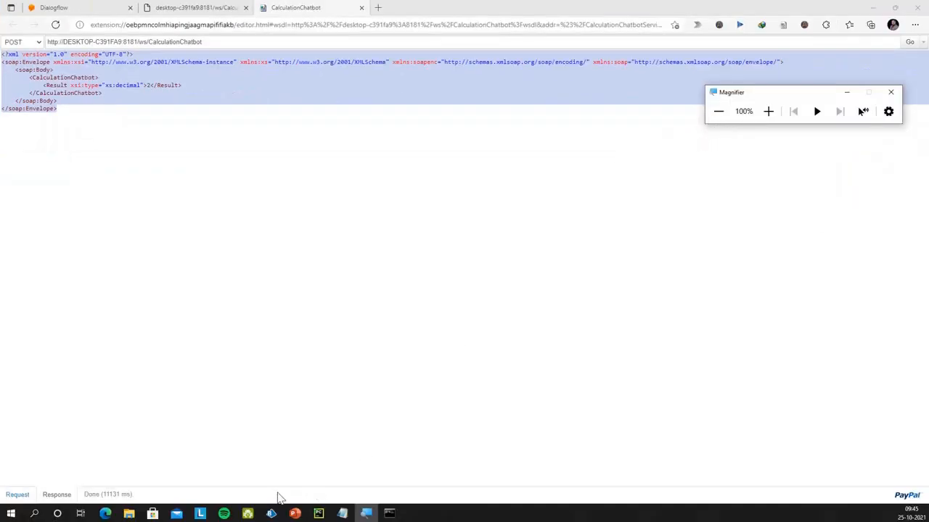
{"action": "left_click", "coordinate": [34, 513]}
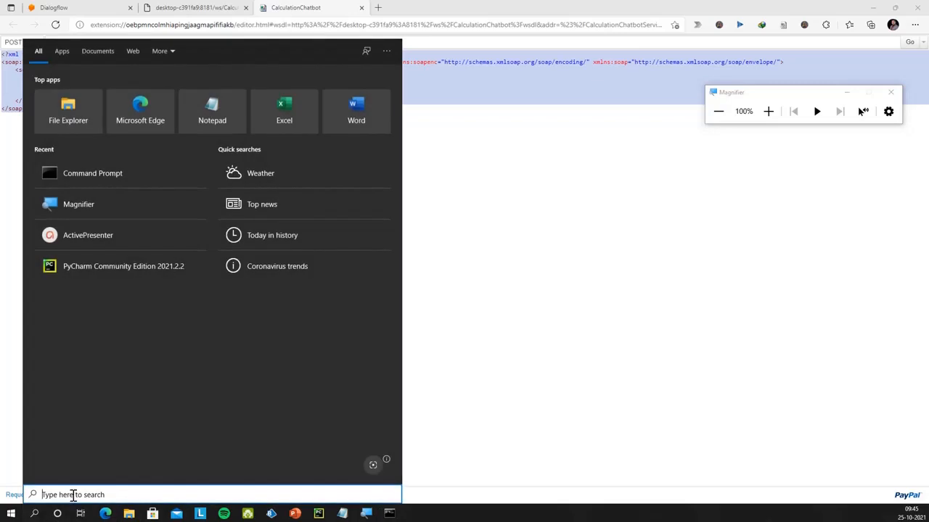
Launch Postman from Windows search, then switch back to Edge's SOAP response
{"action": "type", "text": "postman"}
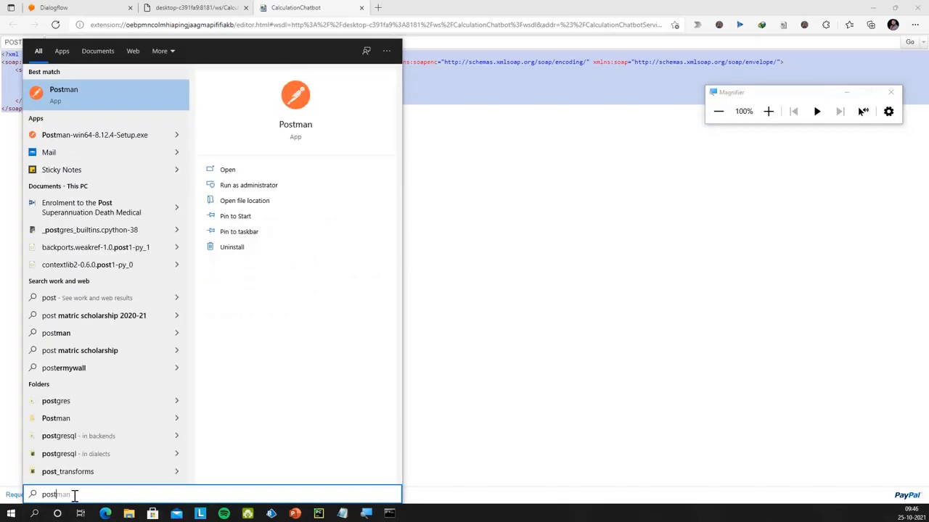
{"action": "key", "text": "Return"}
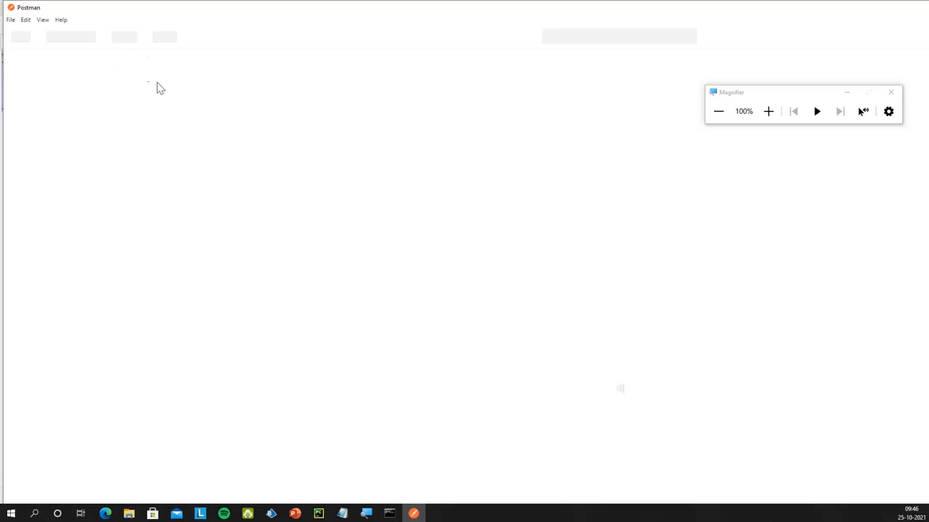
{"action": "left_click", "coordinate": [413, 512]}
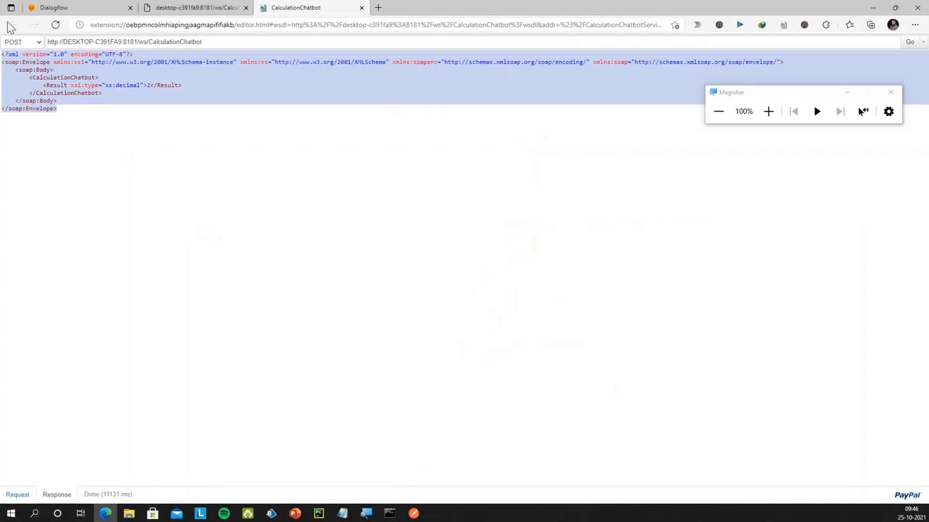
From the WSDL tab, load Wizdler's CalculationChatbot request template and copy its endpoint URL
{"action": "left_click", "coordinate": [202, 6]}
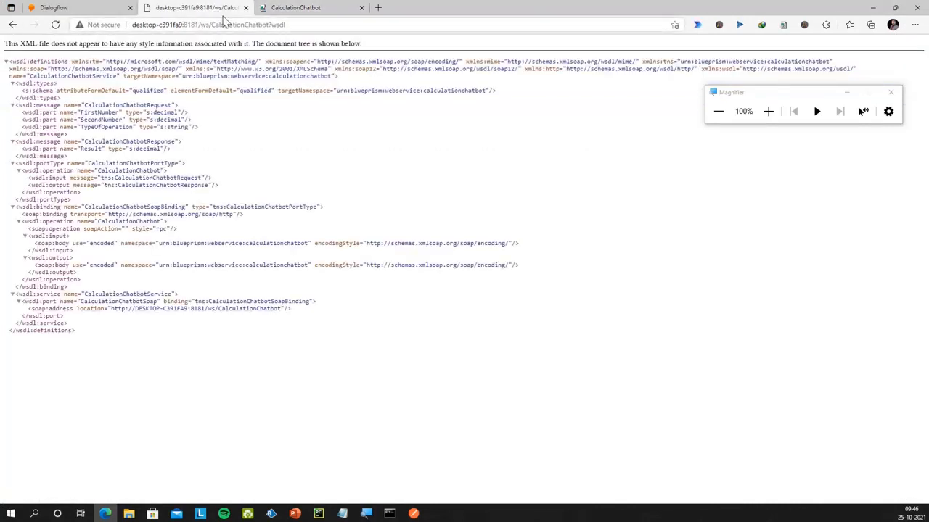
{"action": "left_click", "coordinate": [784, 25]}
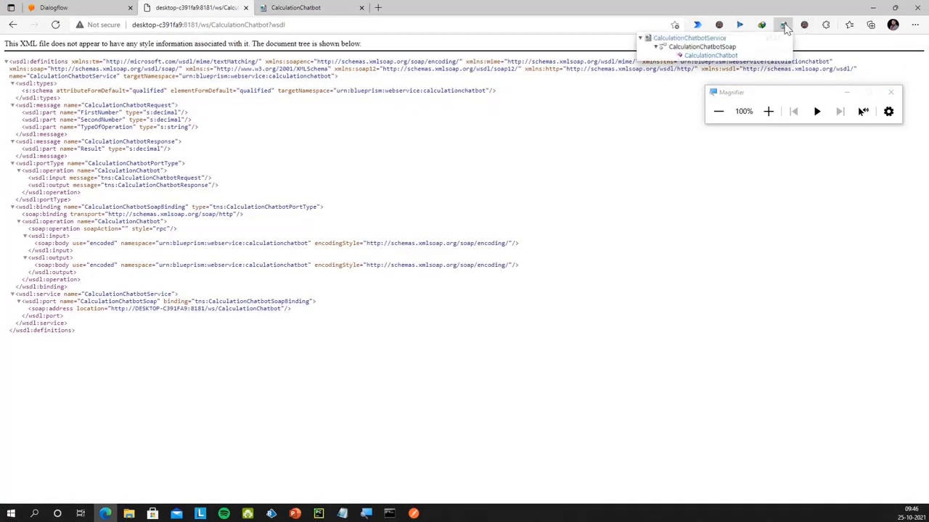
{"action": "left_click", "coordinate": [726, 55]}
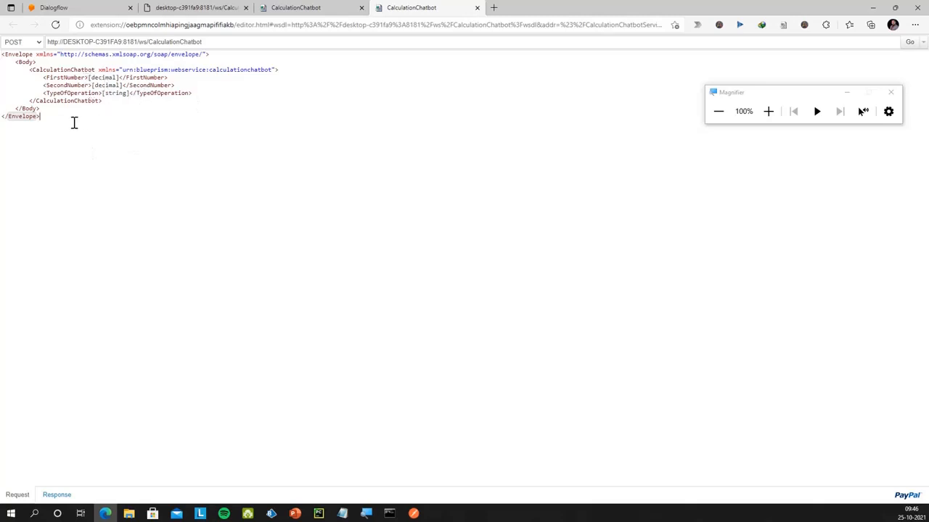
{"action": "left_click_drag", "start_coordinate": [234, 44], "coordinate": [43, 42]}
{"action": "right_click", "coordinate": [66, 42]}
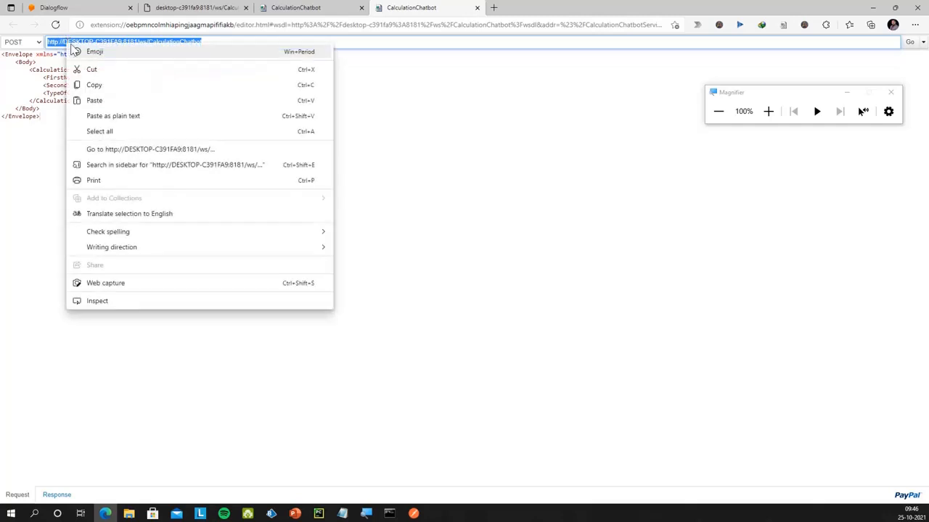
{"action": "left_click", "coordinate": [114, 86]}
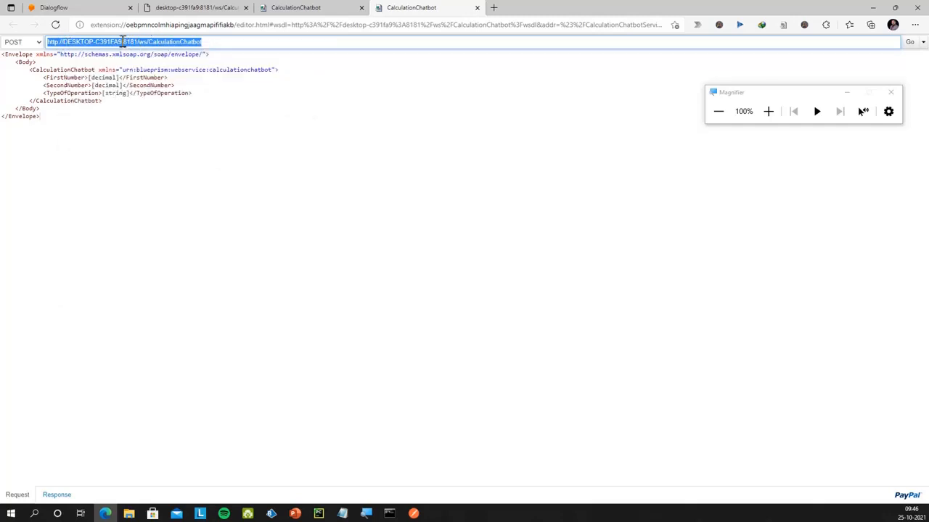
{"action": "left_click_drag", "start_coordinate": [123, 41], "coordinate": [62, 42]}
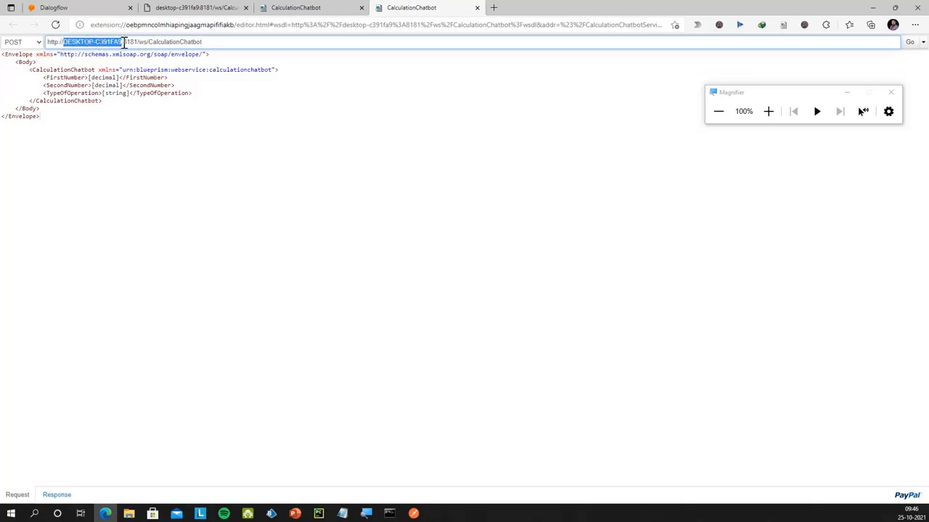
{"action": "left_click", "coordinate": [412, 512]}
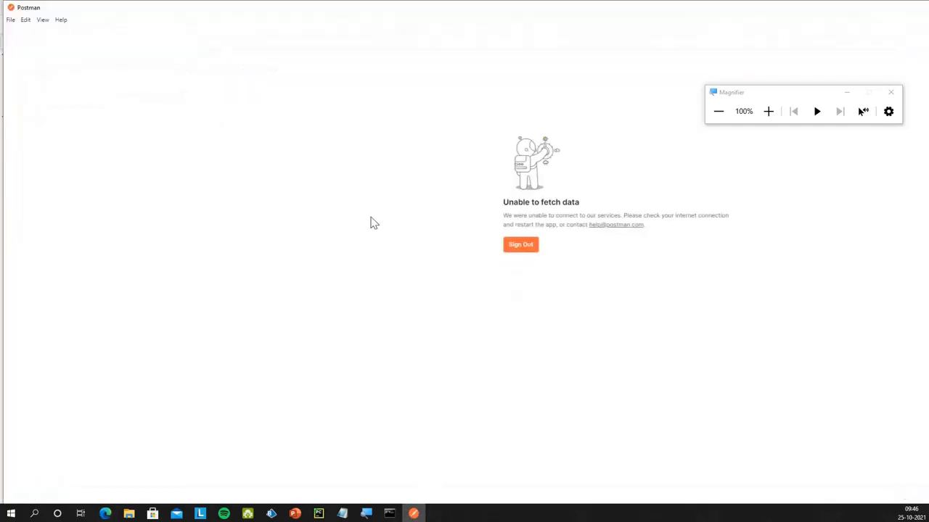
Bring the Postman window forward and return to its Collections list
{"action": "left_click", "coordinate": [11, 20]}
{"action": "left_click", "coordinate": [68, 44]}
{"action": "left_click", "coordinate": [522, 246]}
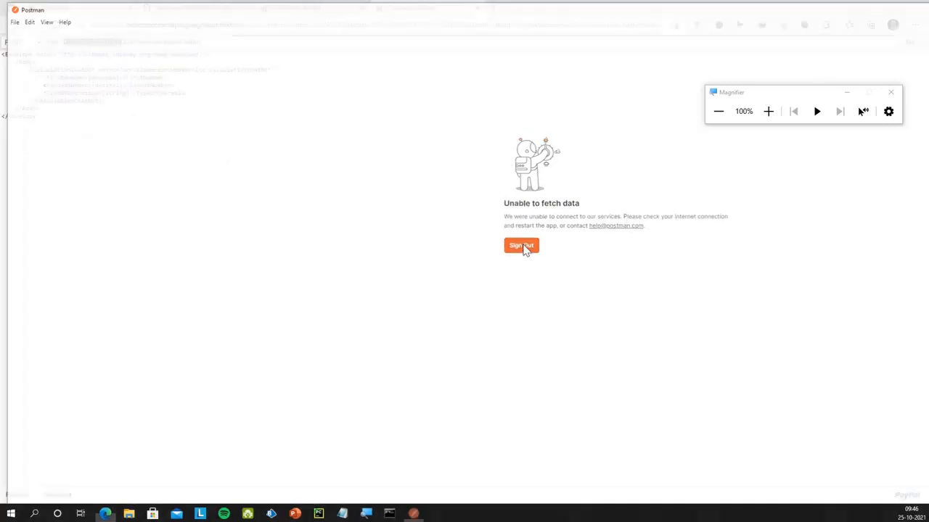
{"action": "left_click", "coordinate": [413, 513]}
{"action": "left_click", "coordinate": [423, 516]}
{"action": "left_click", "coordinate": [421, 515]}
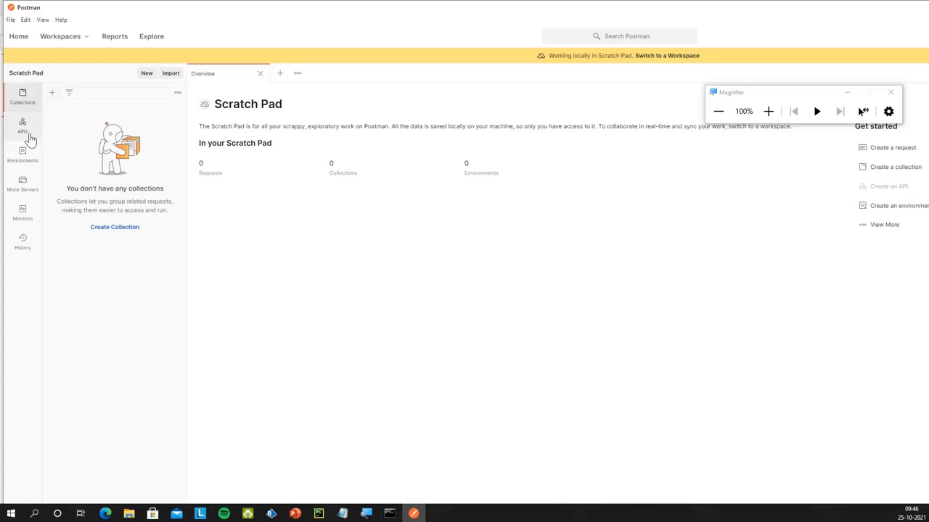
{"action": "left_click", "coordinate": [27, 135]}
{"action": "left_click", "coordinate": [23, 103]}
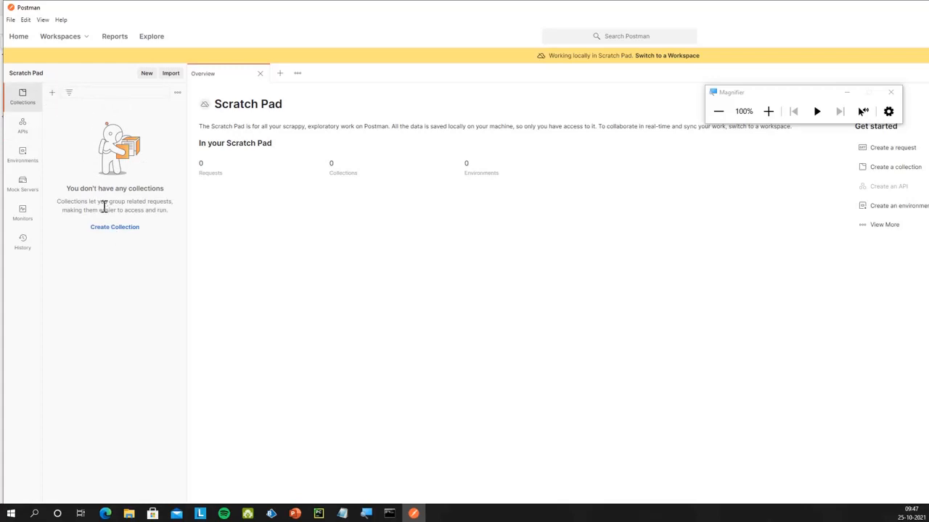
Create a collection named TestChatbot and add a new request to it
{"action": "left_click", "coordinate": [109, 230]}
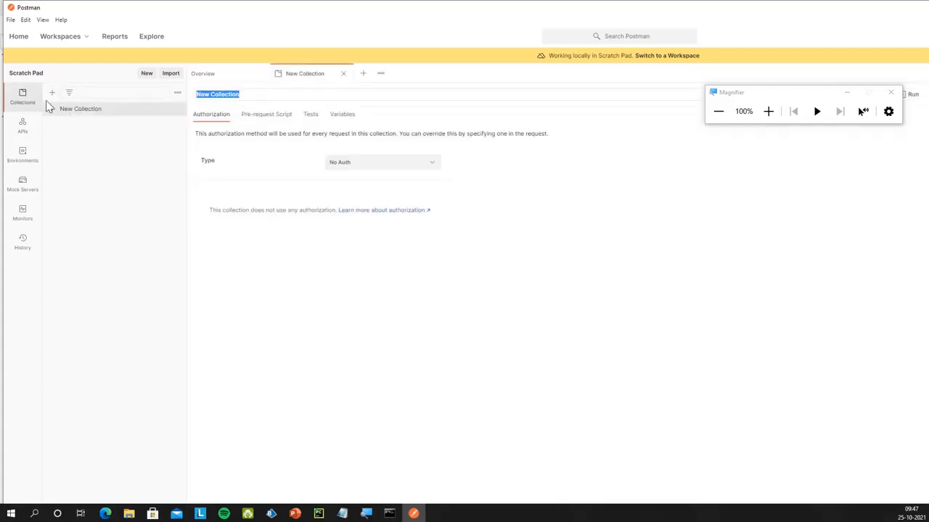
{"action": "left_click", "coordinate": [222, 95]}
{"action": "left_click_drag", "start_coordinate": [240, 97], "coordinate": [200, 100]}
{"action": "type", "text": "TestChatbot"}
{"action": "key", "text": "Return"}
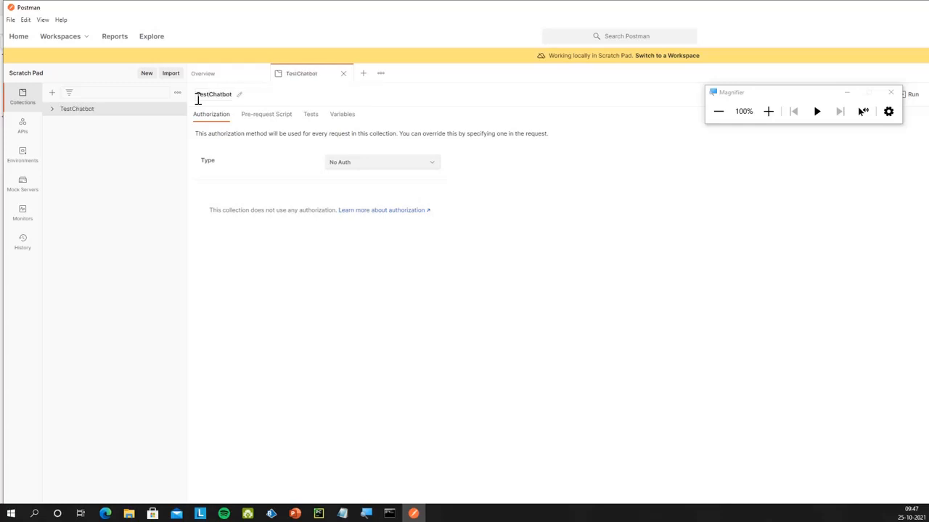
{"action": "left_click", "coordinate": [52, 110]}
{"action": "left_click", "coordinate": [82, 134]}
Make the request a POST and replace the URL's host name with localhost
{"action": "left_click", "coordinate": [237, 121]}
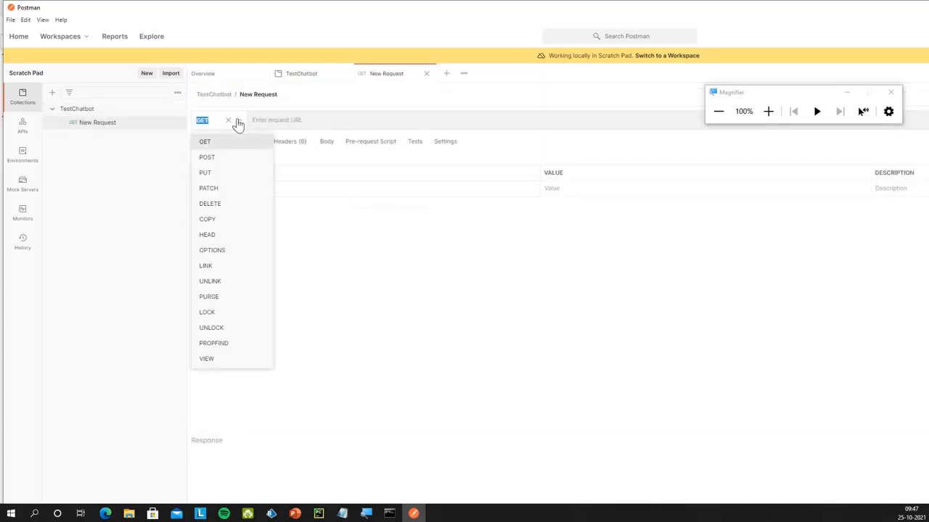
{"action": "left_click", "coordinate": [234, 158]}
{"action": "left_click", "coordinate": [297, 120]}
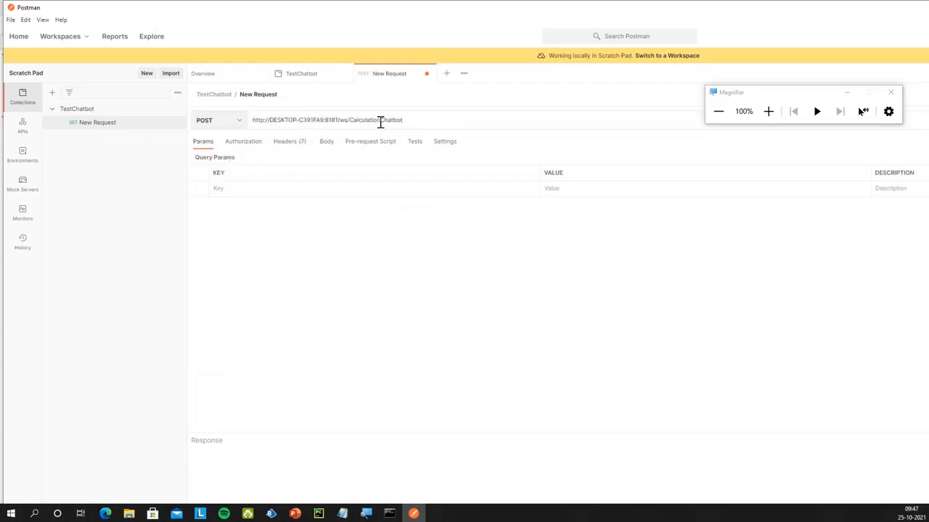
{"action": "left_click_drag", "start_coordinate": [269, 122], "coordinate": [327, 126]}
{"action": "type", "text": "localhos"}
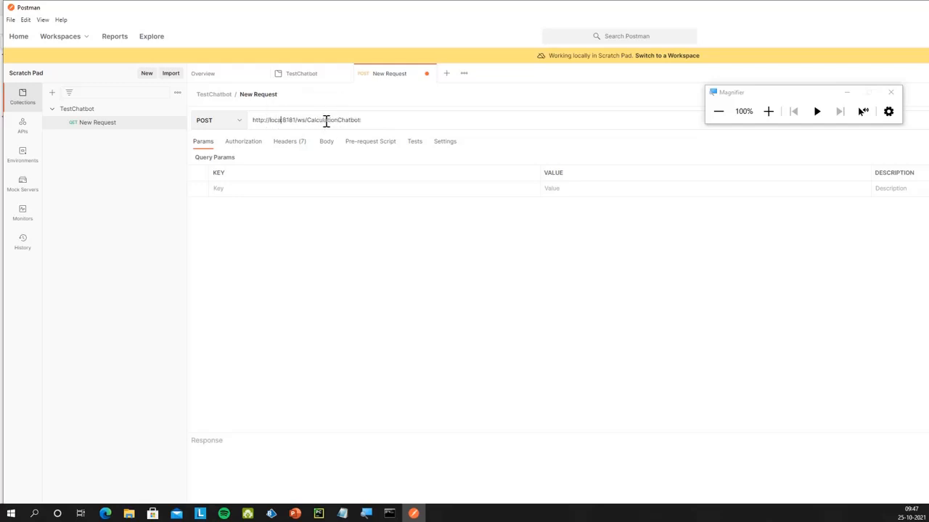
{"action": "type", "text": "t:"}
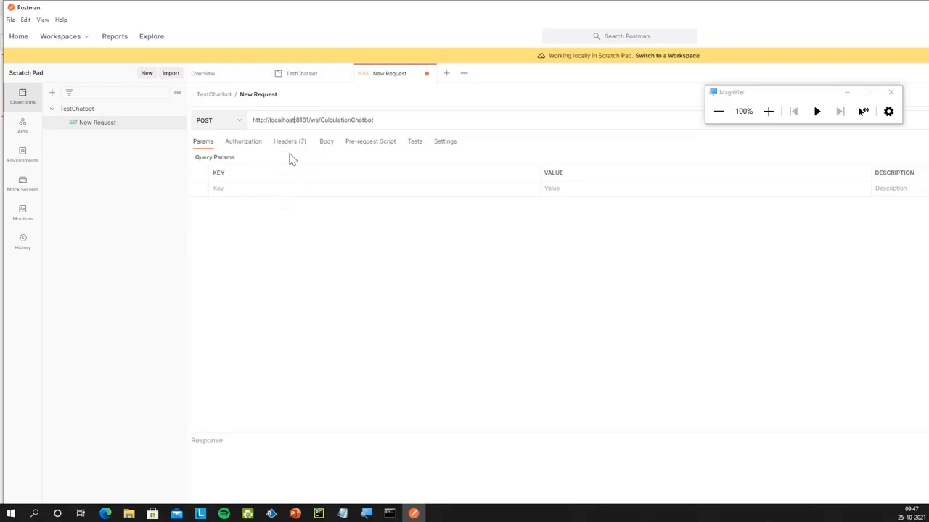
Set the request's authorization to Basic Auth and enter the username and password
{"action": "left_click", "coordinate": [259, 145]}
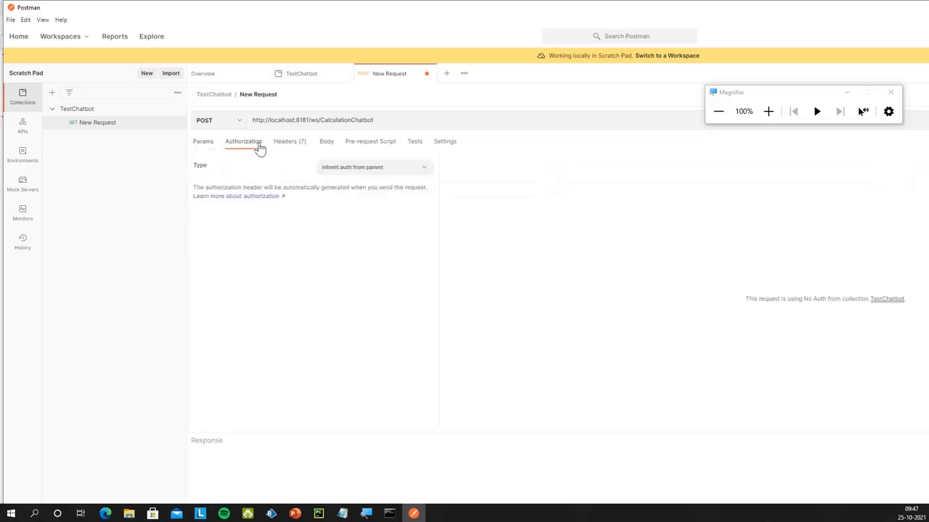
{"action": "left_click", "coordinate": [369, 171]}
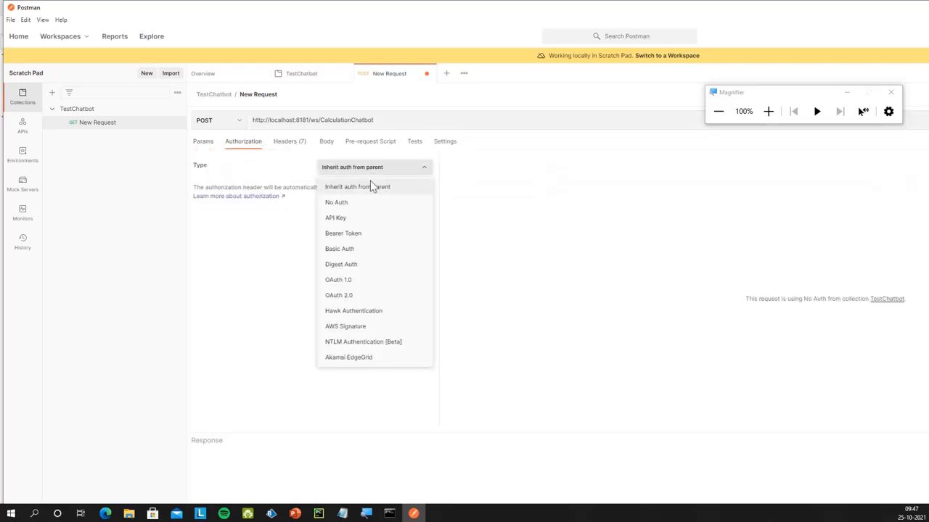
{"action": "left_click", "coordinate": [356, 250]}
{"action": "left_click", "coordinate": [625, 200]}
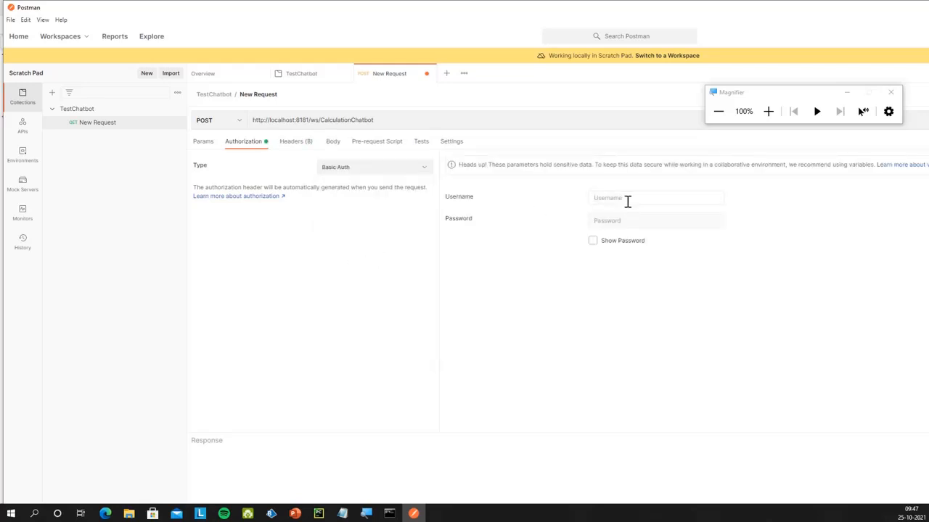
{"action": "key", "text": "Tab"}
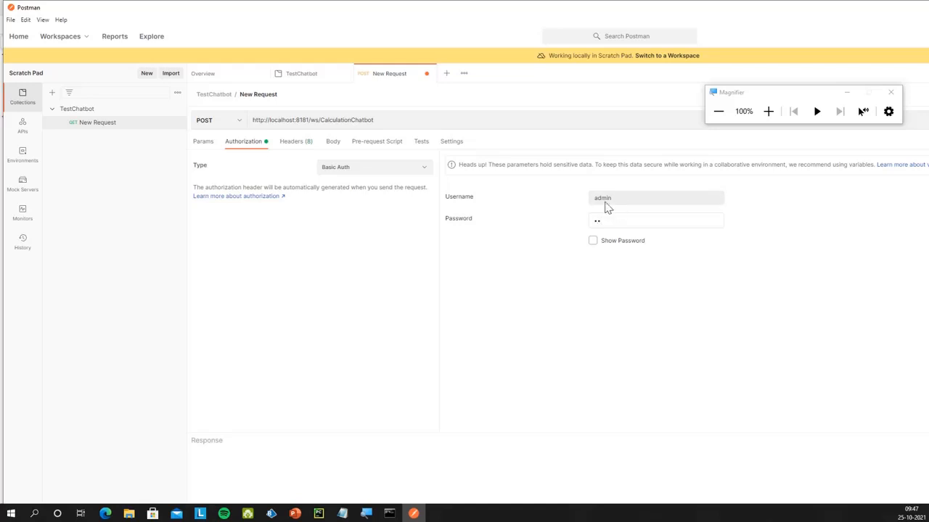
{"action": "left_click", "coordinate": [333, 142]}
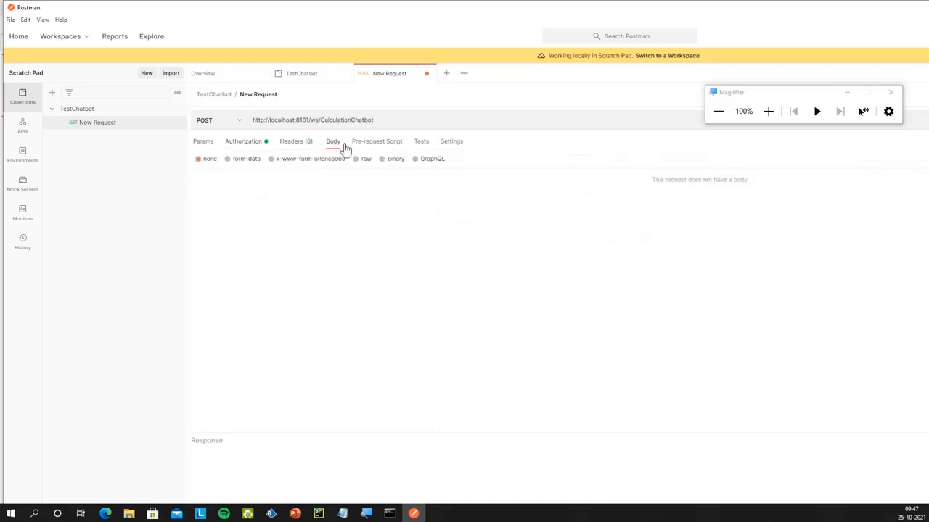
Set the request body type to raw XML
{"action": "left_click", "coordinate": [362, 160]}
{"action": "left_click", "coordinate": [472, 163]}
{"action": "left_click", "coordinate": [483, 240]}
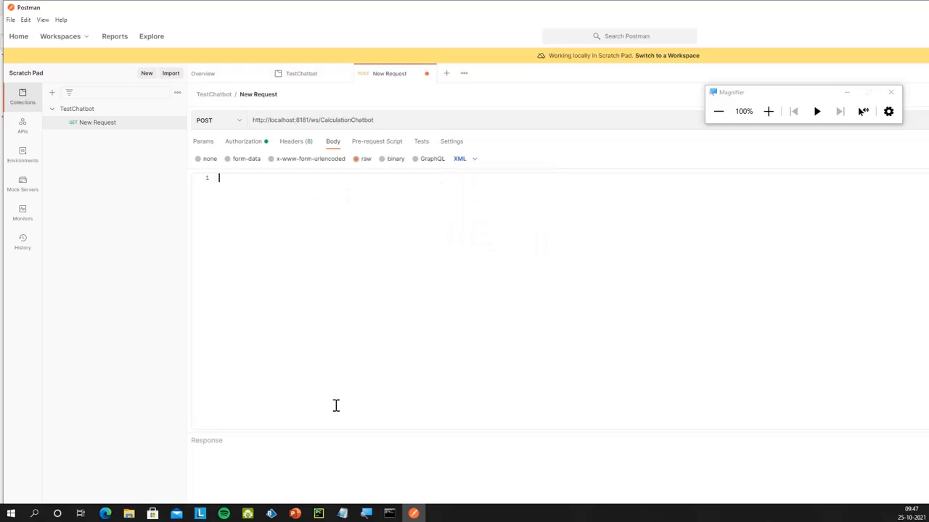
Paste the Wizdler SOAP envelope, fill in 1, 2 and add, then send the request
{"action": "left_click", "coordinate": [106, 512]}
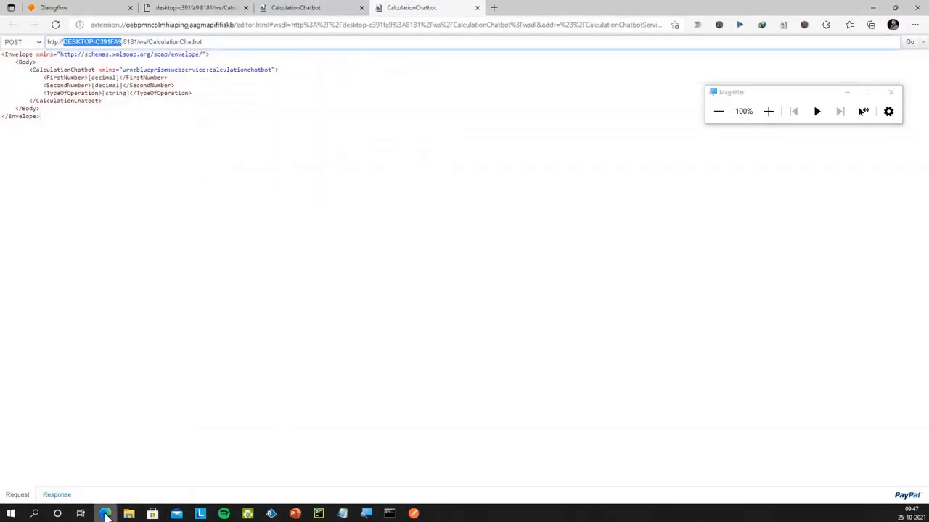
{"action": "left_click_drag", "start_coordinate": [42, 120], "coordinate": [7, 50]}
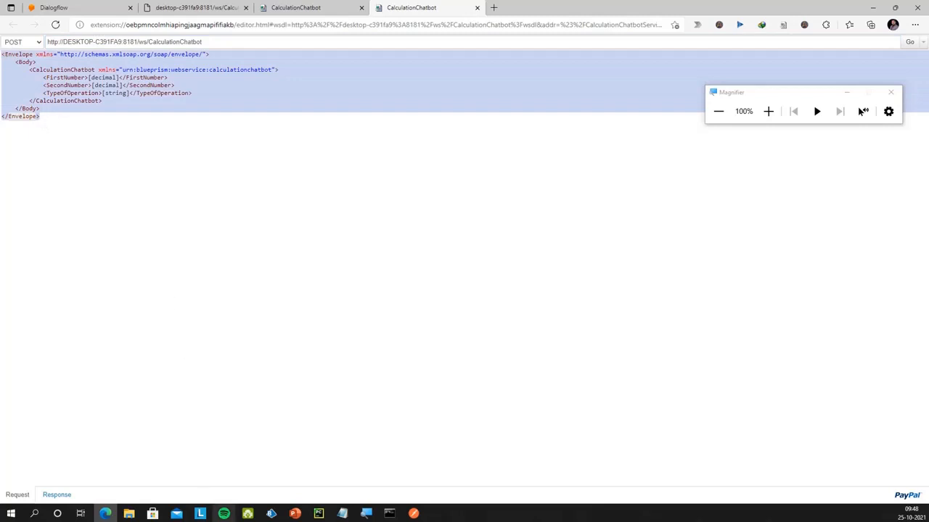
{"action": "left_click", "coordinate": [414, 513]}
{"action": "left_click", "coordinate": [363, 243]}
{"action": "key", "text": "ctrl+v"}
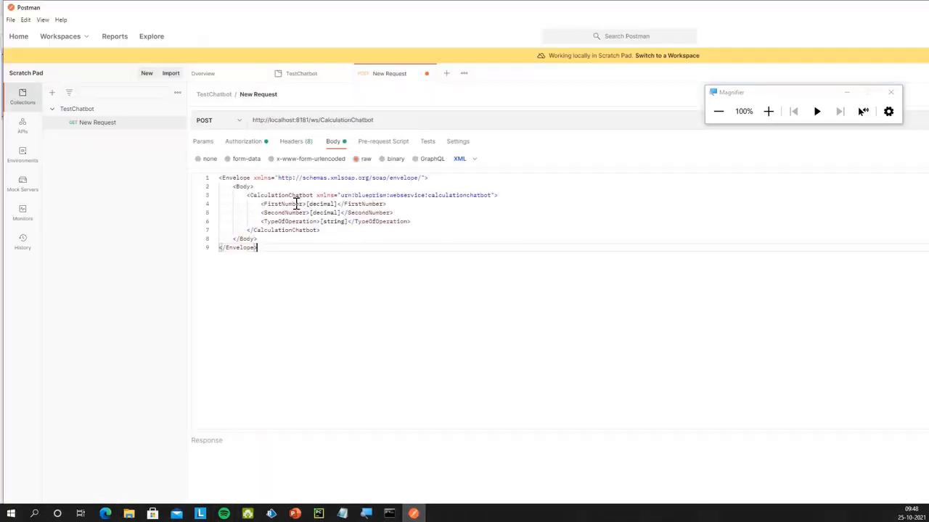
{"action": "left_click_drag", "start_coordinate": [307, 203], "coordinate": [346, 223]}
{"action": "type", "text": "1"}
{"action": "type", "text": "1"}
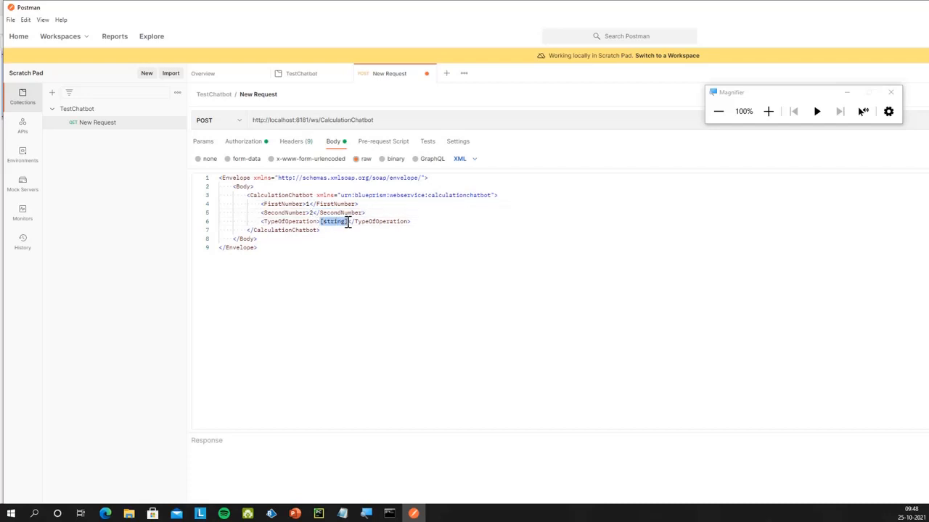
{"action": "type", "text": "add"}
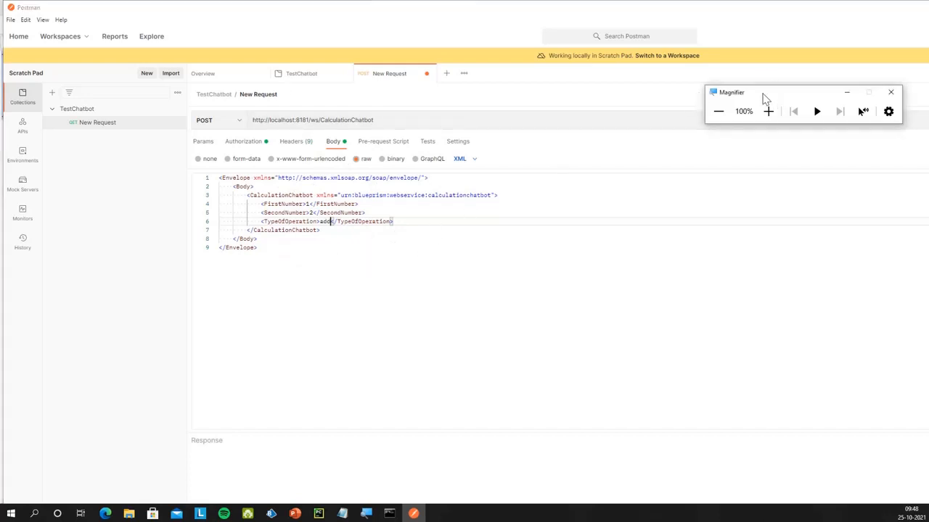
{"action": "left_click_drag", "start_coordinate": [762, 95], "coordinate": [630, 208]}
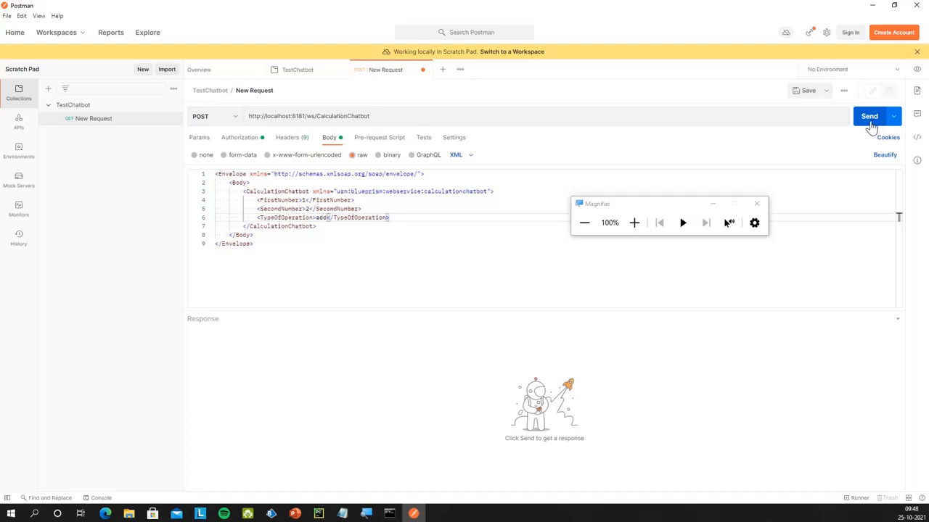
{"action": "left_click", "coordinate": [870, 122]}
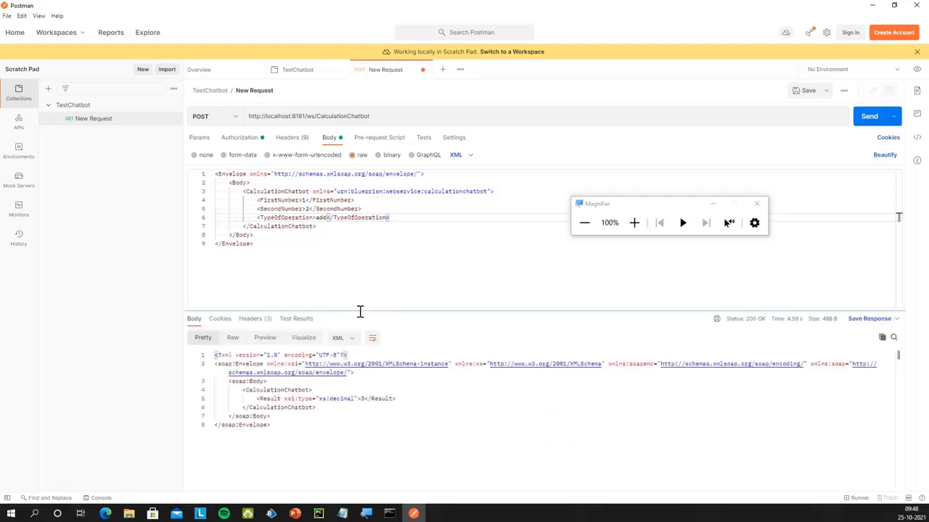
Check the 200 OK response shows Result 3, then select the XML request body
{"action": "left_click", "coordinate": [362, 400]}
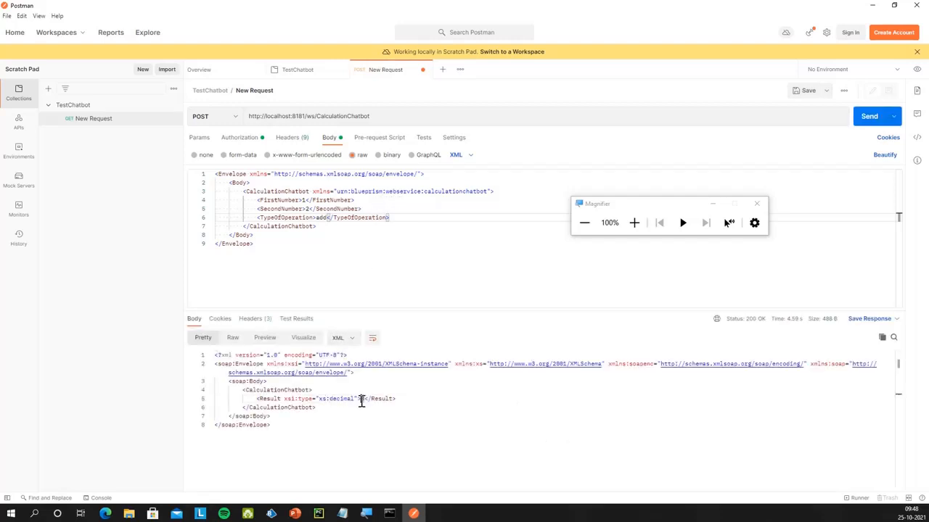
{"action": "left_click", "coordinate": [377, 414]}
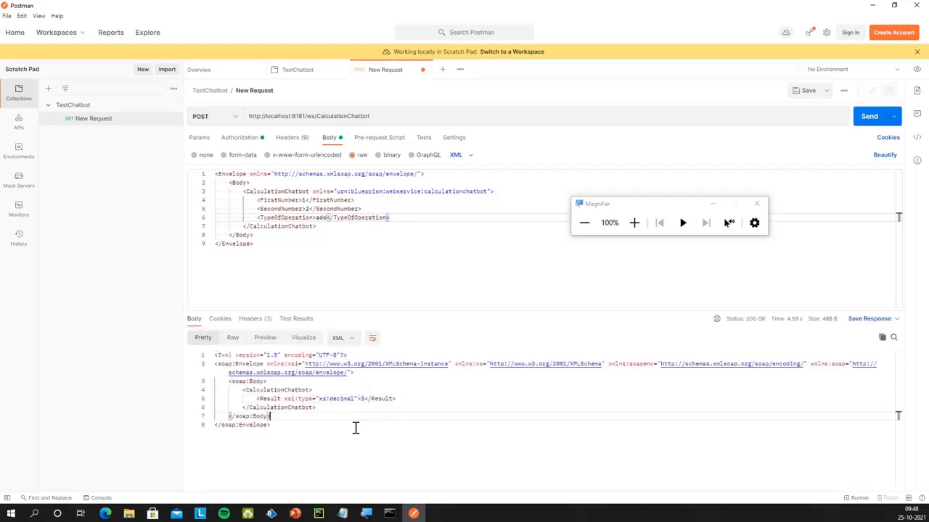
{"action": "left_click", "coordinate": [633, 222]}
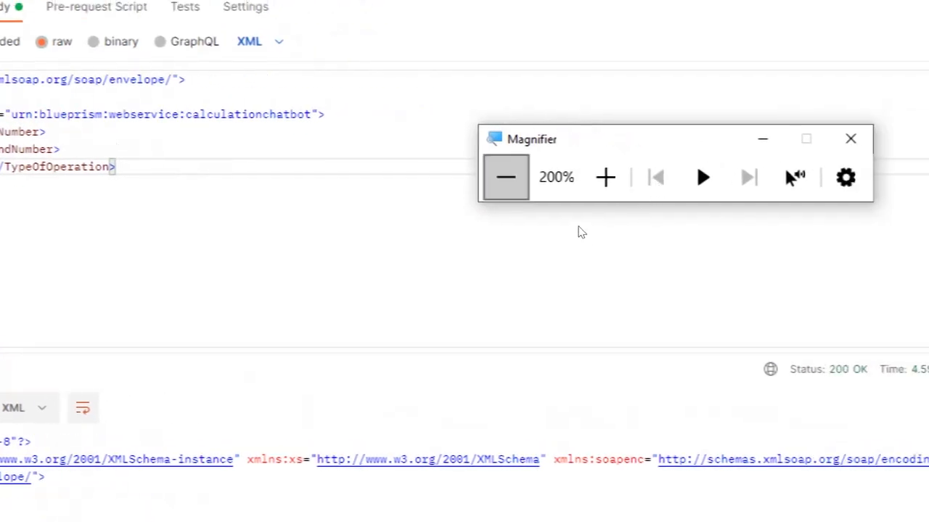
{"action": "left_click", "coordinate": [506, 177]}
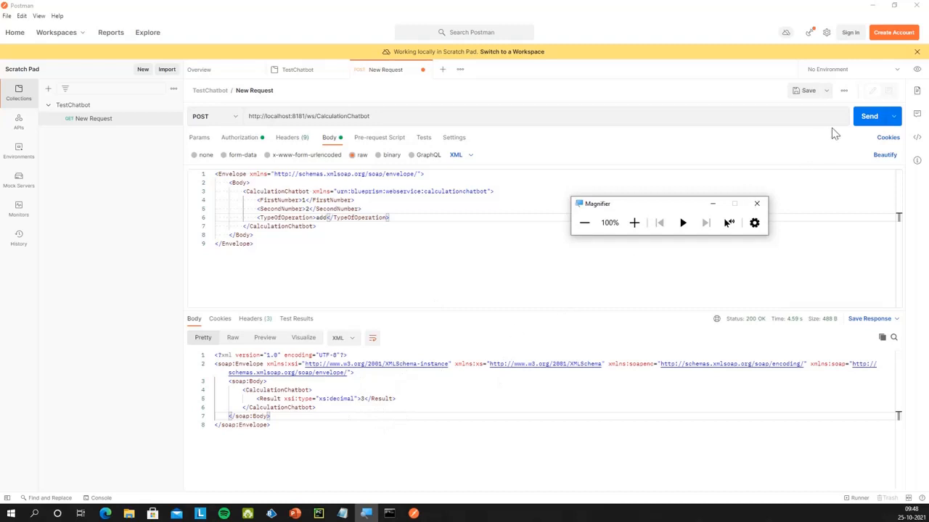
{"action": "left_click_drag", "start_coordinate": [680, 209], "coordinate": [664, 27]}
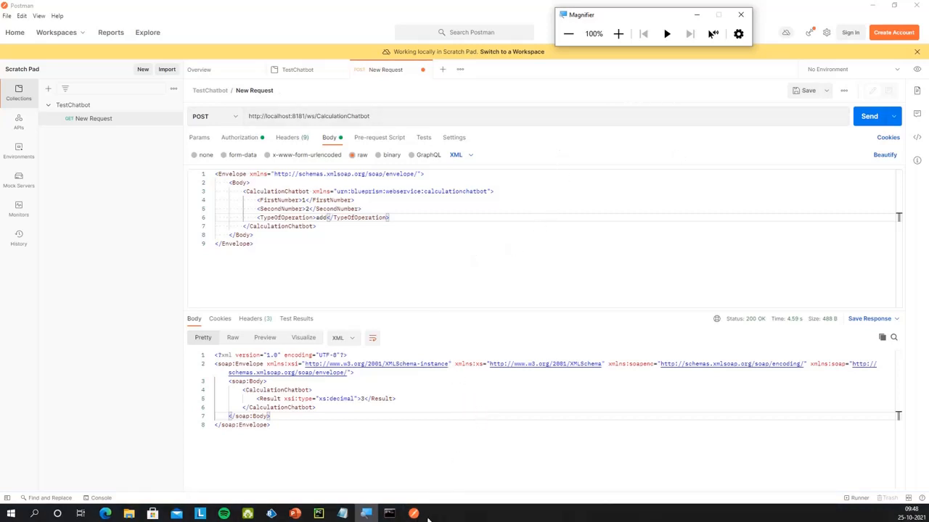
{"action": "left_click", "coordinate": [415, 515]}
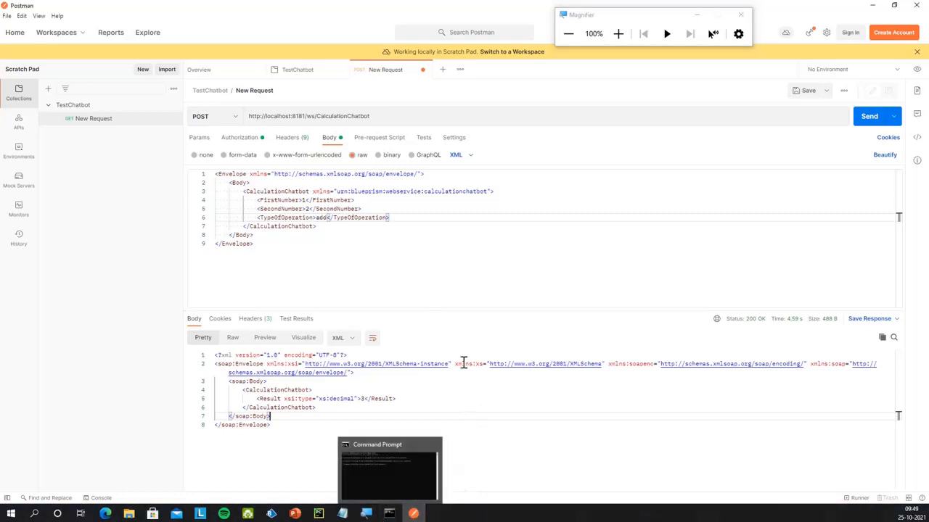
{"action": "left_click_drag", "start_coordinate": [263, 246], "coordinate": [205, 172]}
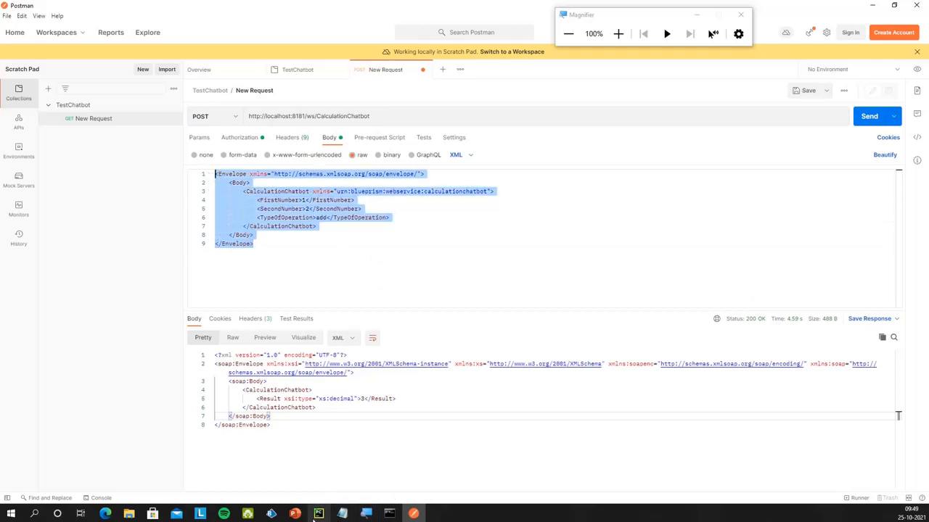
Bring up the 'Integrating Blue Prism & Google Dialog Flow' PowerPoint deck and scroll its slides
{"action": "left_click", "coordinate": [303, 516]}
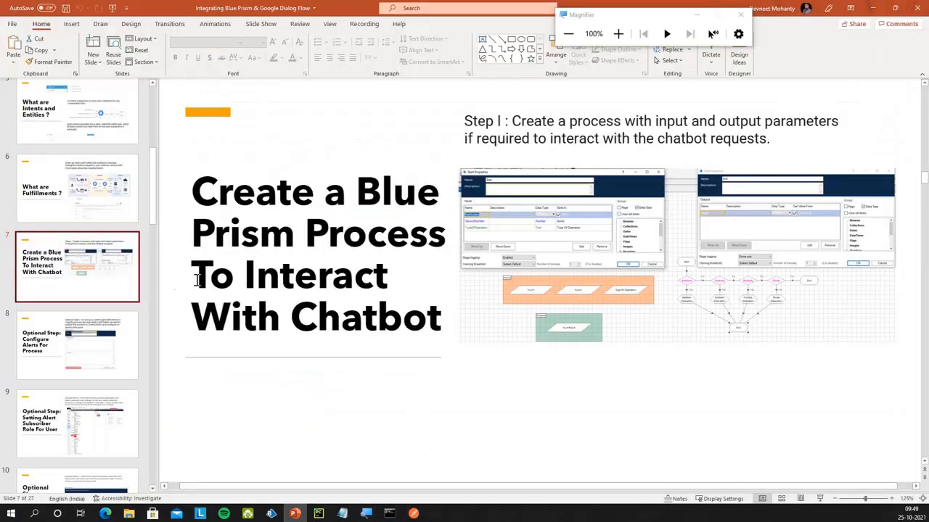
{"action": "scroll", "coordinate": [103, 342], "scroll_direction": "down", "scroll_amount": 5}
{"action": "scroll", "coordinate": [103, 349], "scroll_direction": "down", "scroll_amount": 7}
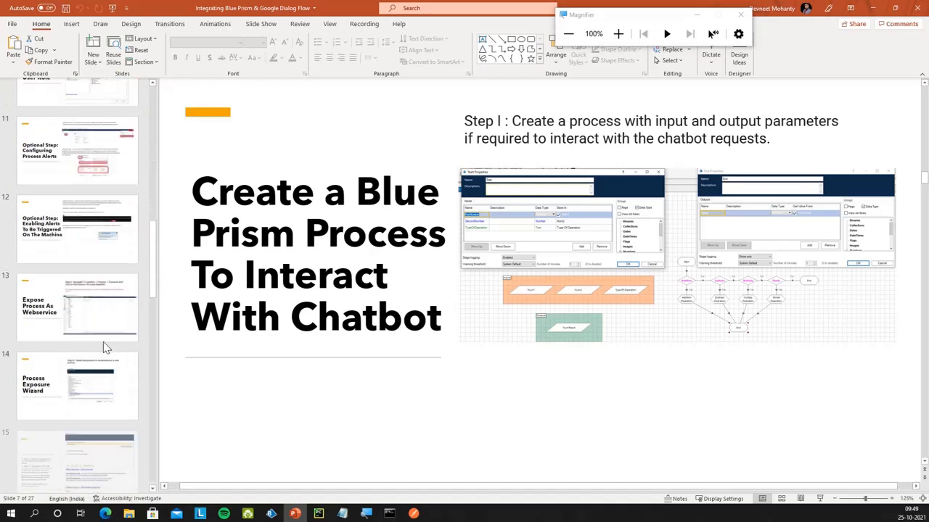
{"action": "scroll", "coordinate": [103, 348], "scroll_direction": "down", "scroll_amount": 4}
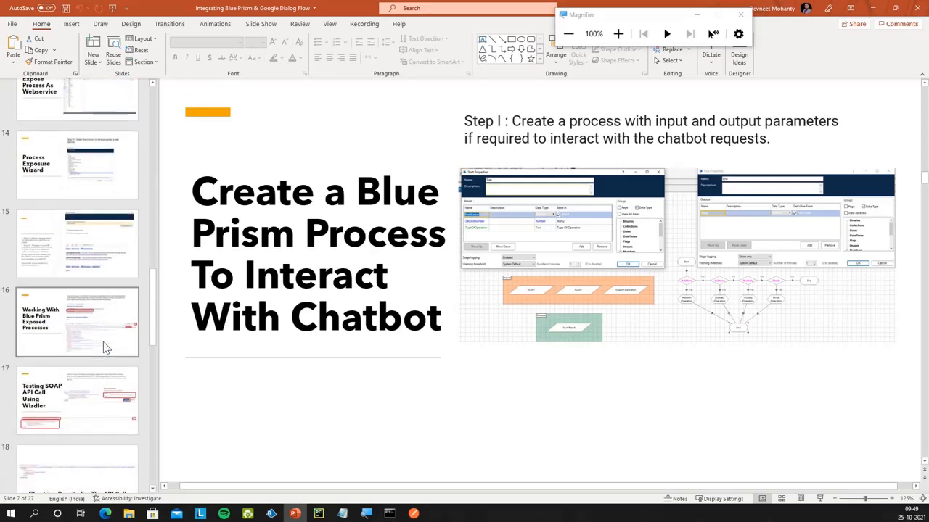